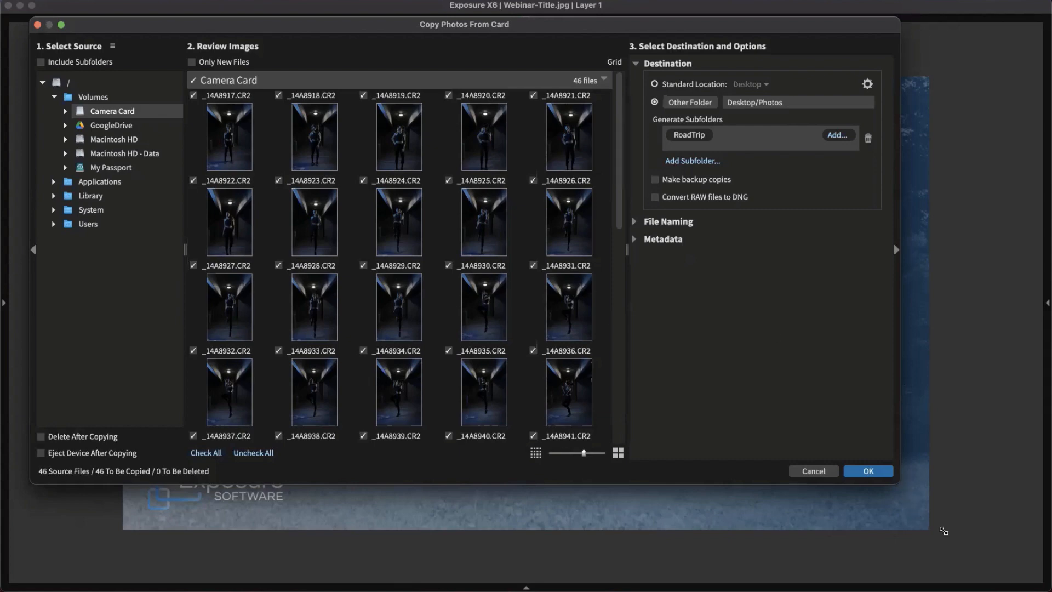
Enlarge the Copy Photos From Card dialog and scroll through its Review Images thumbnails
left_click_drag(944, 530, 966, 538)
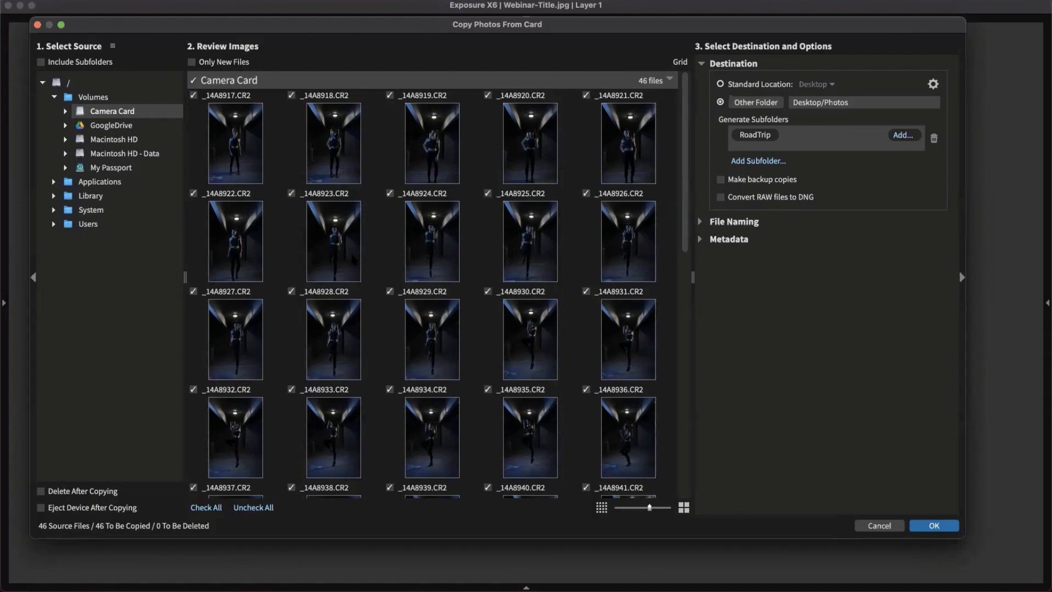
scroll(382, 346, "down", 10)
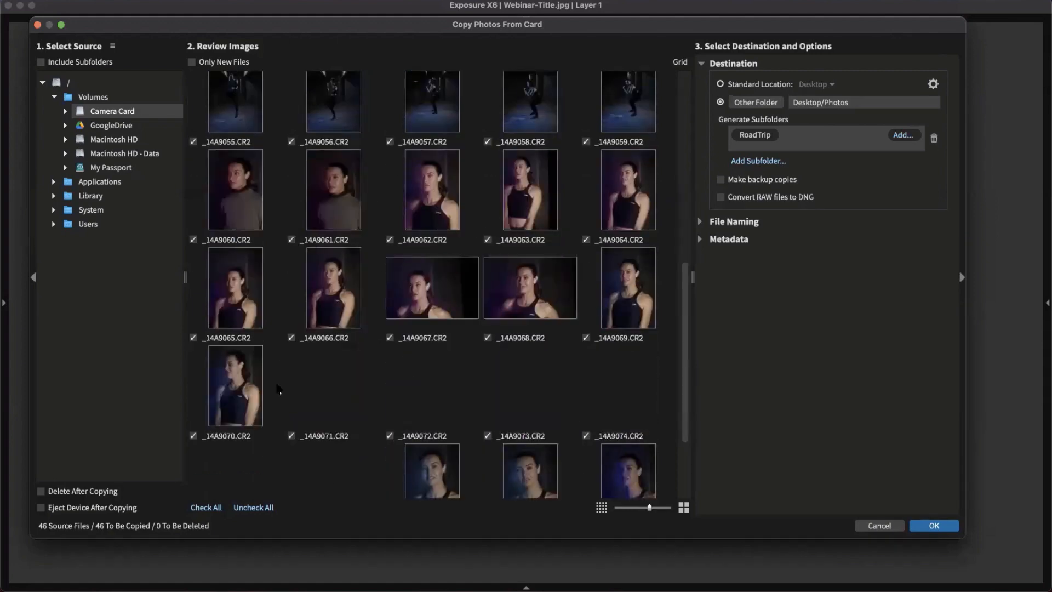
scroll(378, 360, "down", 2)
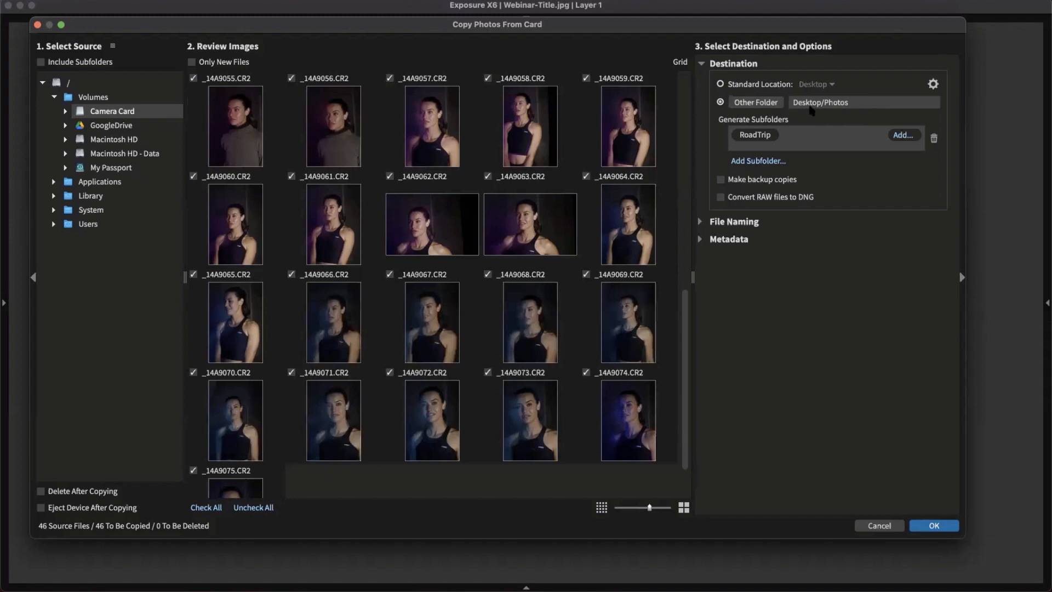
Replace the RoadTrip subfolder's custom text with the client's full name
left_click_drag(798, 105, 846, 108)
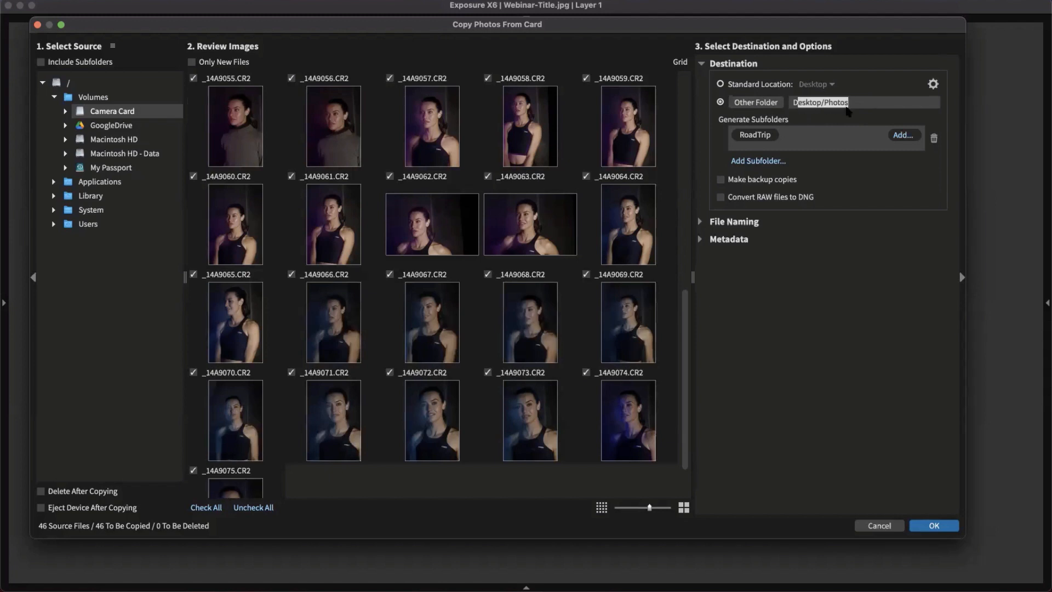
left_click(767, 139)
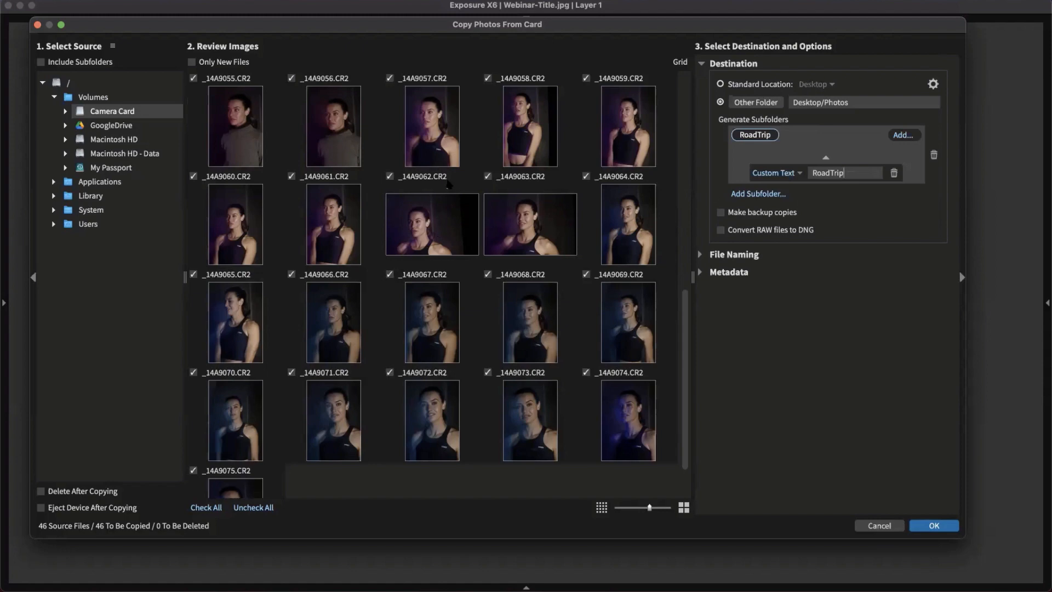
scroll(433, 274, "down", 1)
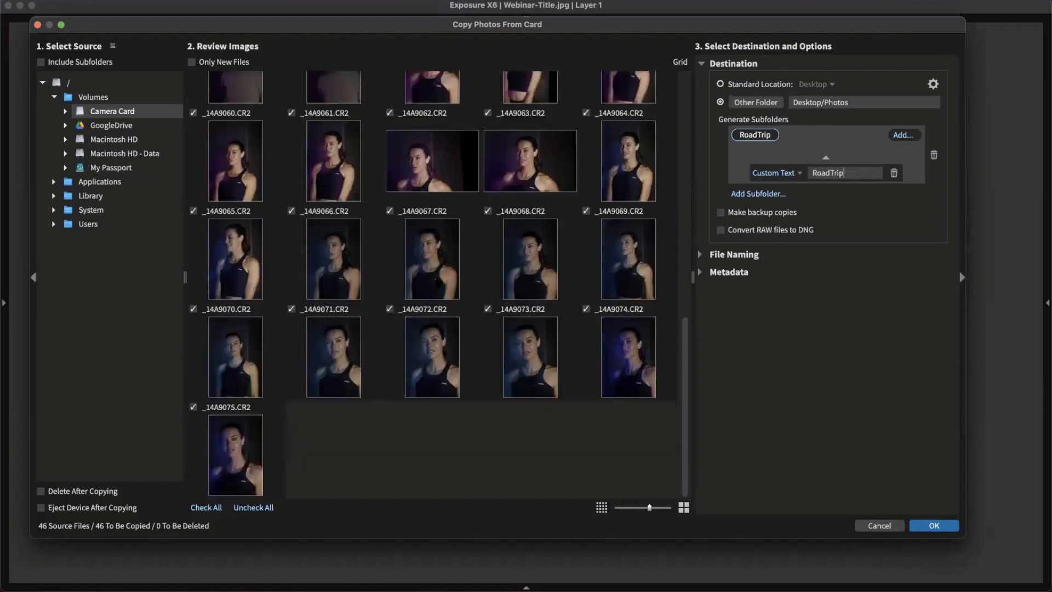
scroll(439, 246, "up", 5)
scroll(444, 204, "down", 3)
scroll(444, 204, "down", 1)
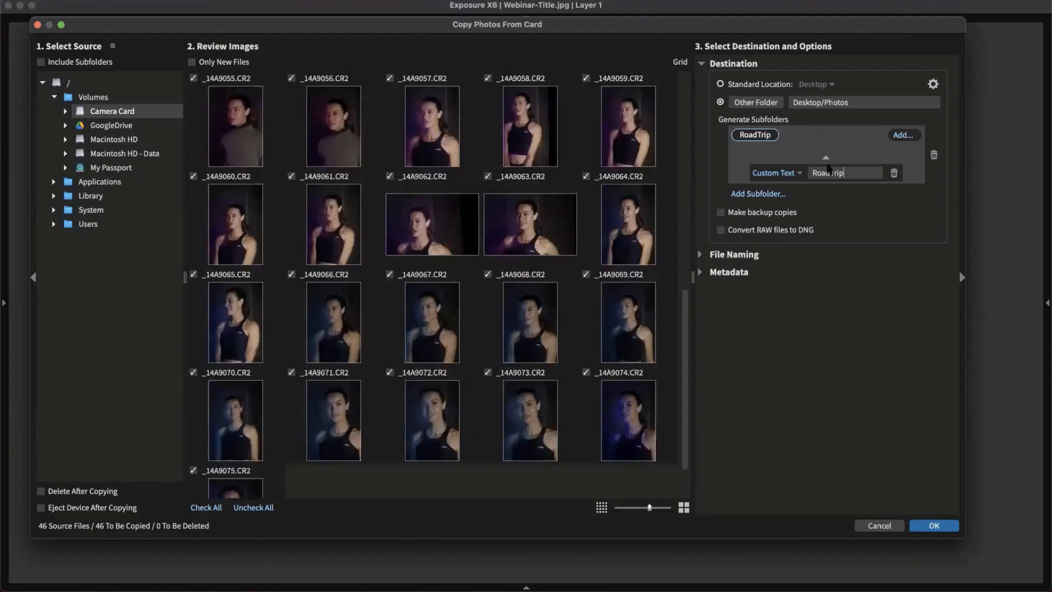
left_click_drag(813, 173, 824, 175)
double_click(824, 173)
Try the Rename Copied Files option and look through its naming template presets
left_click(704, 259)
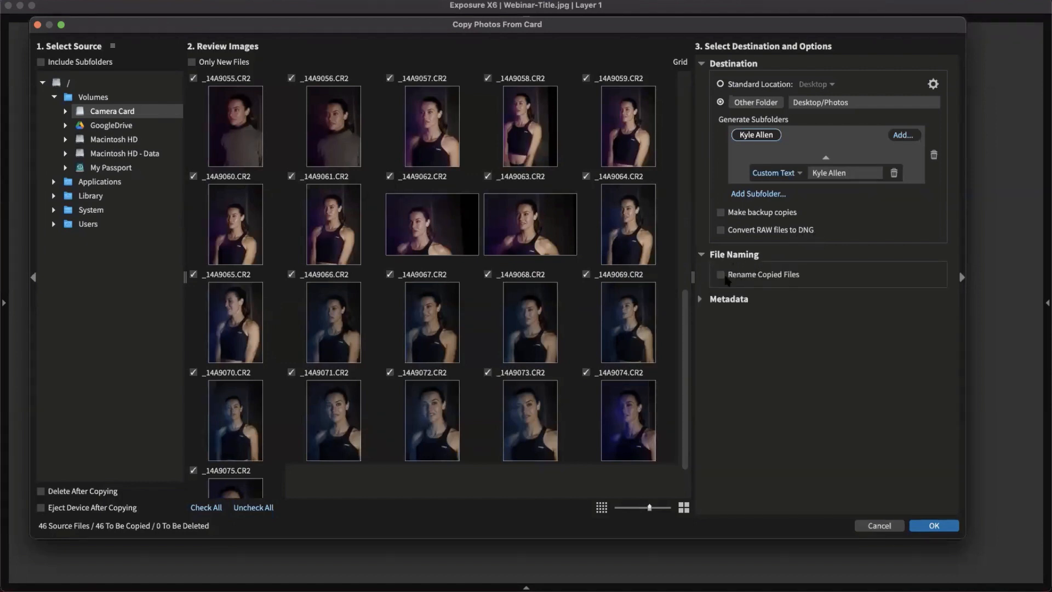
left_click(722, 275)
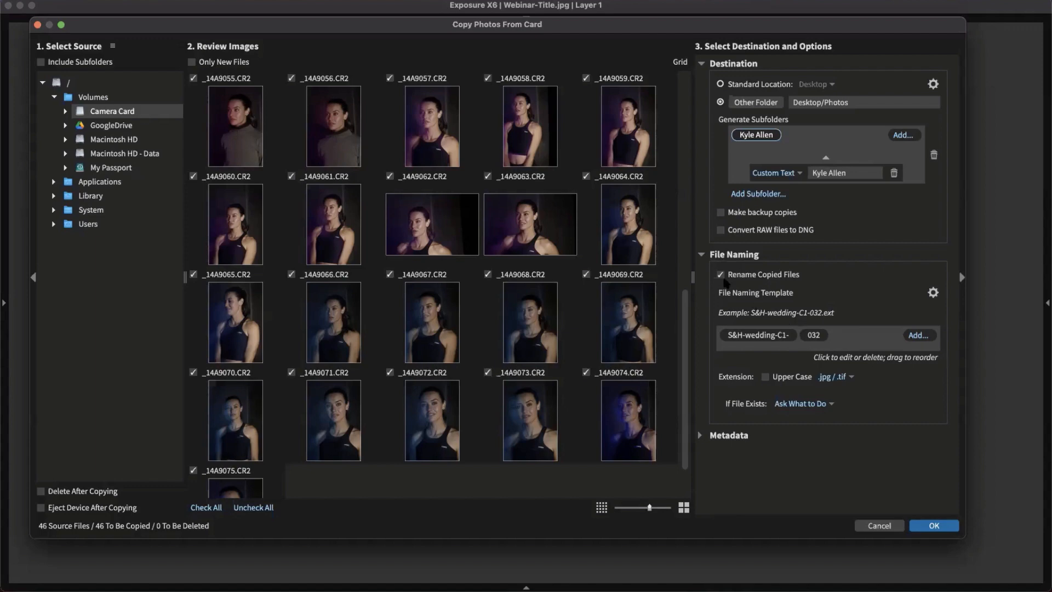
left_click(933, 292)
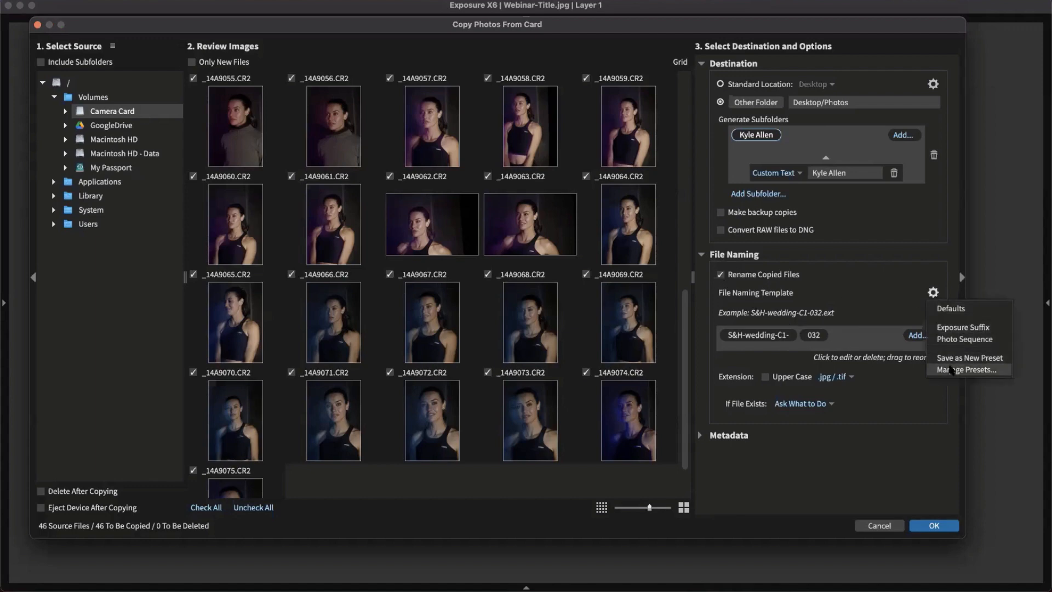
left_click(837, 270)
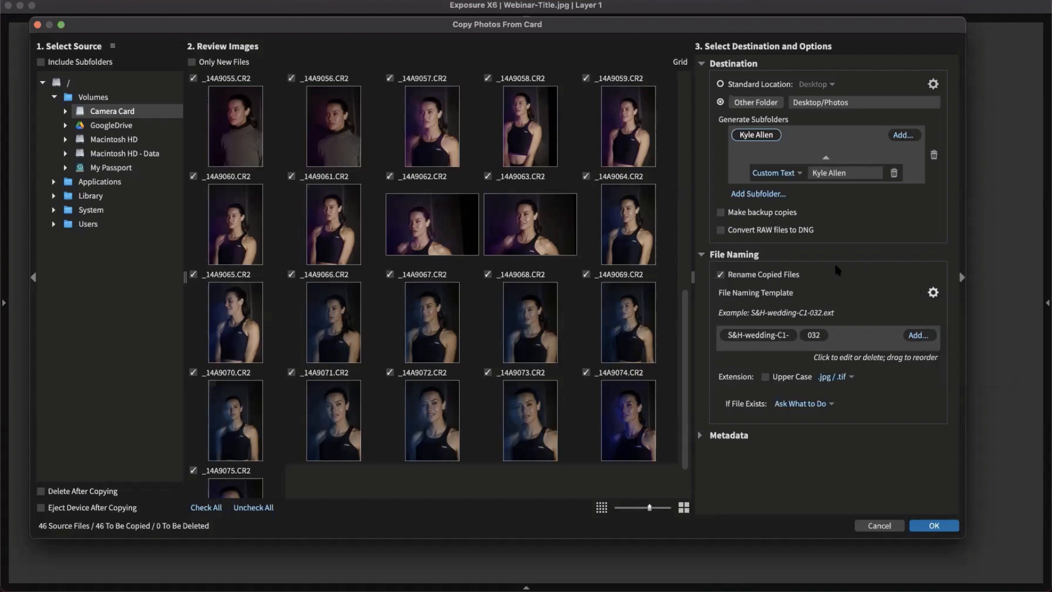
Switch file renaming back off and enable Apply Metadata for the import
left_click(721, 274)
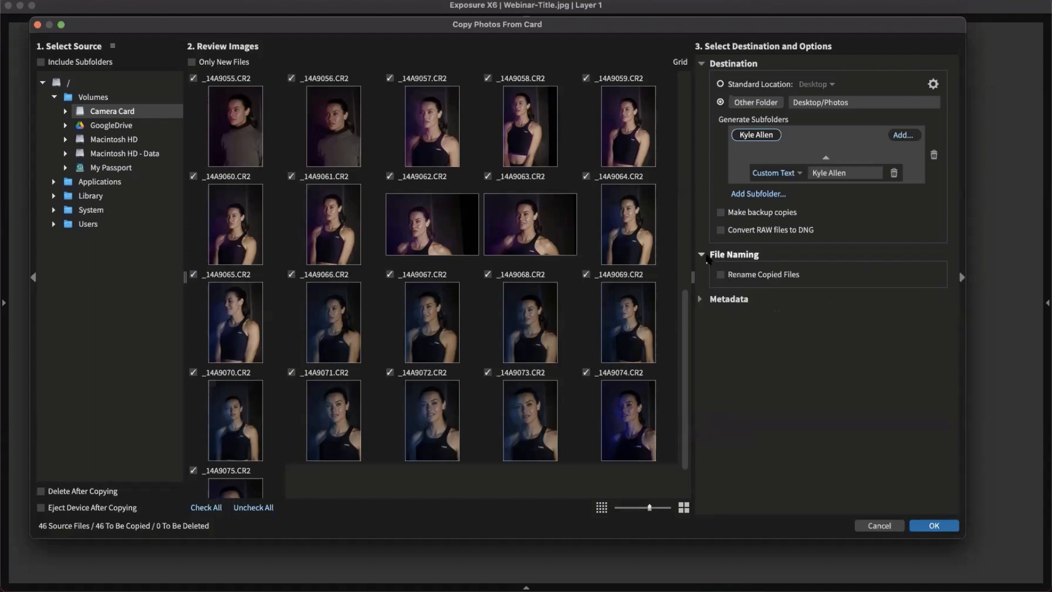
left_click(703, 255)
left_click(704, 272)
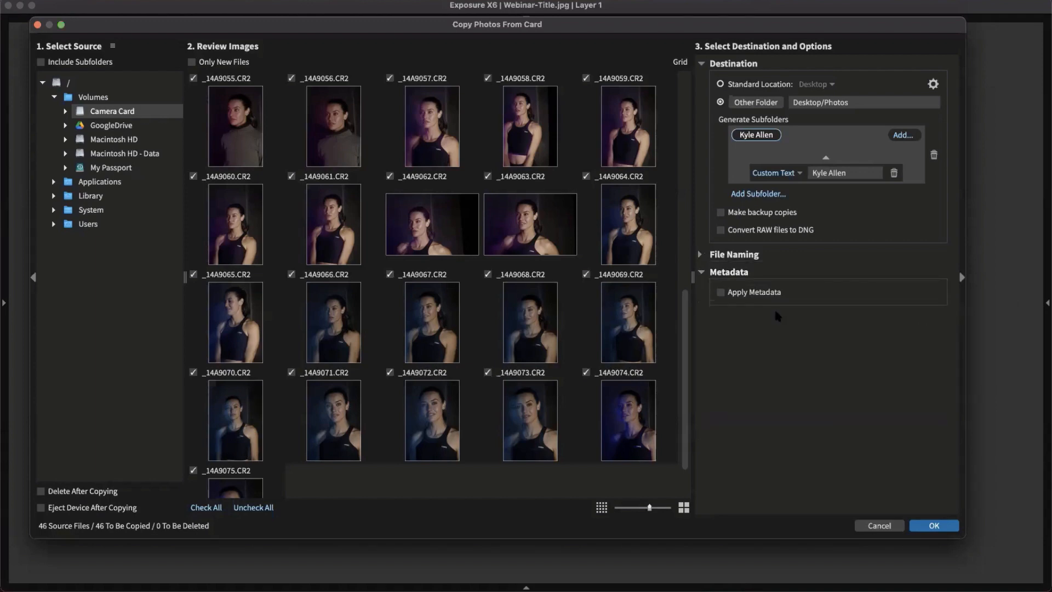
left_click(721, 292)
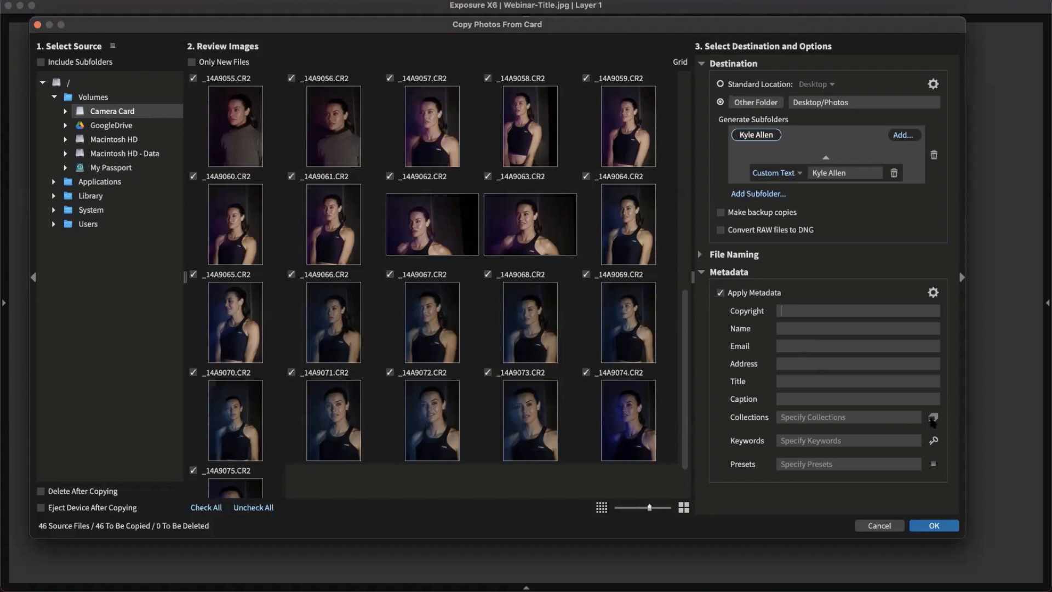
Leave the import collection and preset unset, and switch Apply Metadata back off
left_click(934, 418)
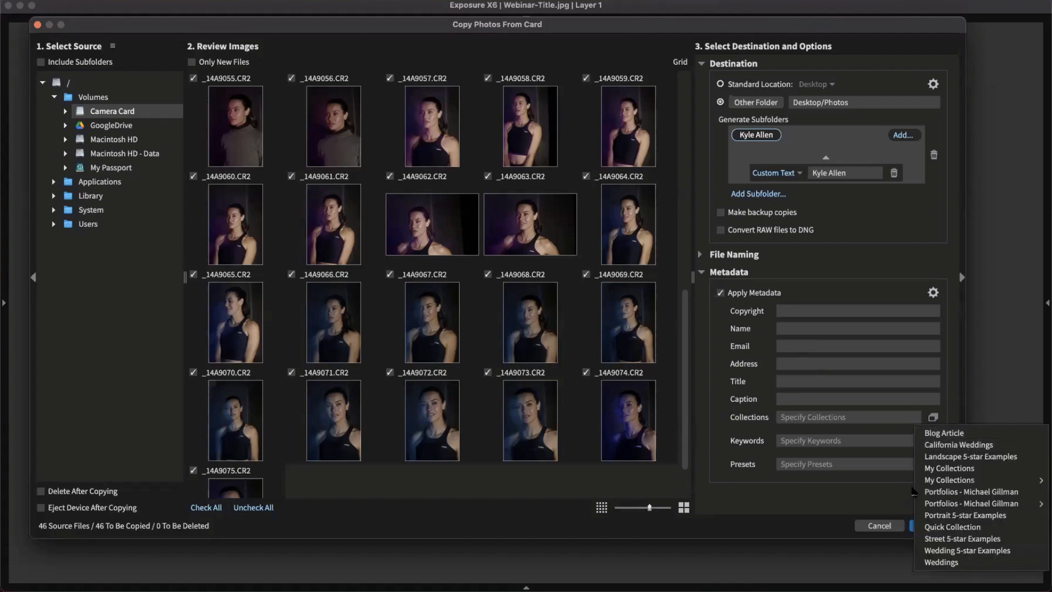
left_click(885, 490)
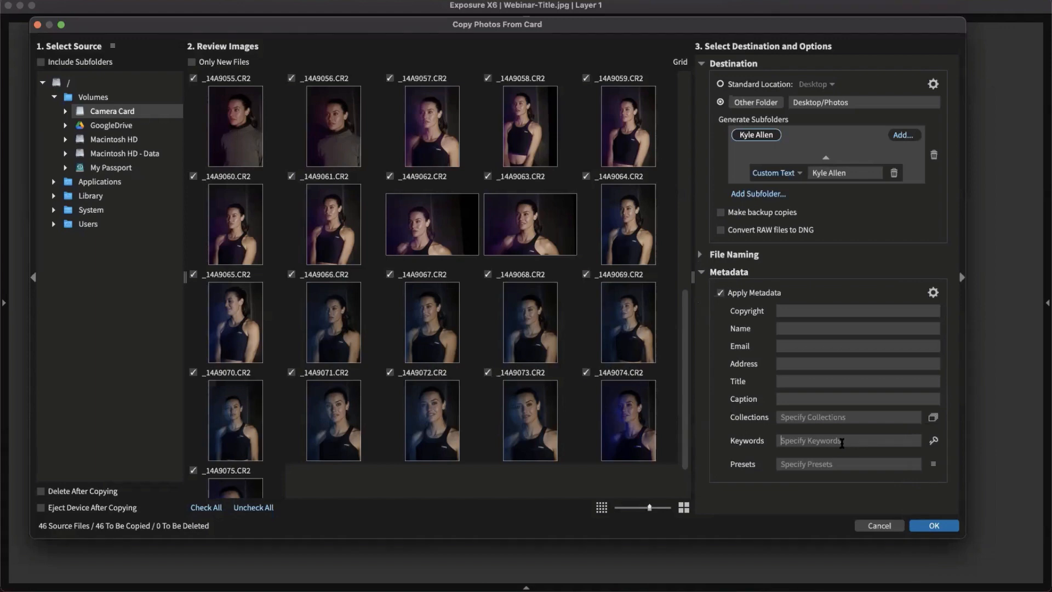
left_click(934, 466)
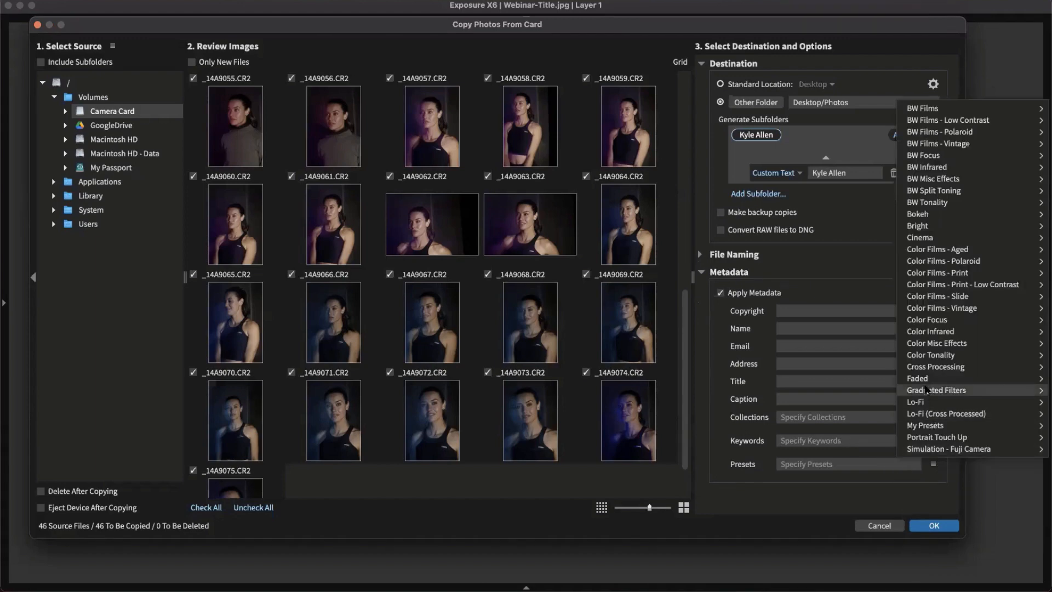
mouse_move(926, 389)
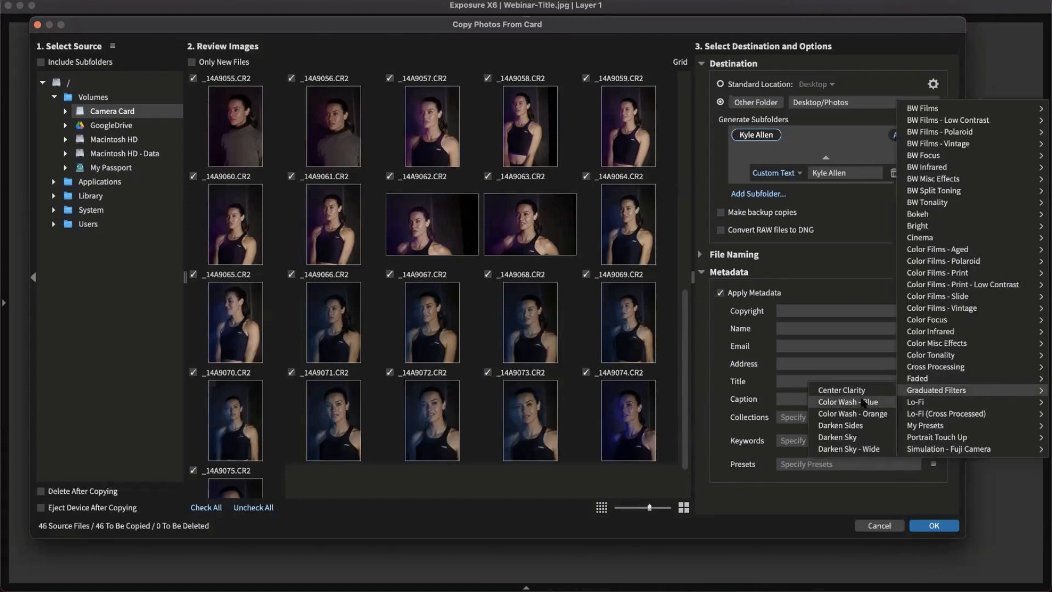
left_click(774, 481)
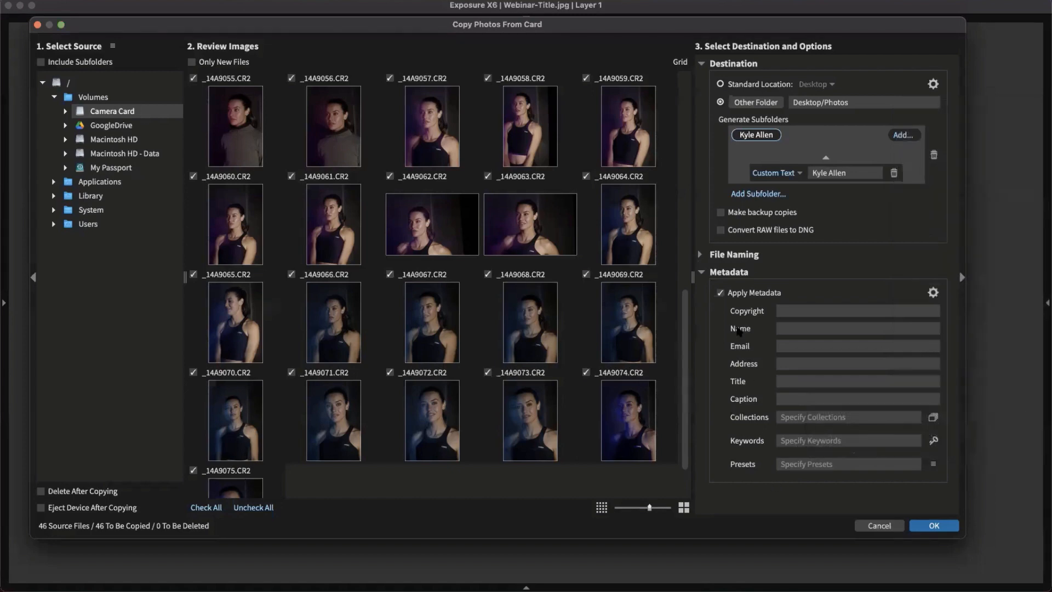
left_click(721, 293)
left_click(702, 273)
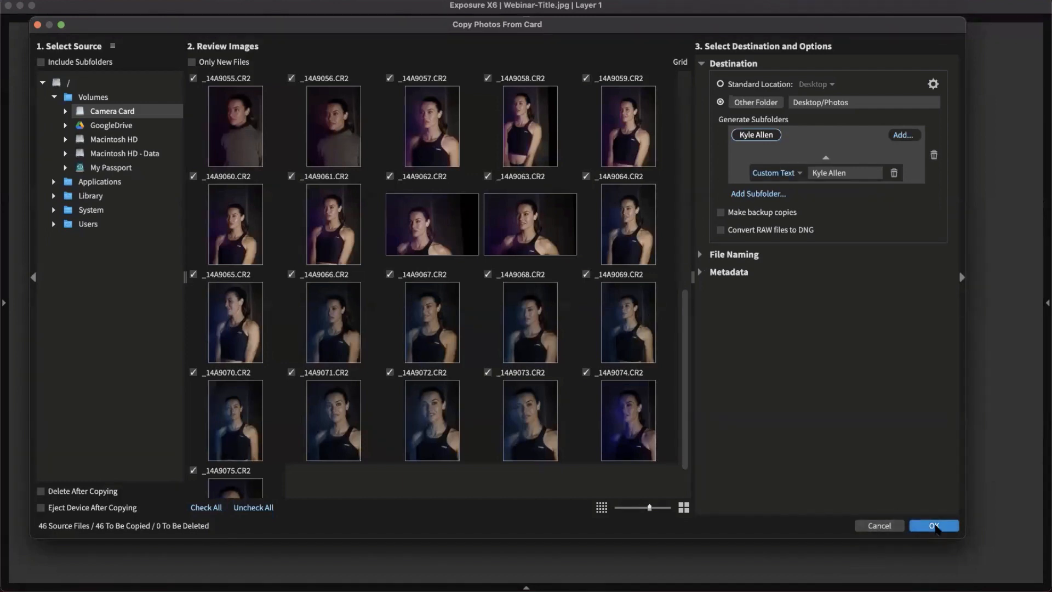
Copy the 46 card photos, reset the browser filter and show the side panels
left_click(934, 526)
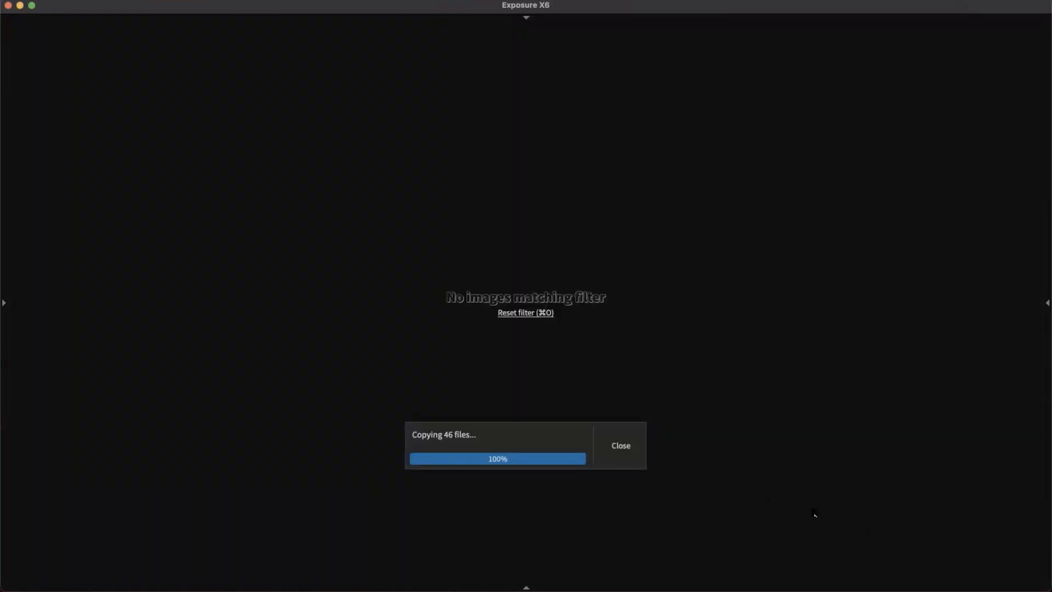
left_click(625, 445)
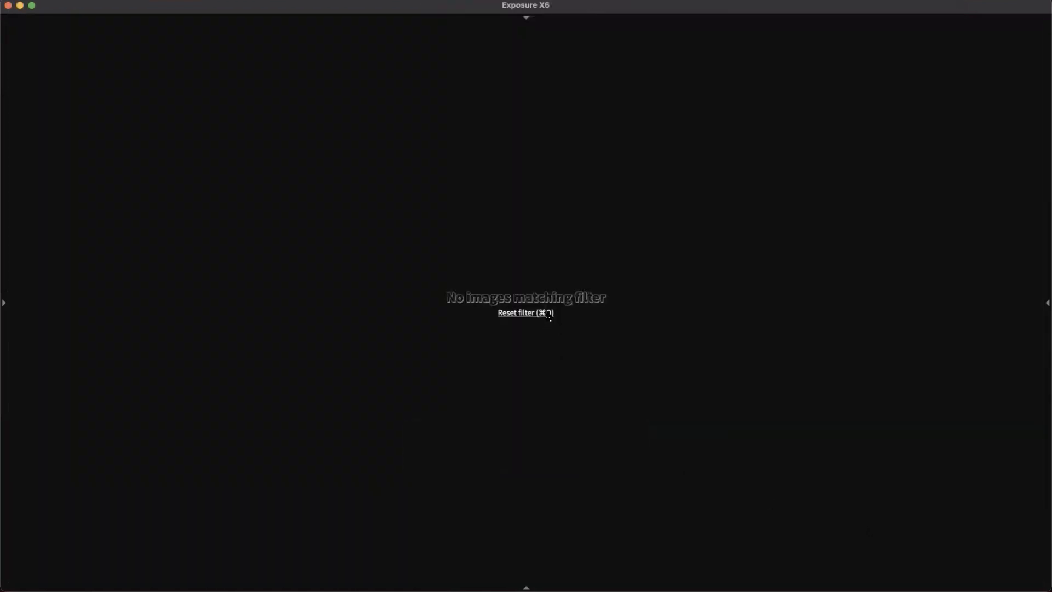
left_click(548, 314)
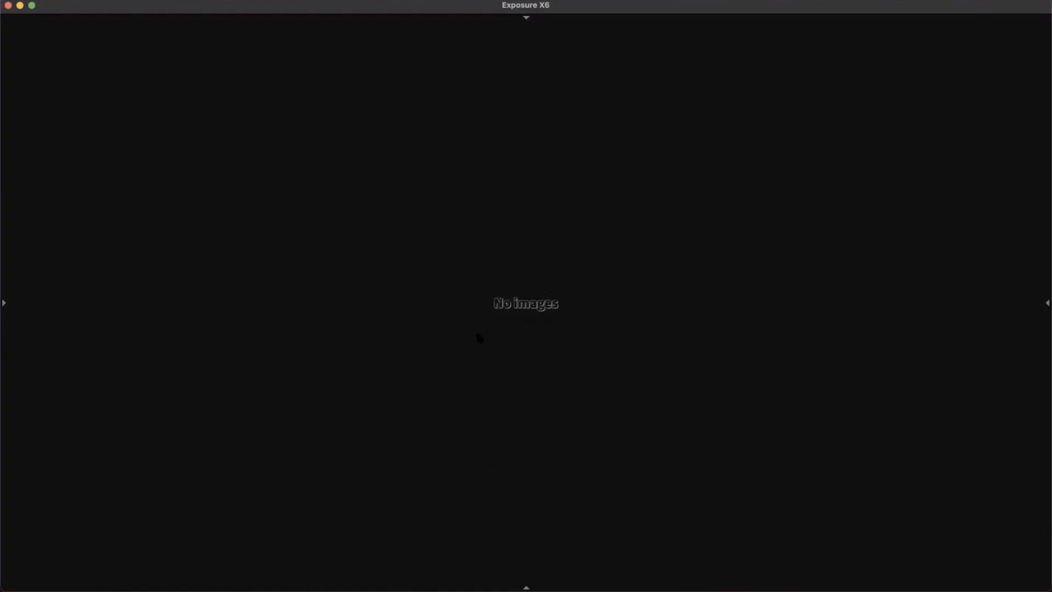
key("Tab")
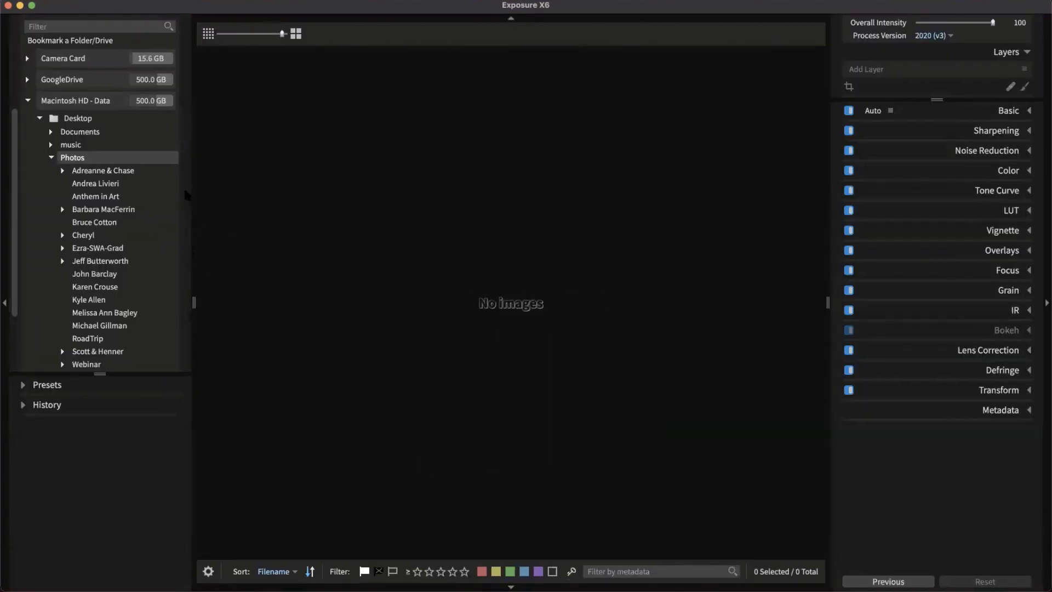
Open the client's new folder under Desktop › Photos to load its 46 images
left_click(125, 301)
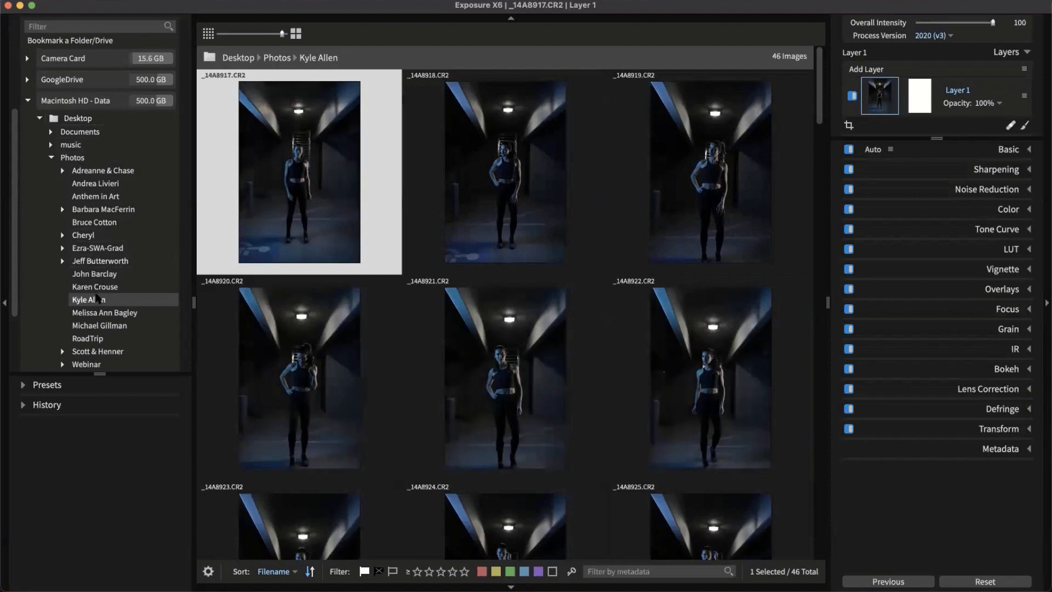
left_click(65, 159)
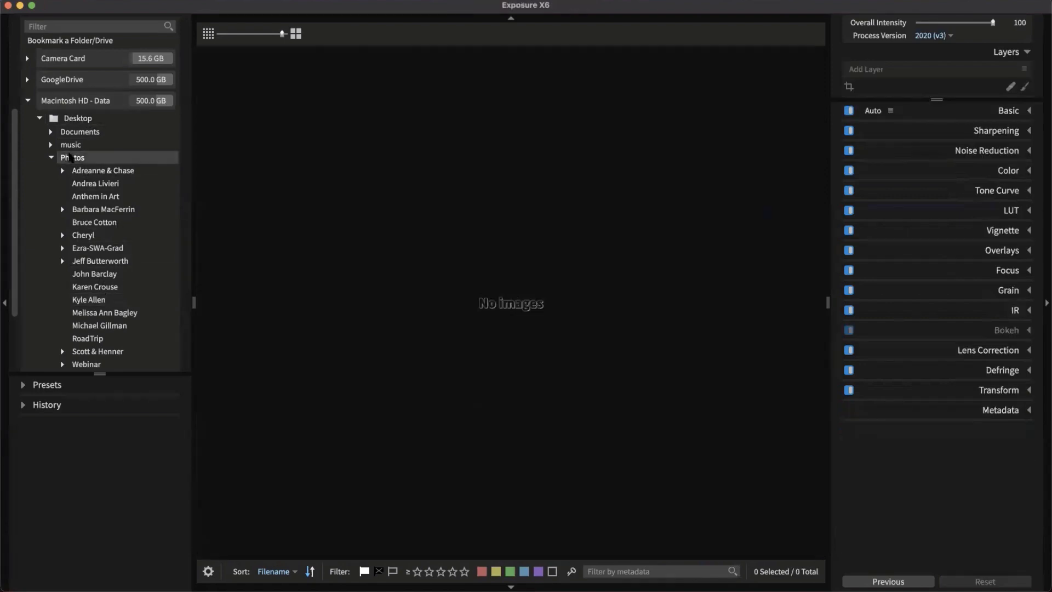
left_click(101, 299)
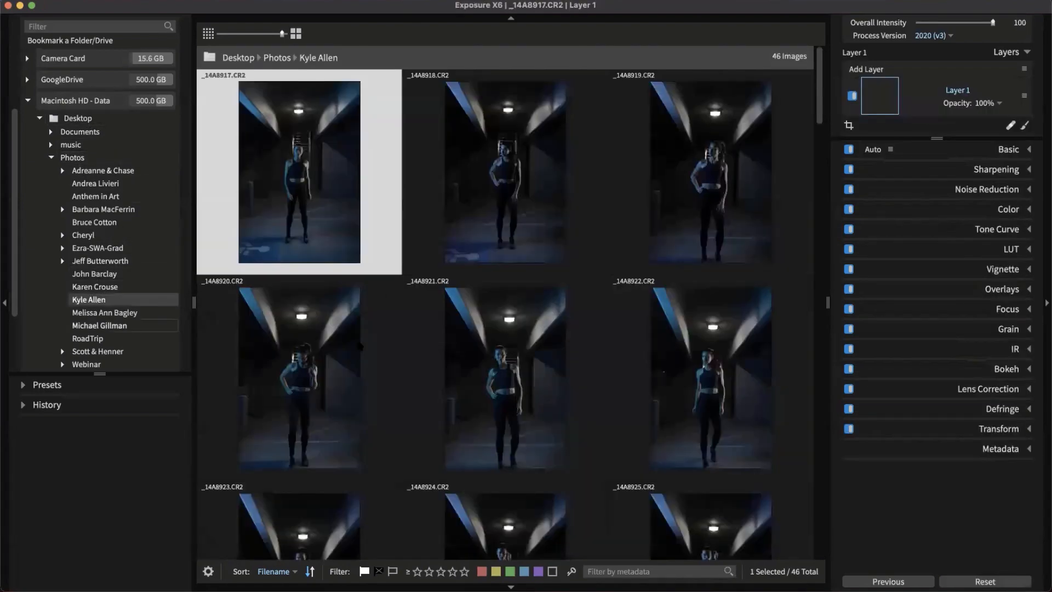
Find portrait _14A9056 in the grid and rate it four stars
scroll(601, 285, "down", 10)
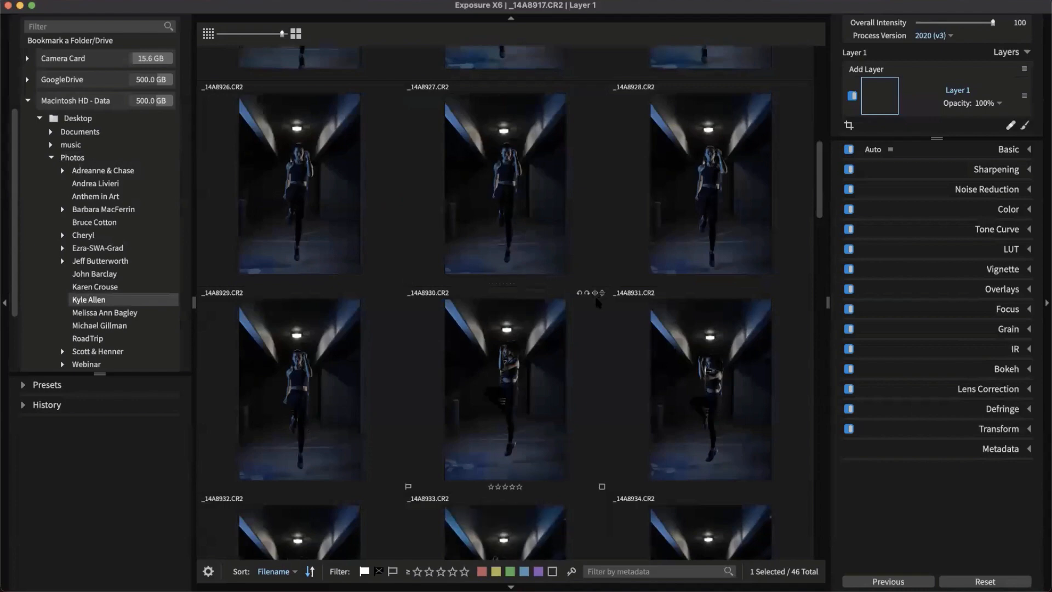
scroll(602, 287, "up", 3)
scroll(550, 334, "down", 10)
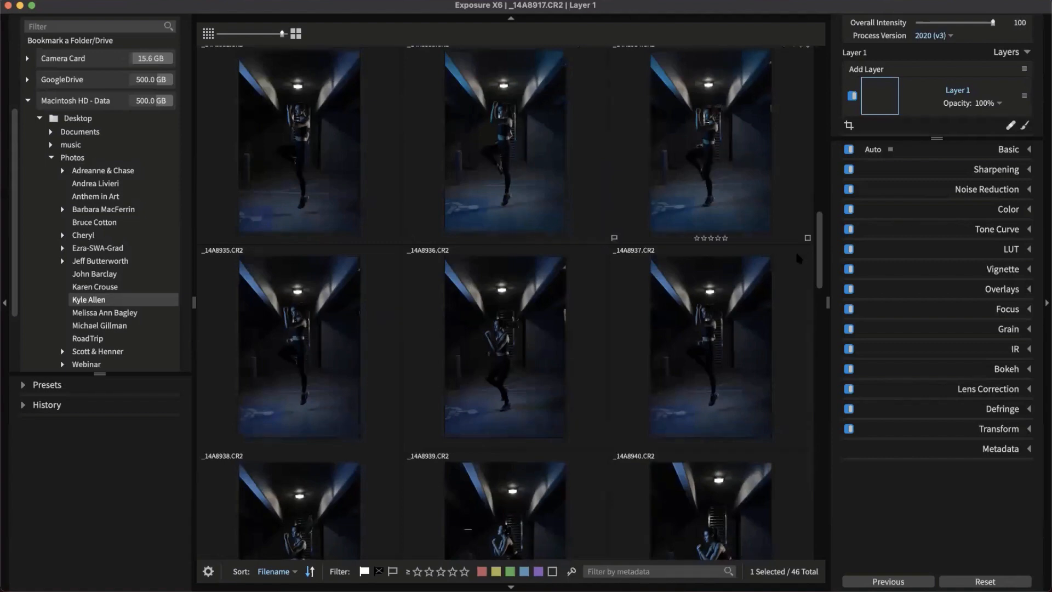
scroll(504, 366, "down", 2)
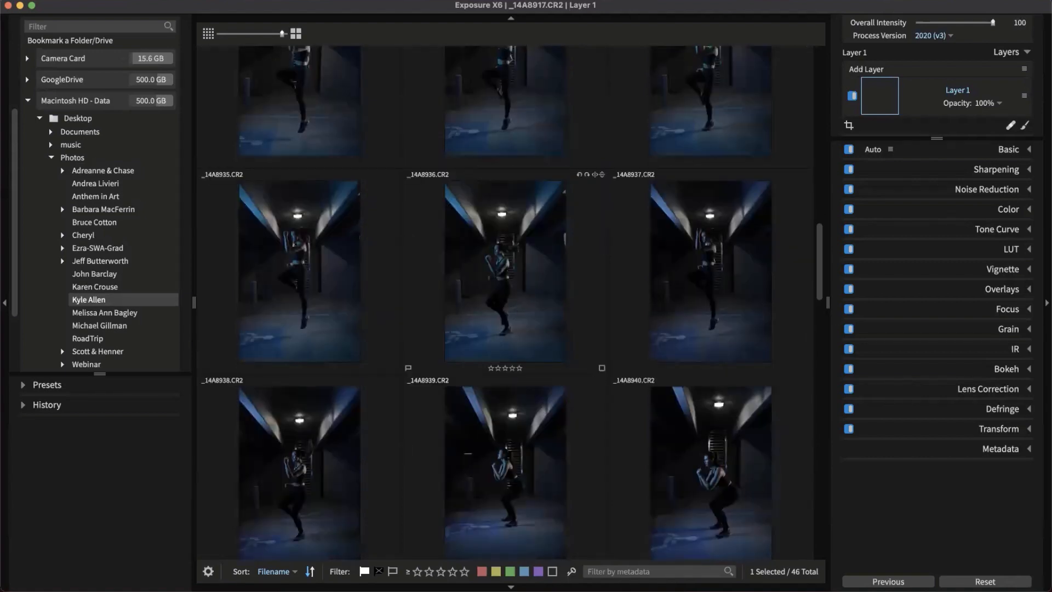
scroll(711, 417, "down", 2)
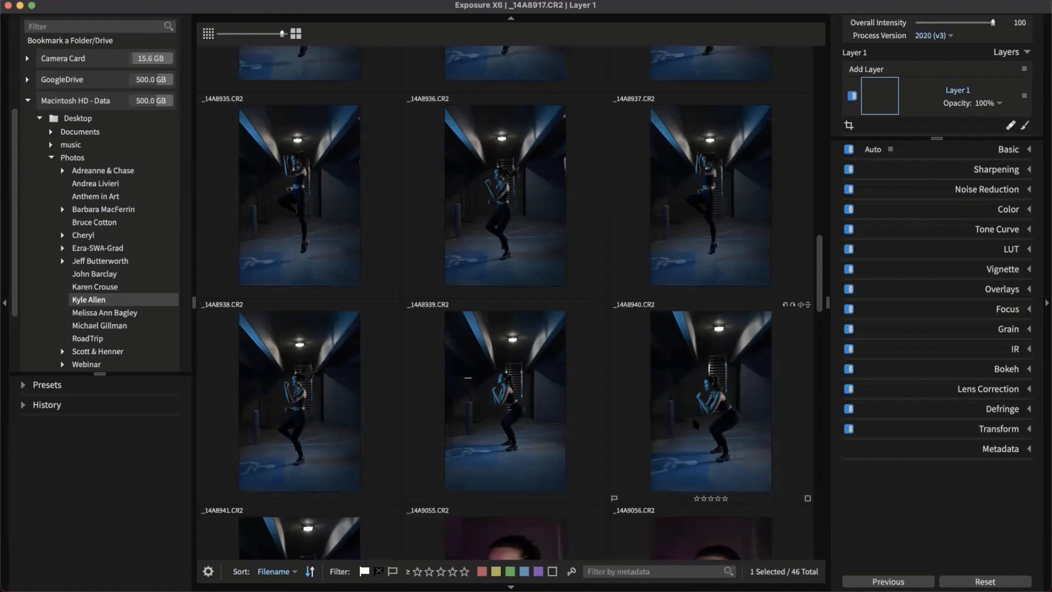
scroll(740, 447, "down", 4)
left_click(711, 404)
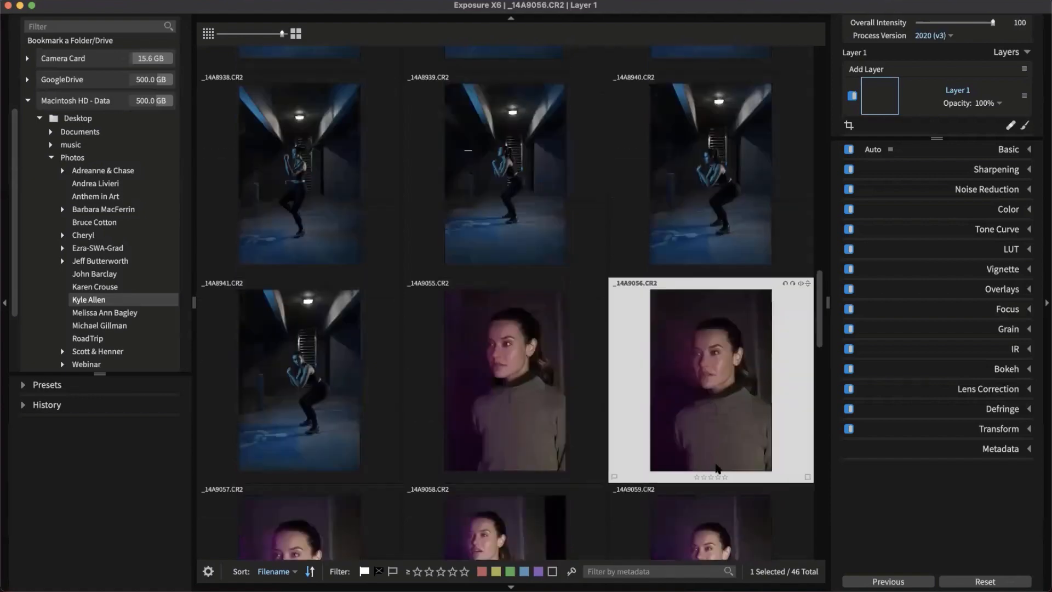
left_click(717, 477)
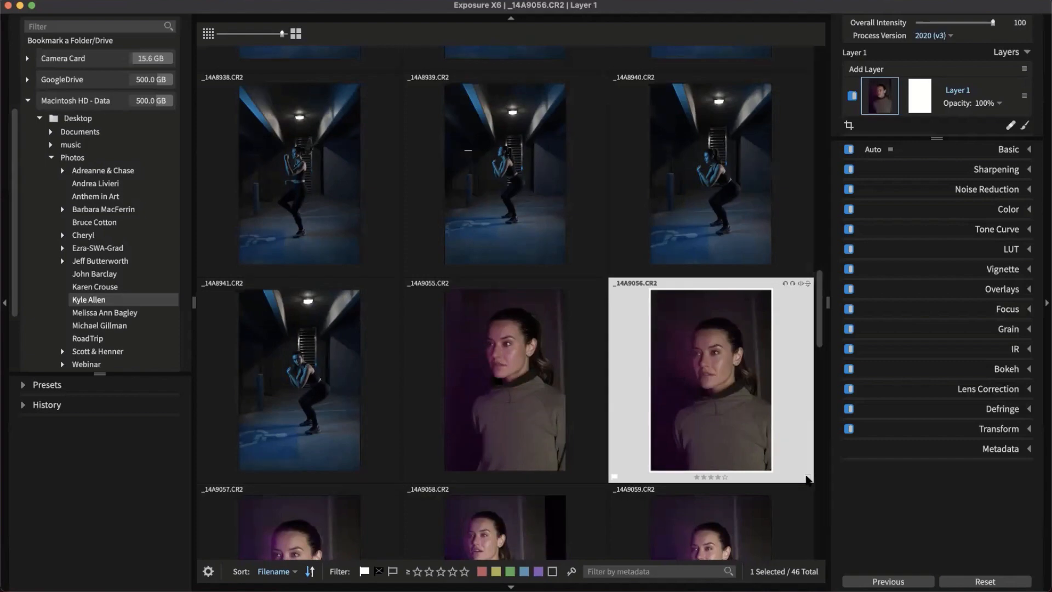
Give _14A9056 a yellow colour label and expand its Basic adjustments
left_click(807, 477)
left_click(825, 511)
scroll(603, 384, "down", 3)
left_click(1006, 151)
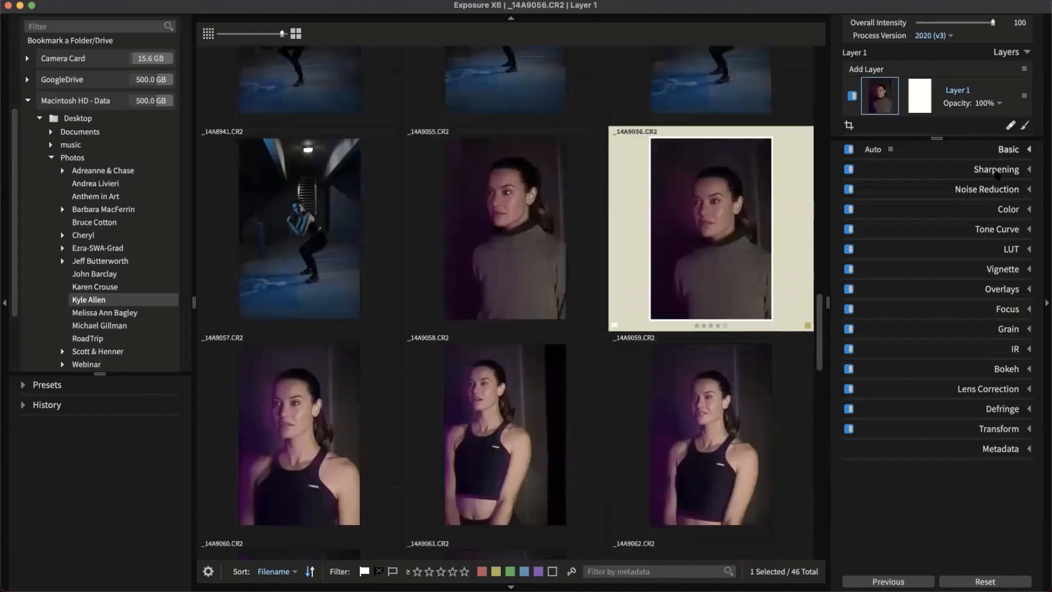
Raise _14A9056's exposure, apply Auto basic corrections, then select _14A9055
left_click_drag(935, 232, 959, 238)
left_click(883, 151)
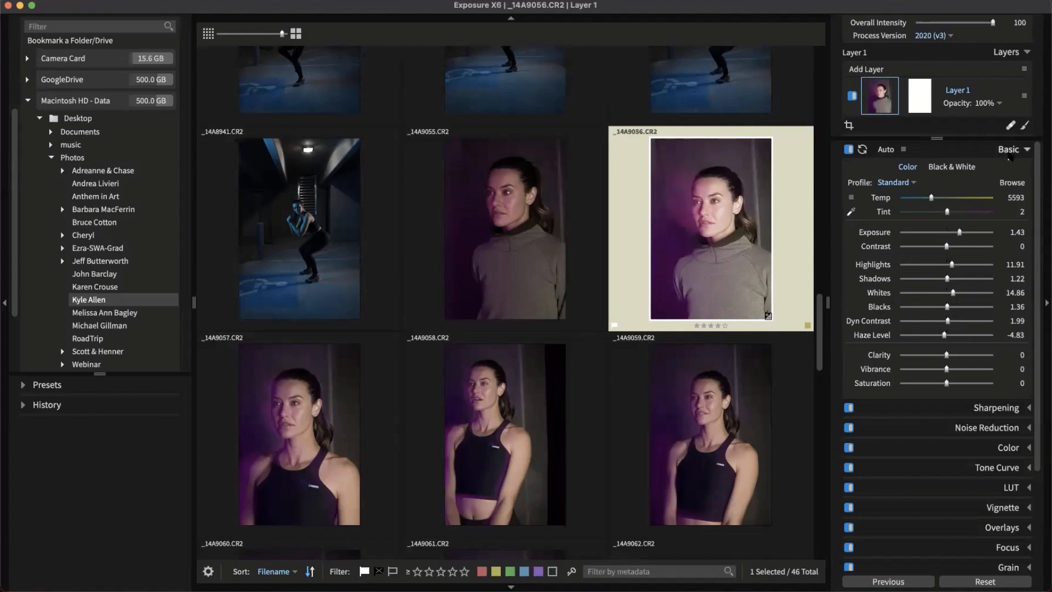
left_click(1010, 154)
left_click(592, 301)
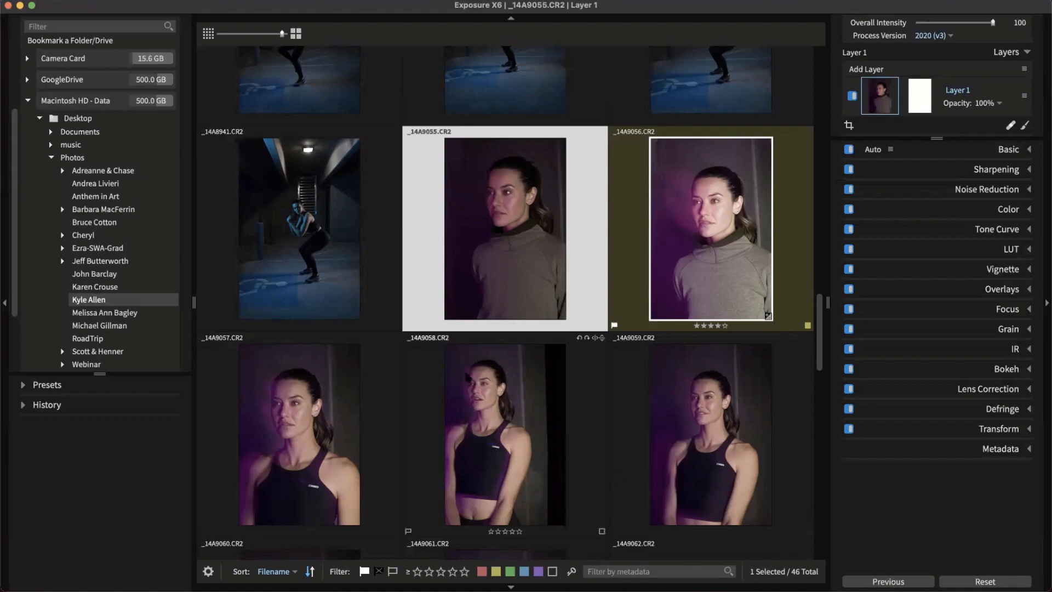
scroll(405, 344, "up", 5)
Select corridor shot _14A8935 and drag a Finder window of the client folder over the grid
scroll(406, 344, "up", 2)
left_click(366, 335)
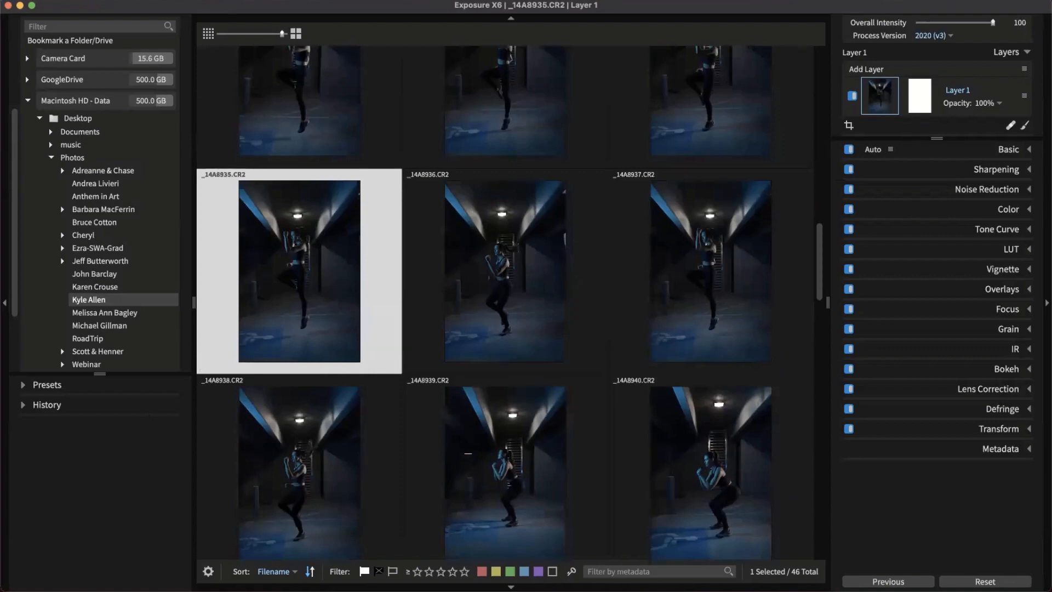
scroll(413, 418, "up", 4)
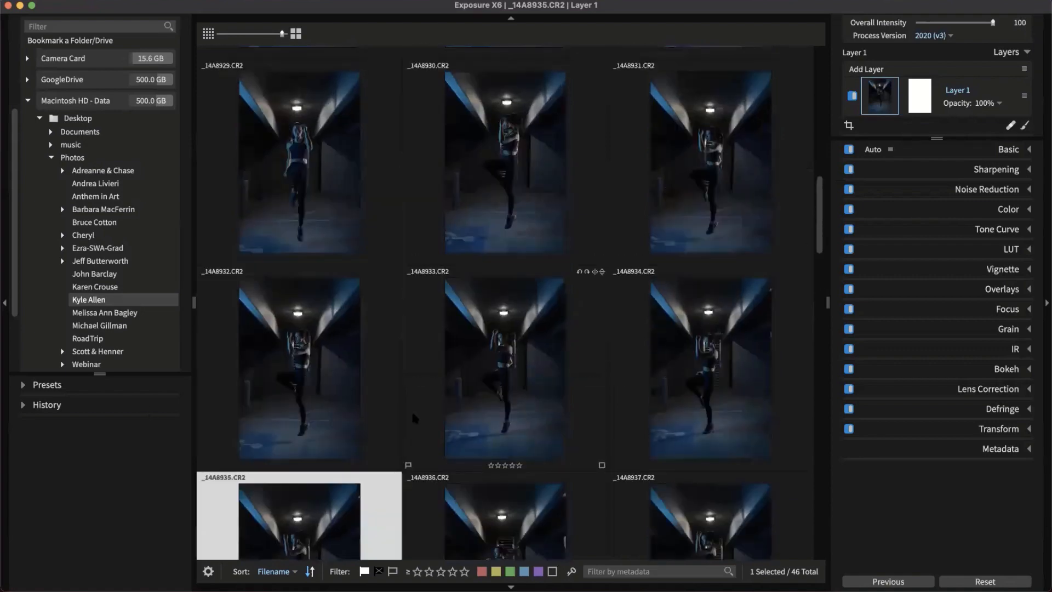
scroll(369, 305, "up", 3)
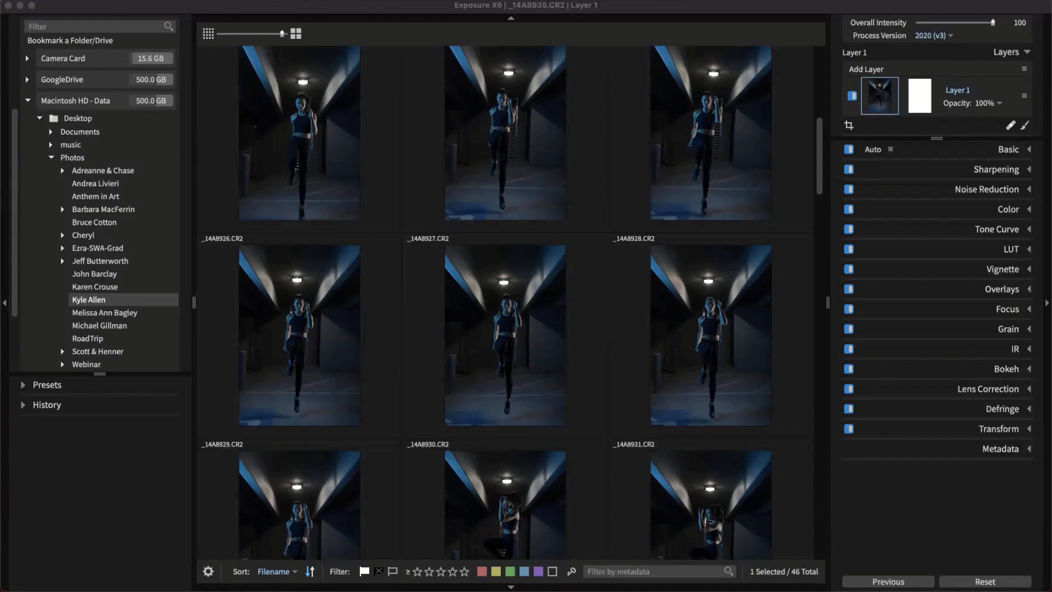
left_click_drag(2, 356, 483, 205)
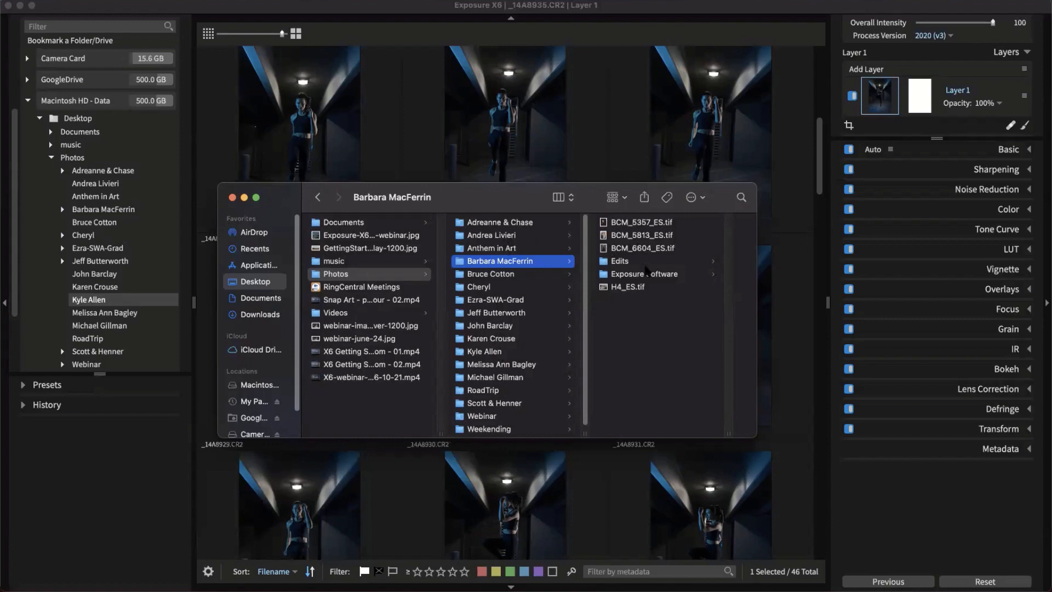
Inspect the Exposure Software folder in Finder, then move Finder aside and refocus Exposure X6
left_click(647, 275)
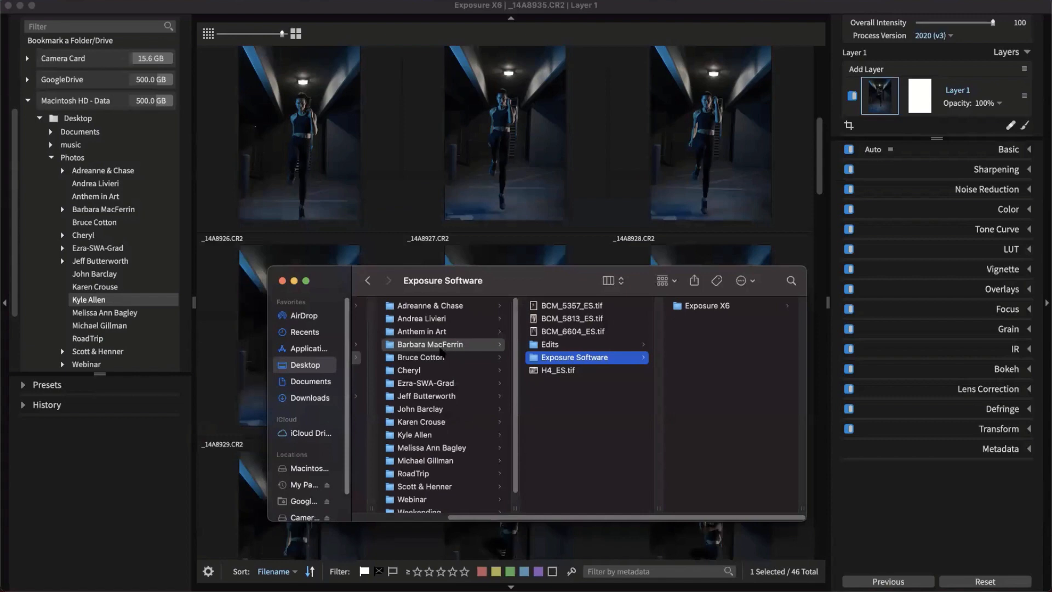
mouse_move(436, 345)
left_mouse_down()
mouse_move(307, 446)
mouse_move(438, 395)
mouse_move(448, 347)
left_mouse_up()
scroll(307, 491, "down", 1)
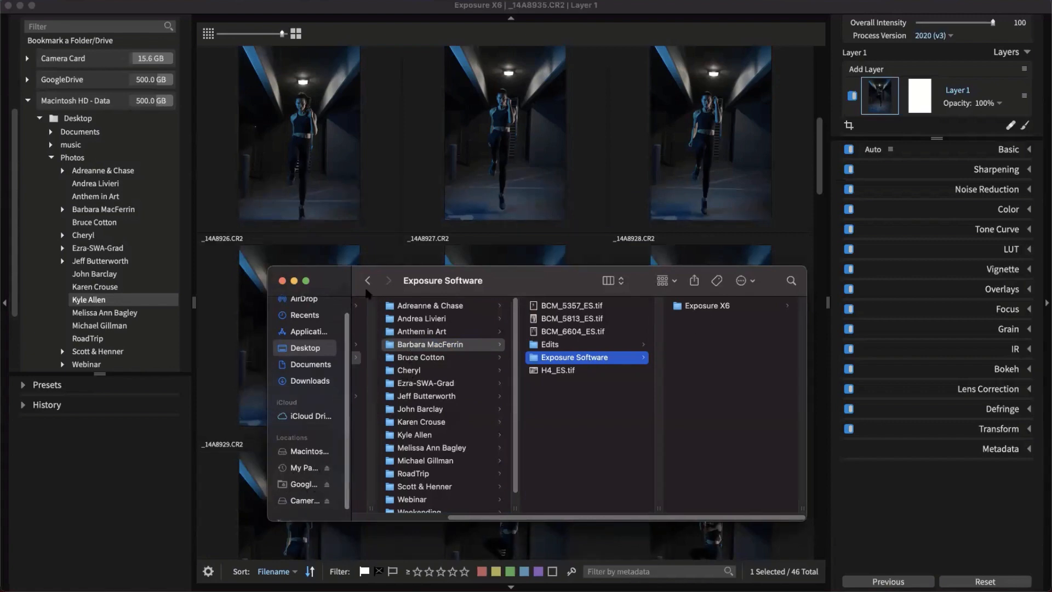
left_click_drag(376, 294, 164, 591)
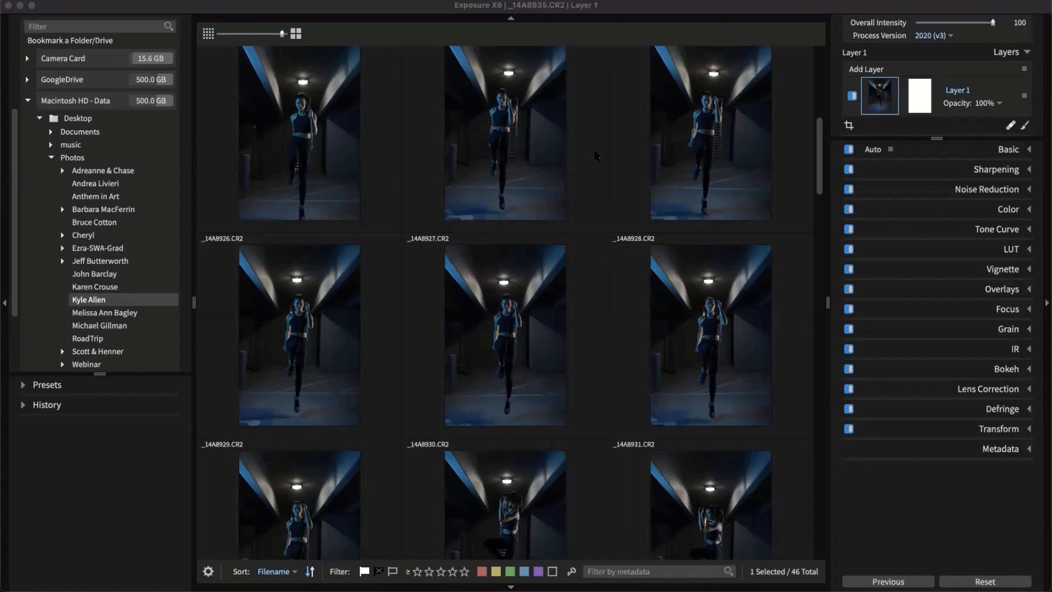
left_click(669, 4)
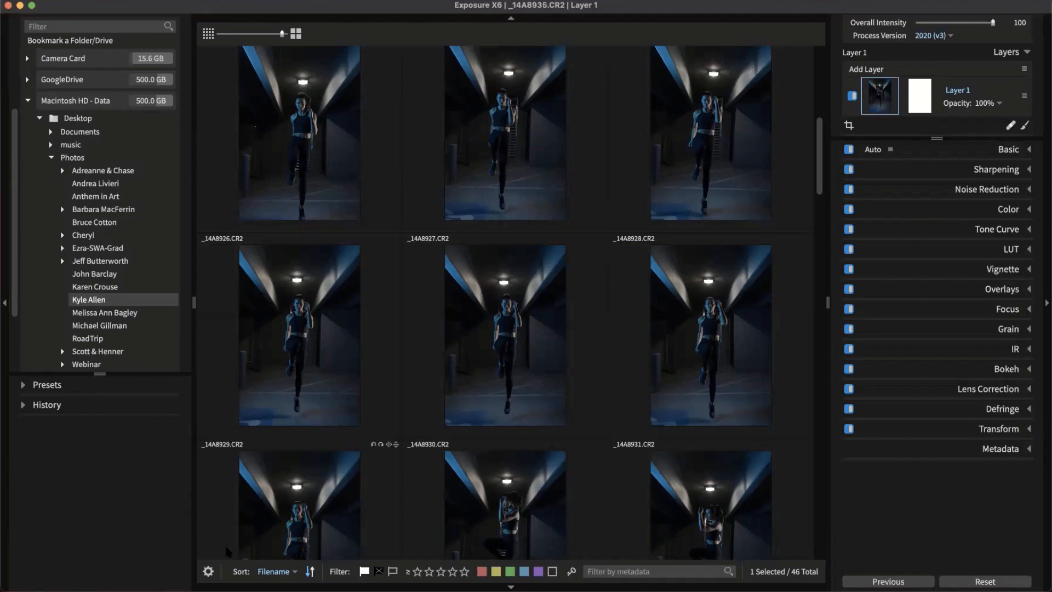
Collapse the Navigator, enlarge the folder tree to show all drives, and drag Finder back on-screen
scroll(344, 461, "down", 2)
scroll(307, 306, "up", 4)
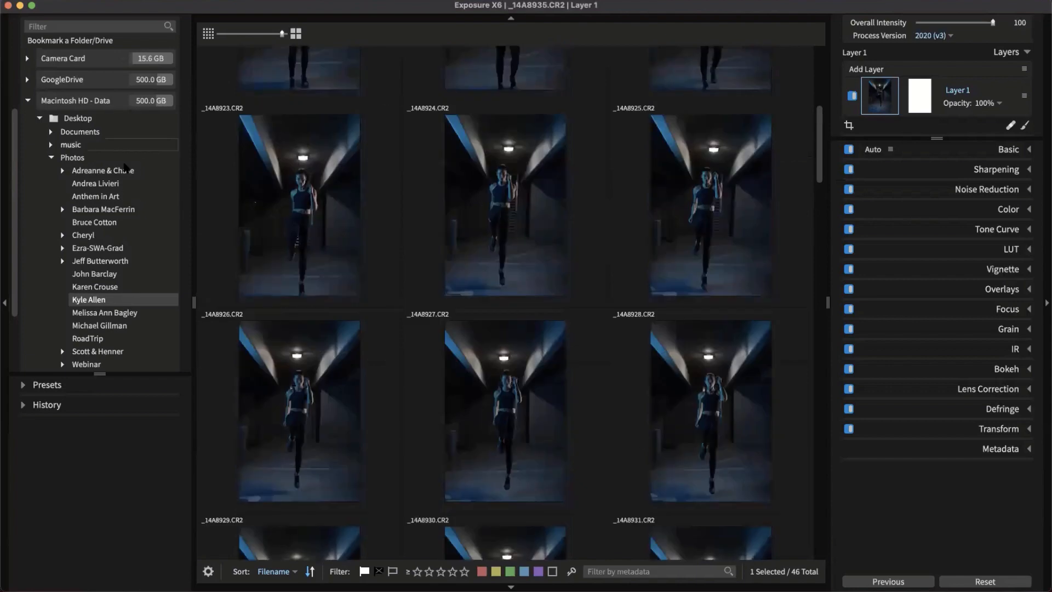
scroll(130, 294, "up", 1)
scroll(130, 294, "down", 3)
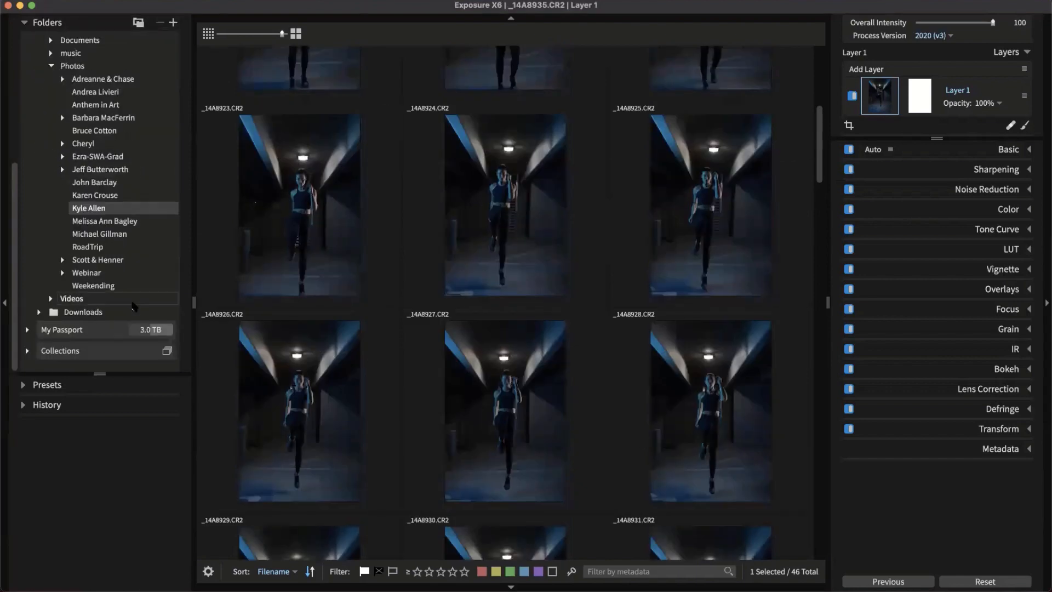
scroll(103, 173, "up", 5)
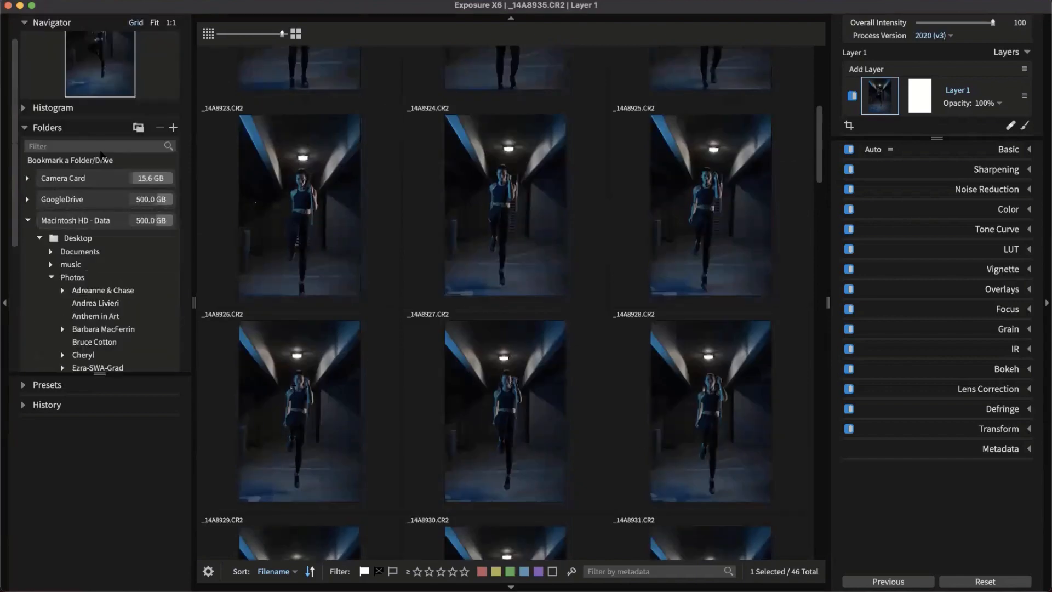
scroll(41, 50, "up", 2)
left_click(32, 24)
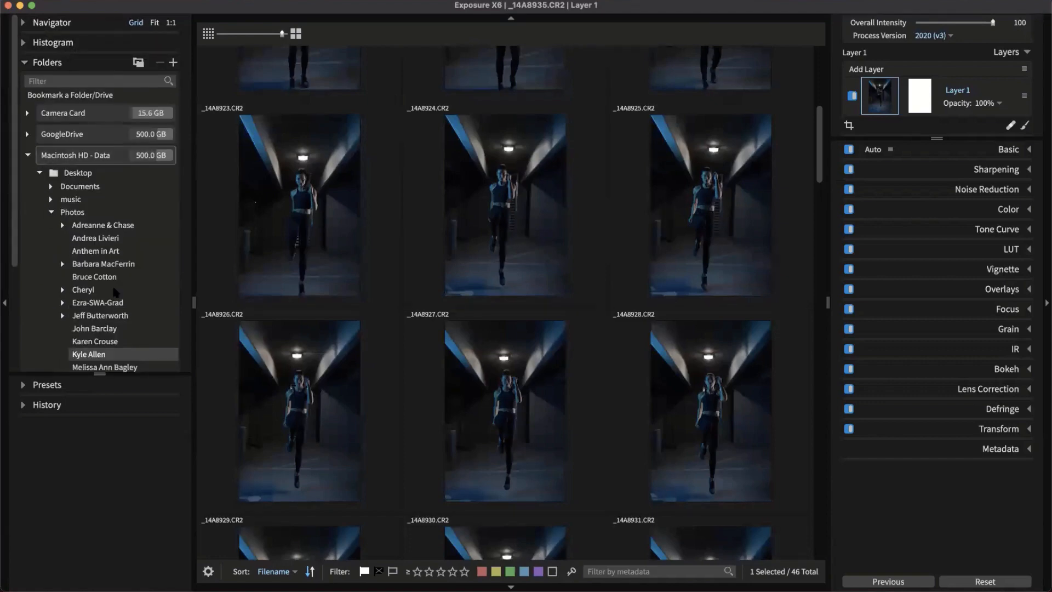
left_click_drag(100, 374, 105, 528)
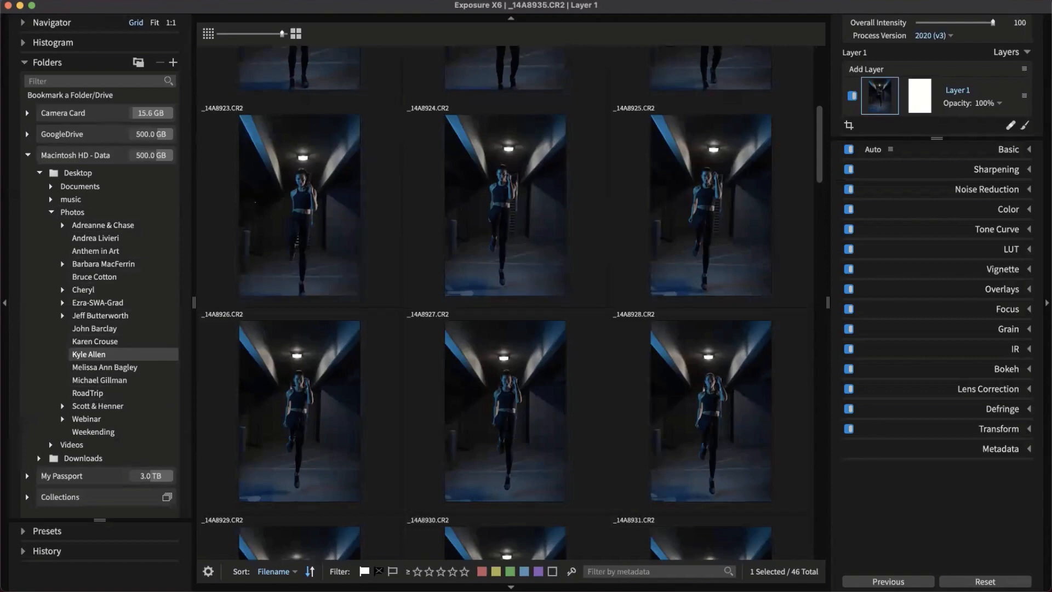
left_click_drag(90, 591, 459, 199)
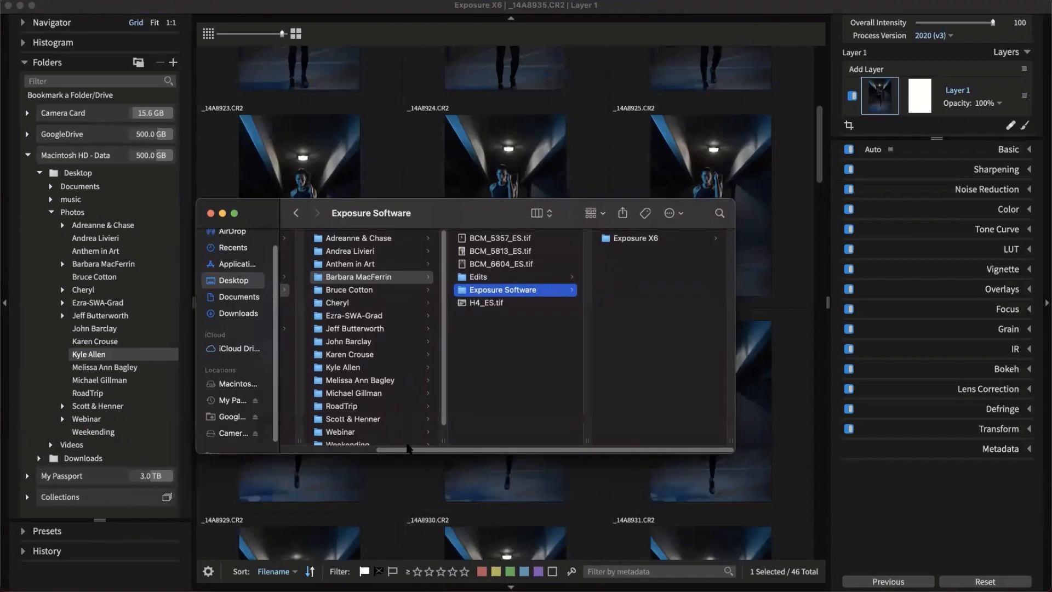
Show the Photos subfolders in Finder, then minimise Finder and bring Exposure X6 back to the front
scroll(408, 448, "left", 5)
left_click(323, 291)
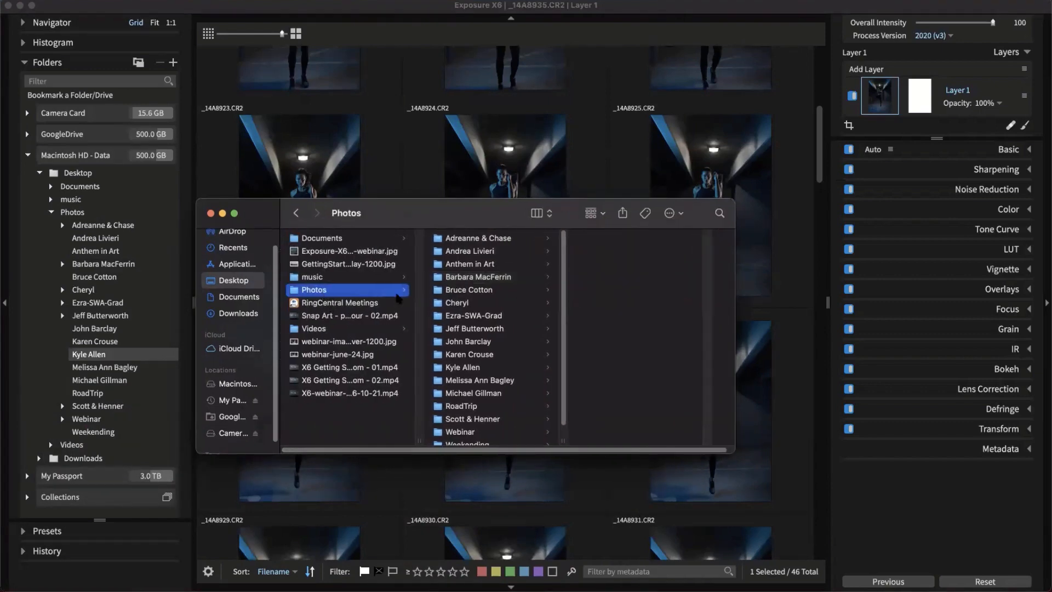
scroll(473, 285, "down", 1)
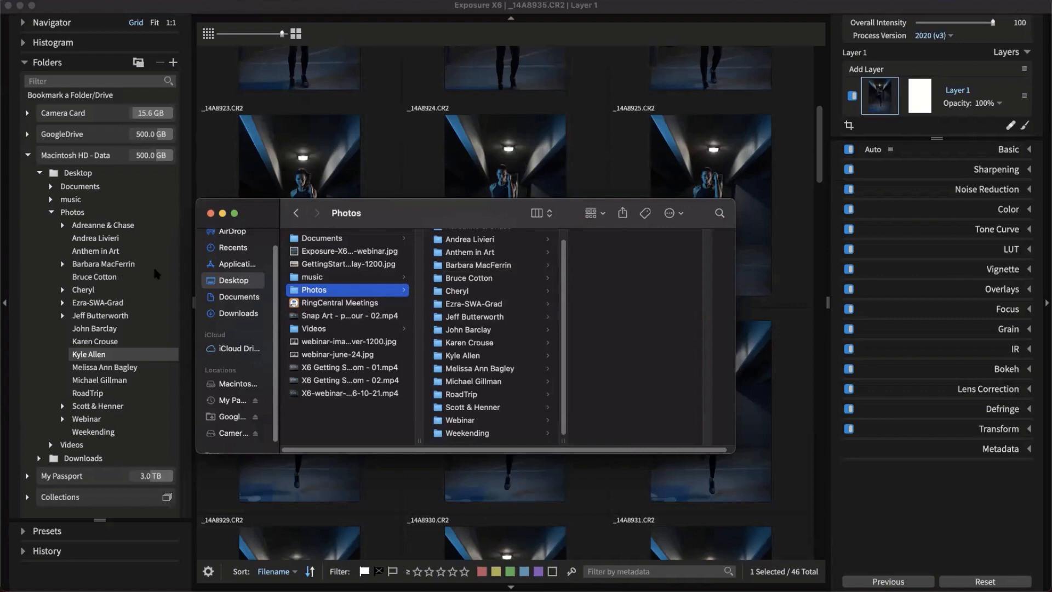
double_click(385, 218)
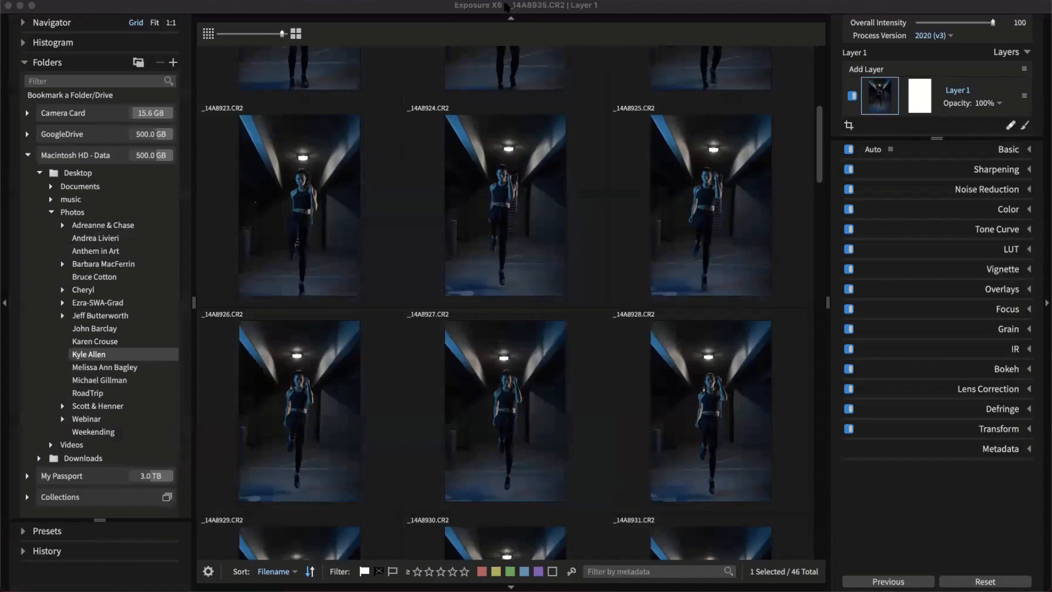
left_click(235, 7)
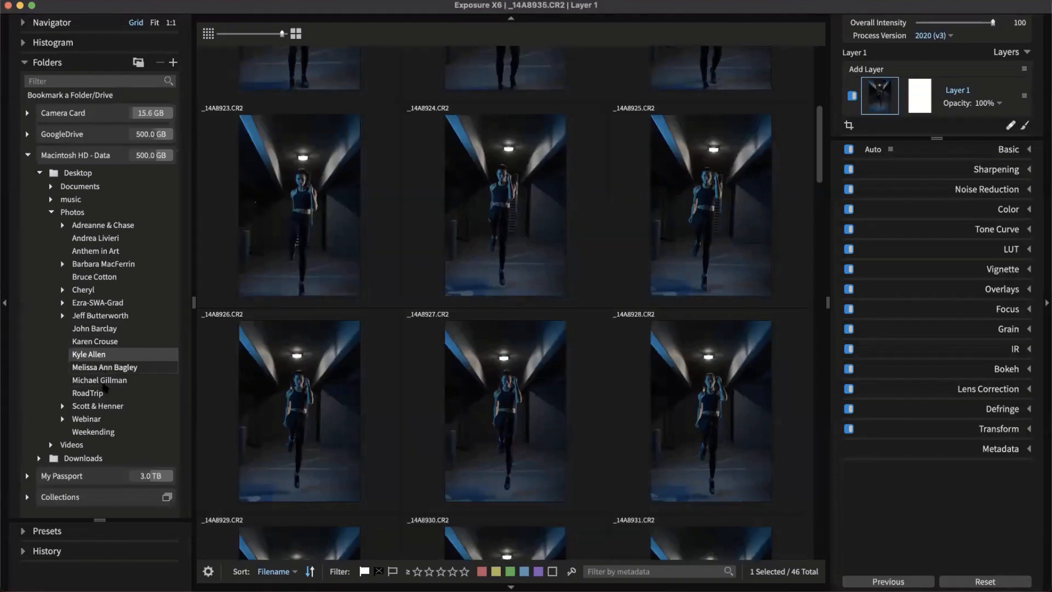
left_click(27, 496)
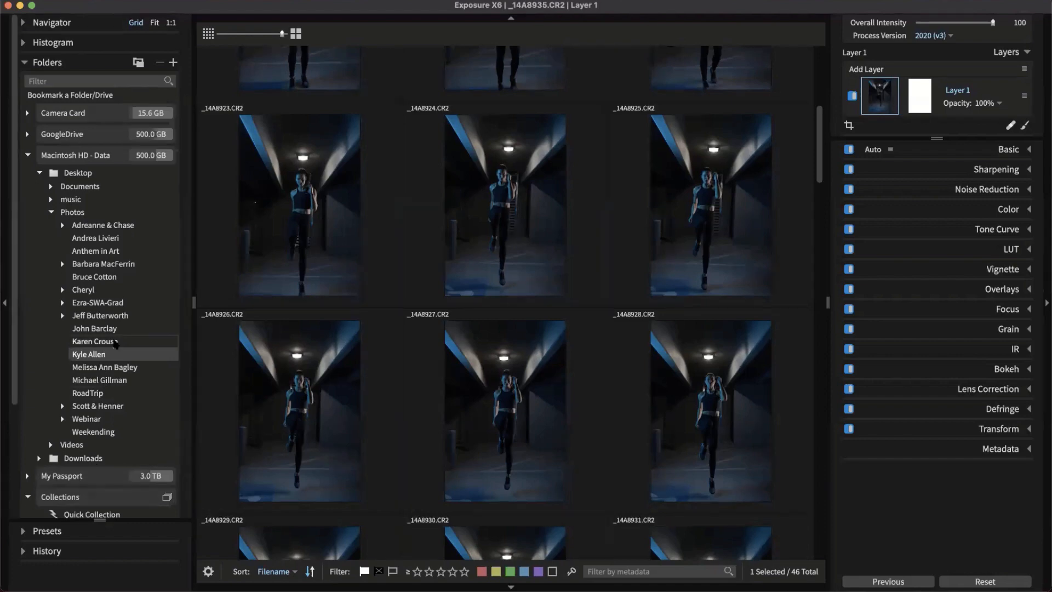
scroll(107, 400, "down", 5)
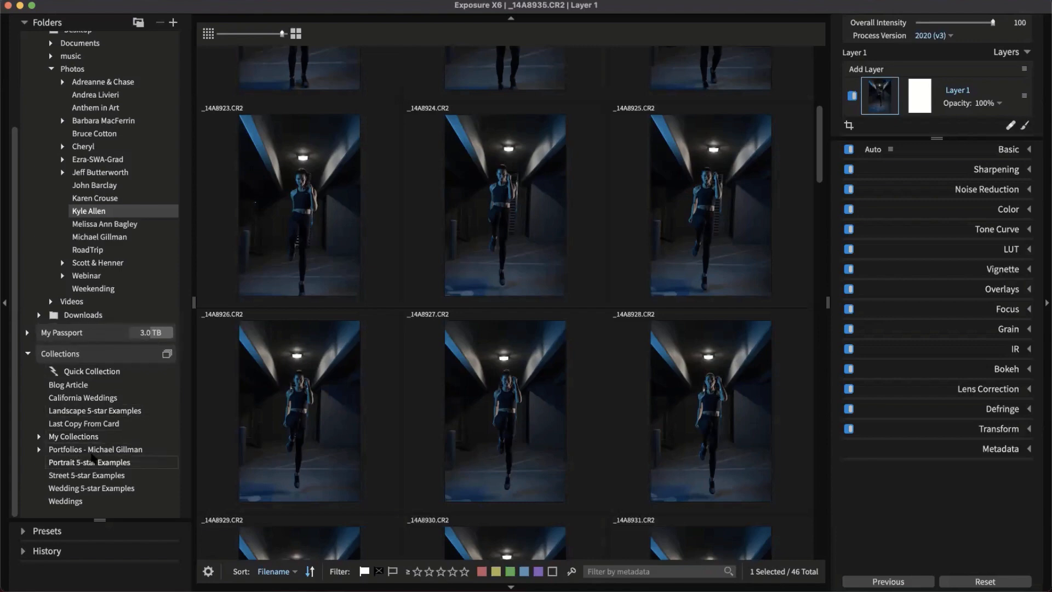
left_click(38, 436)
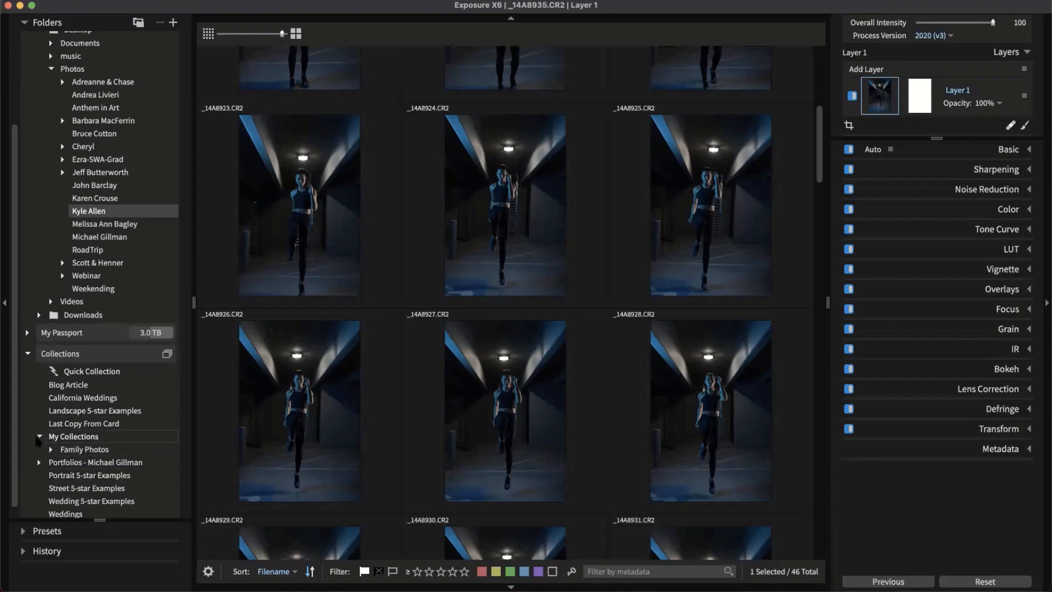
left_click(51, 437)
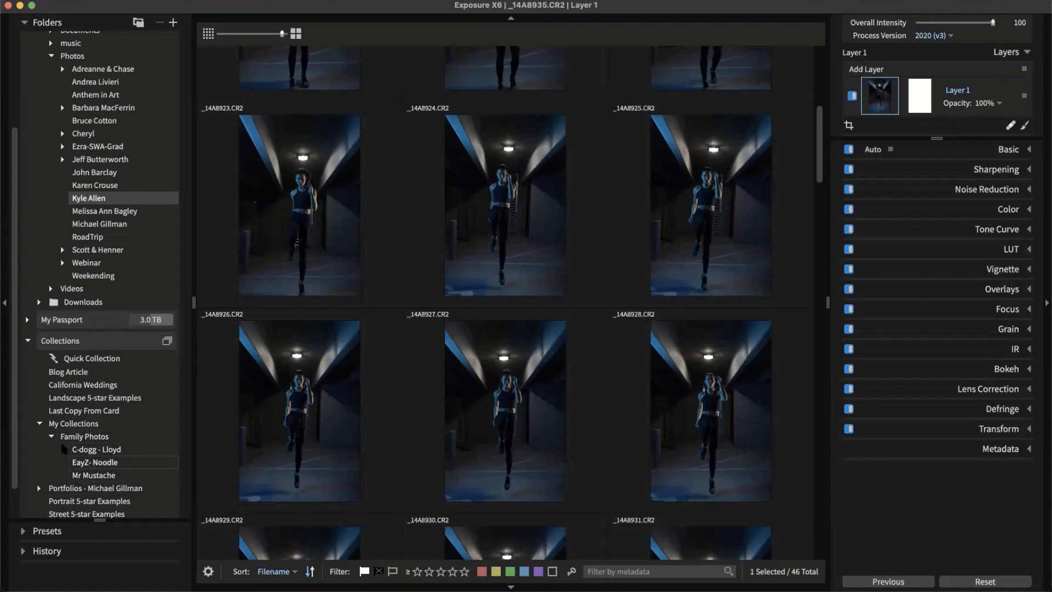
left_click(40, 424)
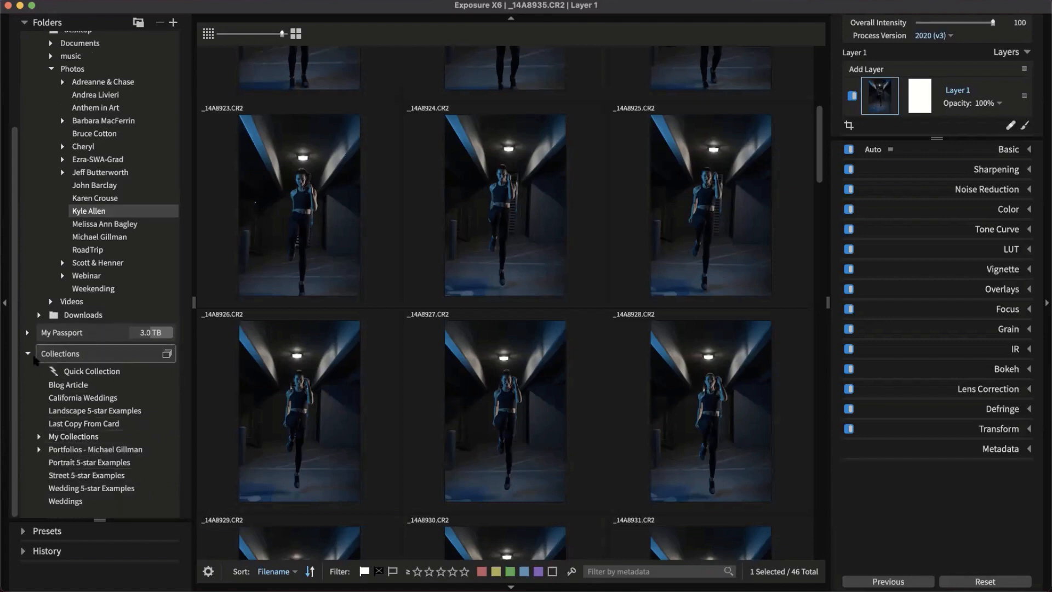
left_click(36, 353)
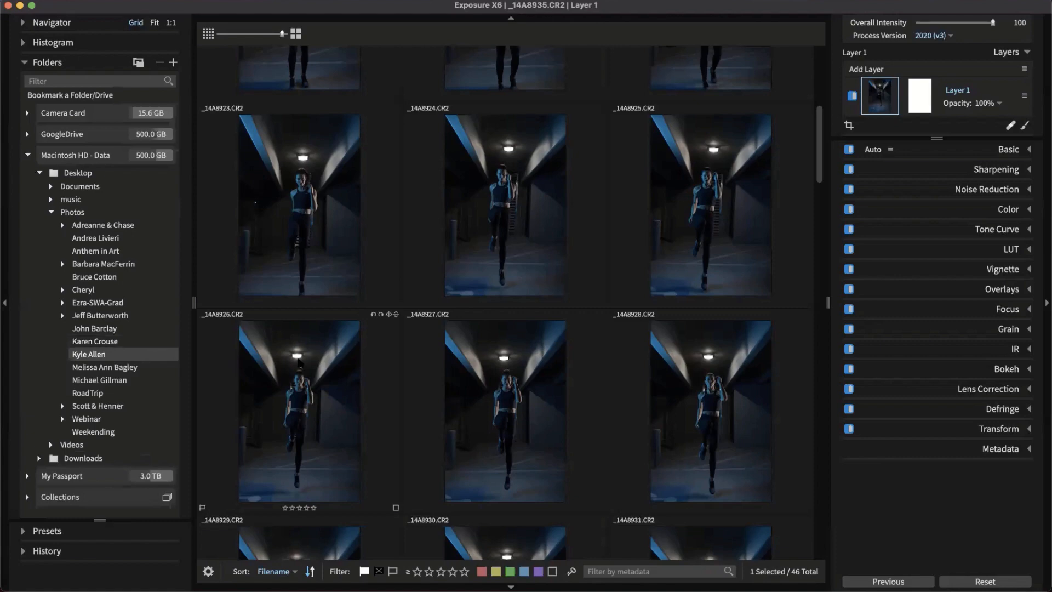
Hide the adjustments and folders side panels to widen the photo grid
scroll(371, 332, "down", 2)
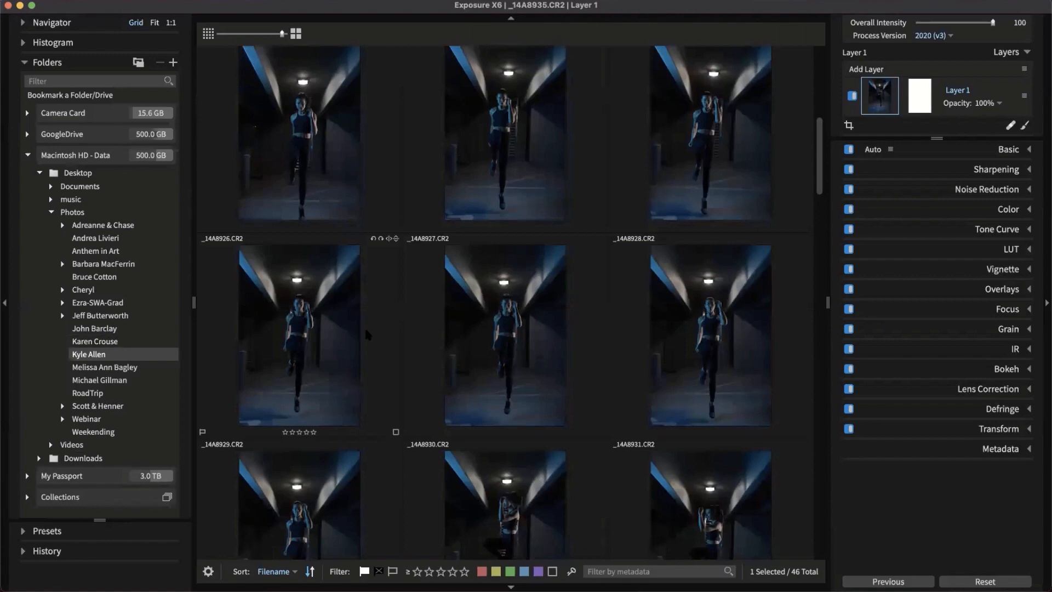
left_click(1045, 302)
left_click(1045, 302)
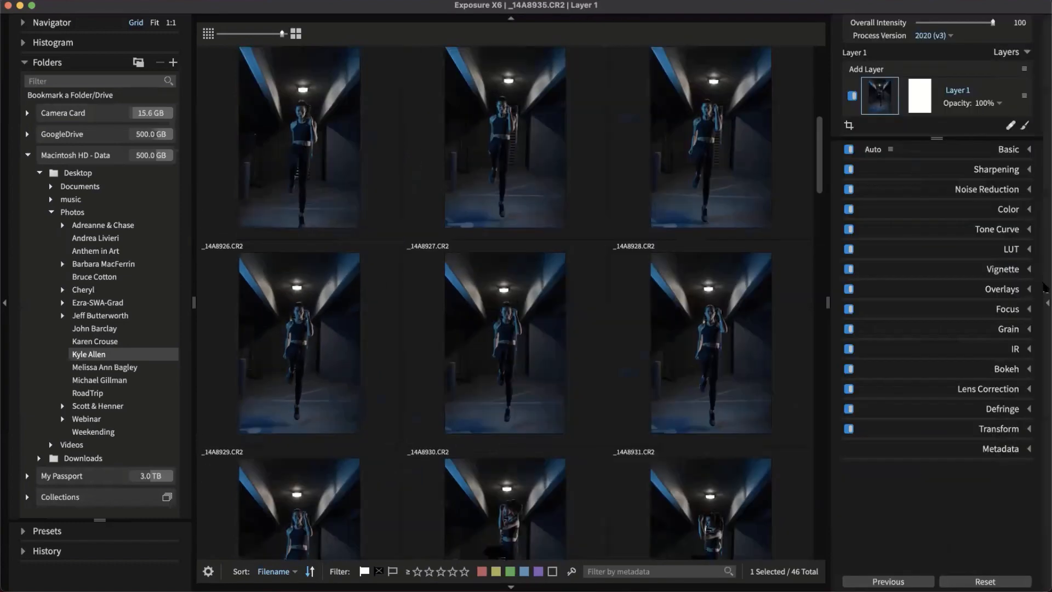
left_click(1045, 301)
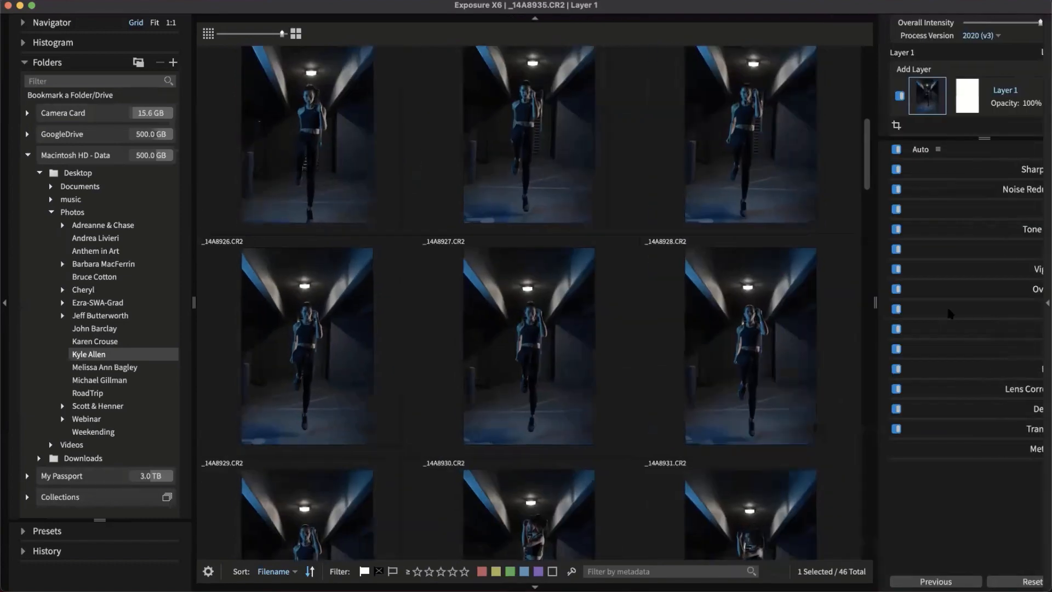
left_click(5, 273)
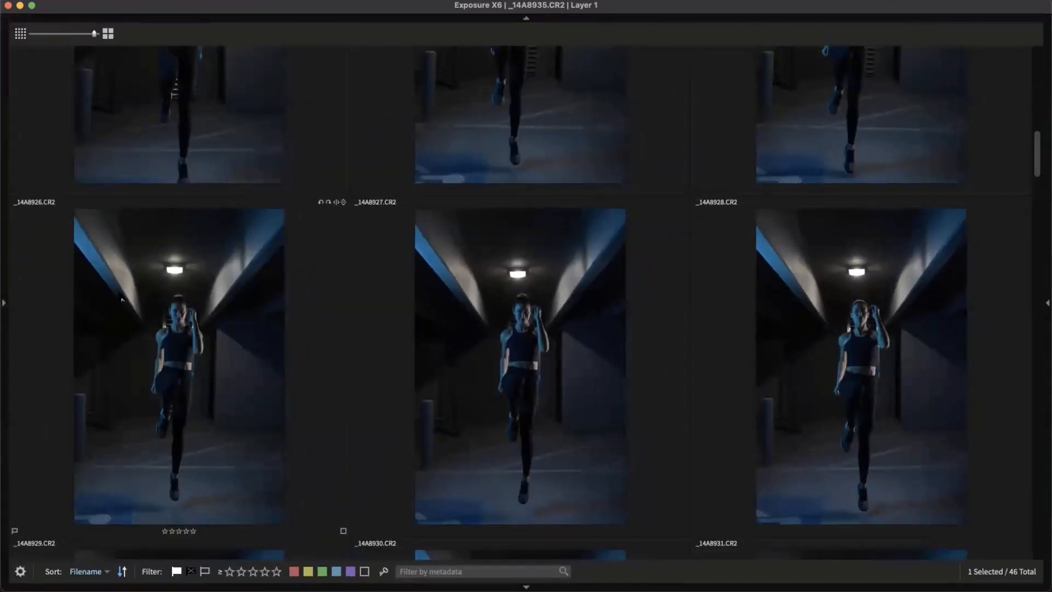
Reopen the Folders panel beside the grid and select the first photo, _14A8917
left_click(4, 245)
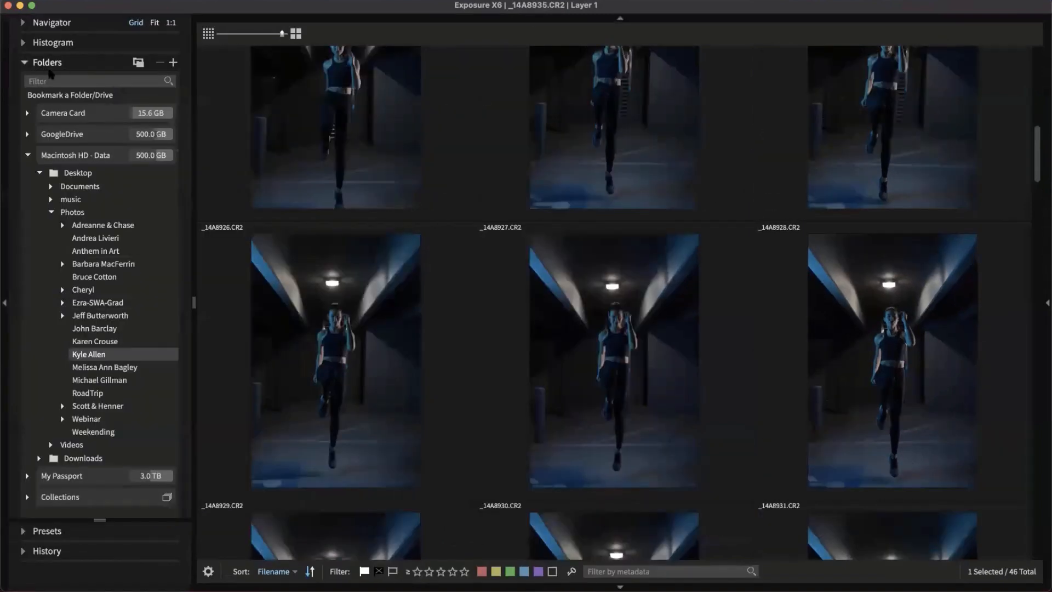
right_click(126, 580)
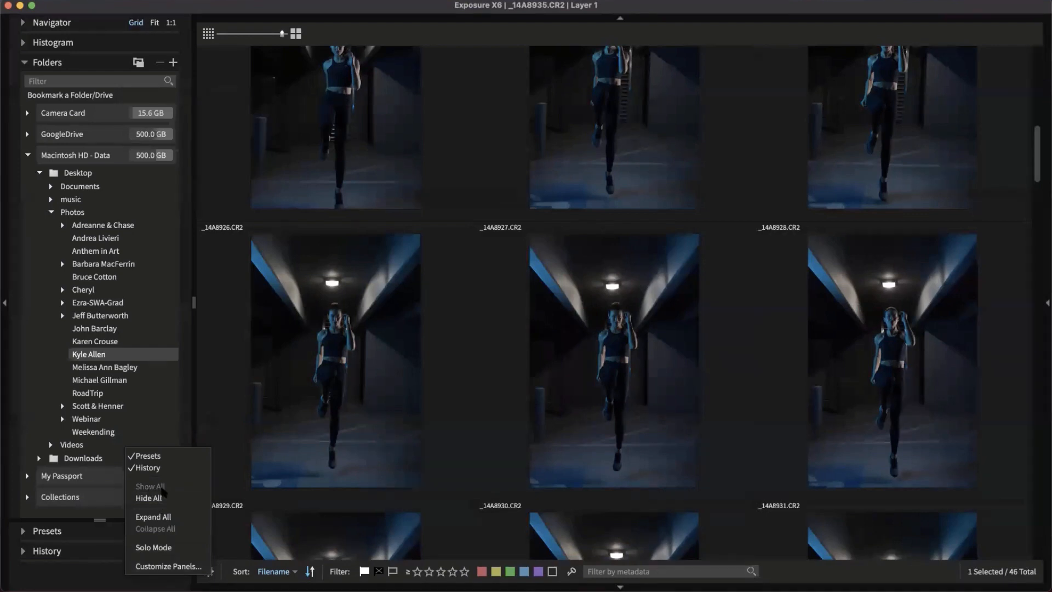
left_click(110, 589)
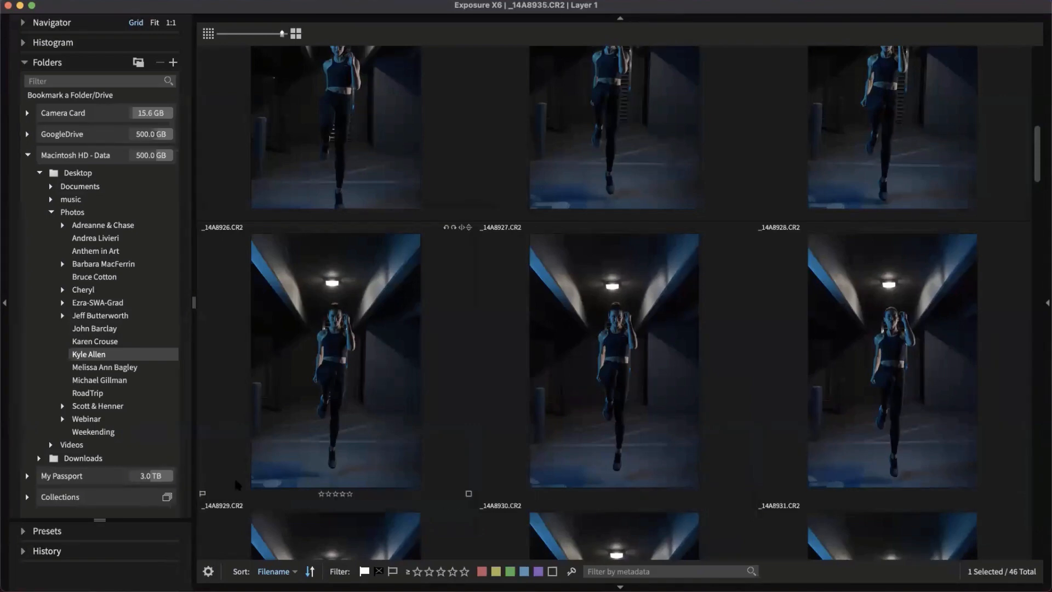
scroll(385, 235, "up", 3)
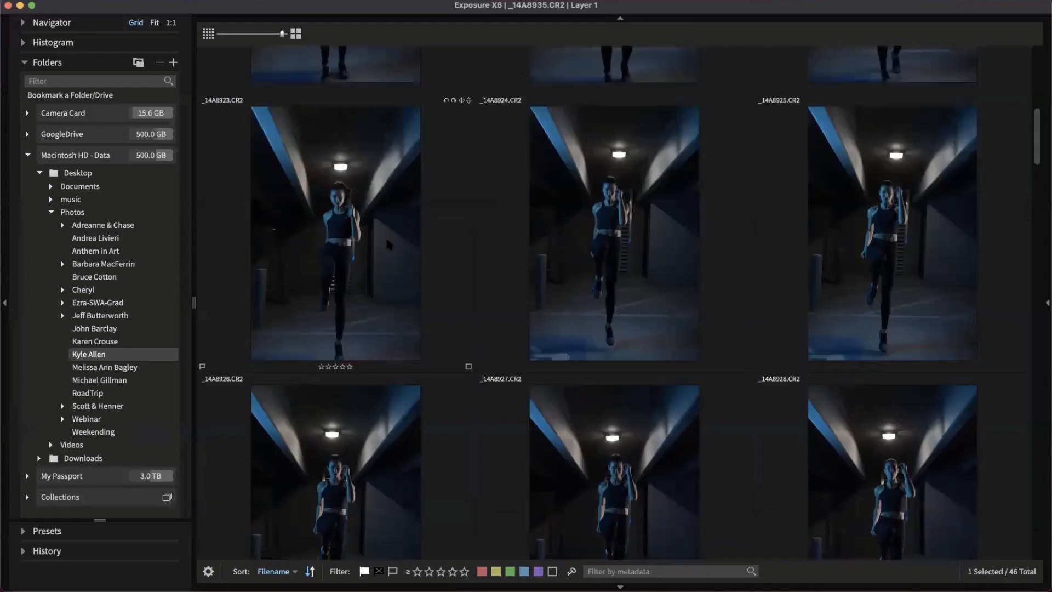
scroll(385, 235, "up", 5)
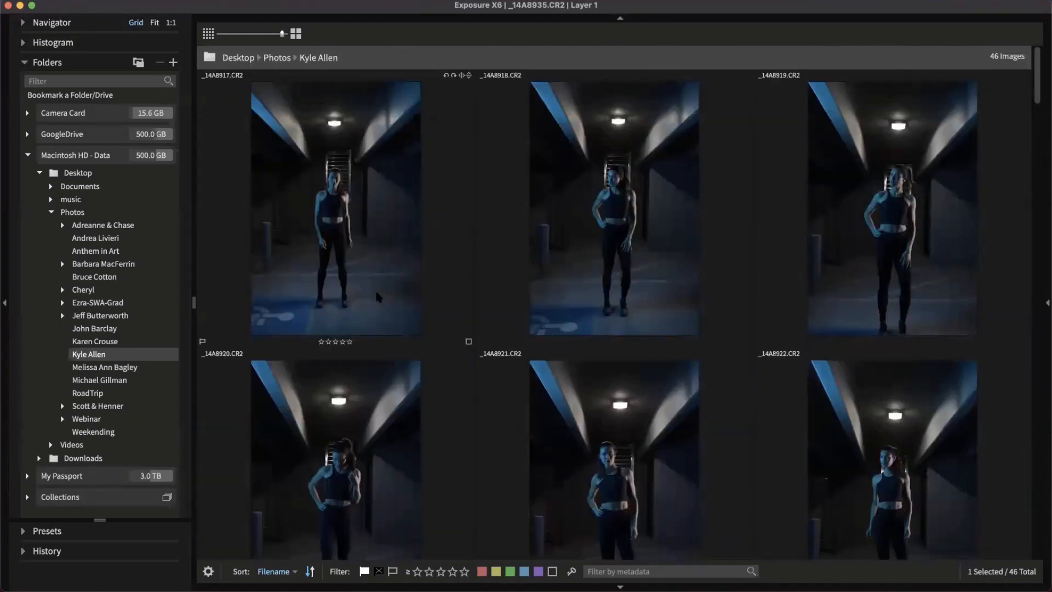
left_click(378, 297)
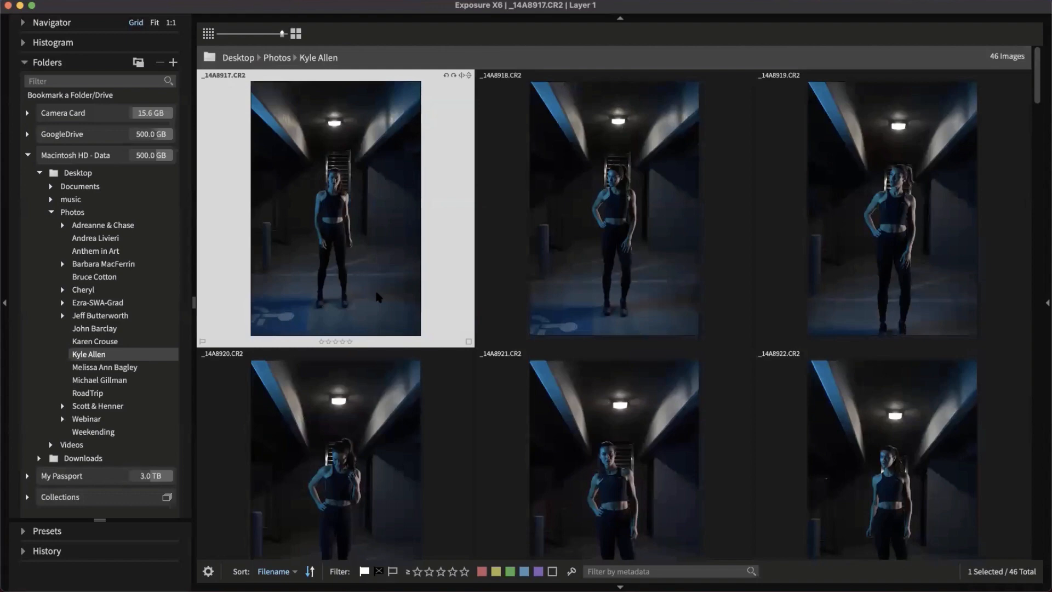
Flag _14A8917 through _14A8927 as picks or rejects, changing _14A8918 from reject to pick
key("p")
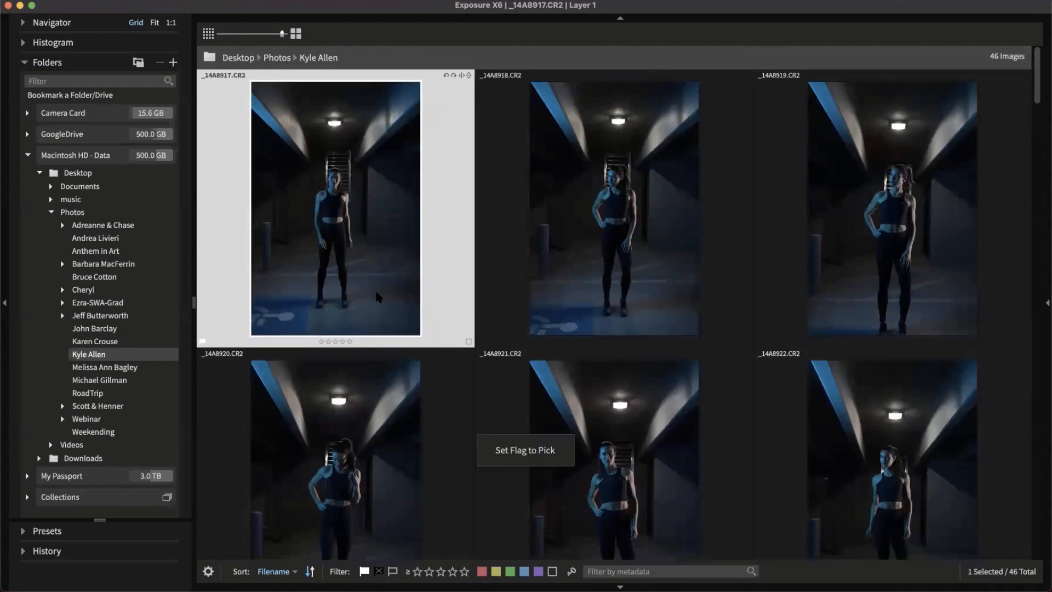
key("Right")
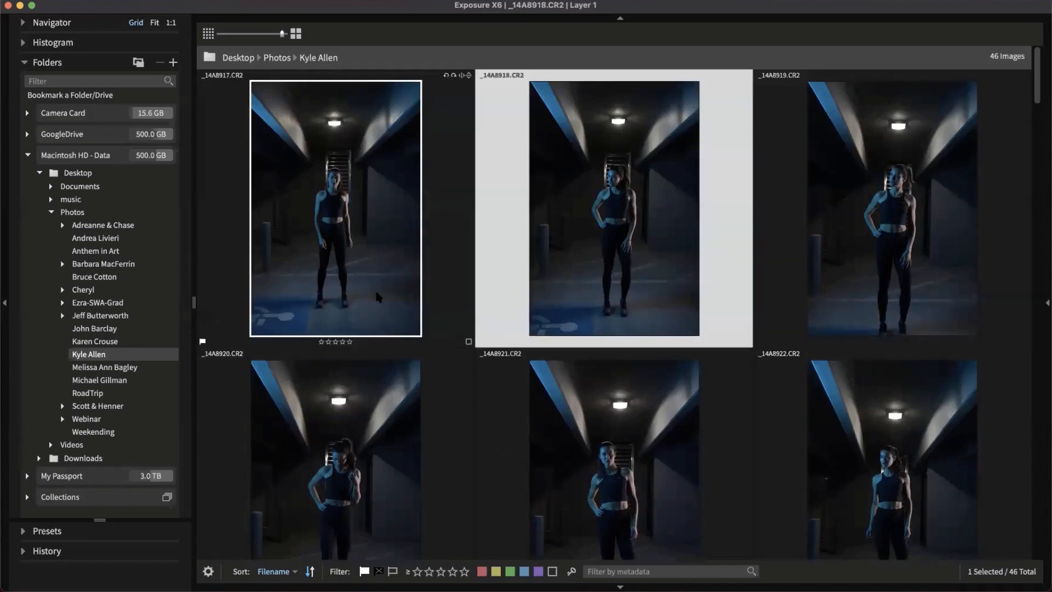
key("x")
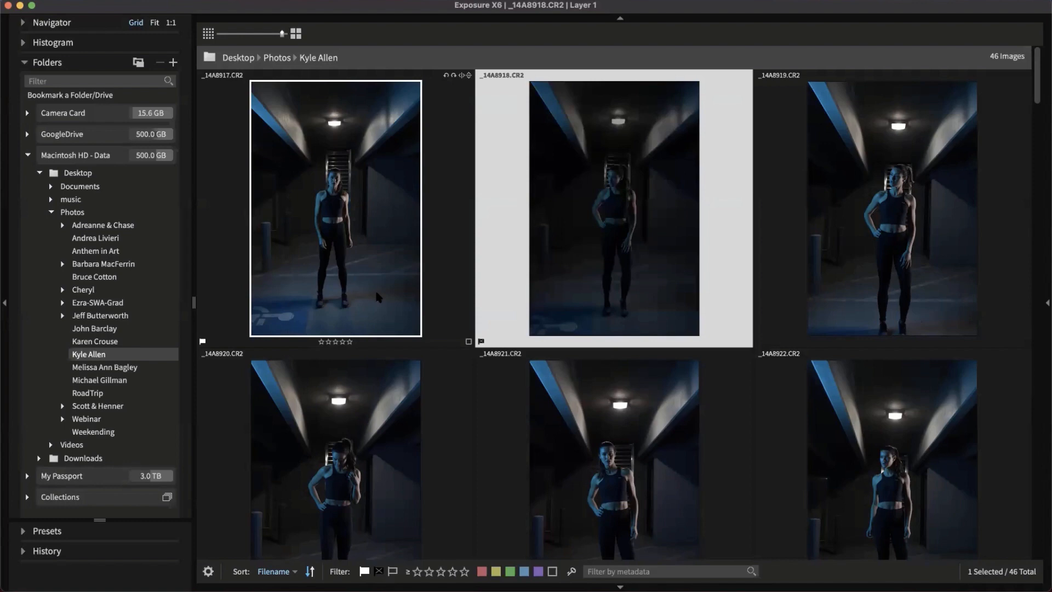
key("u")
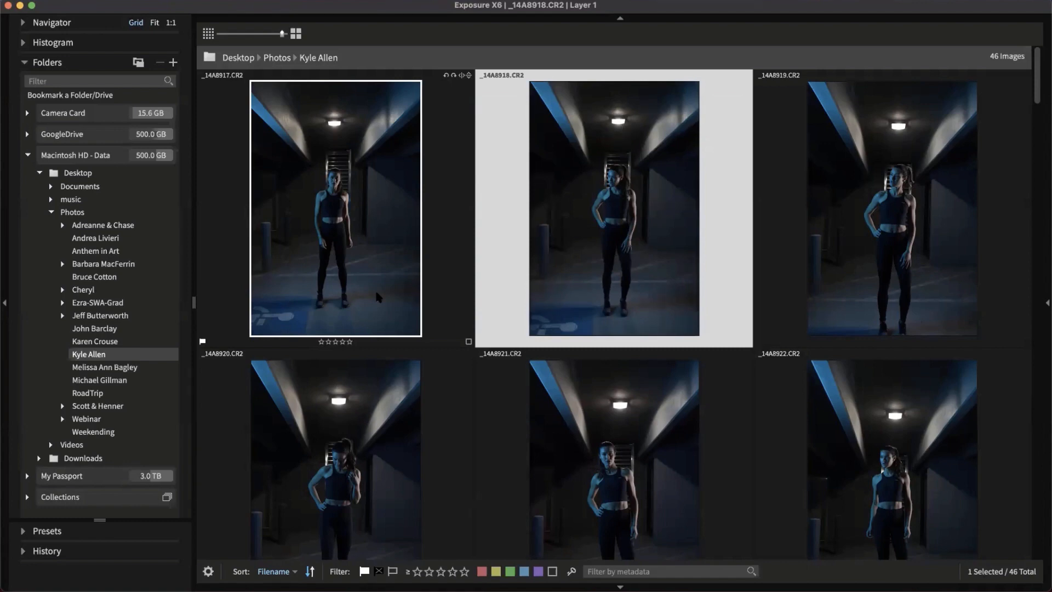
key("p")
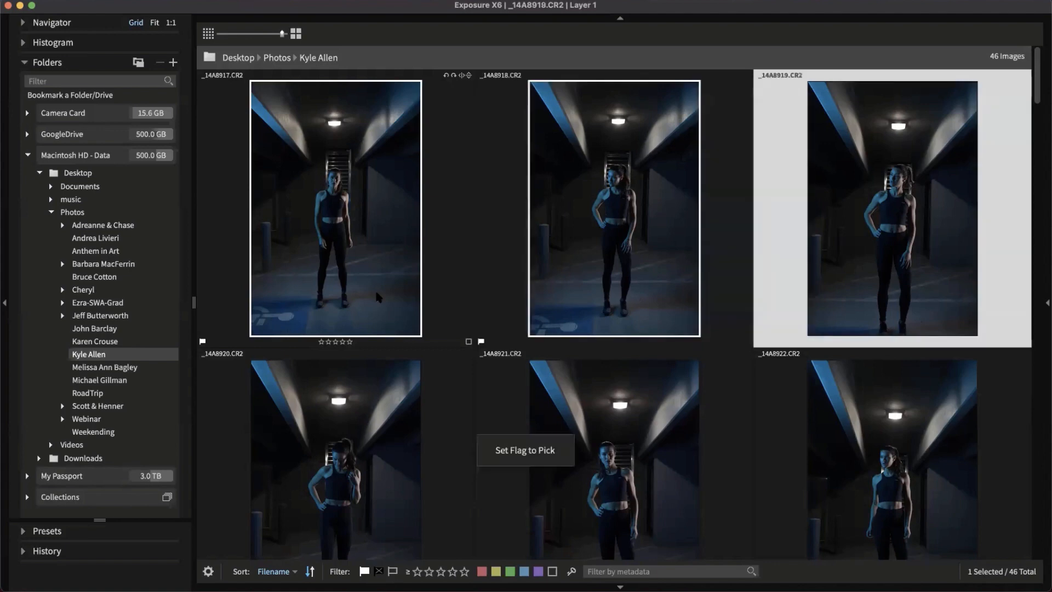
key("x")
key("p")
key("x")
key("p")
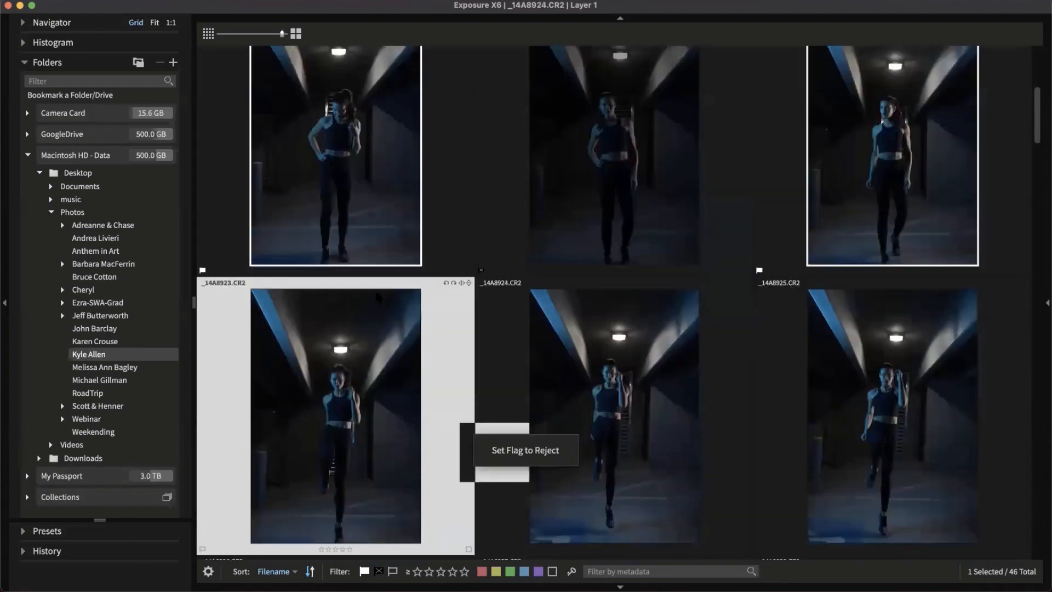
key("x")
key("p")
key("x")
key("p")
key("x")
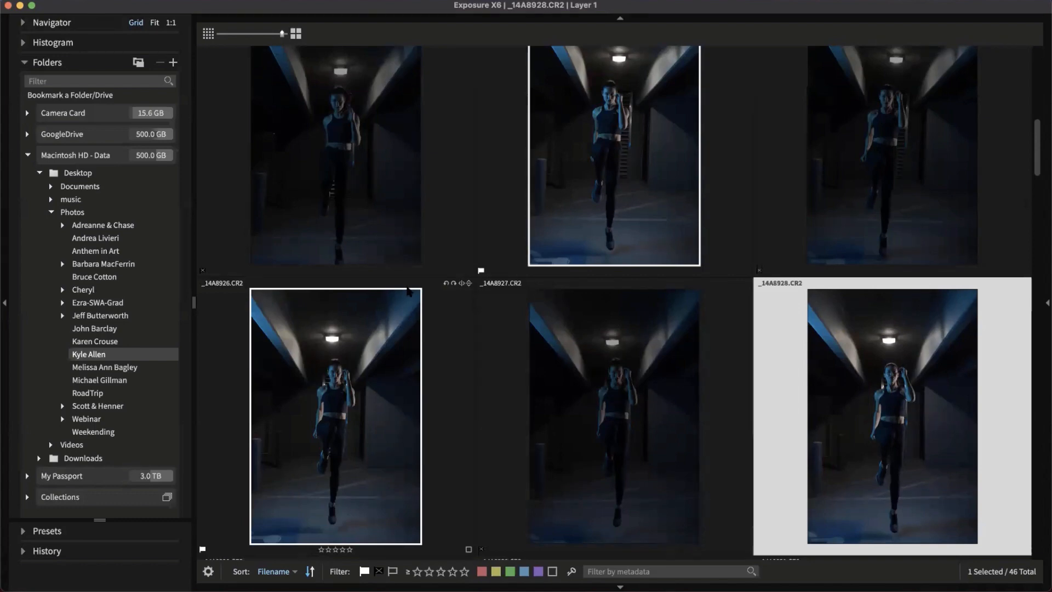
Make the thumbnails smaller so more of the set fits on screen
left_click(209, 33)
scroll(239, 64, "up", 5)
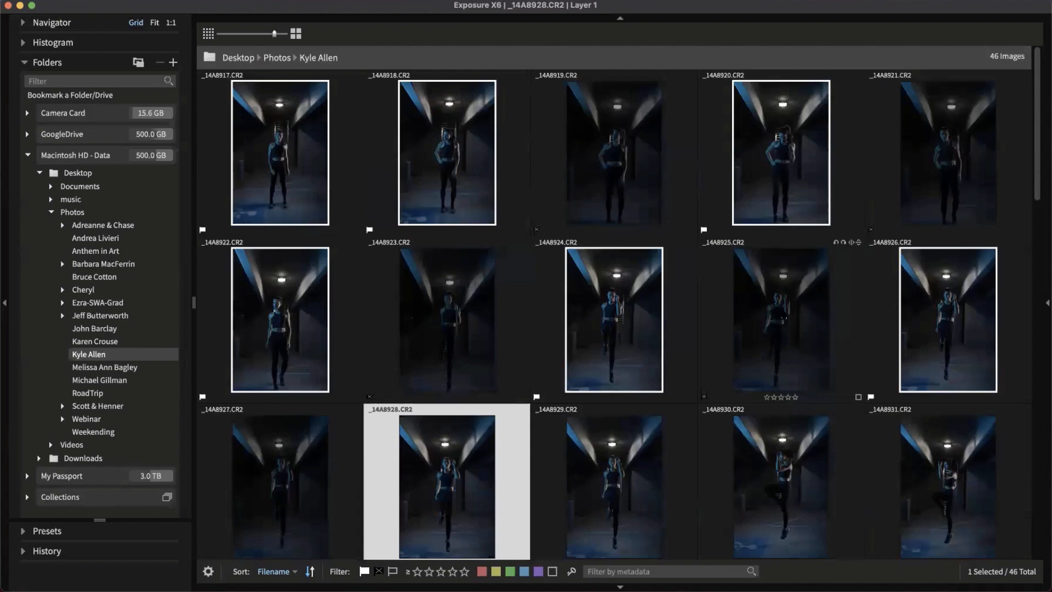
scroll(579, 418, "down", 2)
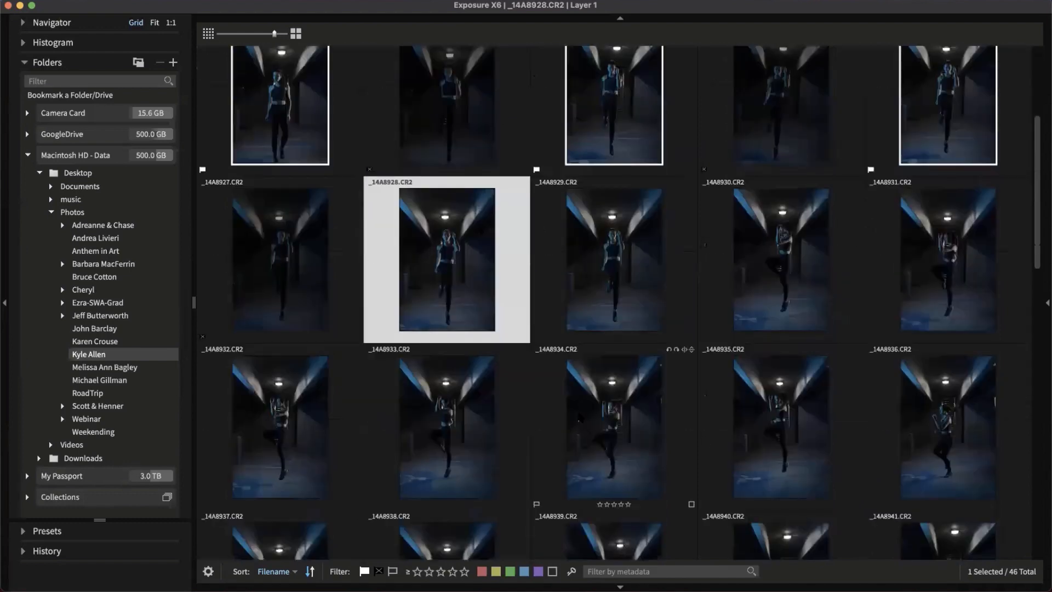
Flag every remaining photo through _14A9075 as pick or reject, then return to the top
key("p")
key("x")
key("p")
key("p")
key("x")
key("p")
key("p")
key("x")
key("p")
key("p")
key("x")
key("p")
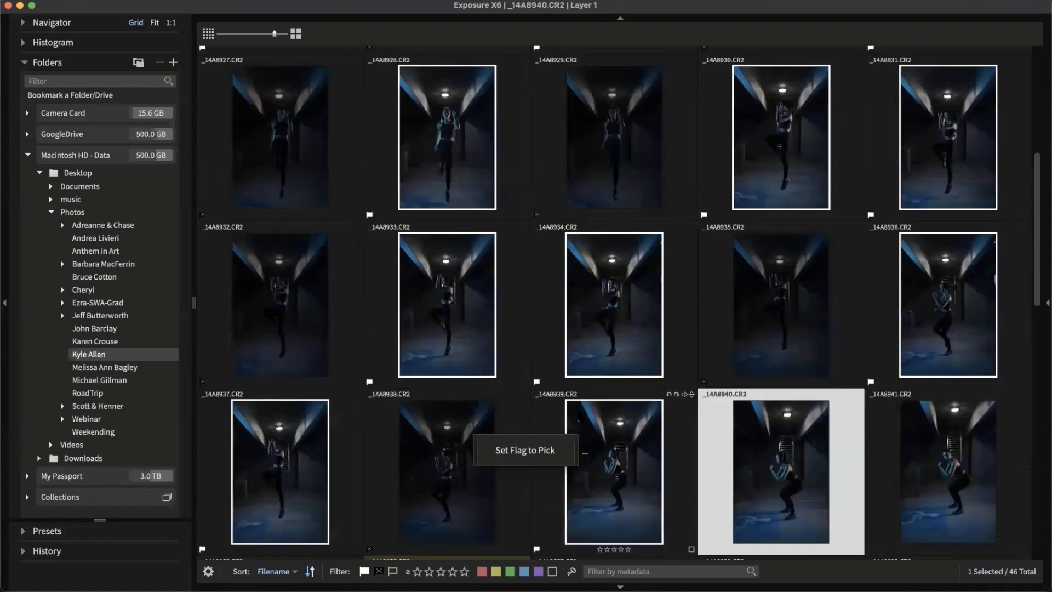
key("x")
key("p")
key("p")
key("p")
key("p")
key("x")
key("p")
key("p")
key("p")
key("p")
key("x")
key("p")
key("p")
key("x")
key("p")
key("p")
key("p")
key("x")
key("p")
key("p")
key("x")
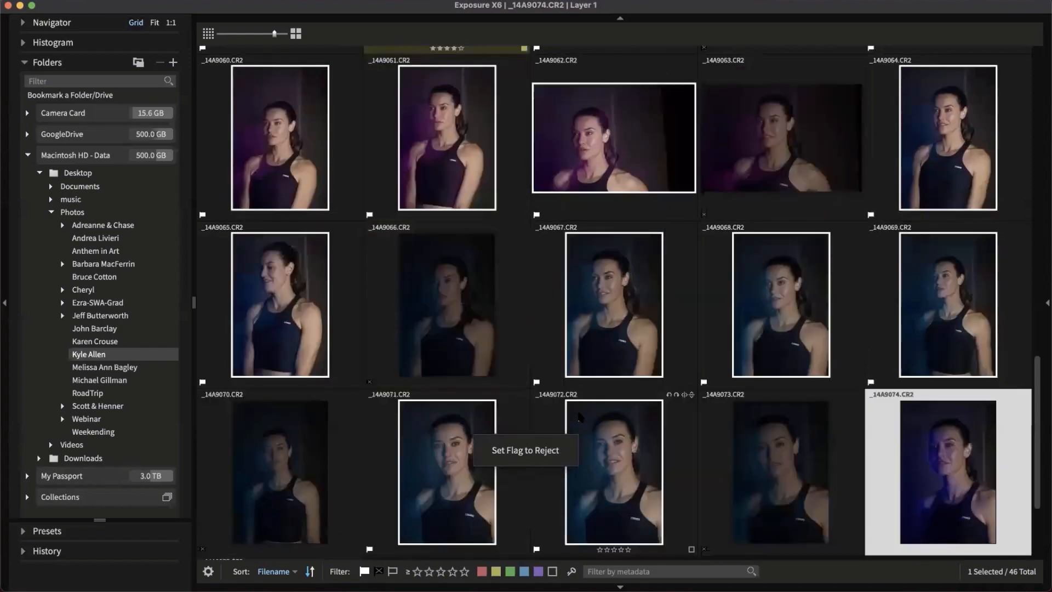
key("p")
key("p")
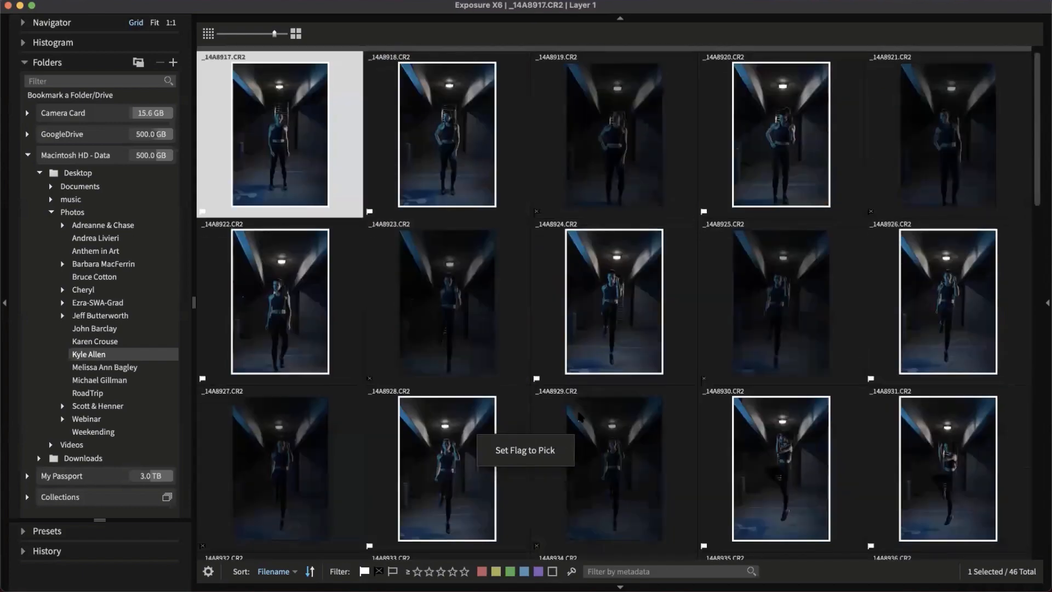
scroll(642, 411, "down", 10)
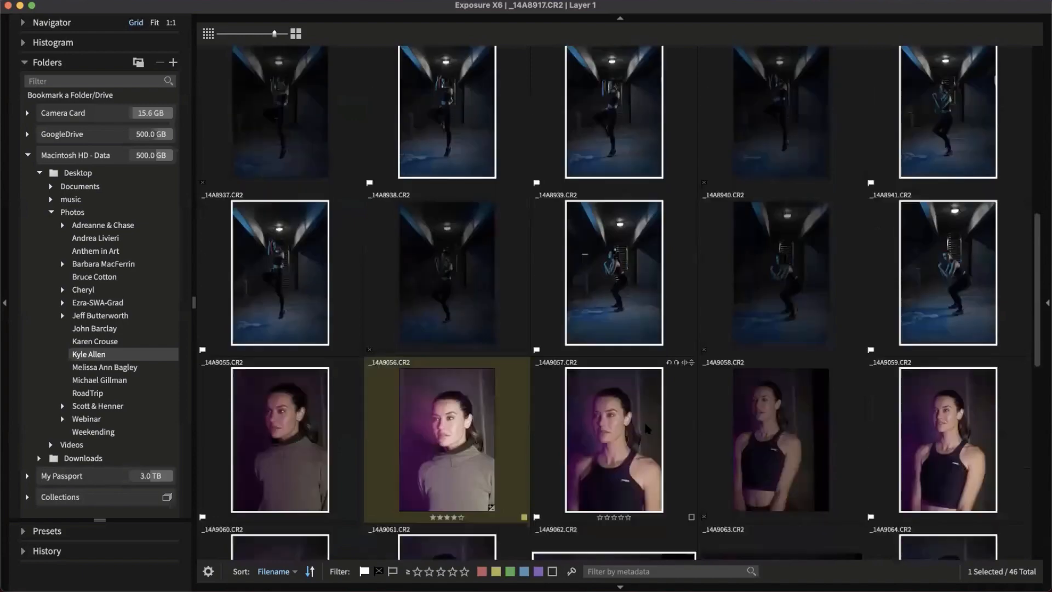
scroll(644, 420, "down", 10)
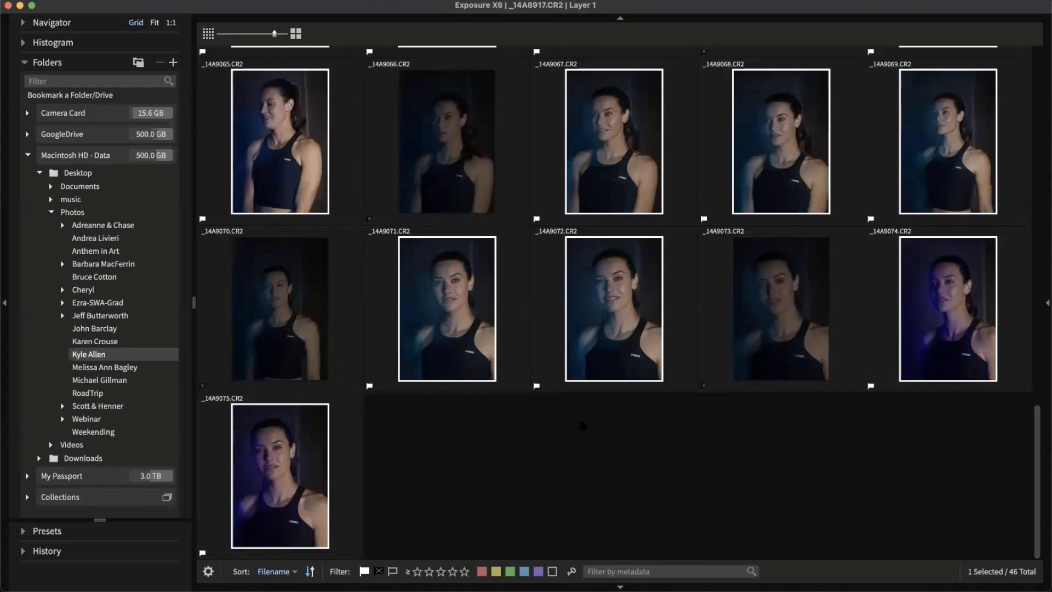
scroll(582, 425, "up", 15)
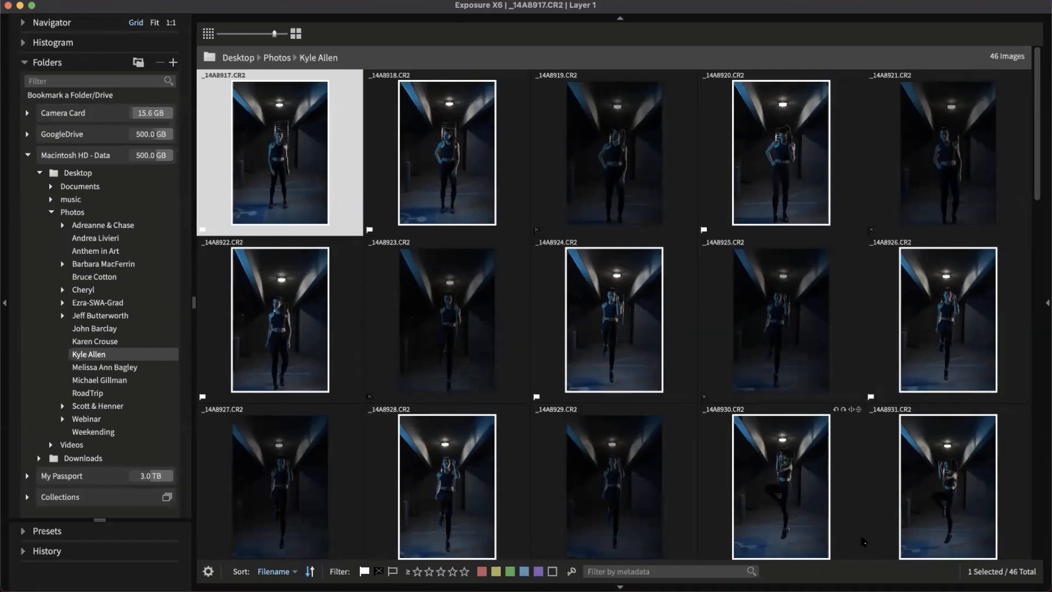
Filter to picked photos only (30 of 46) and enlarge the thumbnails to two per row
left_click(365, 573)
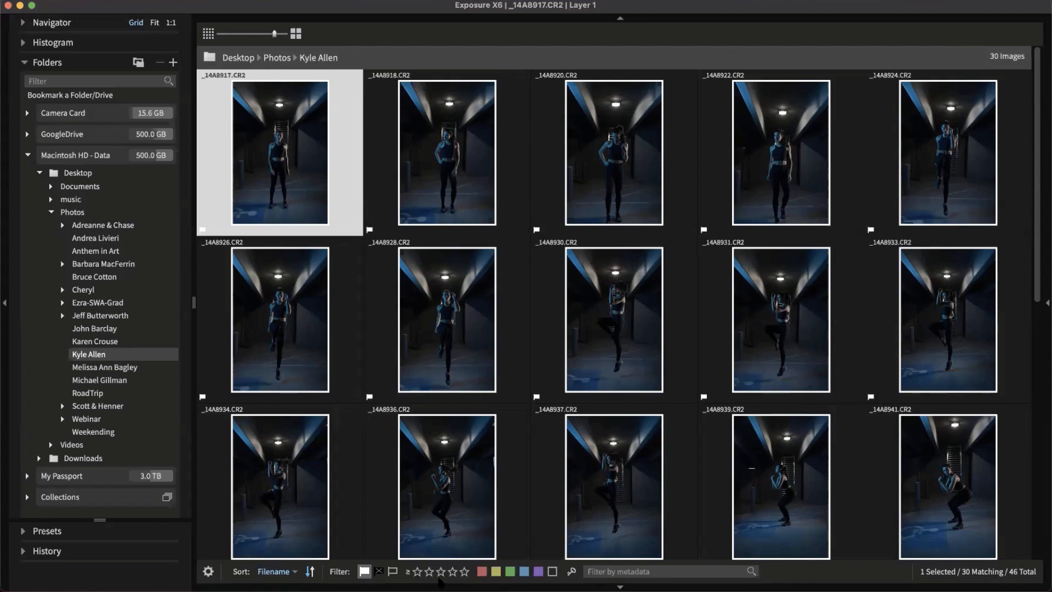
left_click(429, 572)
left_click(297, 34)
left_click(298, 36)
left_click(299, 36)
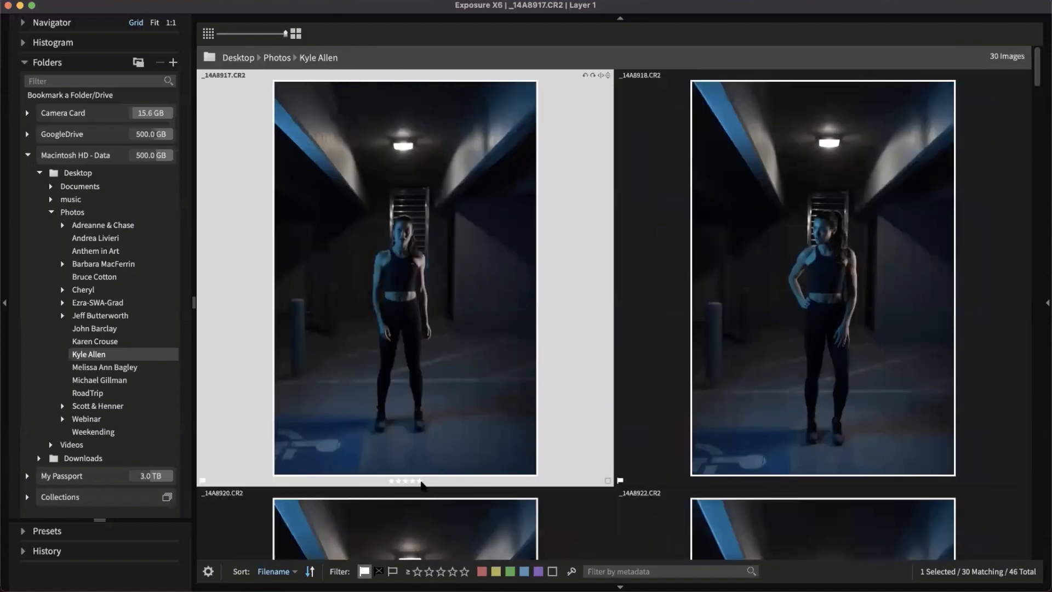
Rate _14A8917 four stars, _14A8920 three stars and _14A8922 four stars
mouse_move(832, 483)
scroll(501, 349, "down", 5)
scroll(470, 364, "up", 3)
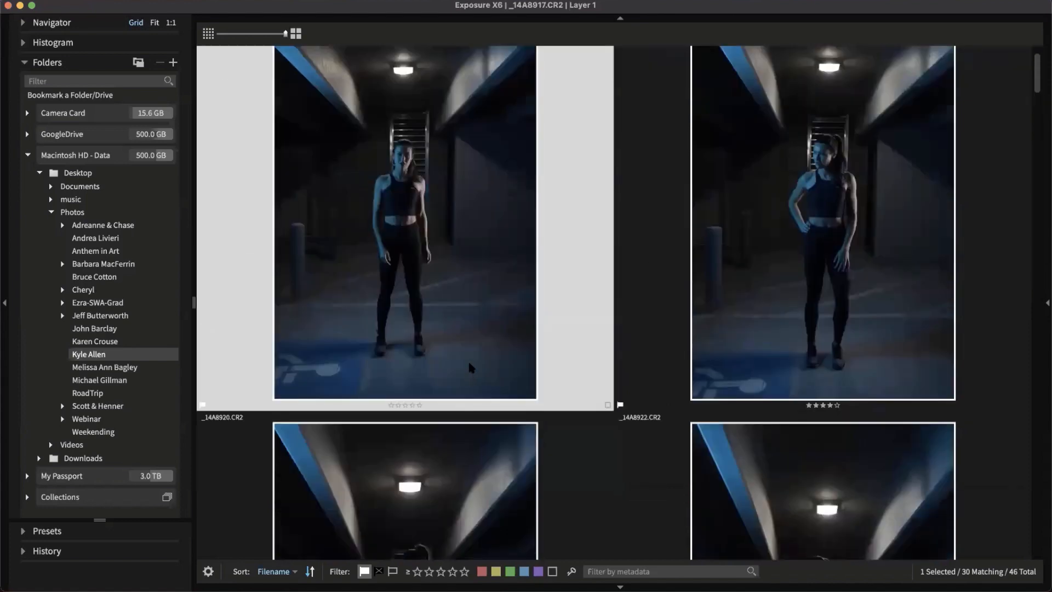
scroll(469, 365, "up", 3)
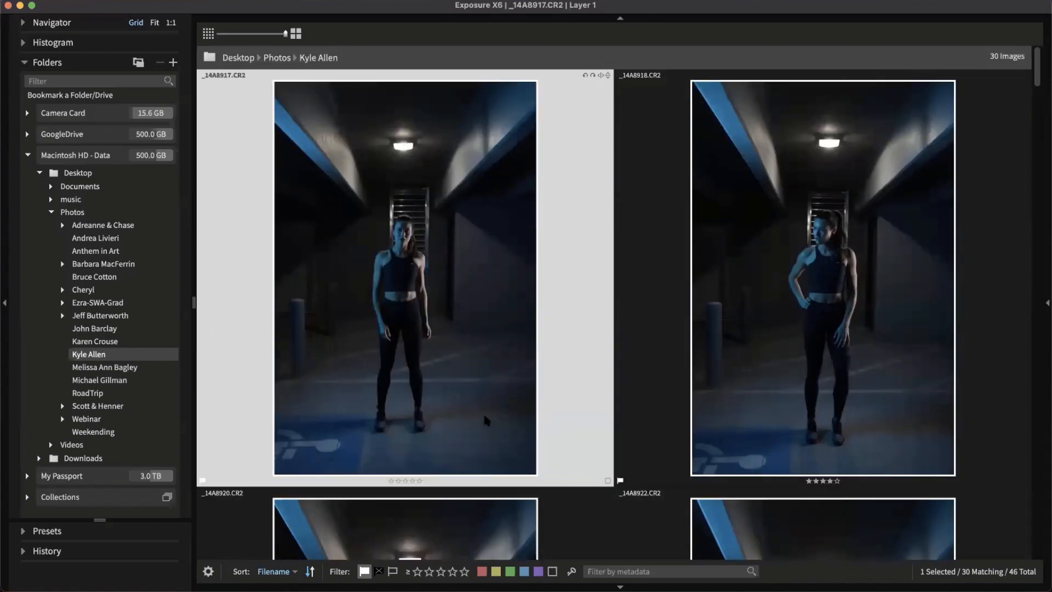
key("4")
key("Right")
key("Right")
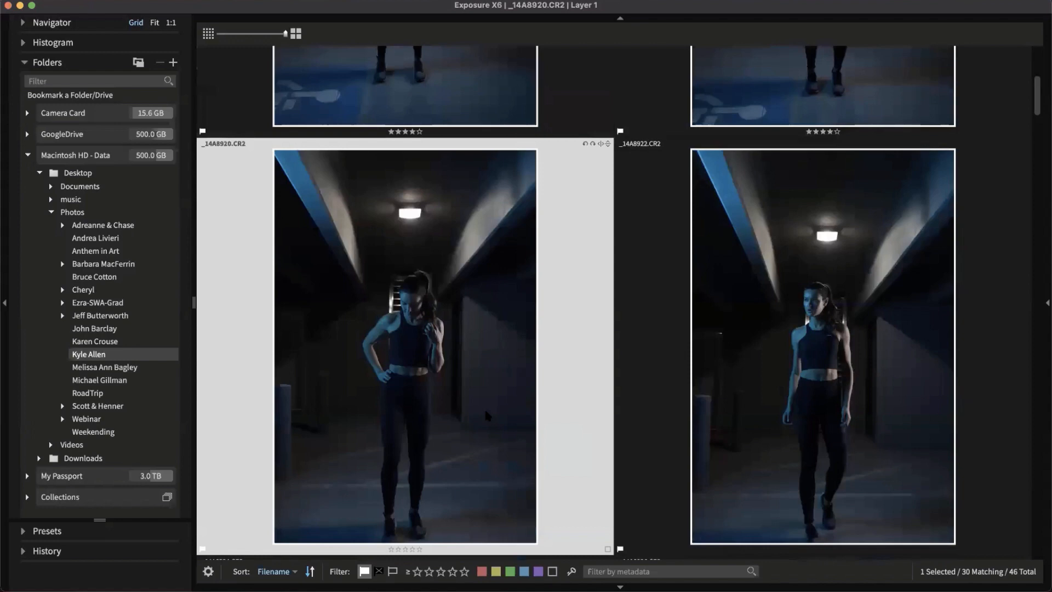
key("3")
key("Right")
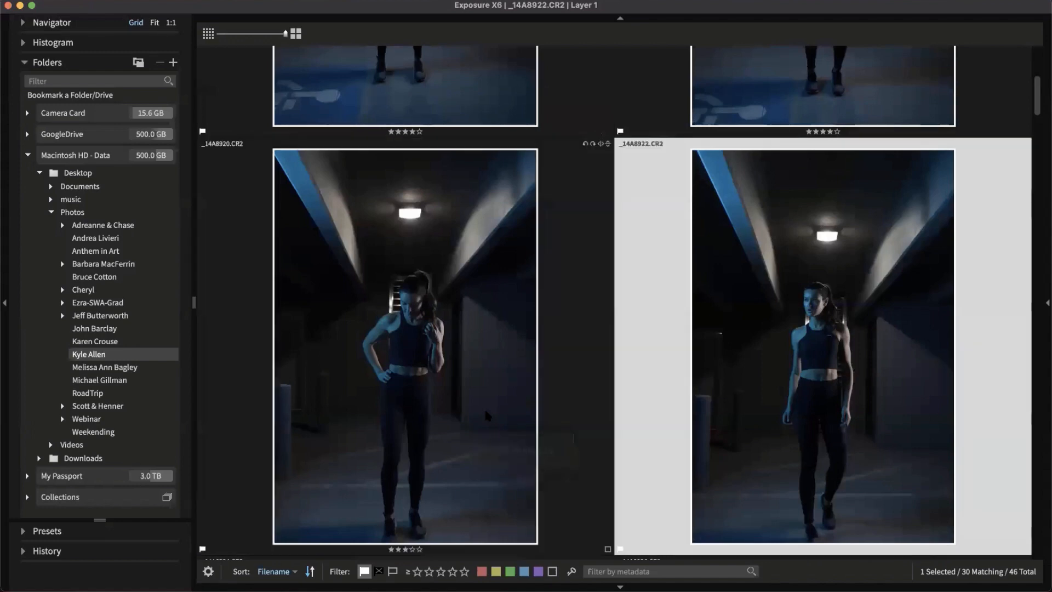
key("4")
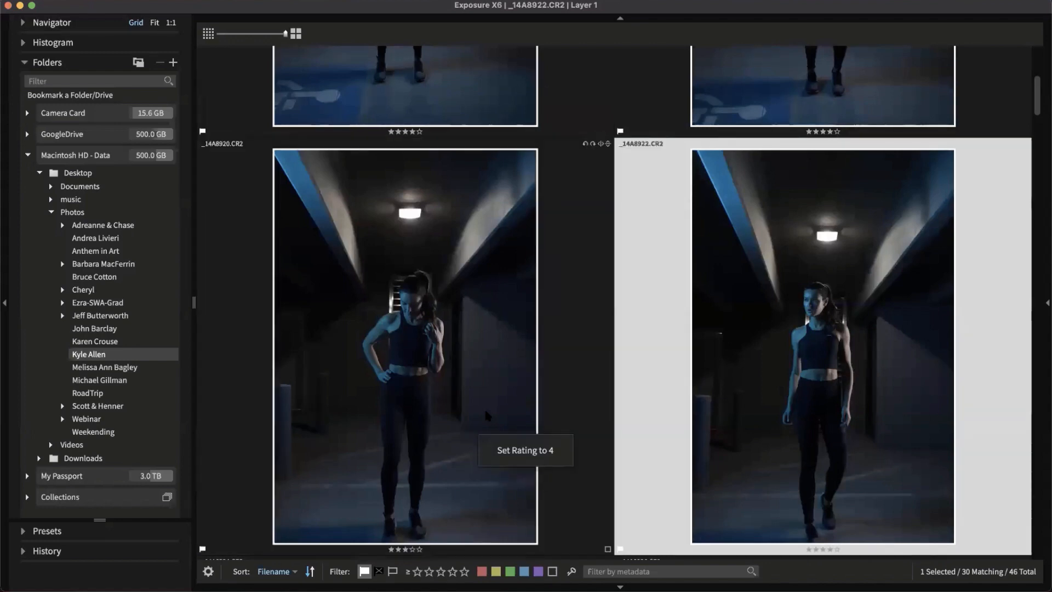
key("Right")
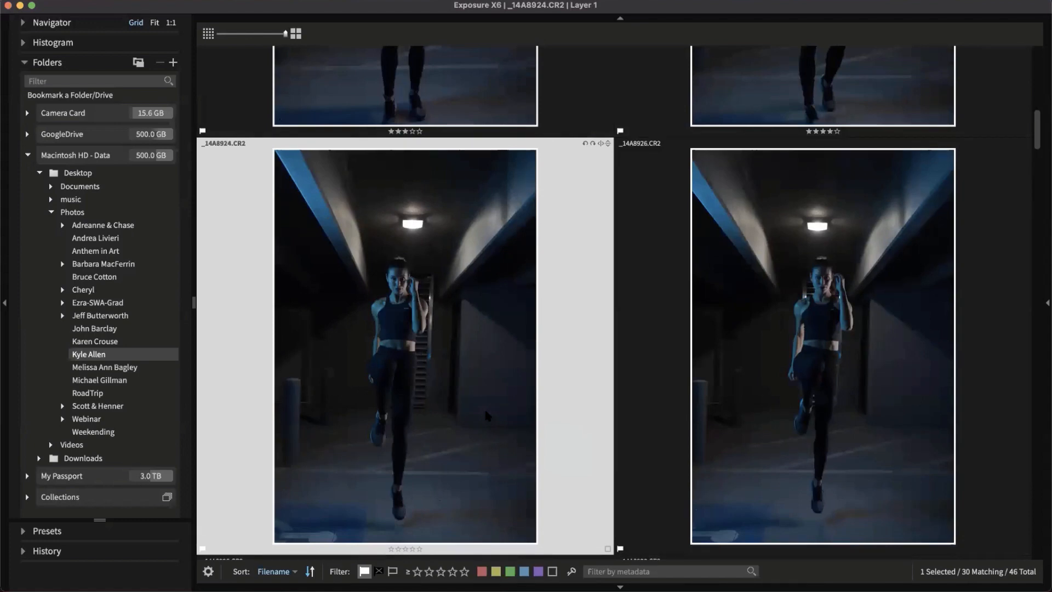
Rate the remaining picked portraits two to five stars, then shrink thumbnails to fit all 30
key("5")
key("5")
key("4")
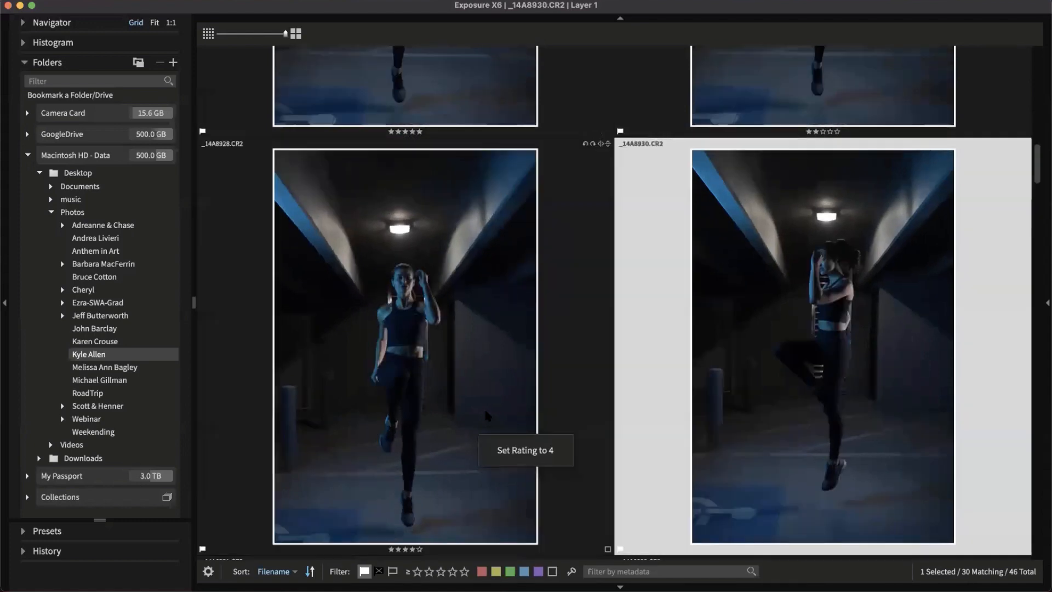
key("4")
key("5")
key("4")
key("2")
key("2")
key("2")
key("5")
key("5")
key("5")
key("5")
key("5")
key("5")
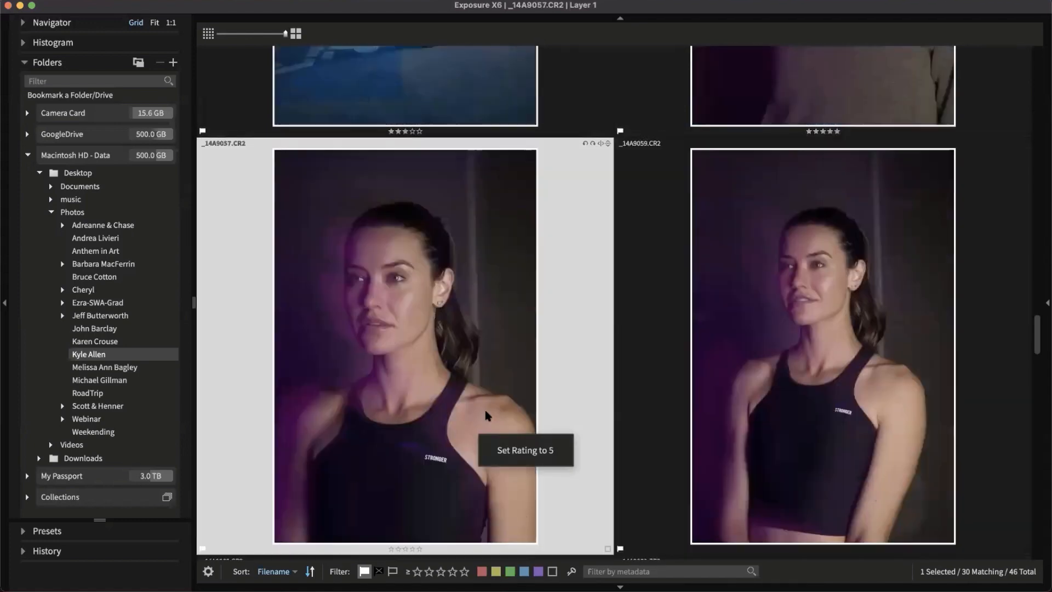
key("2")
key("4")
key("5")
key("5")
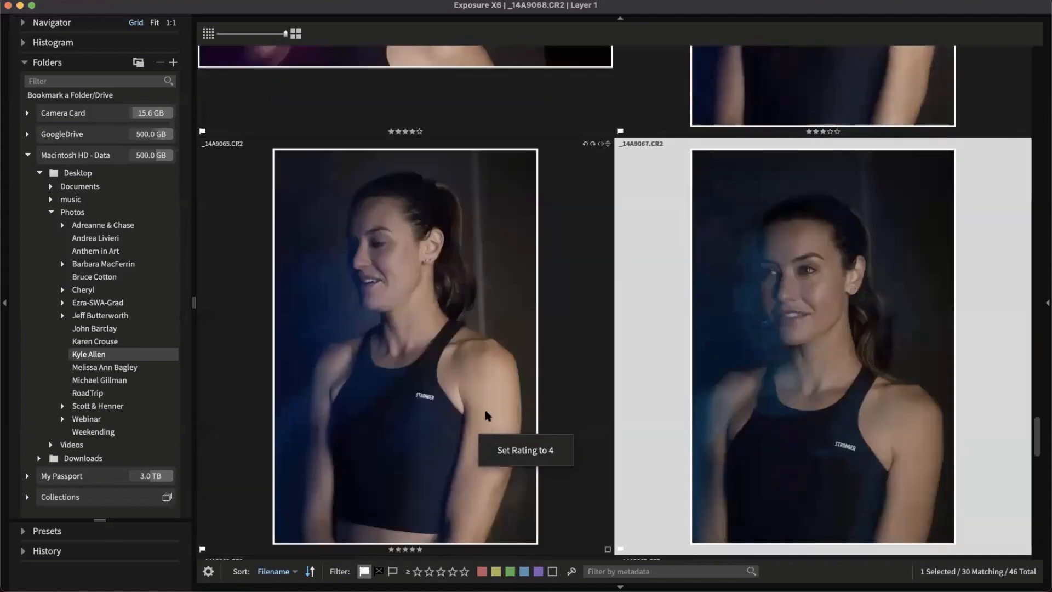
key("5")
key("3")
key("4")
key("5")
key("5")
key("5")
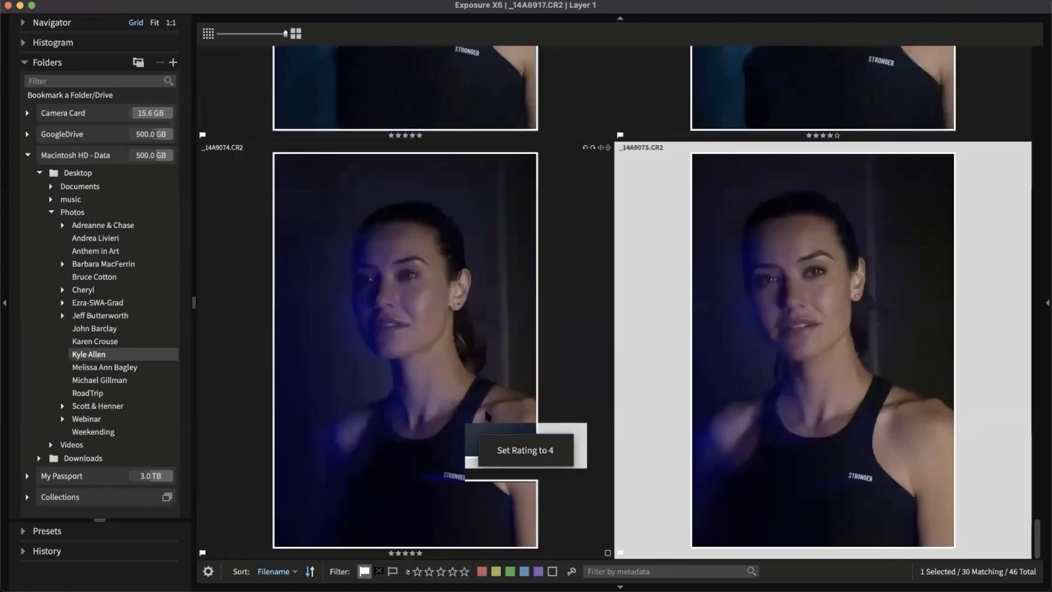
key("3")
key("3")
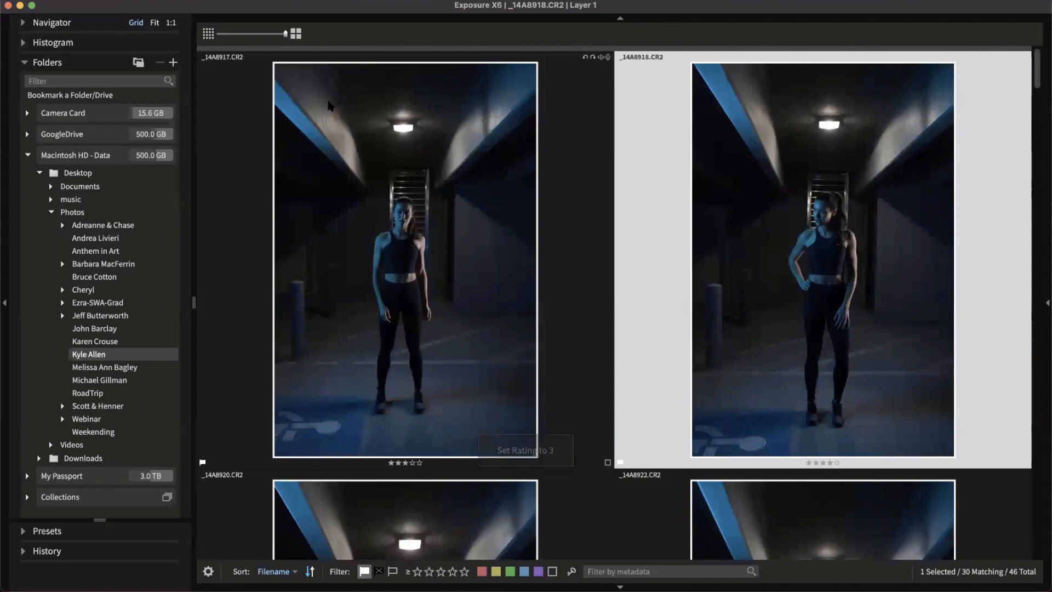
left_click(216, 36)
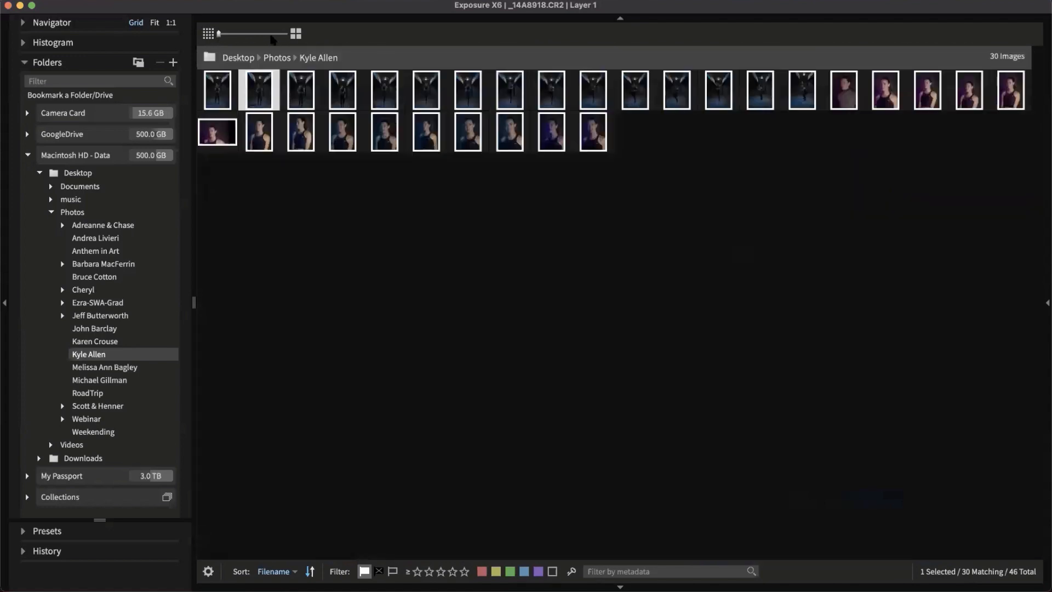
Enlarge thumbnails to show names and stars, and filter to four stars or more (20 photos)
left_click_drag(225, 40, 267, 51)
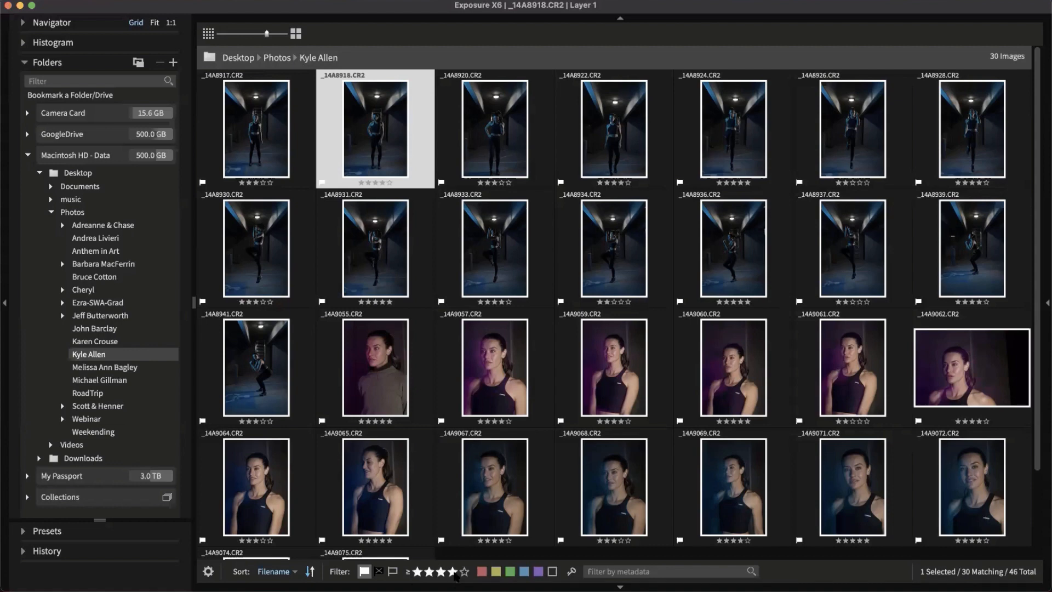
left_click(453, 572)
left_click(563, 513)
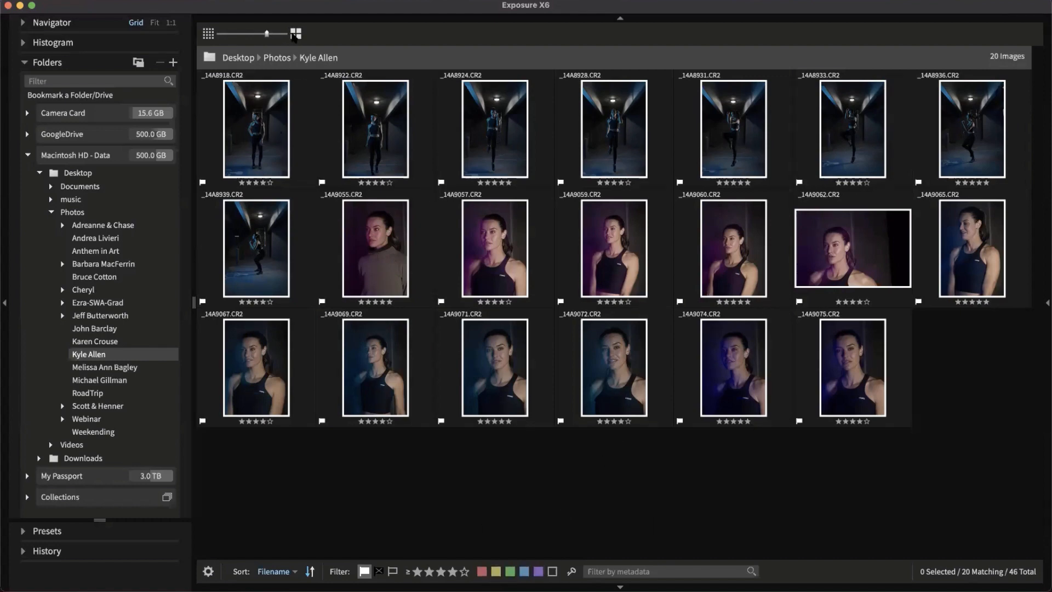
left_click(296, 34)
Enlarge the thumbnails to four per row and open the colour label choices on _14A8922
left_click(316, 199)
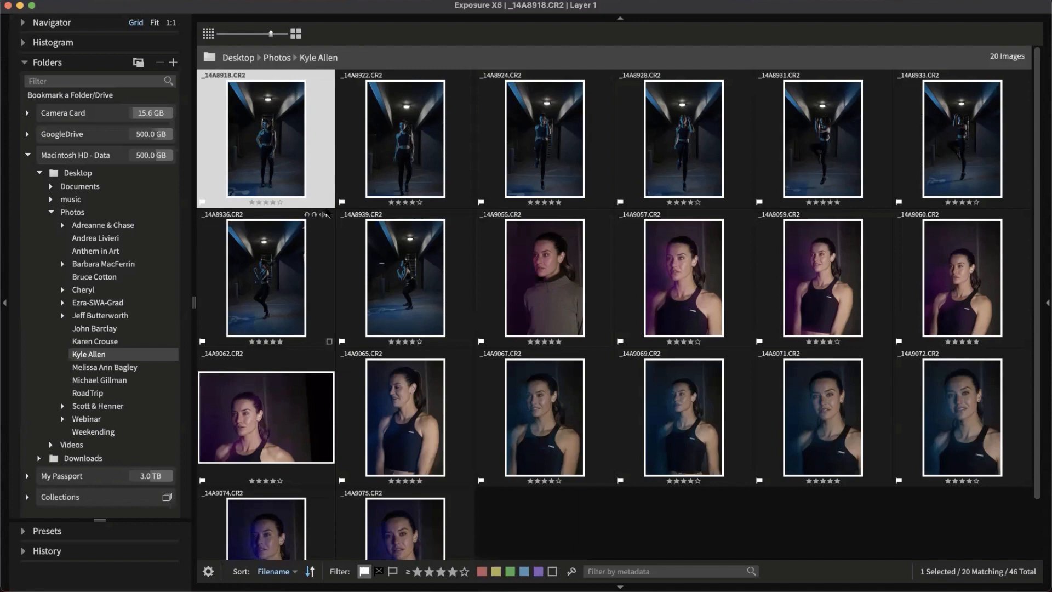
left_click(296, 34)
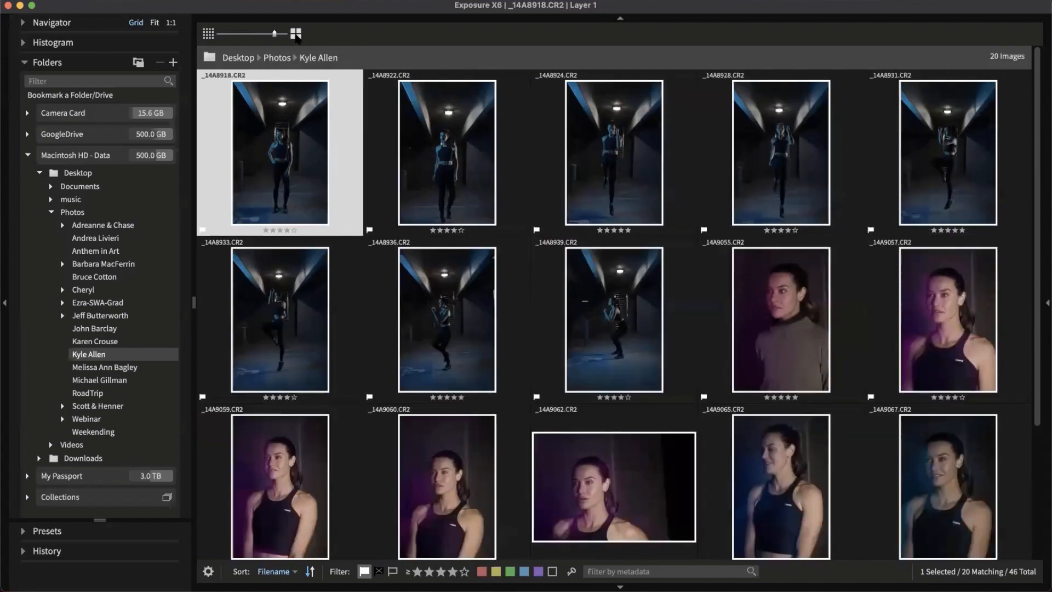
left_click(295, 34)
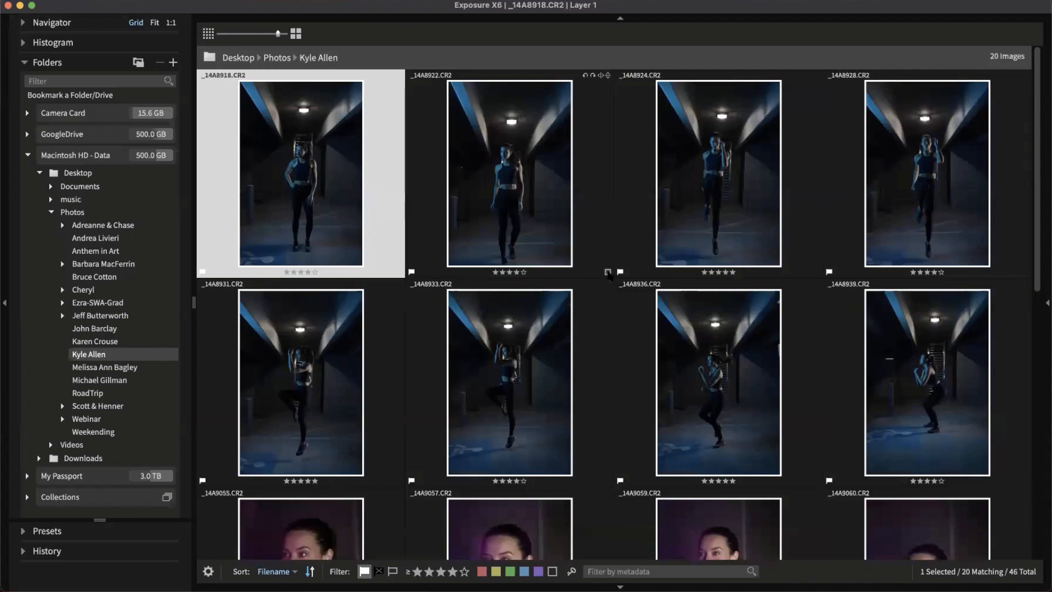
left_click(608, 273)
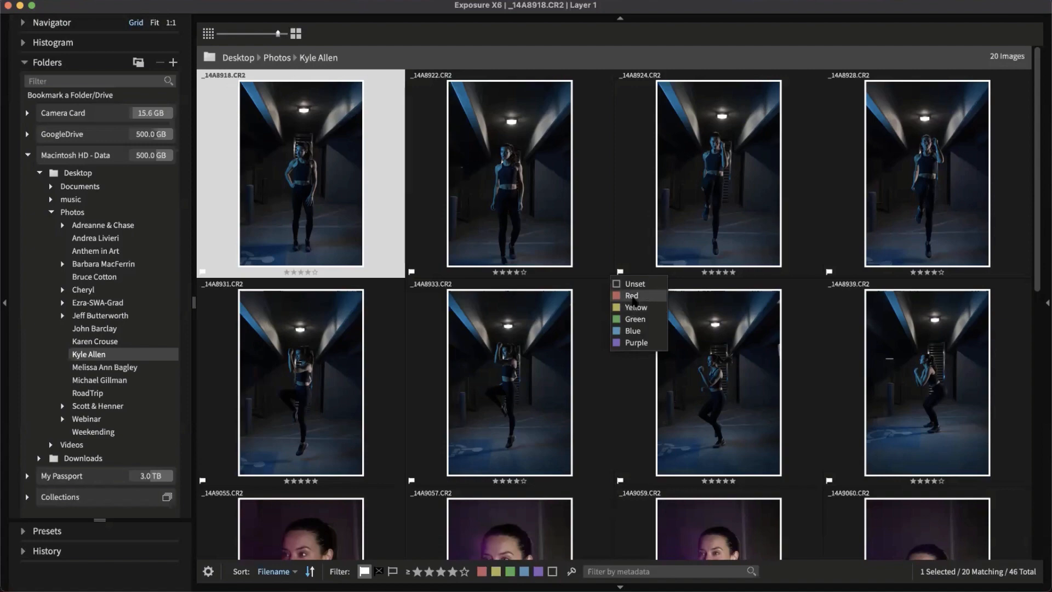
Label photos _14A8922, _14A8936 and _14A9057 red
left_click(631, 295)
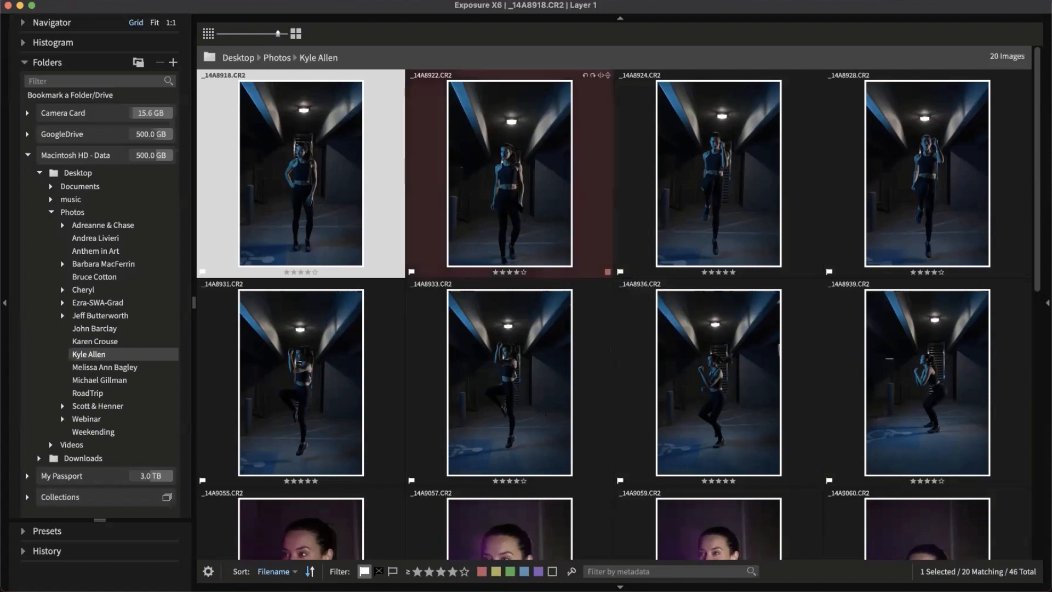
scroll(532, 252, "down", 5)
scroll(548, 219, "up", 5)
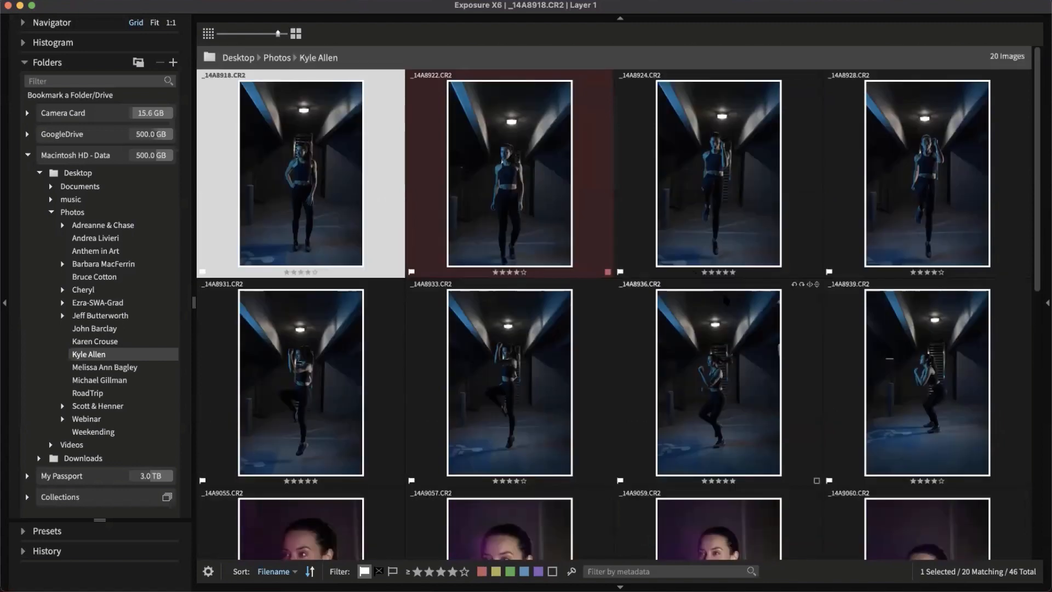
left_click(733, 355)
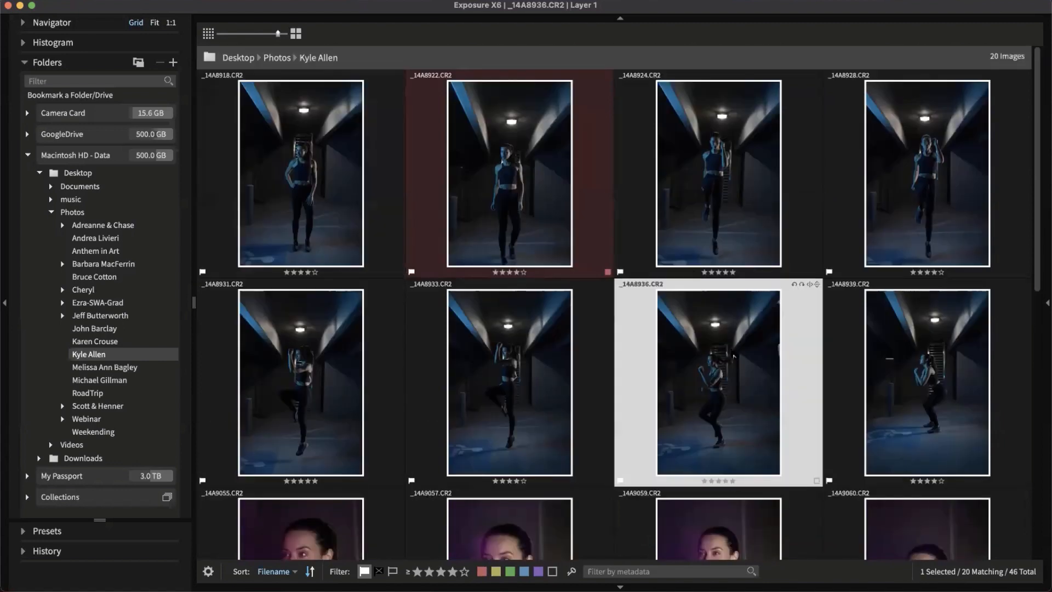
key("6")
scroll(724, 356, "down", 8)
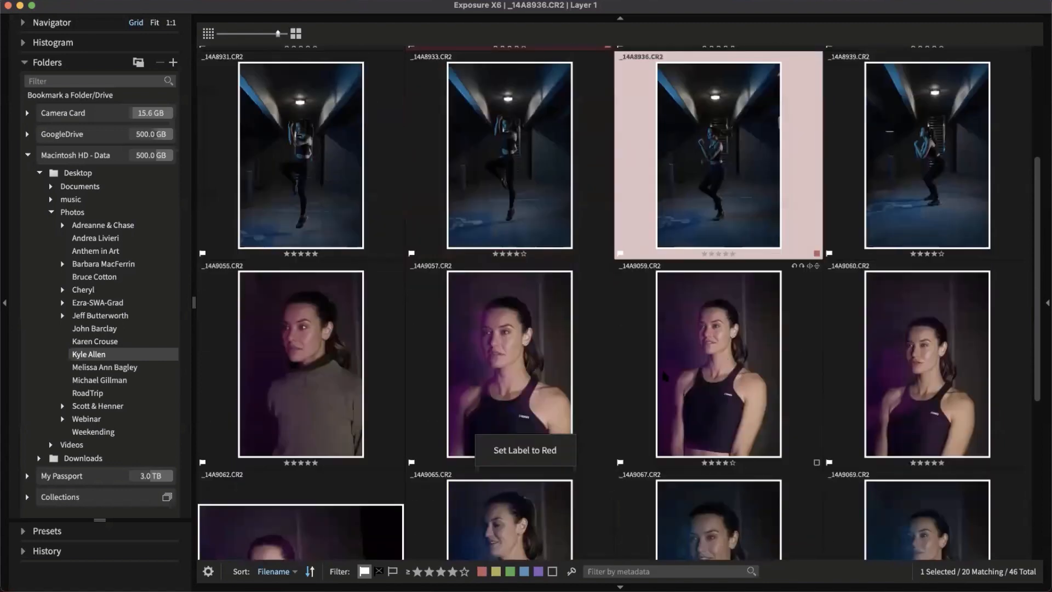
left_click(510, 159)
key("6")
Label _14A9075 and _14A9062 red, then filter the browser to red-labelled photos only
scroll(845, 411, "down", 3)
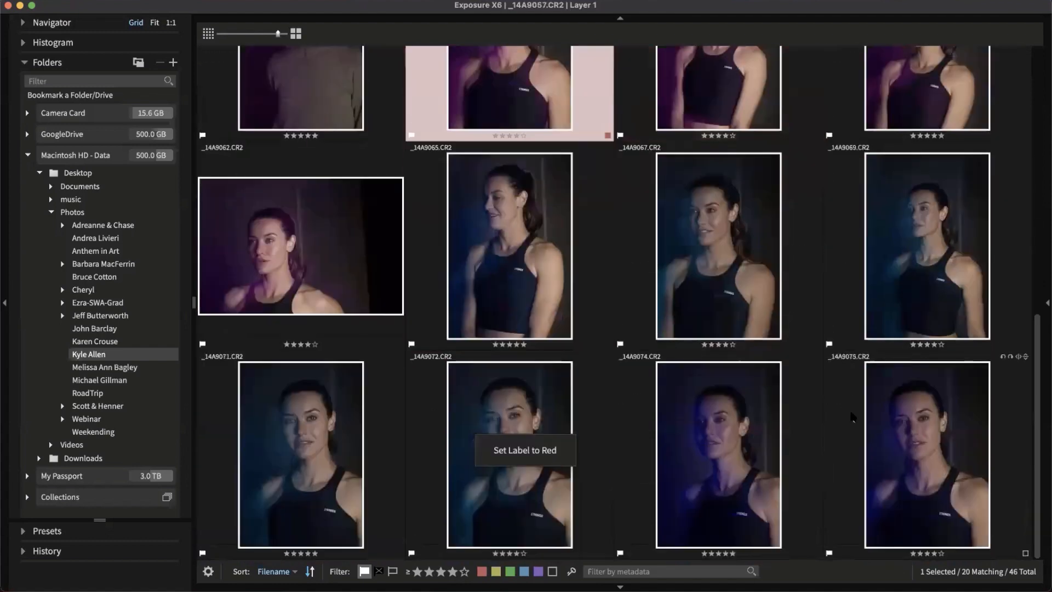
left_click(836, 417)
key("6")
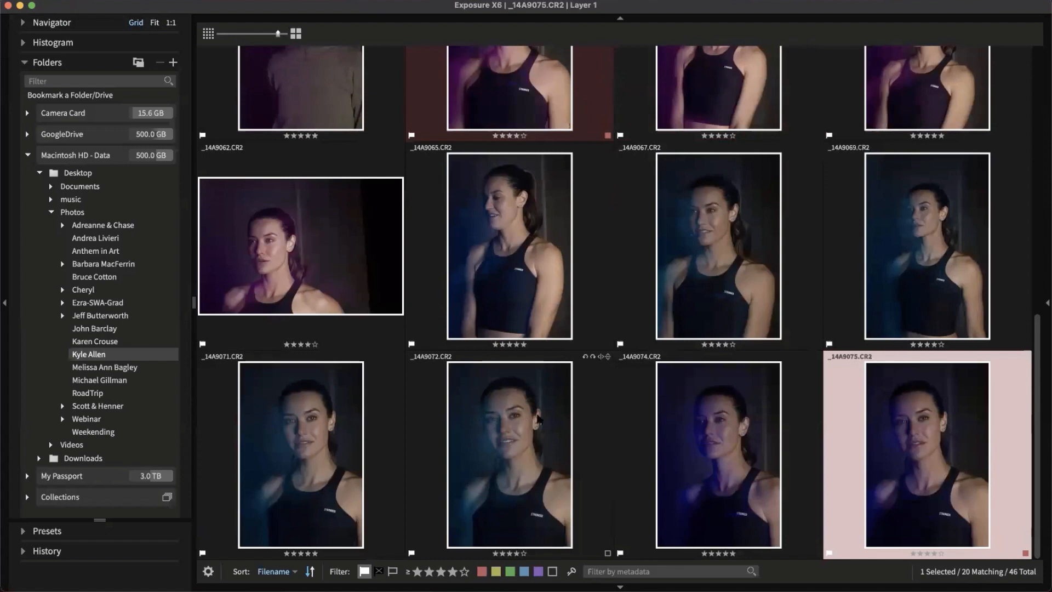
scroll(510, 428, "up", 3)
left_click(336, 470)
key("6")
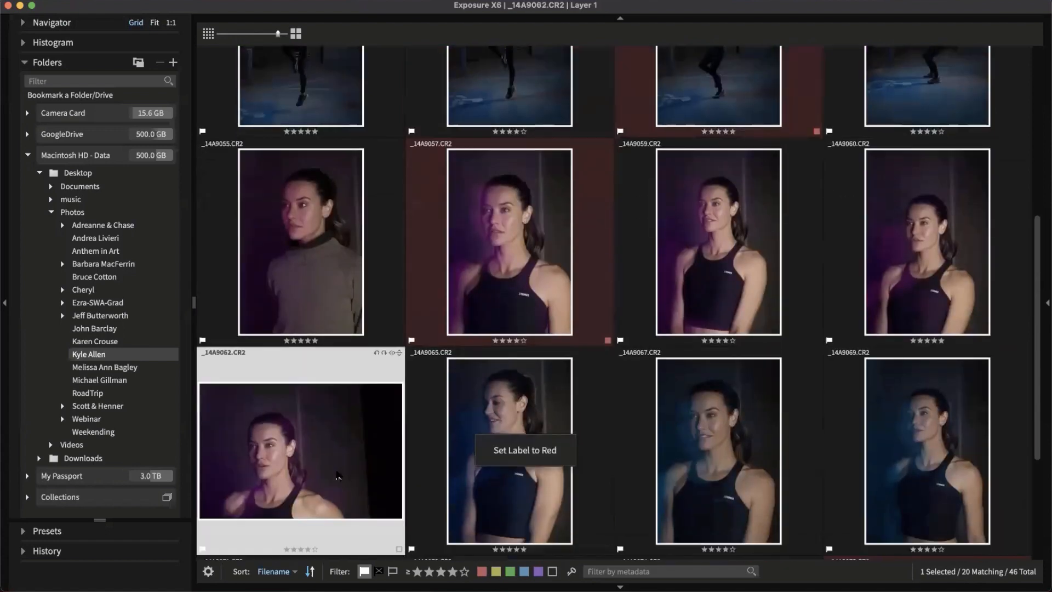
left_click(482, 571)
left_click(594, 438)
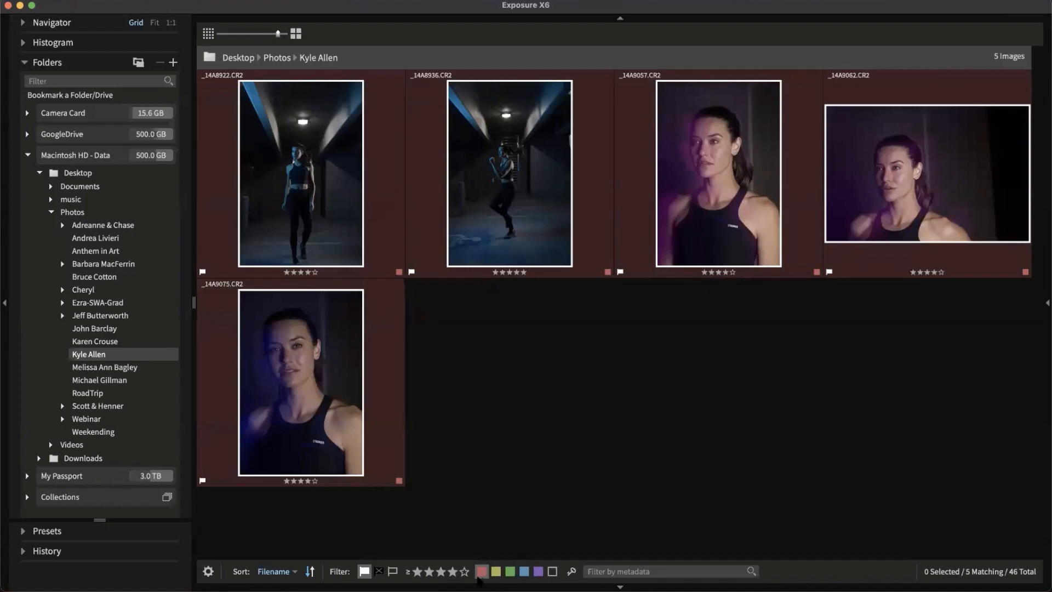
Turn off the red label filter, close the Print dialog that opened, and review all 46 photos
left_click(479, 574)
key("super+p")
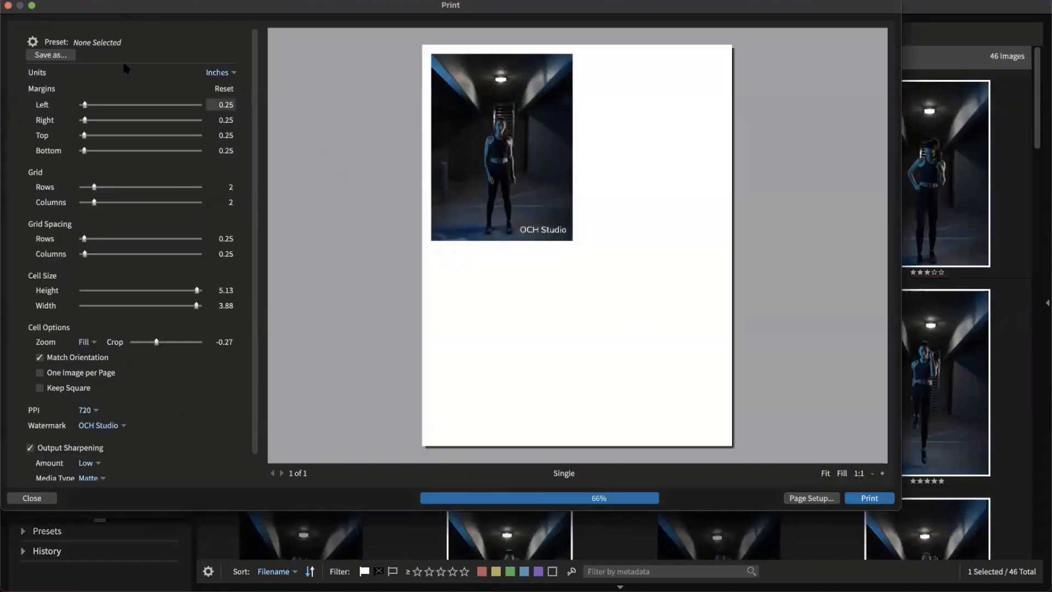
left_click(8, 5)
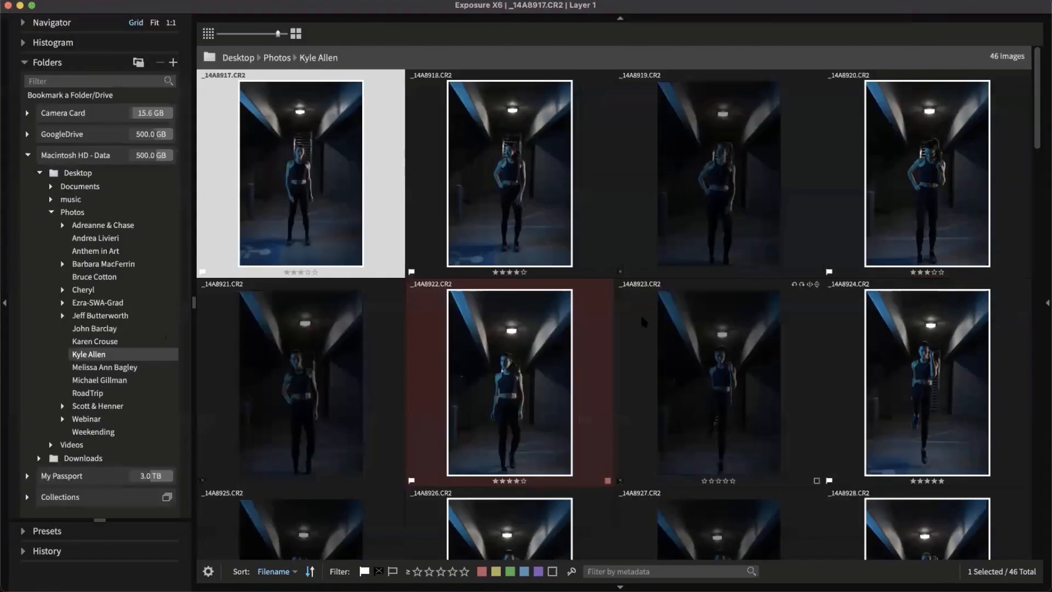
scroll(639, 313, "down", 3)
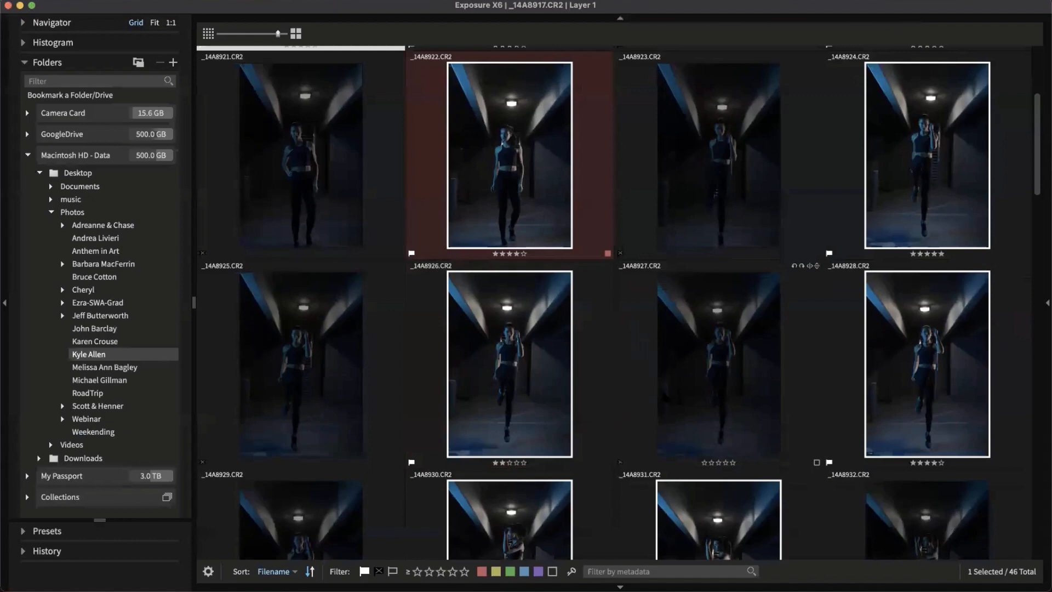
scroll(652, 334, "up", 3)
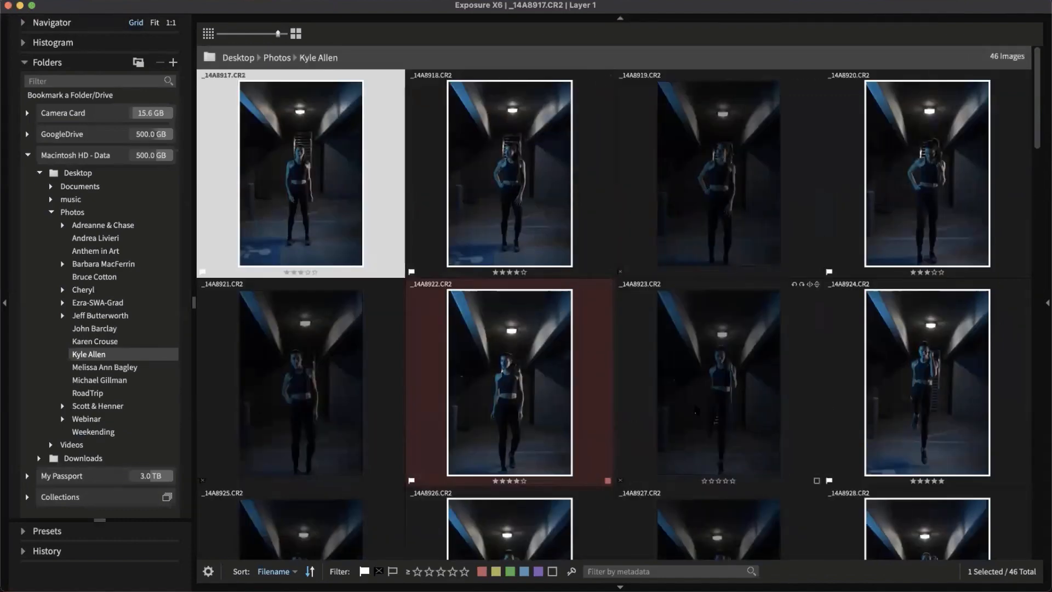
scroll(734, 444, "down", 5)
scroll(789, 483, "up", 1)
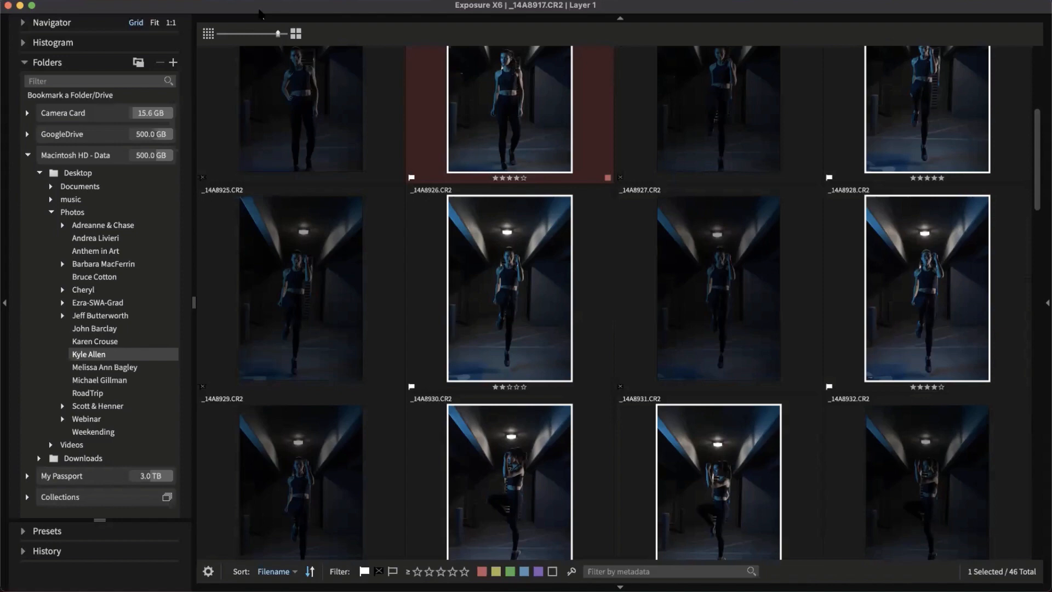
Apply the Lightroom Compatibility keyboard shortcut preset from Help > Keyboard Shortcuts and close Preferences
left_click(190, 1)
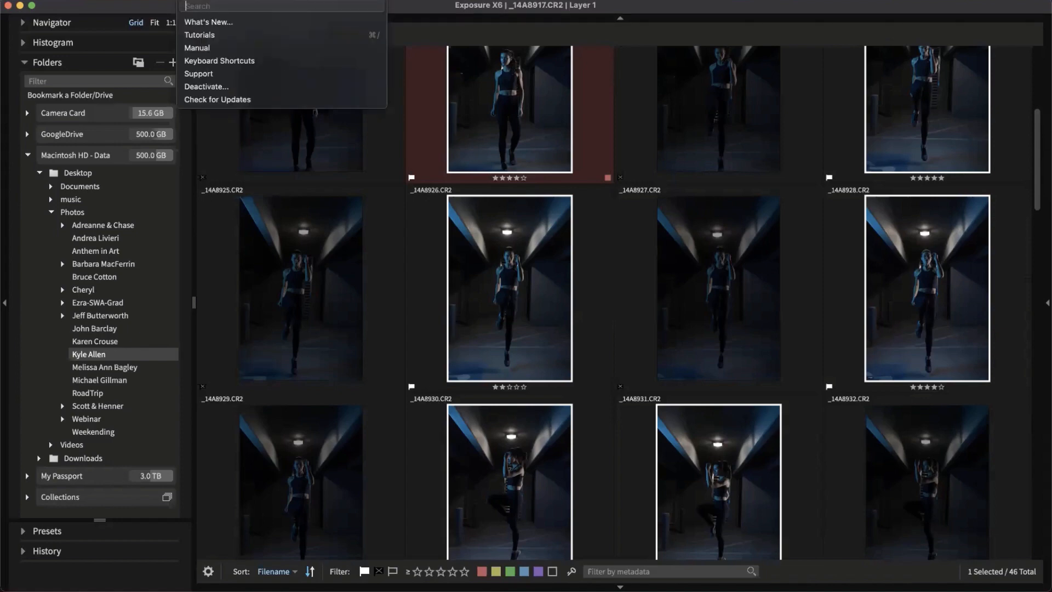
left_click(230, 64)
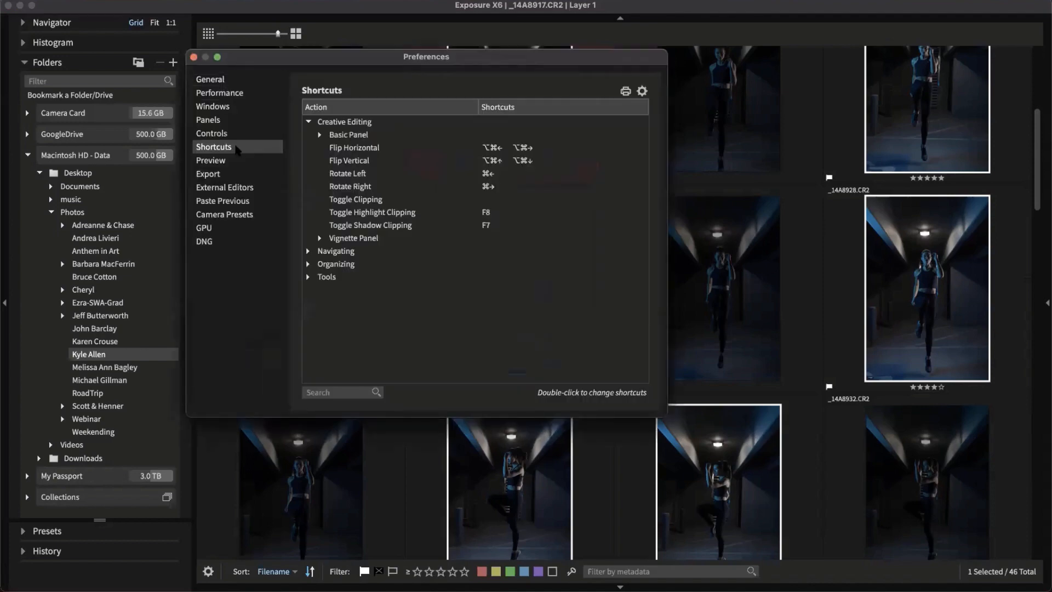
left_click(236, 83)
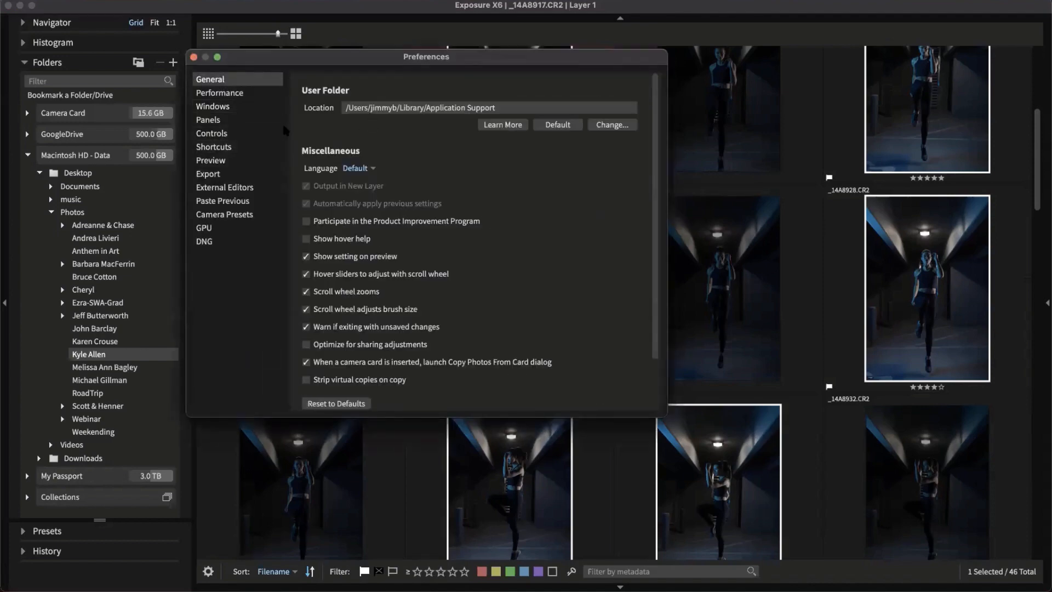
left_click(232, 148)
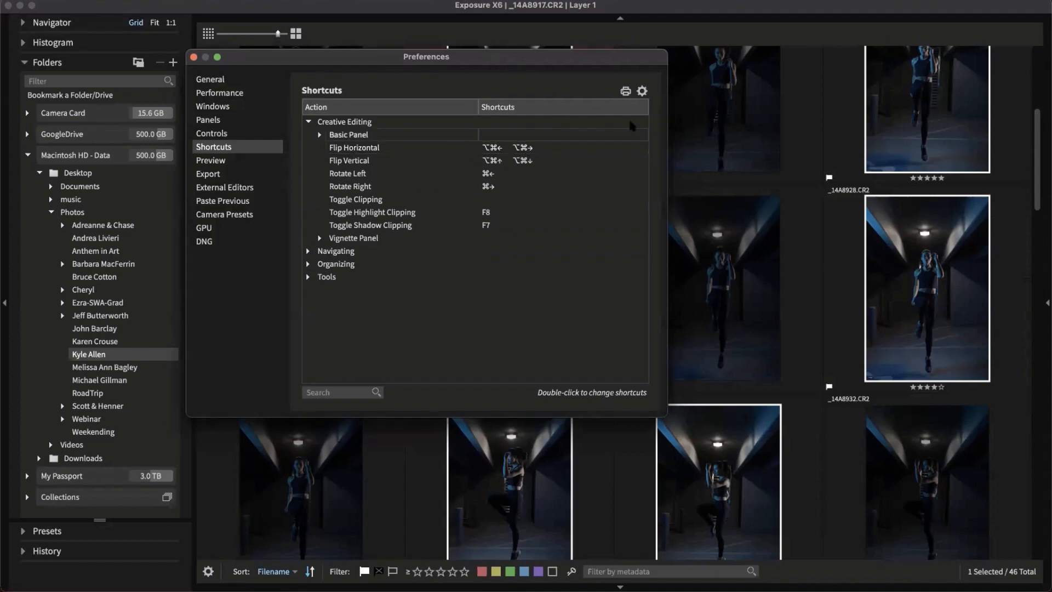
left_click(642, 91)
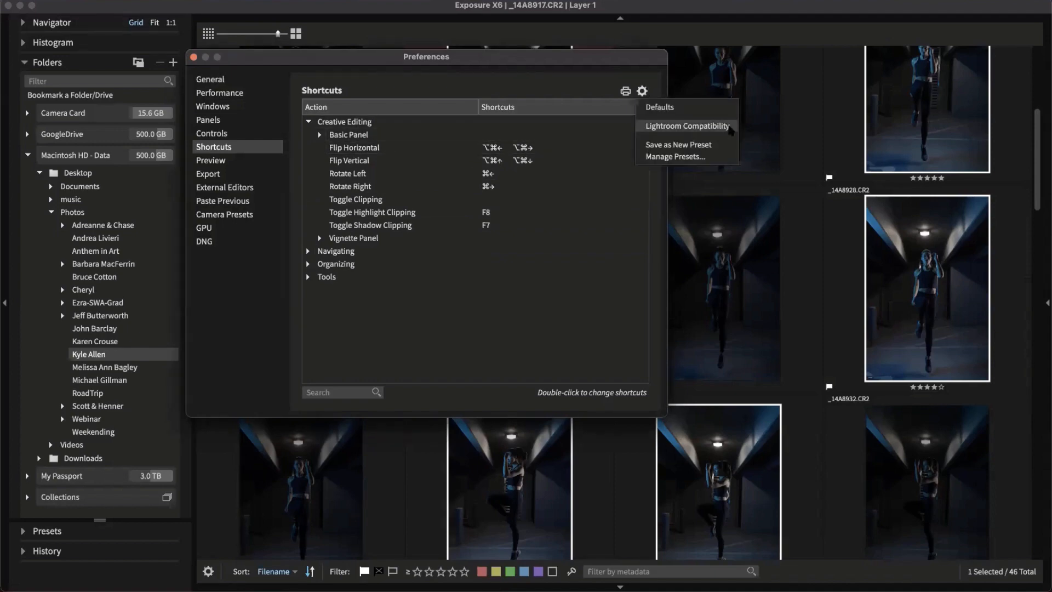
left_click(710, 128)
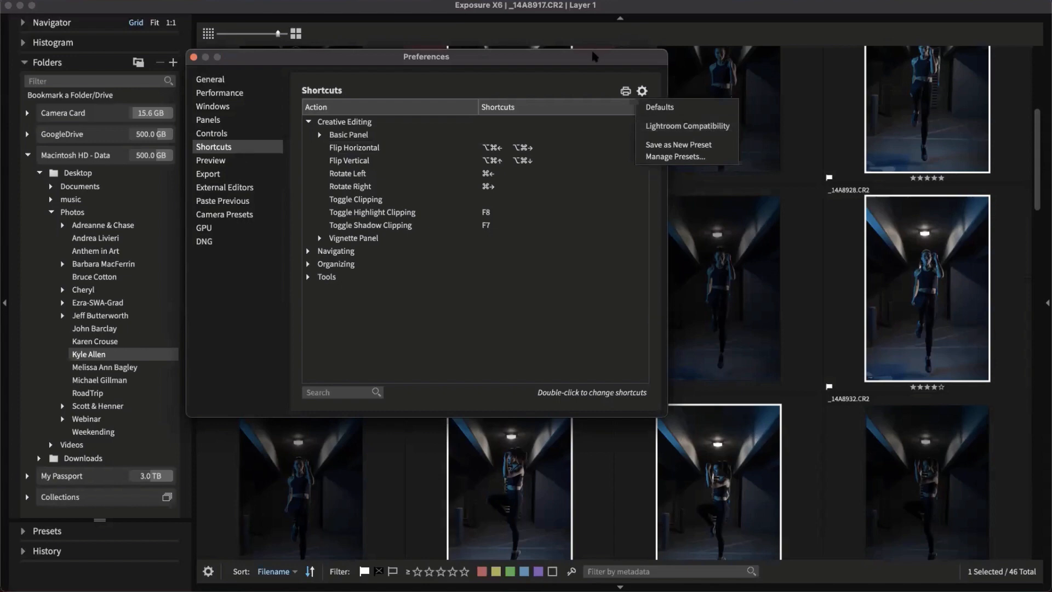
left_click(193, 56)
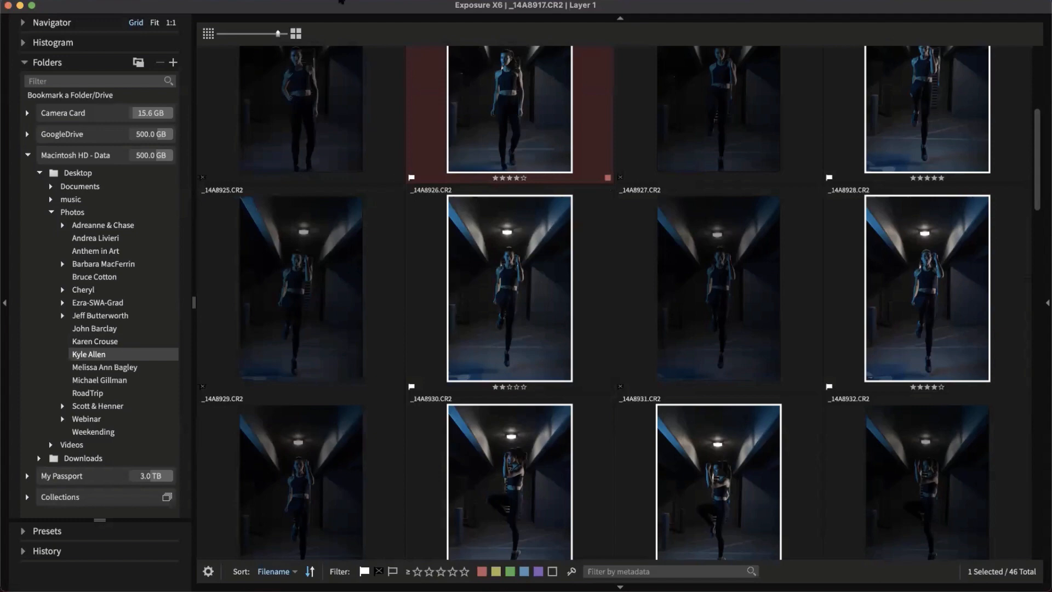
left_click(188, 4)
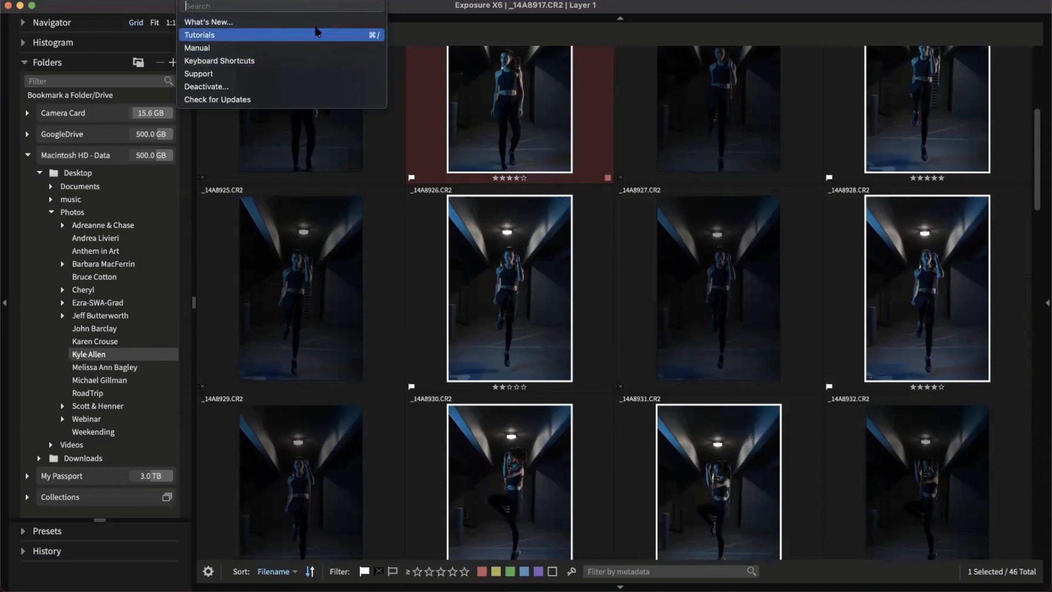
left_click(402, 12)
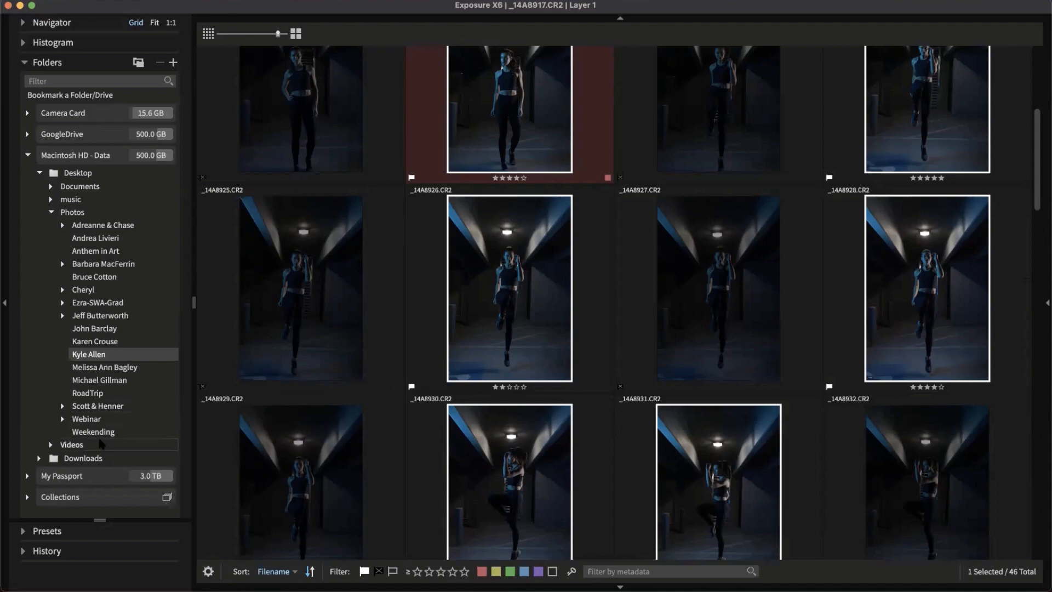
left_click(63, 224)
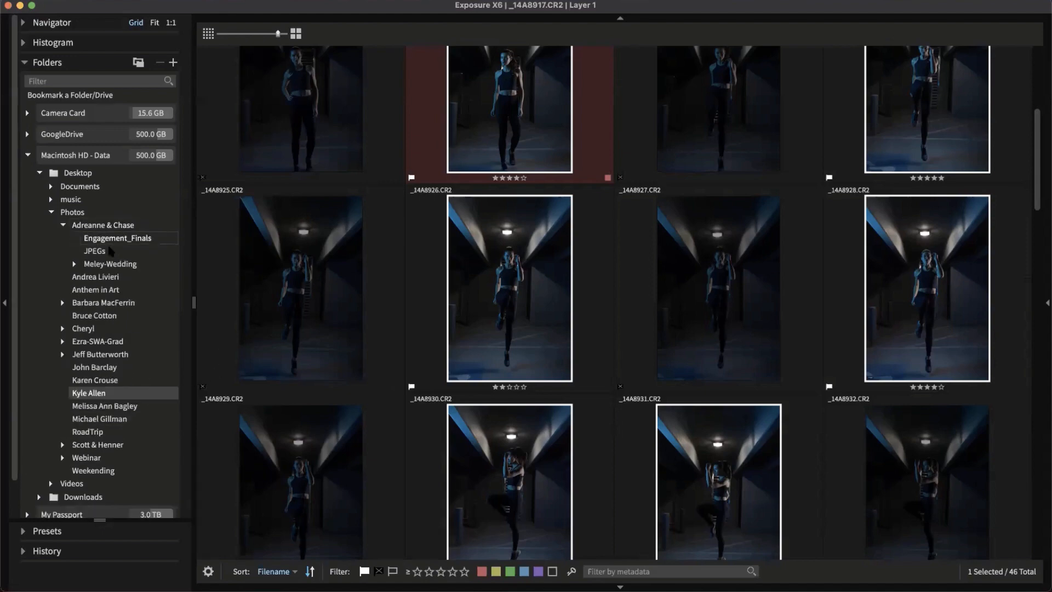
left_click(108, 263)
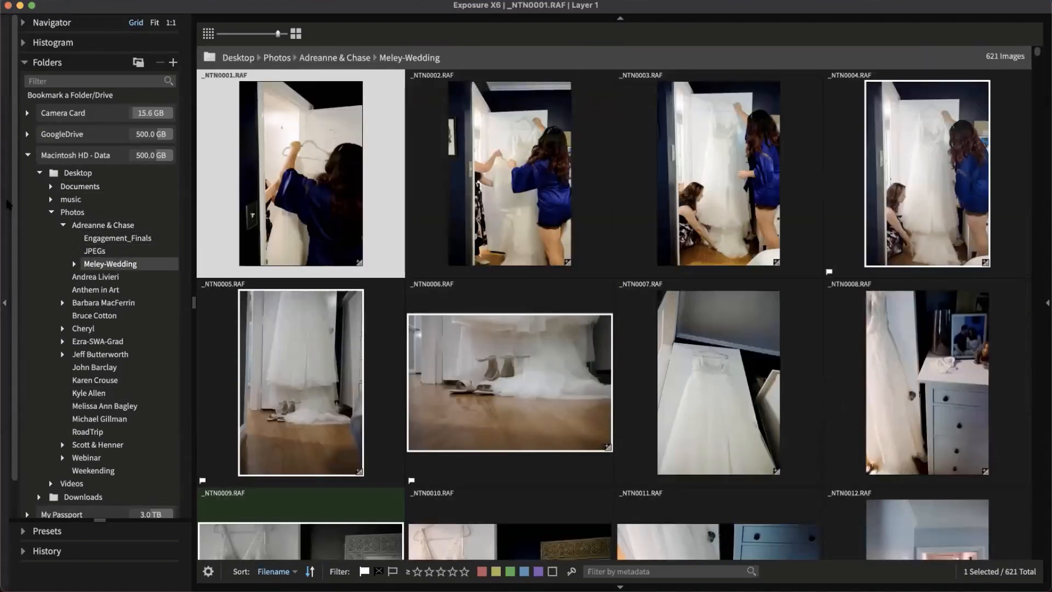
left_click(47, 62)
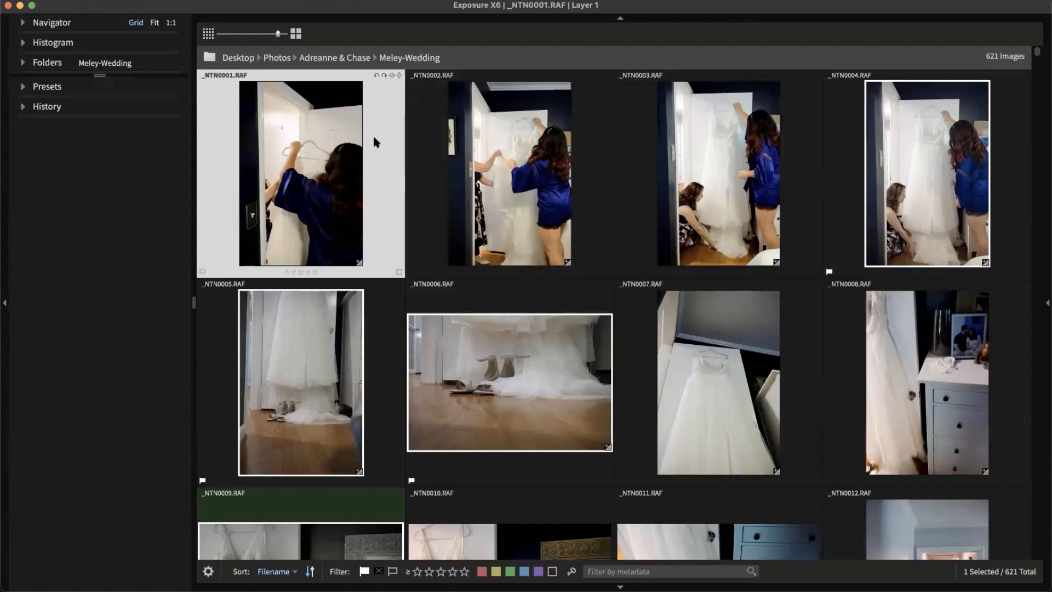
key("Tab")
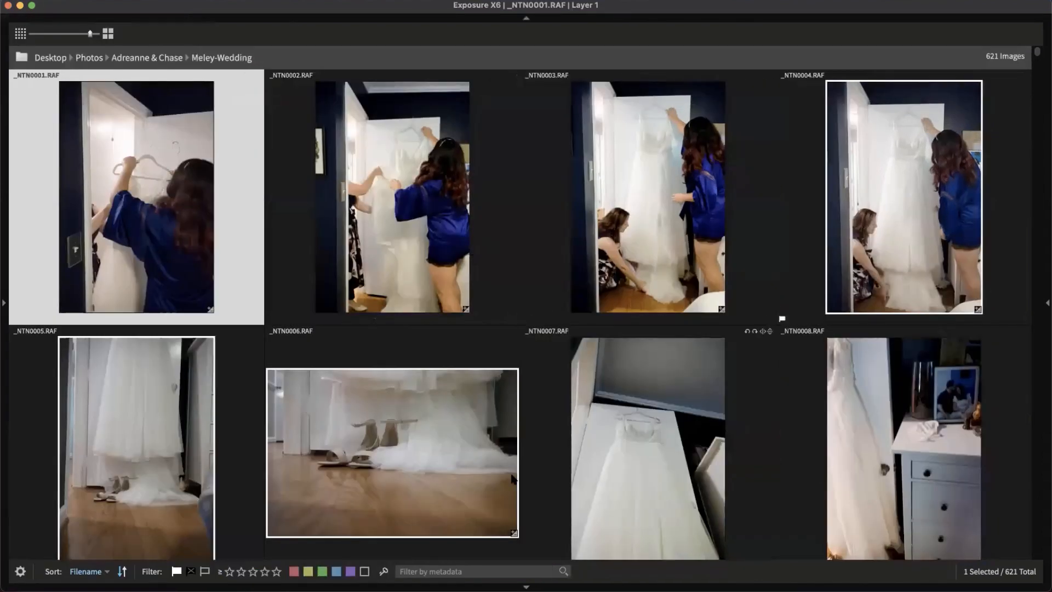
left_click(351, 573)
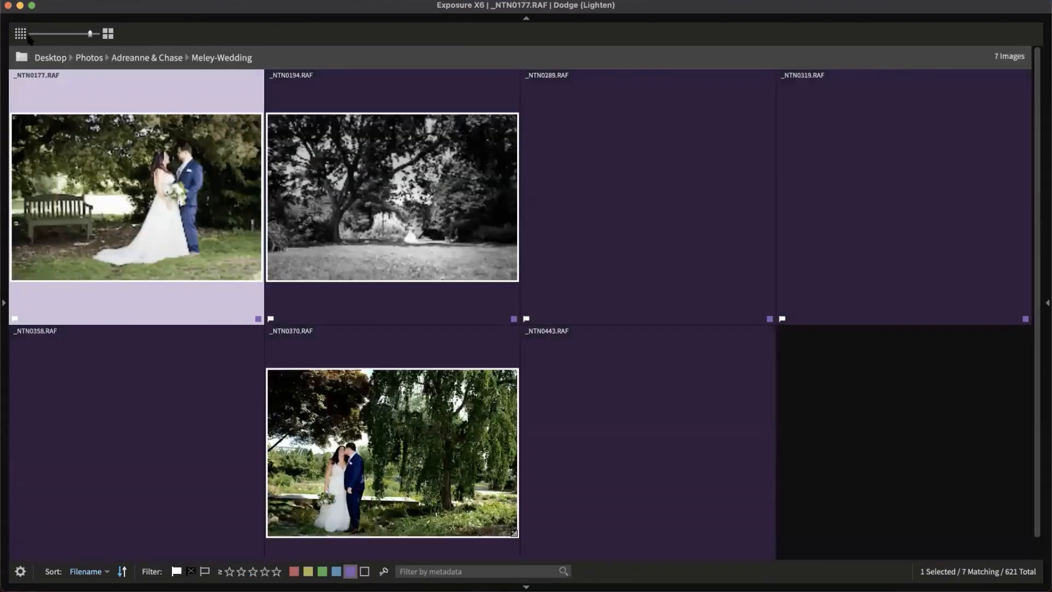
Shrink the thumbnails to five per row and open the right-hand editing panels, left panels hidden
left_click(21, 34)
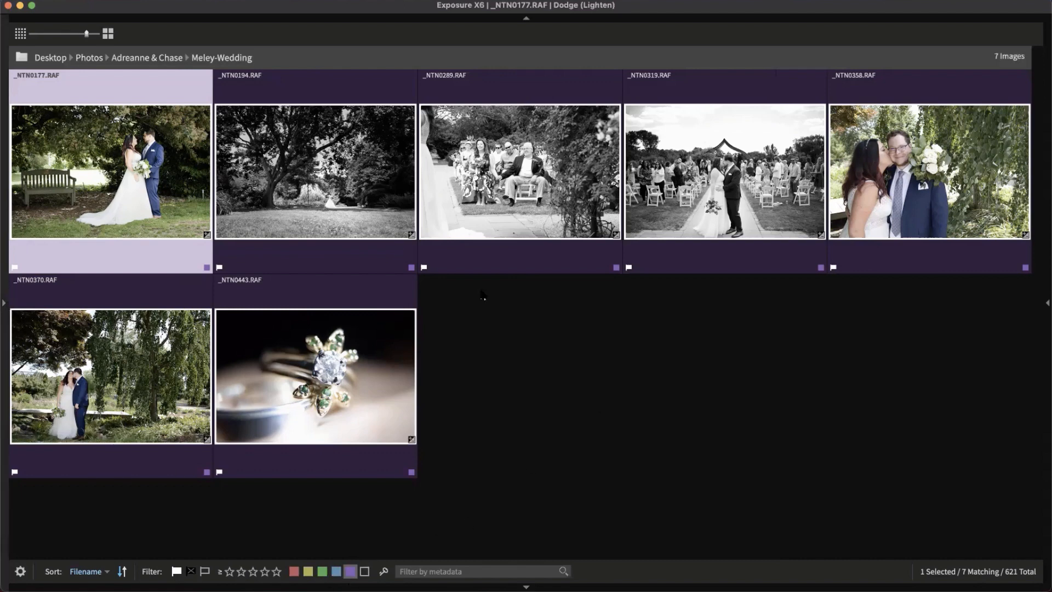
left_click(6, 302)
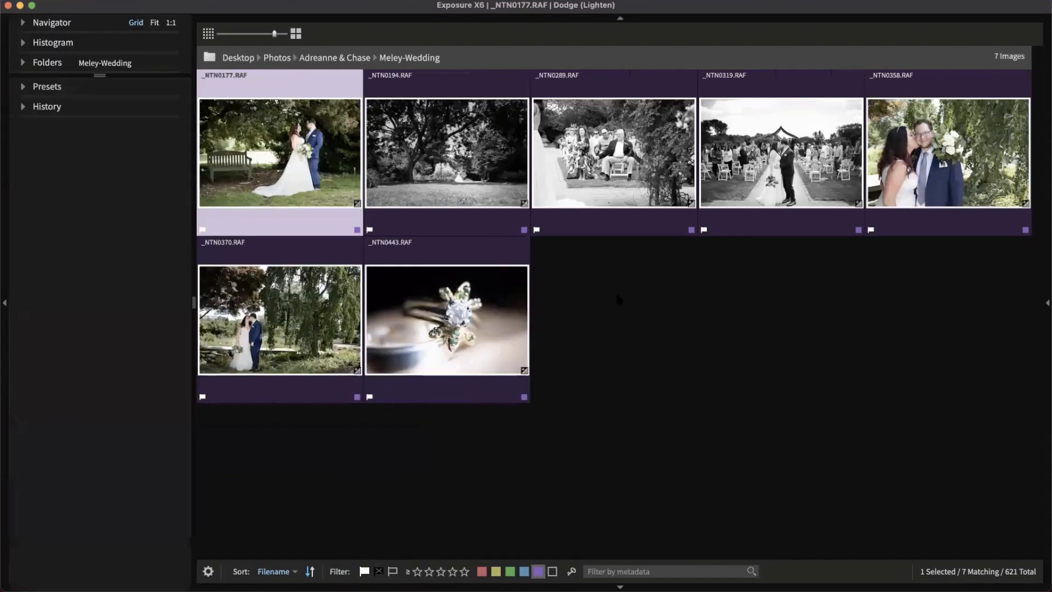
left_click(7, 220)
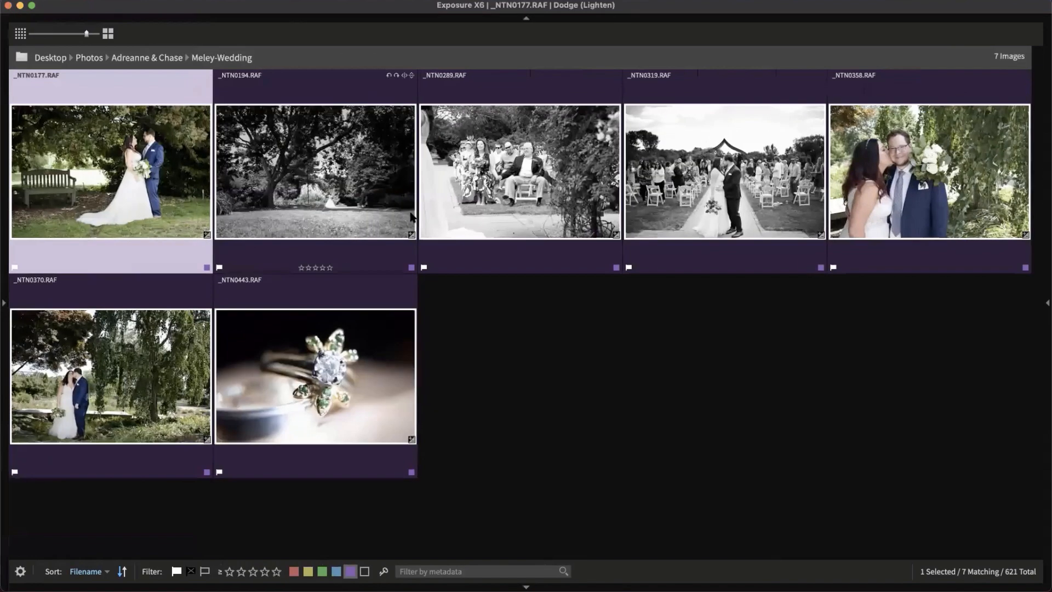
left_click(1045, 273)
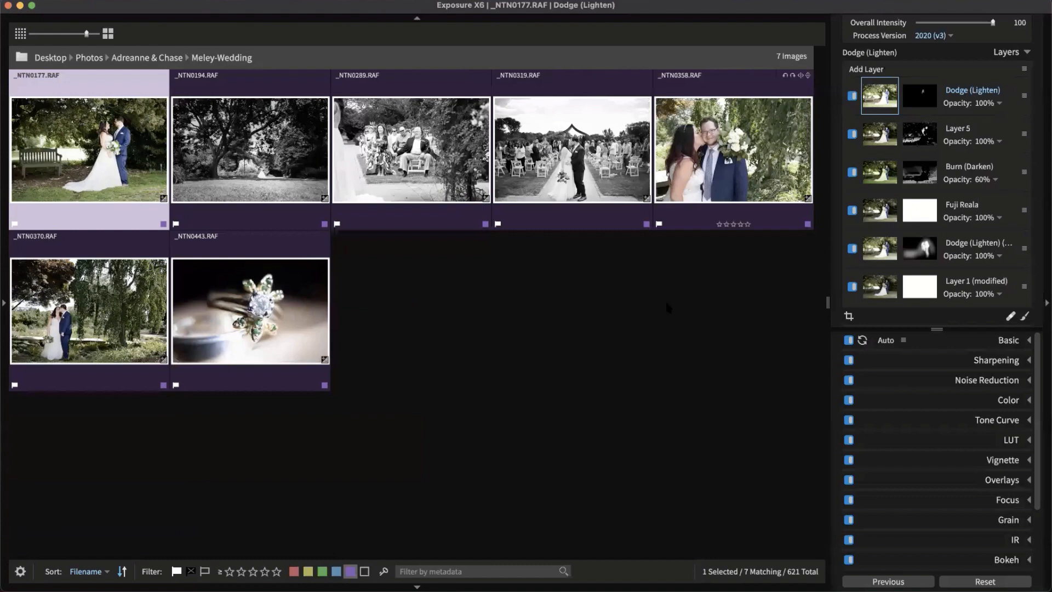
left_click(572, 304)
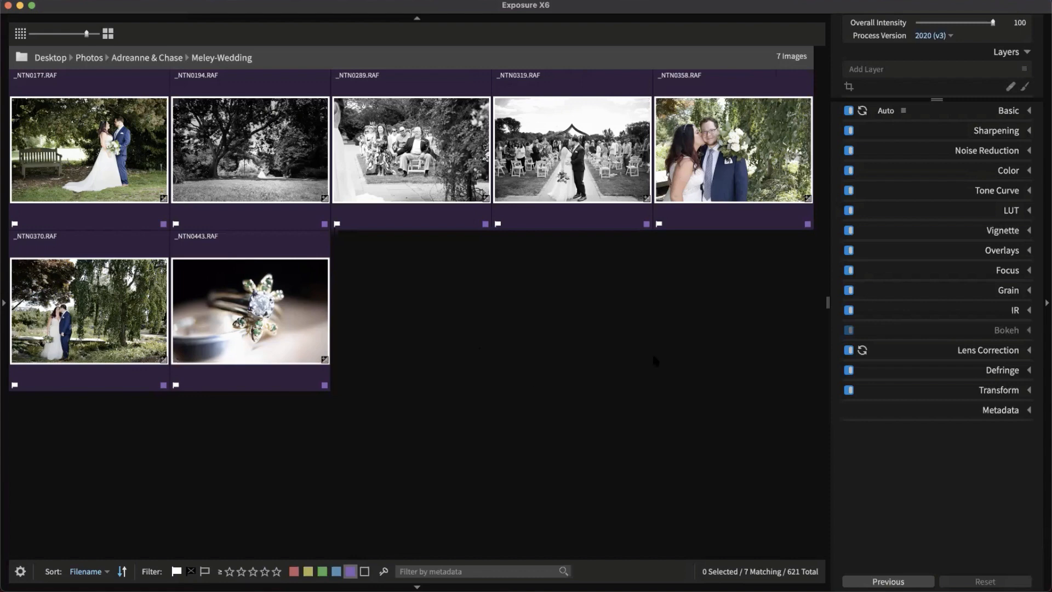
Select all seven purple-labelled photos and Reset them, removing all their layers and edits
left_click(145, 217)
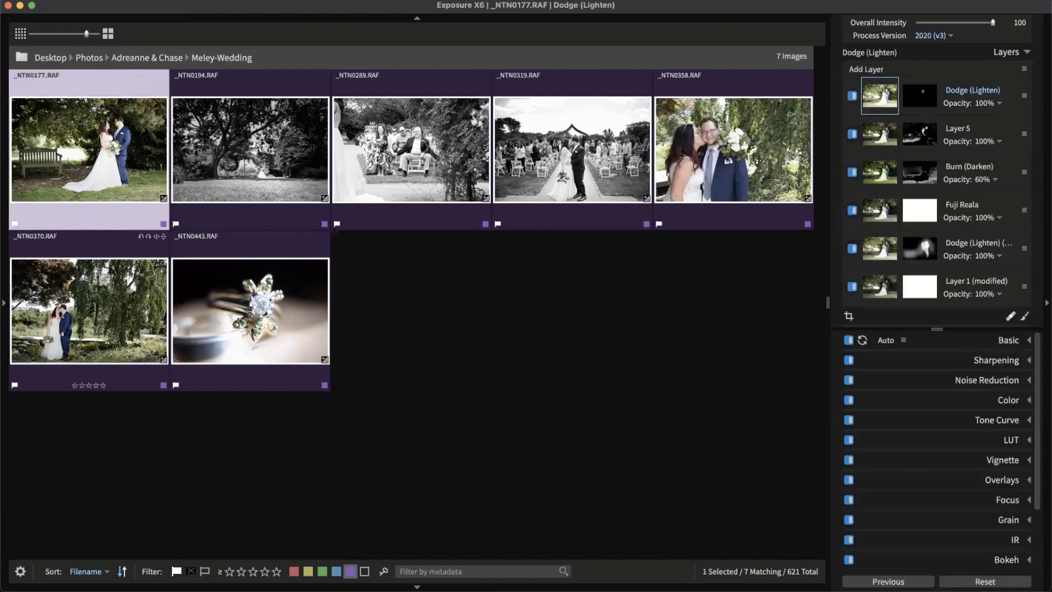
left_click(279, 367, "shift")
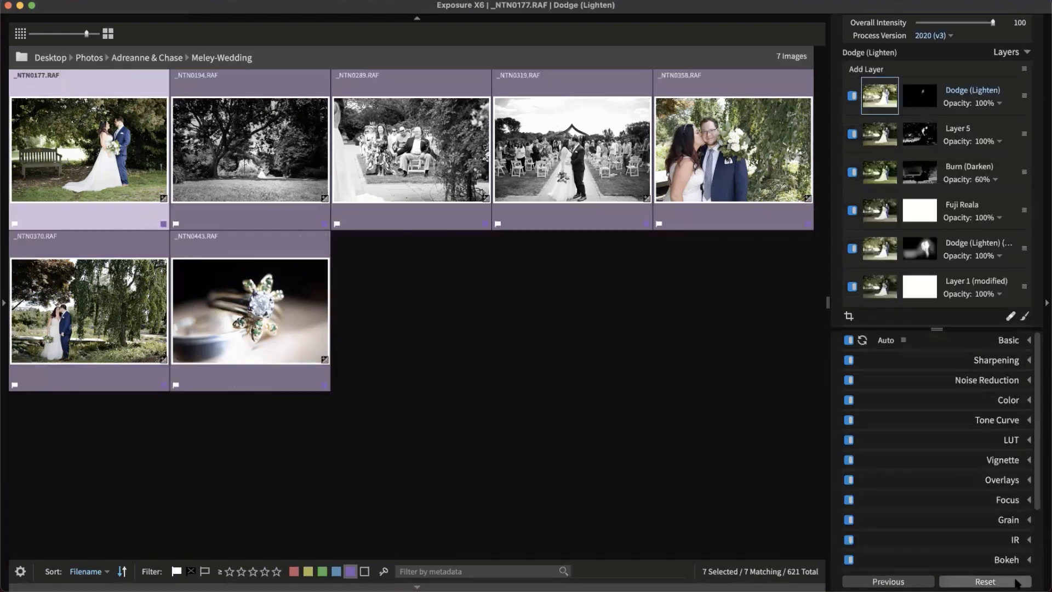
left_click(1015, 583)
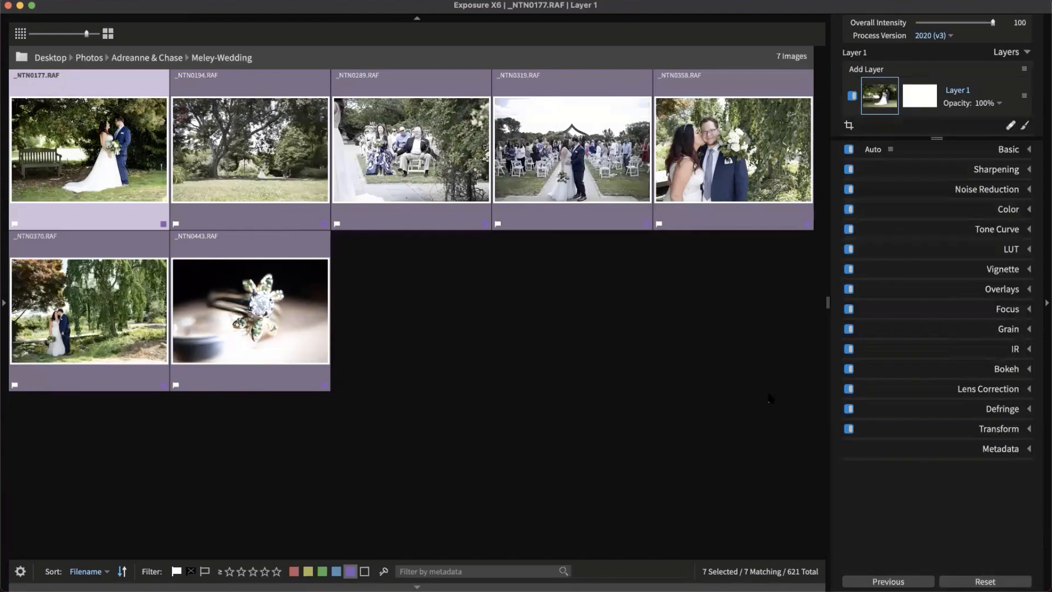
left_click(771, 399)
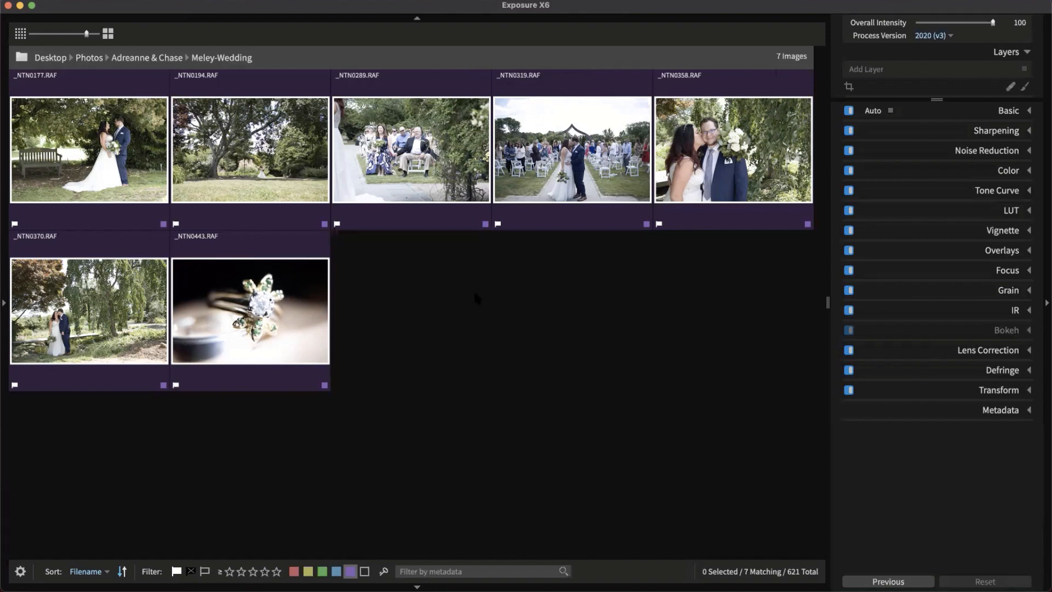
left_click(396, 172)
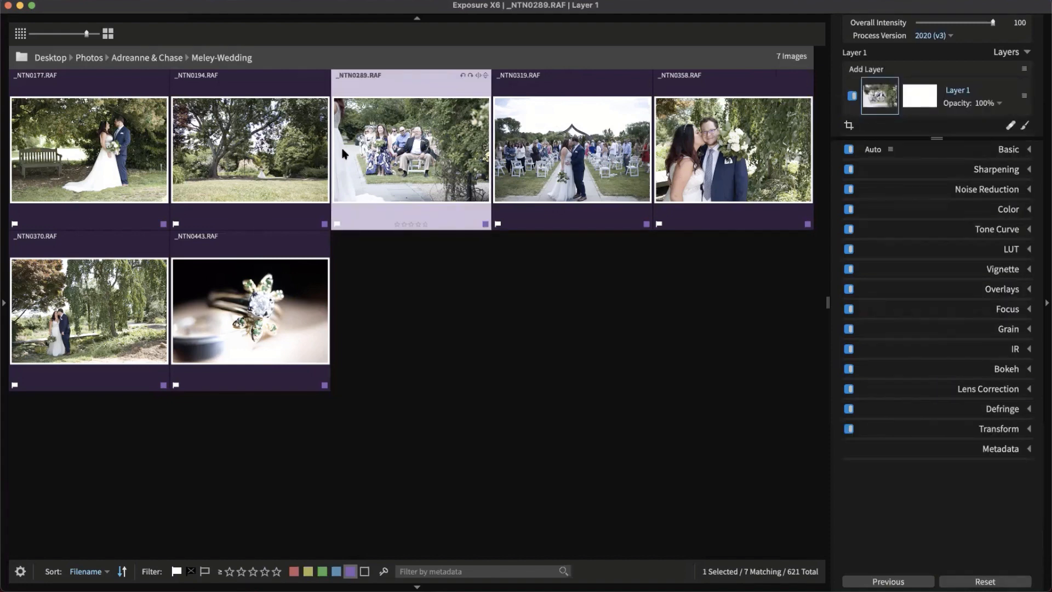
Open _NTN0319.RAF full-size and switch lens distortion correction to Manual, then back to Profile
double_click(572, 159)
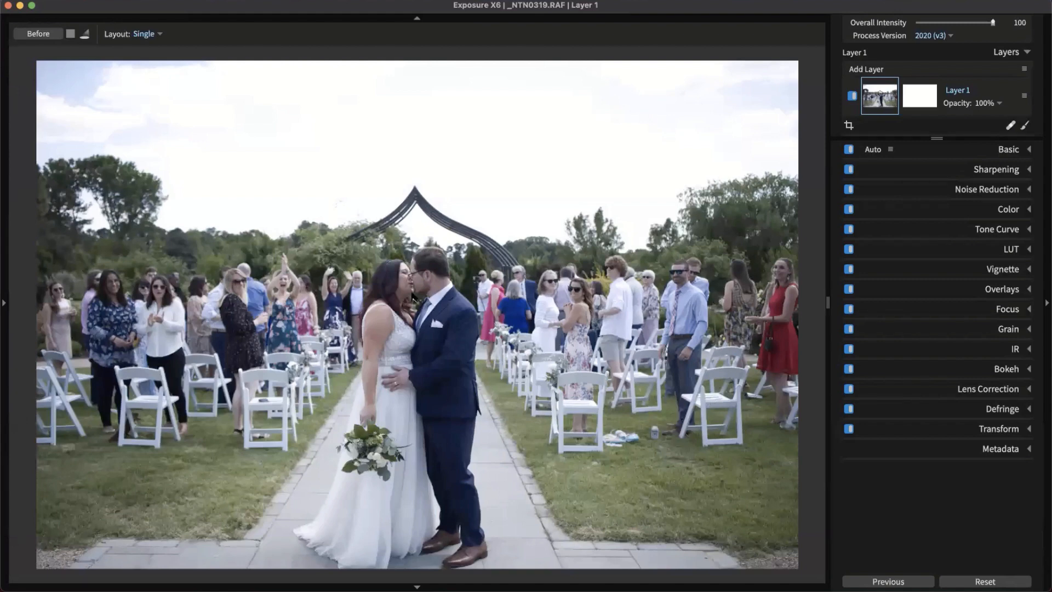
left_click(1002, 389)
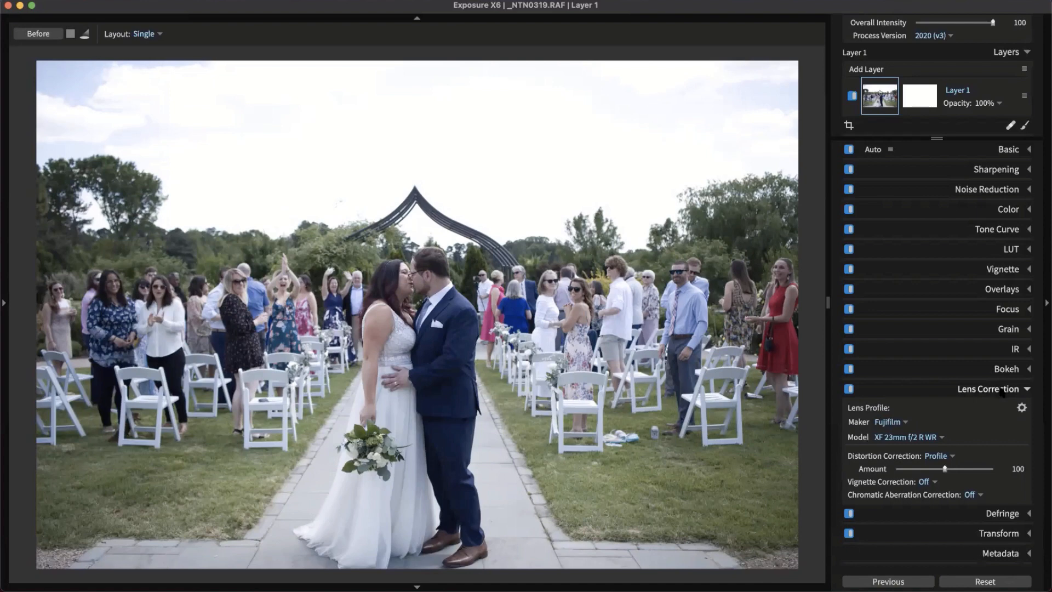
left_click(938, 456)
left_click(952, 492)
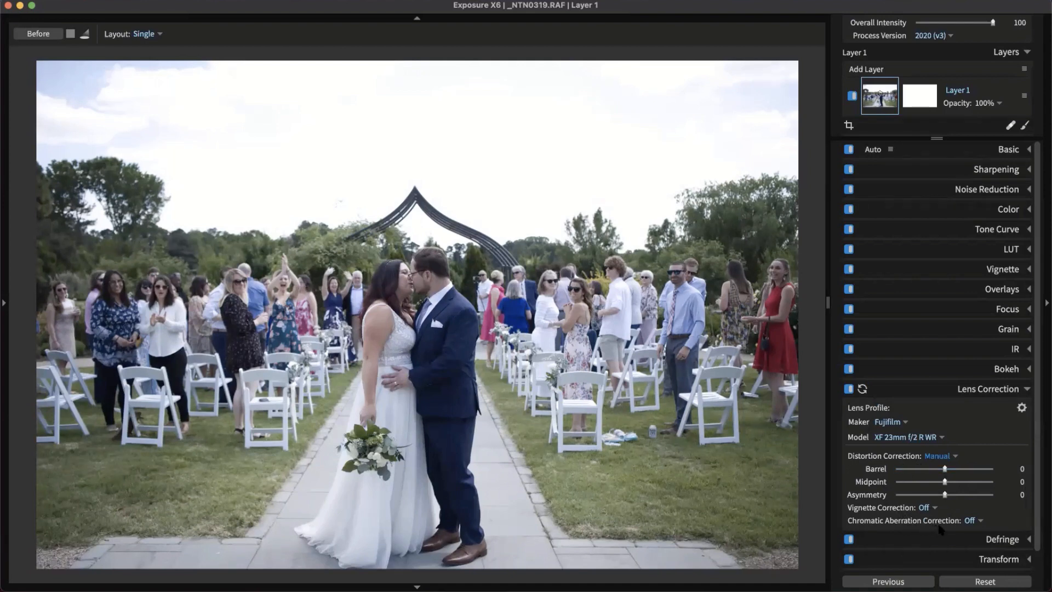
left_click(937, 455)
left_click(944, 480)
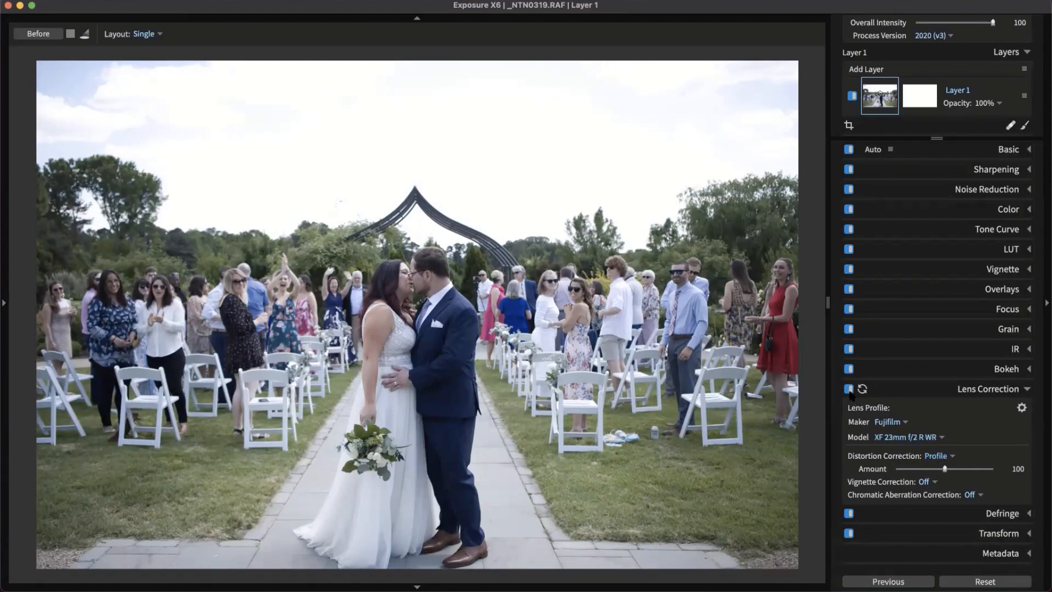
Toggle lens correction off and on to compare, leave it enabled and collapse the panel
left_click(849, 389)
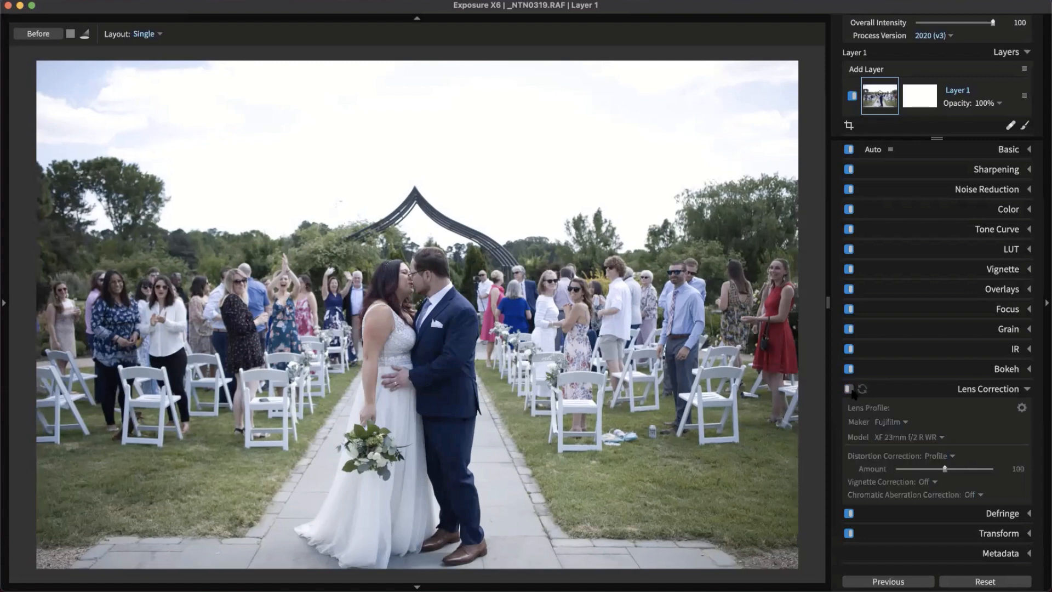
left_click(849, 389)
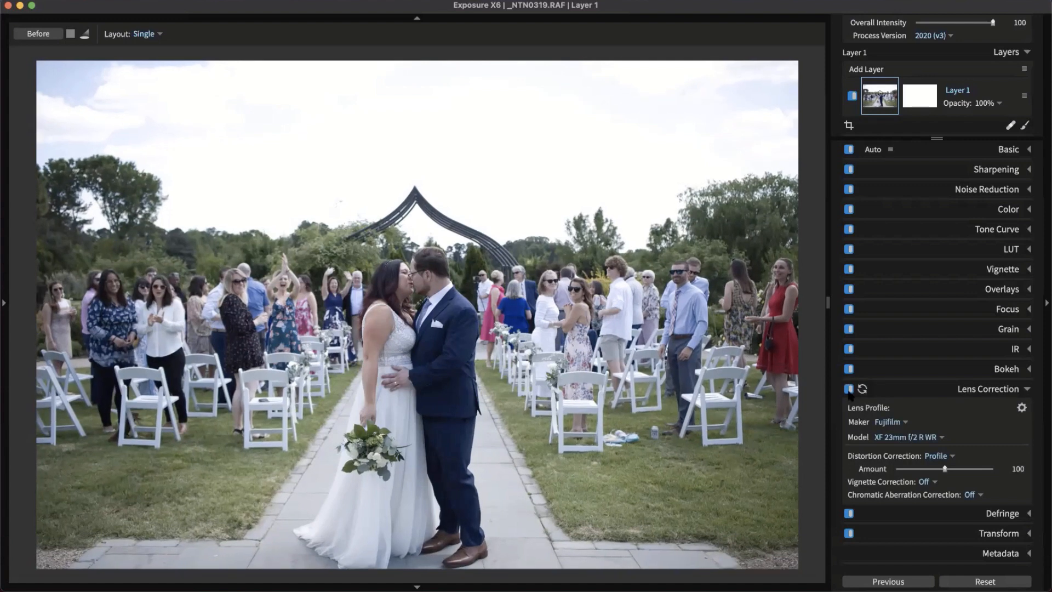
left_click(850, 389)
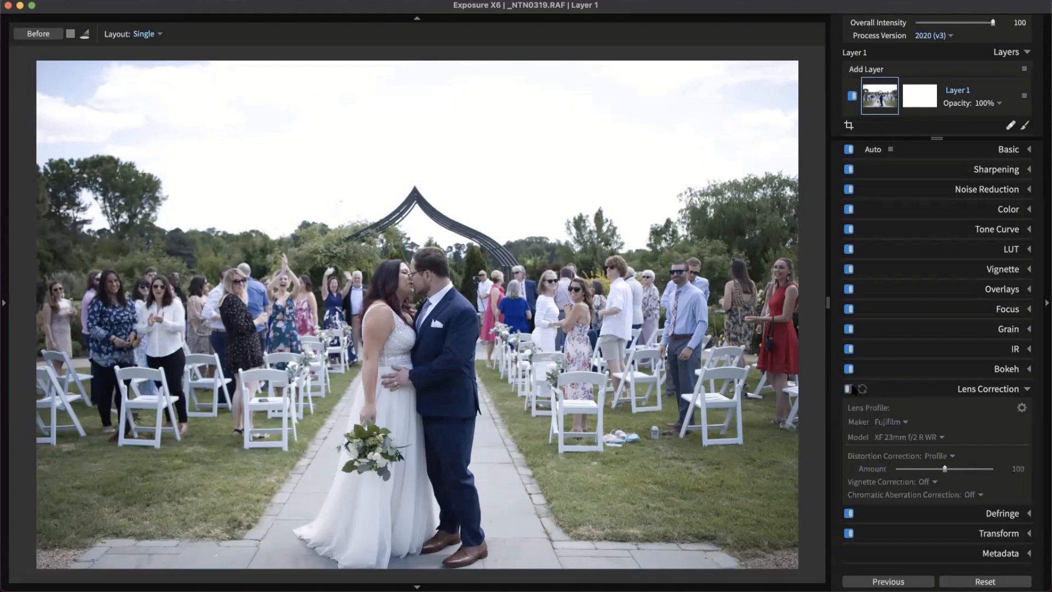
left_click(850, 389)
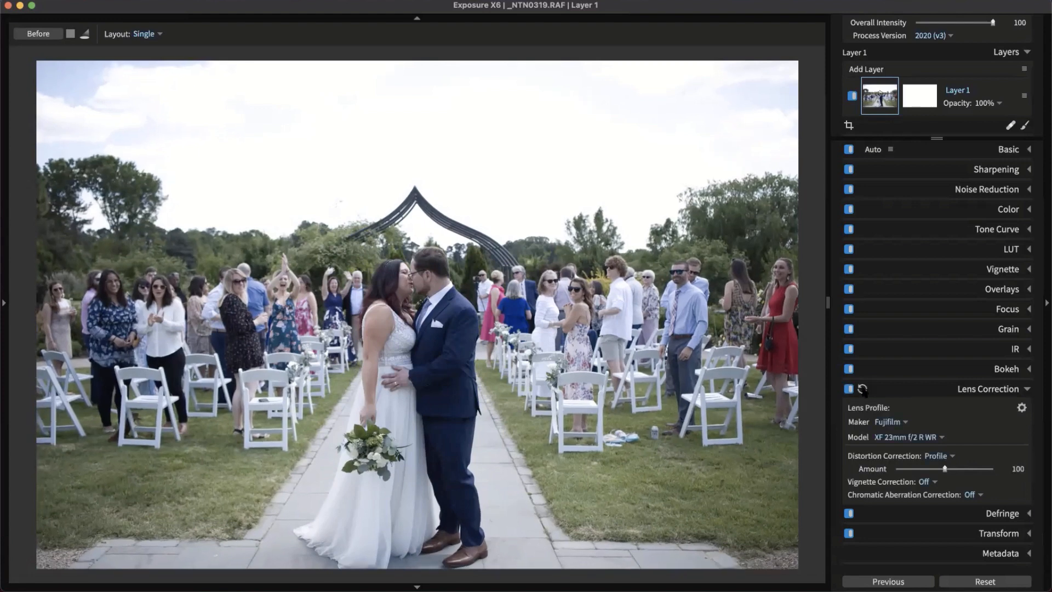
left_click(983, 391)
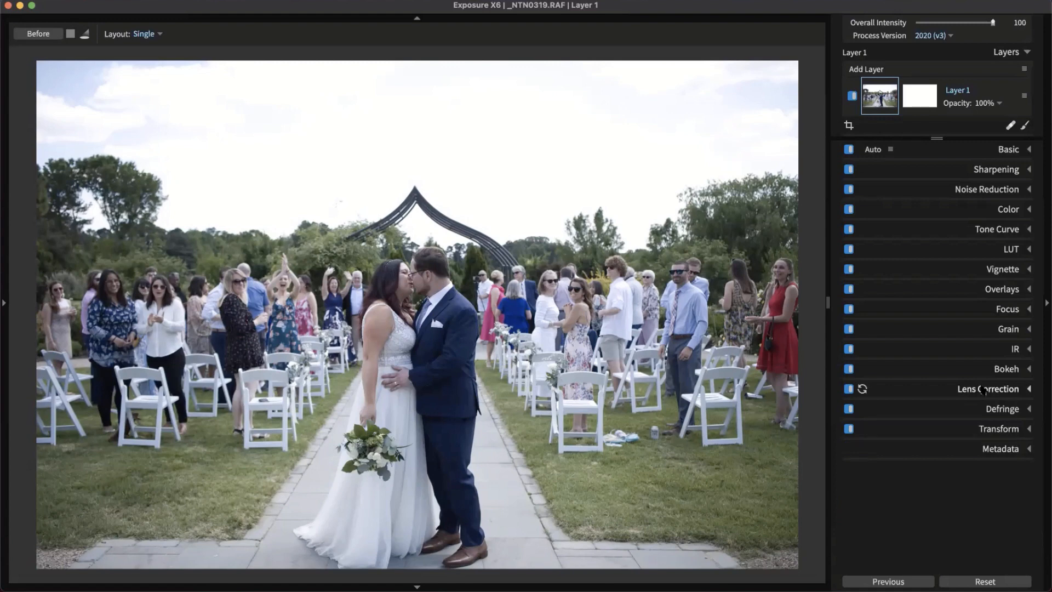
left_click(982, 170)
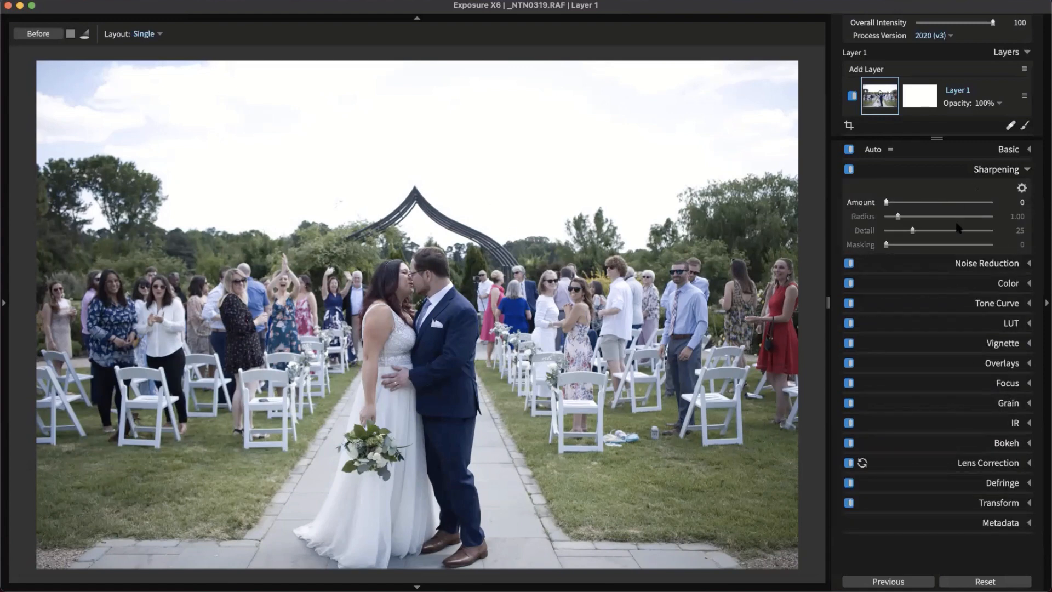
Zoom in on the couple's faces and raise the sharpening amount and radius
left_click(968, 263)
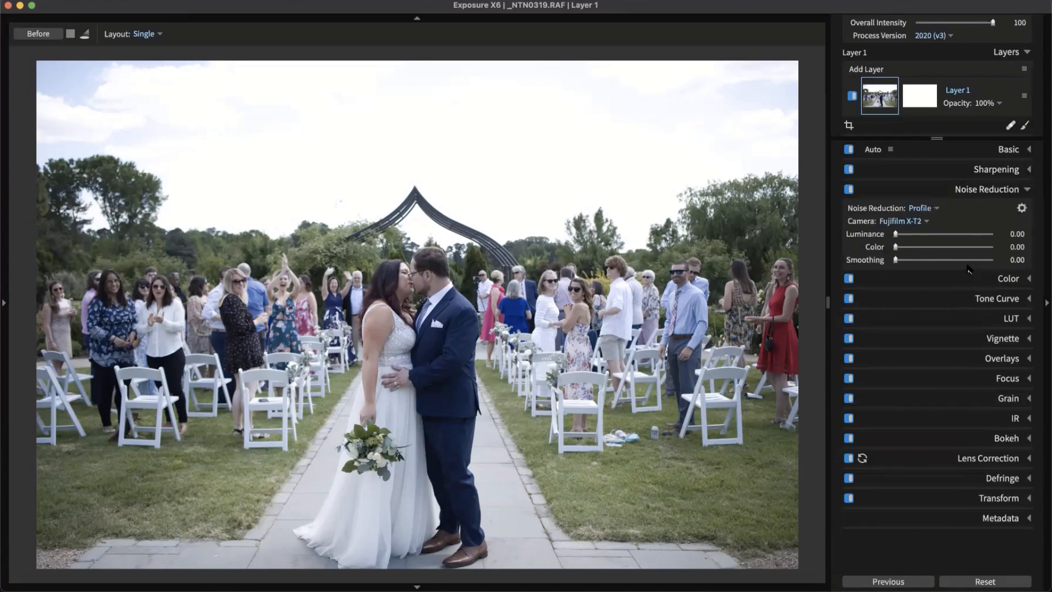
left_click(983, 173)
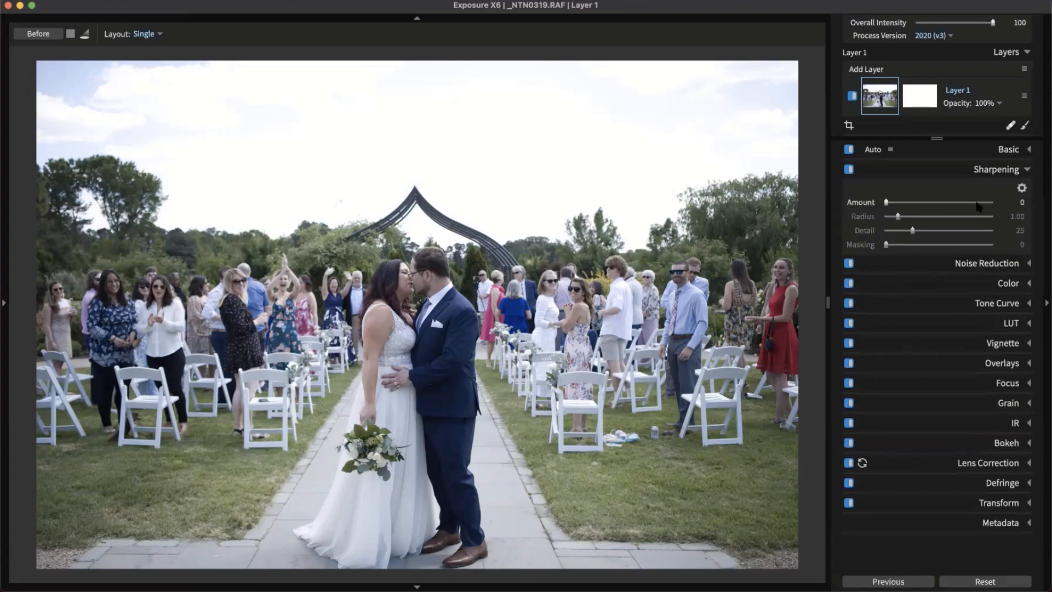
left_click(418, 294)
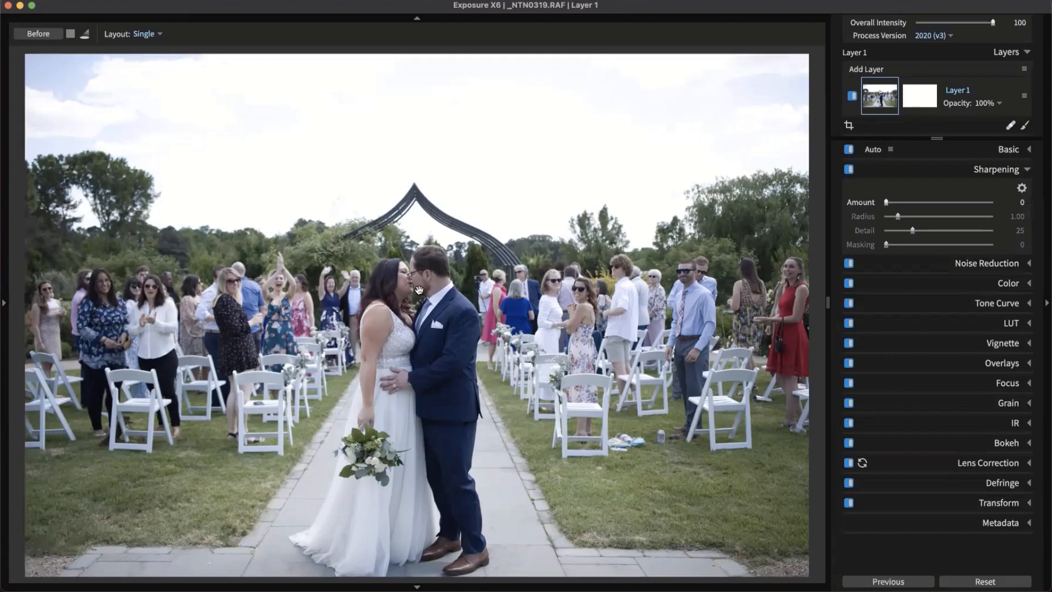
left_click(388, 272)
left_click(415, 275)
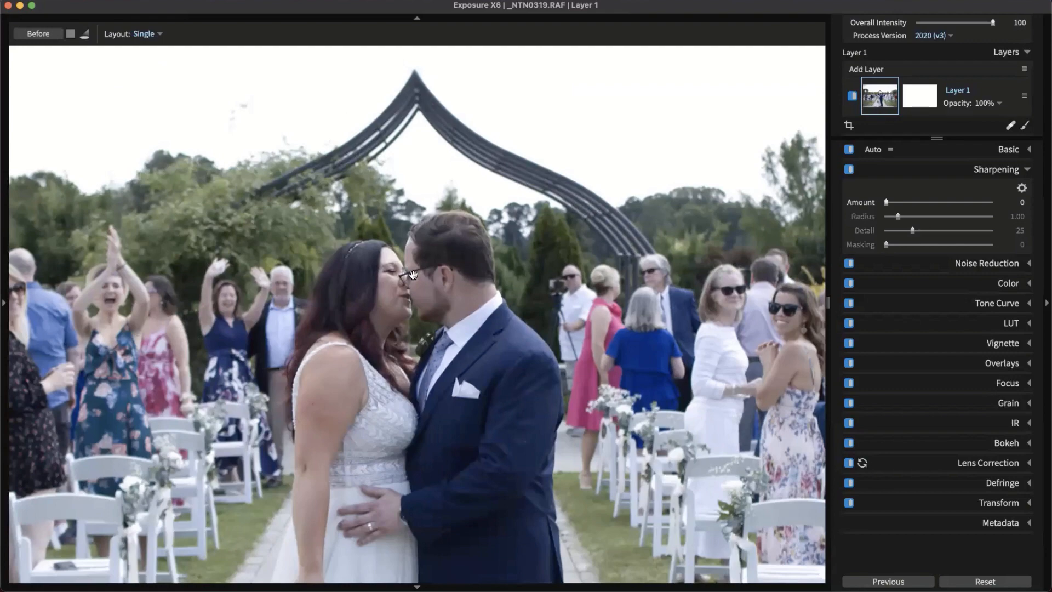
left_click(413, 275)
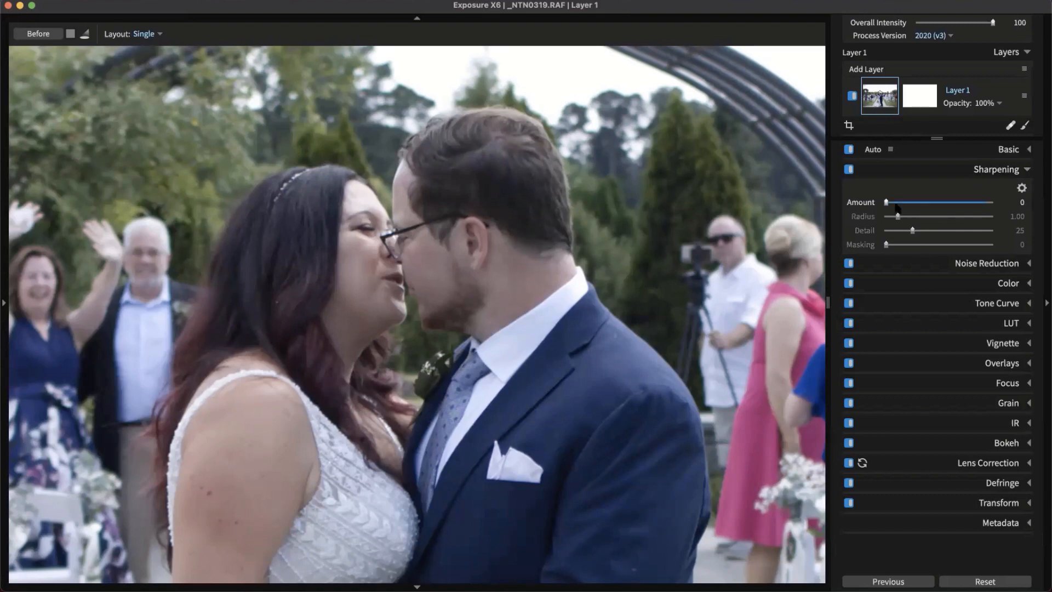
left_click_drag(887, 203, 974, 204)
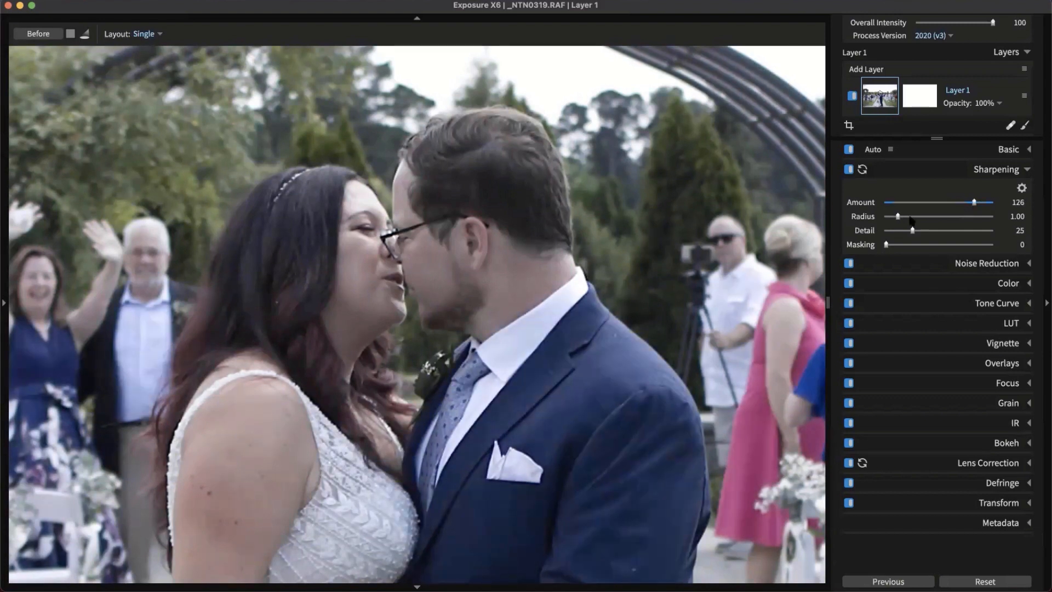
mouse_move(900, 218)
left_mouse_down()
mouse_move(956, 229)
mouse_move(888, 229)
mouse_move(905, 229)
left_mouse_up()
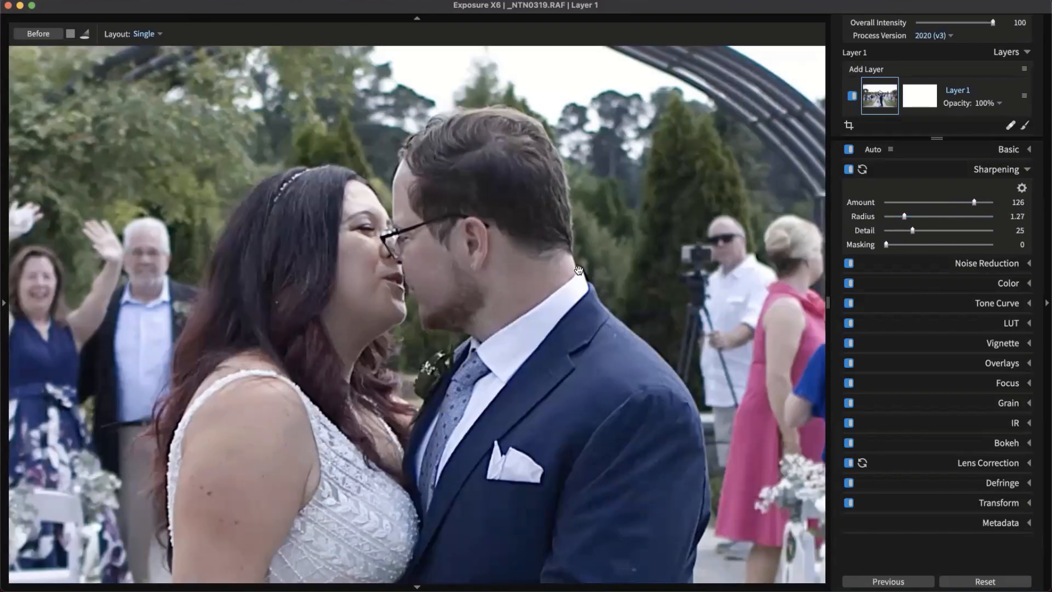
left_click_drag(903, 217, 900, 248)
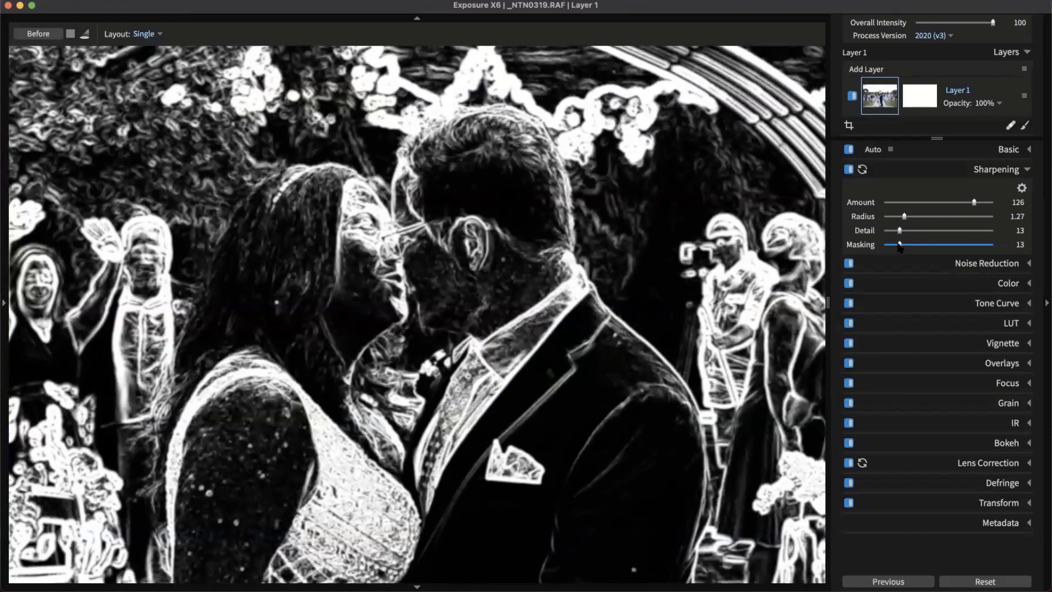
Set sharpening Masking to 14 and Amount to 56, compare on/off, and fit the photo
left_click_drag(900, 245, 900, 245)
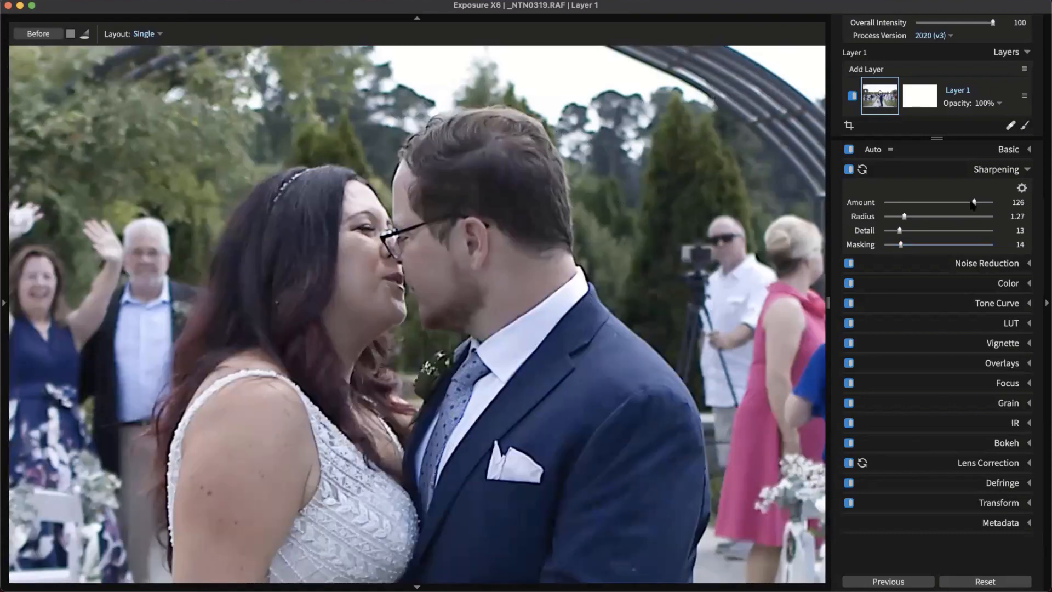
left_click_drag(976, 202, 926, 203)
left_click(849, 169)
left_click(849, 169)
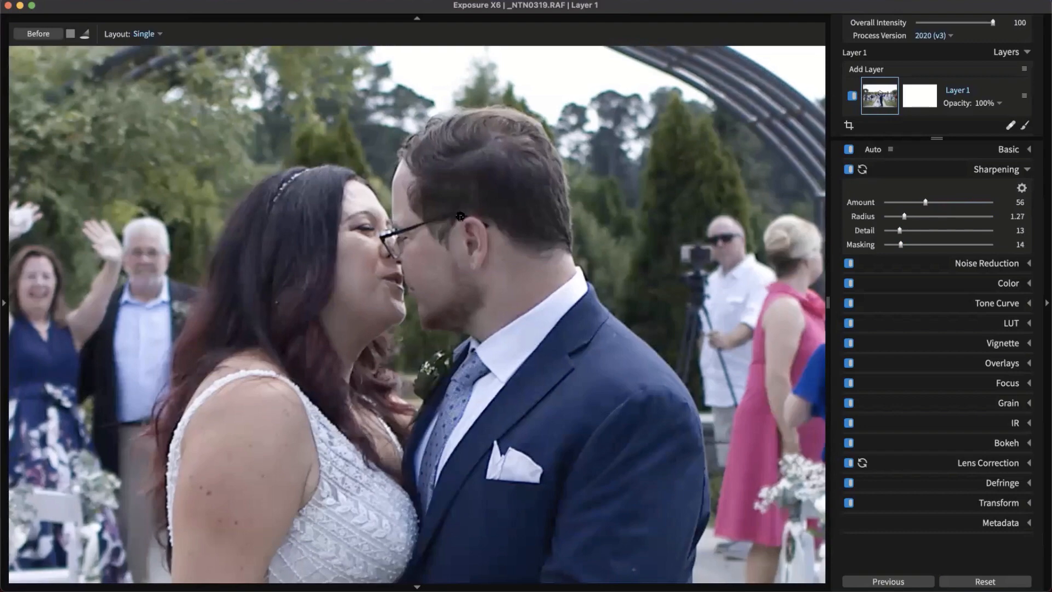
left_click(530, 299)
left_click(531, 300)
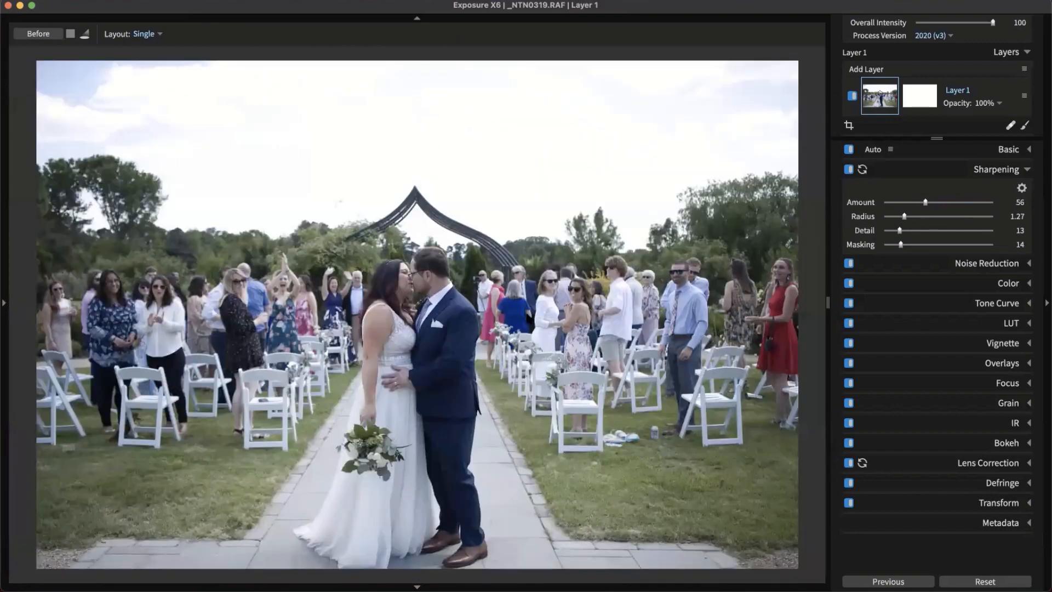
left_click(1007, 173)
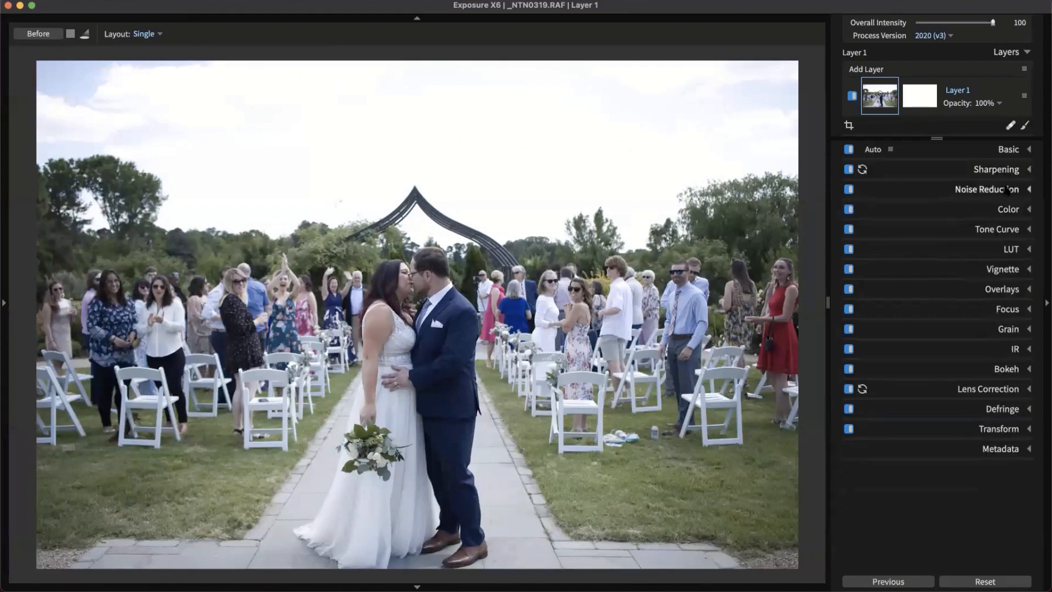
Expand Noise Reduction and zoom into the suit to inspect the colour noise
left_click(1005, 196)
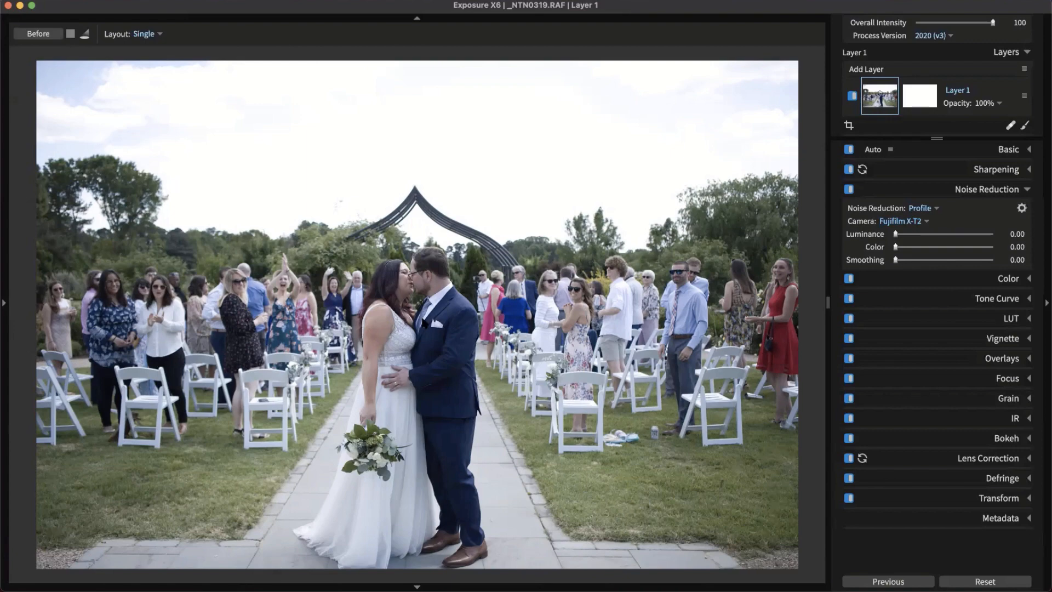
left_click(427, 323)
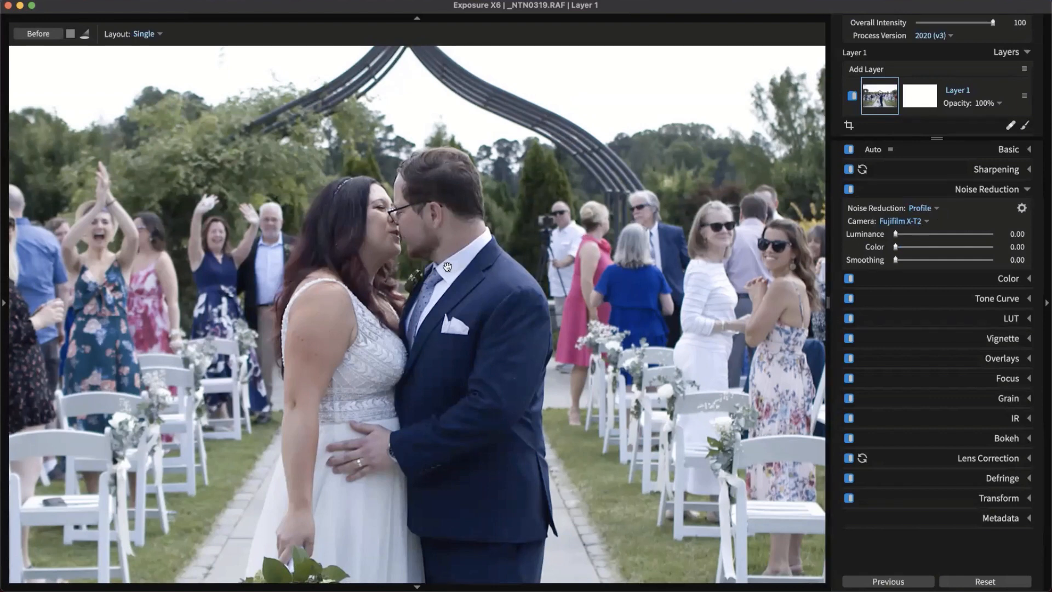
scroll(448, 267, "up", 3)
scroll(504, 332, "up", 3)
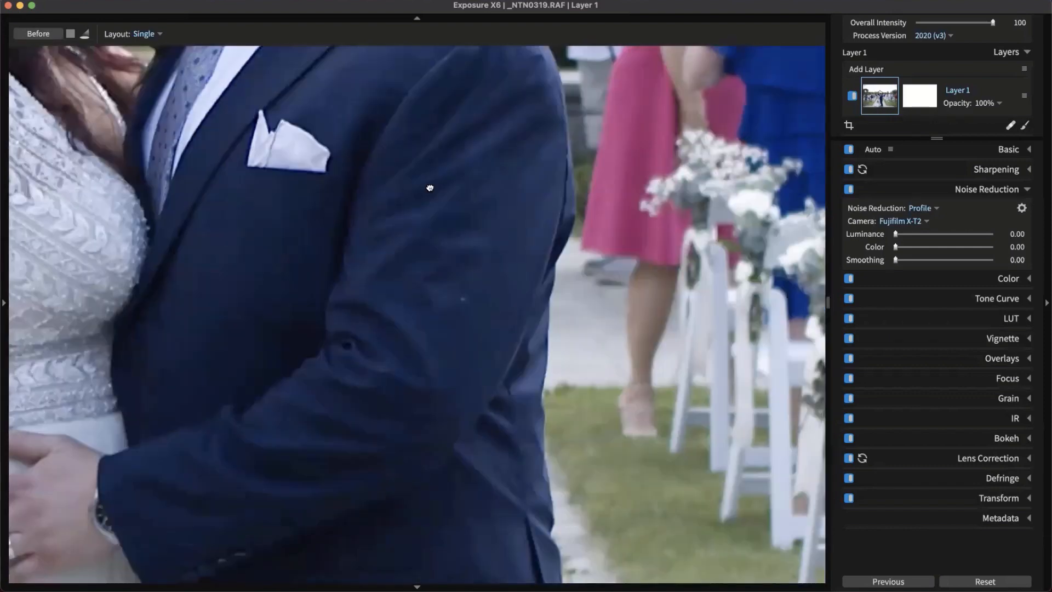
scroll(427, 185, "down", 5)
scroll(422, 284, "up", 3)
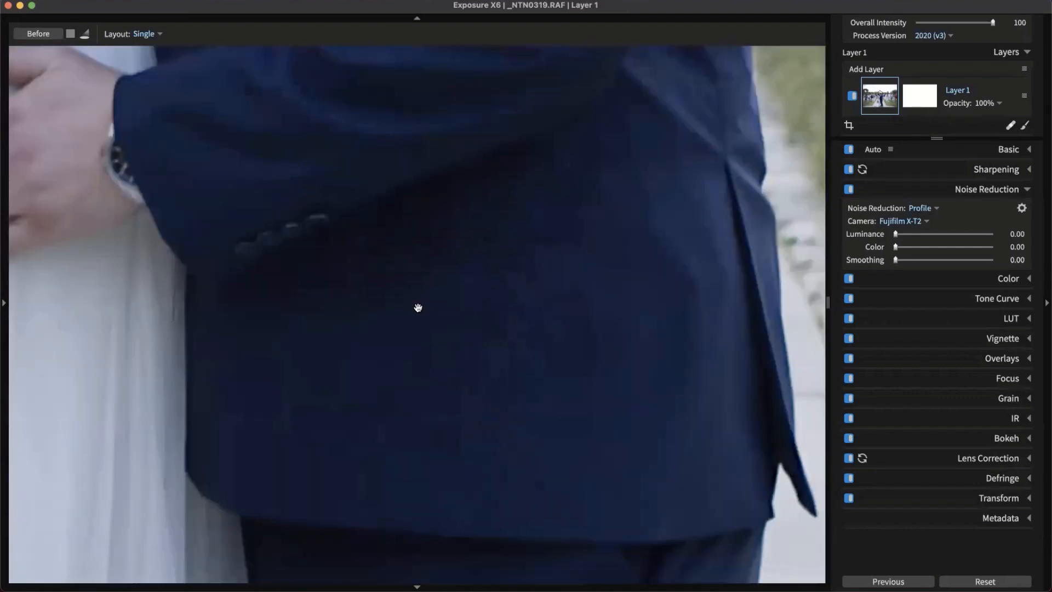
scroll(419, 305, "up", 2)
scroll(502, 286, "down", 2)
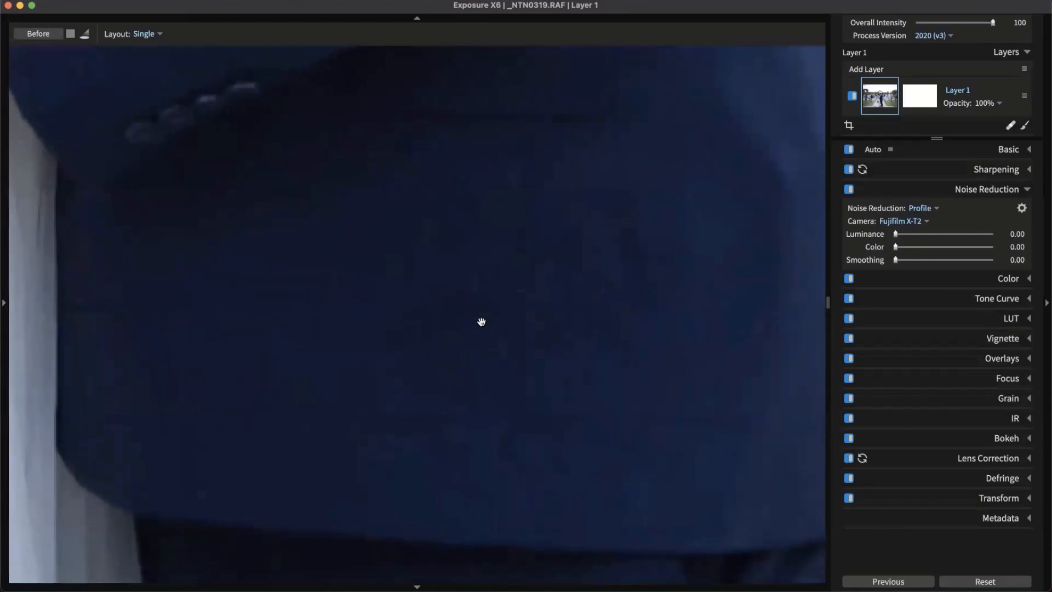
Set the noise reduction Color slider to 0.47 and zoom back out to the whole photo
left_click_drag(895, 247, 944, 252)
left_click_drag(935, 251, 922, 250)
left_click(918, 247)
left_click(439, 324)
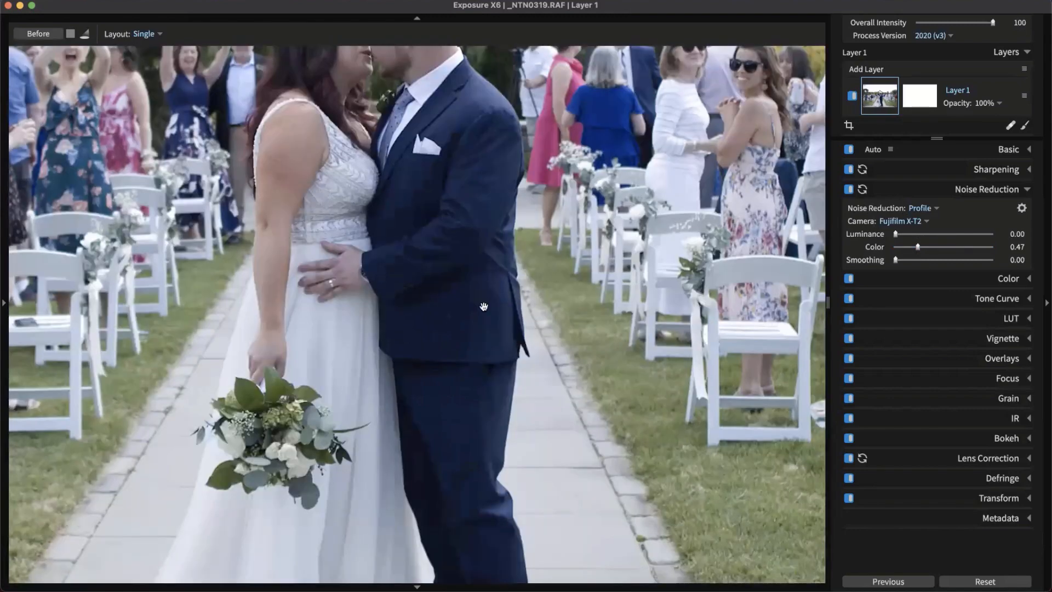
scroll(479, 308, "down", 2)
scroll(423, 230, "down", 3)
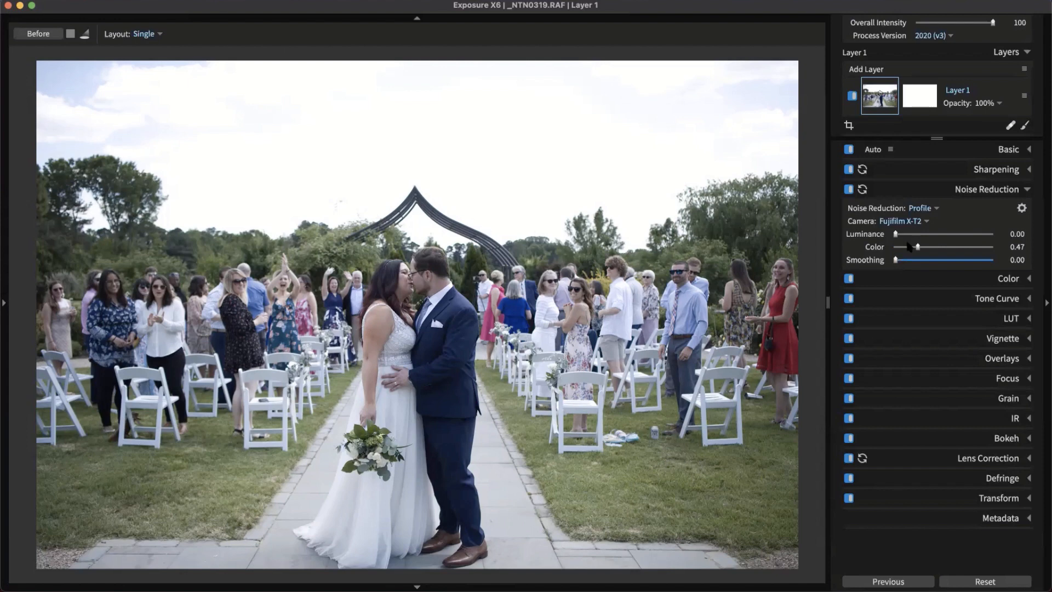
left_click(980, 192)
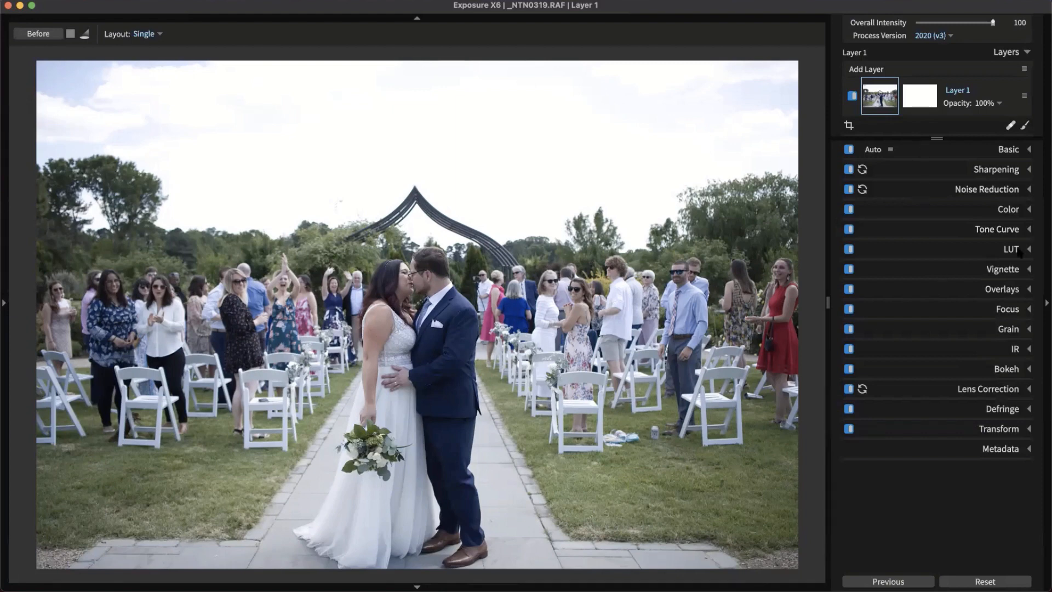
left_click(1000, 430)
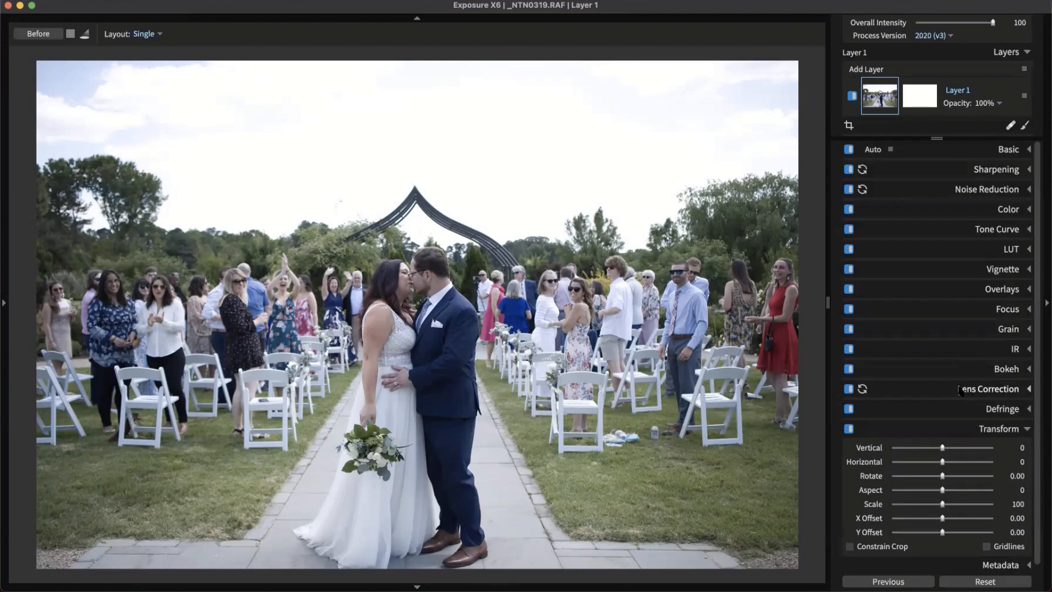
left_click_drag(943, 449, 943, 450)
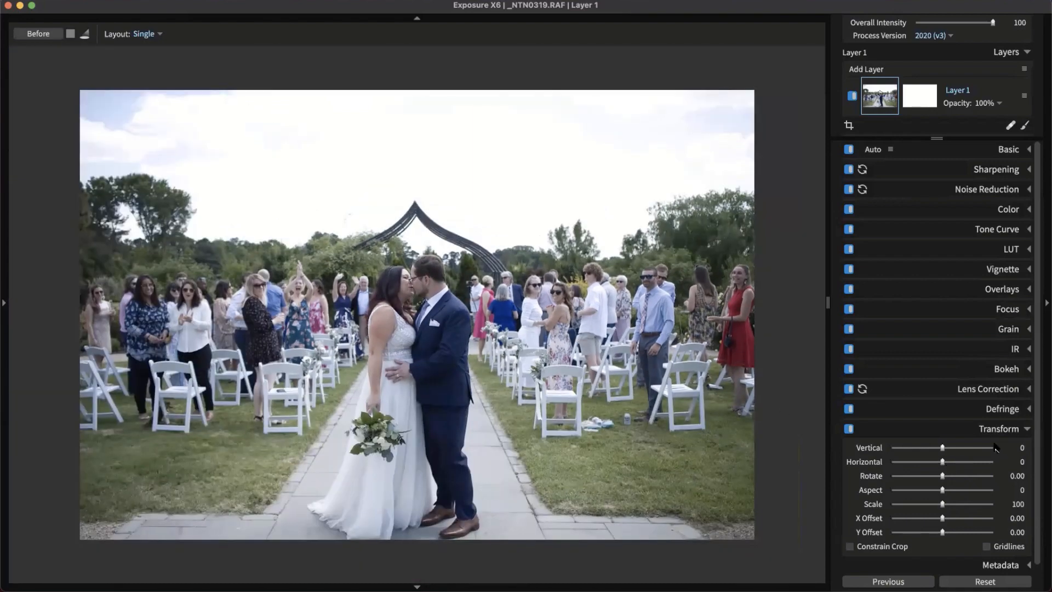
left_click(998, 438)
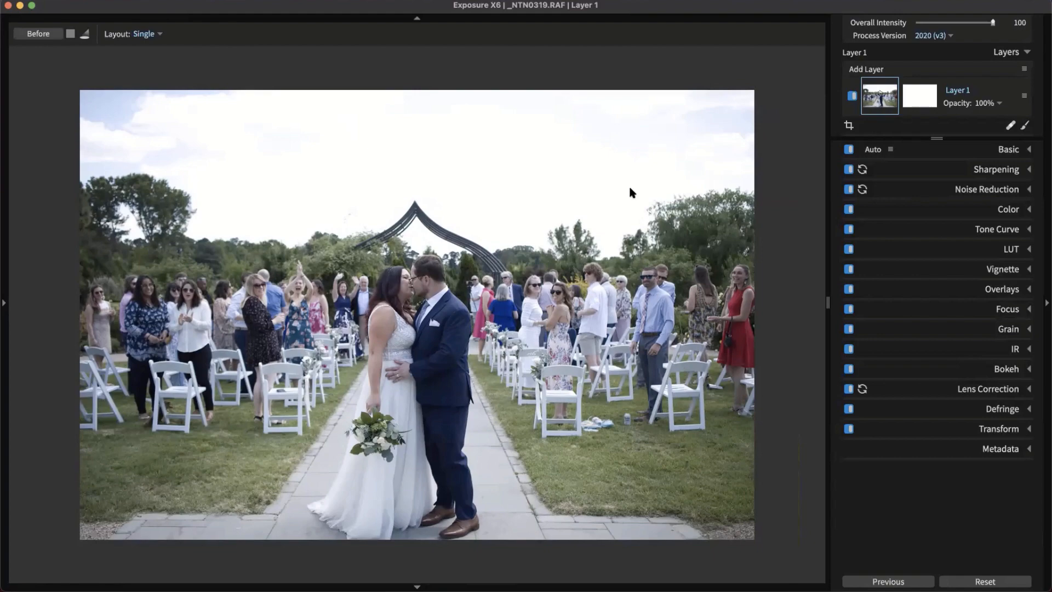
Return to the wedding thumbnails and open _NTN0370 for editing
double_click(603, 128)
left_click(493, 366)
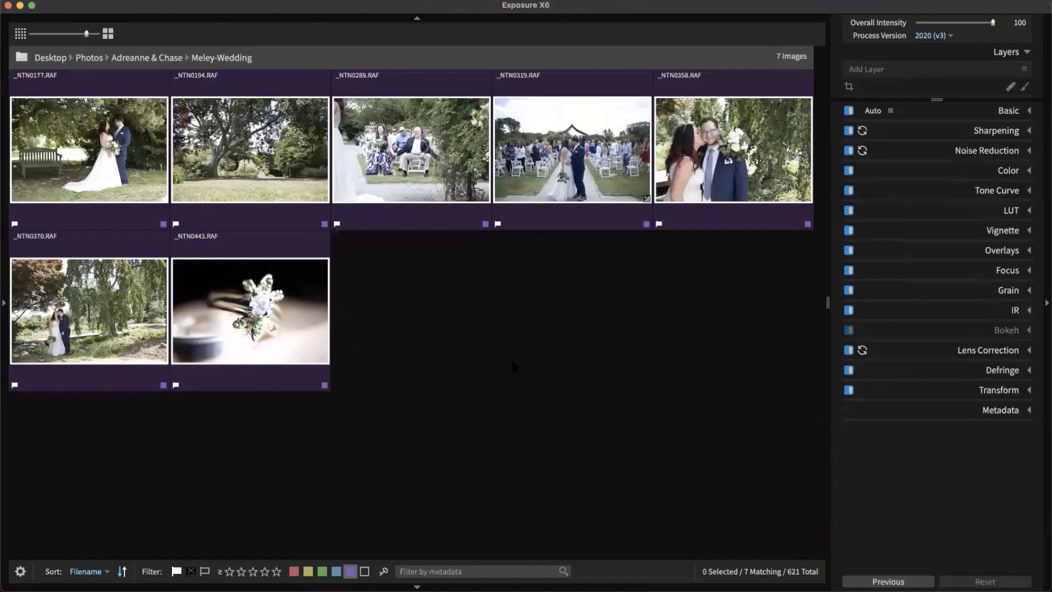
double_click(64, 316)
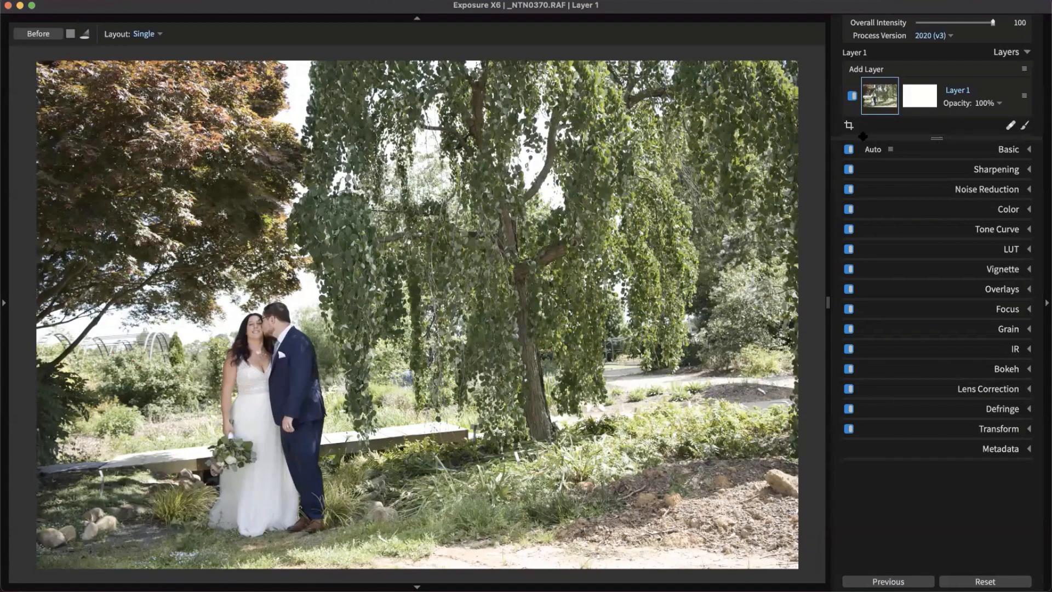
Straighten _NTN0370 about 6 degrees by drawing a level line with the Crop tool, then apply
left_click(848, 126)
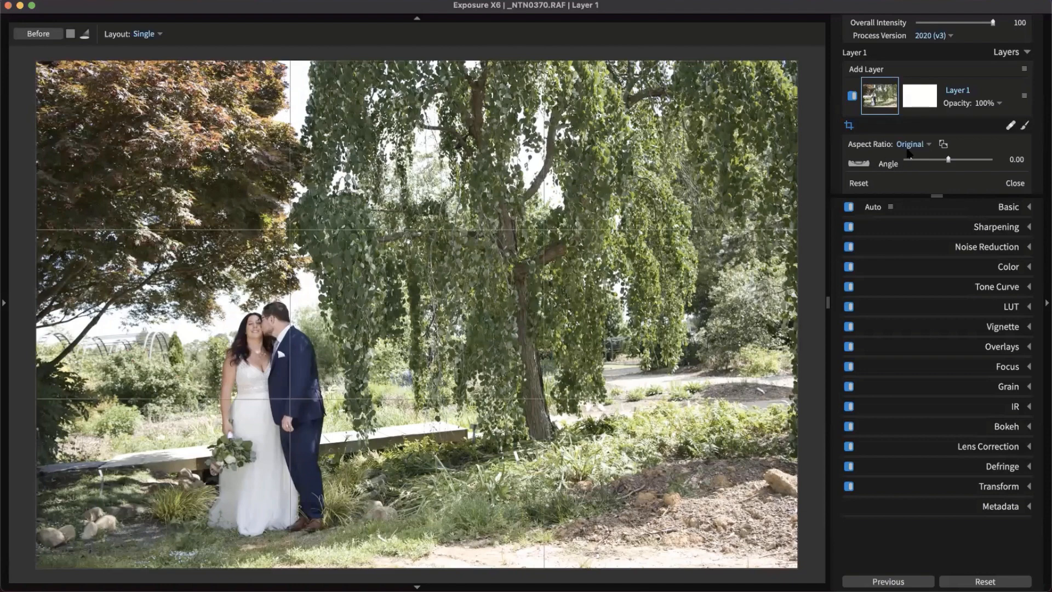
left_click_drag(949, 162, 953, 165)
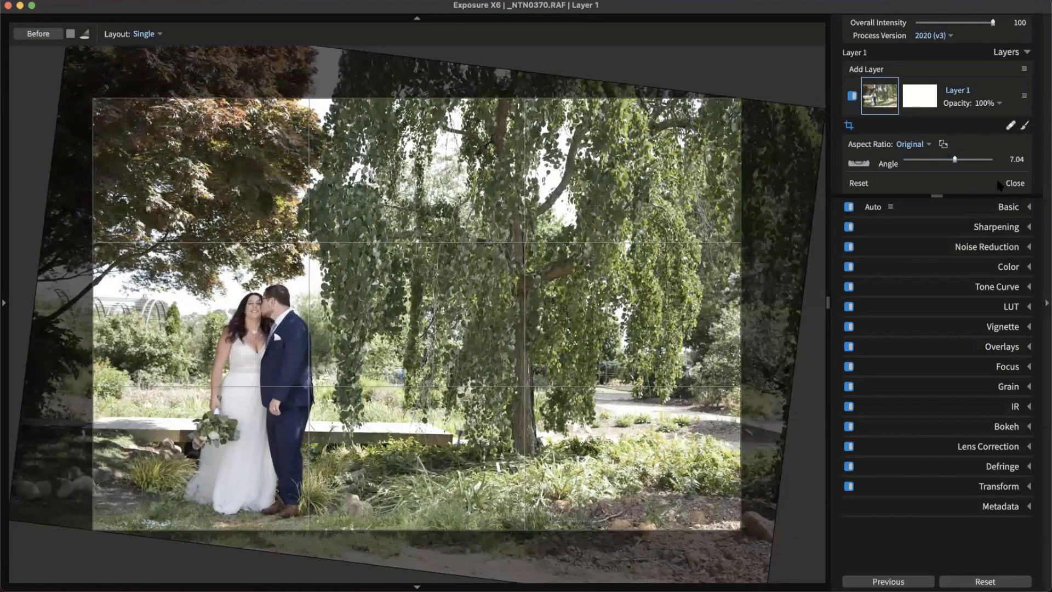
left_click(866, 185)
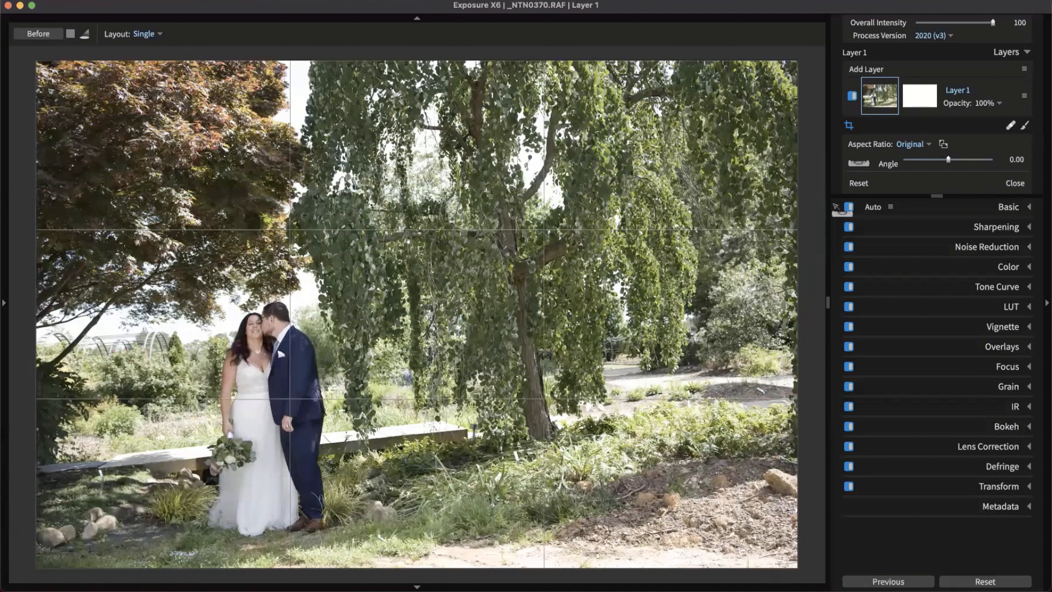
left_click(865, 171)
left_click_drag(40, 480, 530, 434)
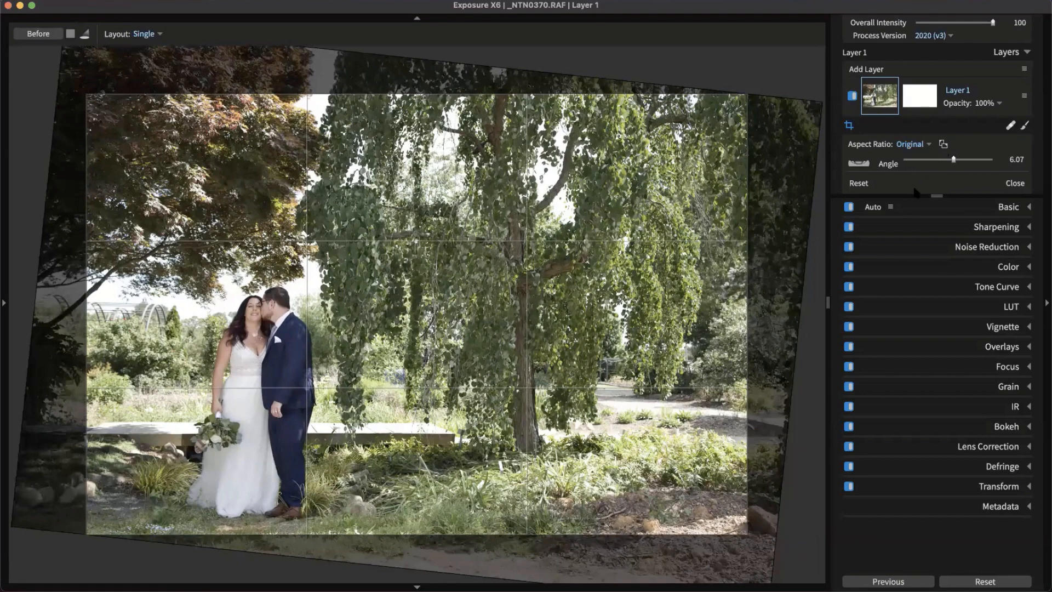
left_click(1015, 184)
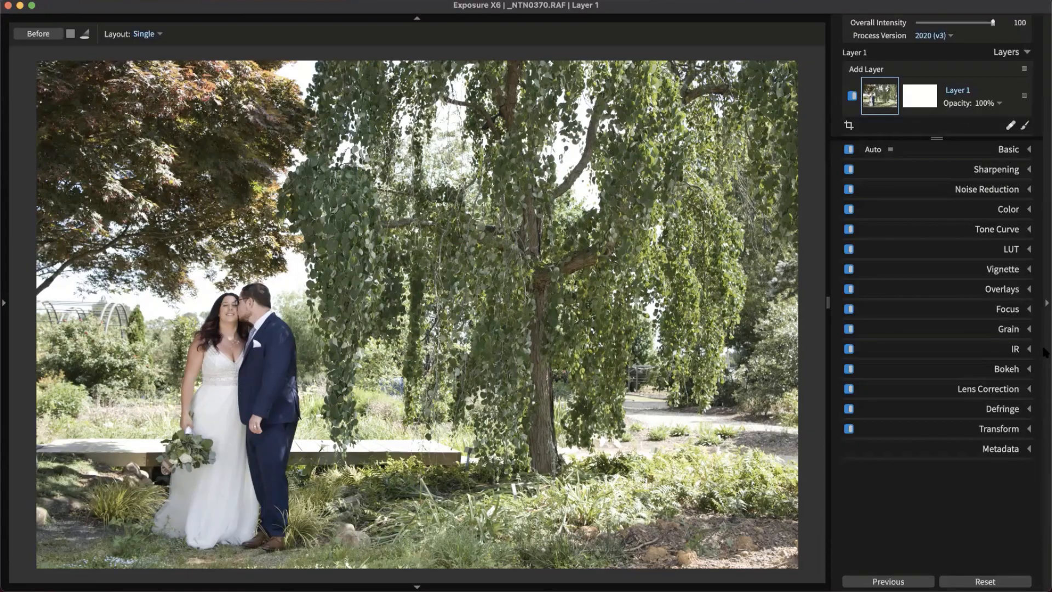
left_click(1045, 353)
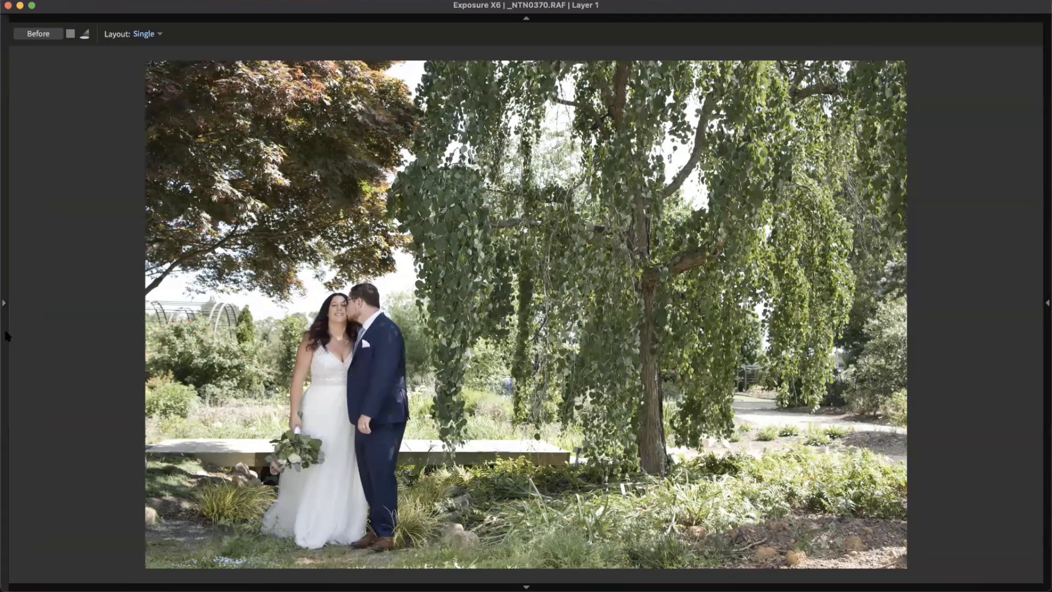
Expand the Color Films - Print presets and preview looks like Kodak Gold 400 and Fuji Reala - Pushed 1 Stop
left_click(8, 337)
left_click(48, 86)
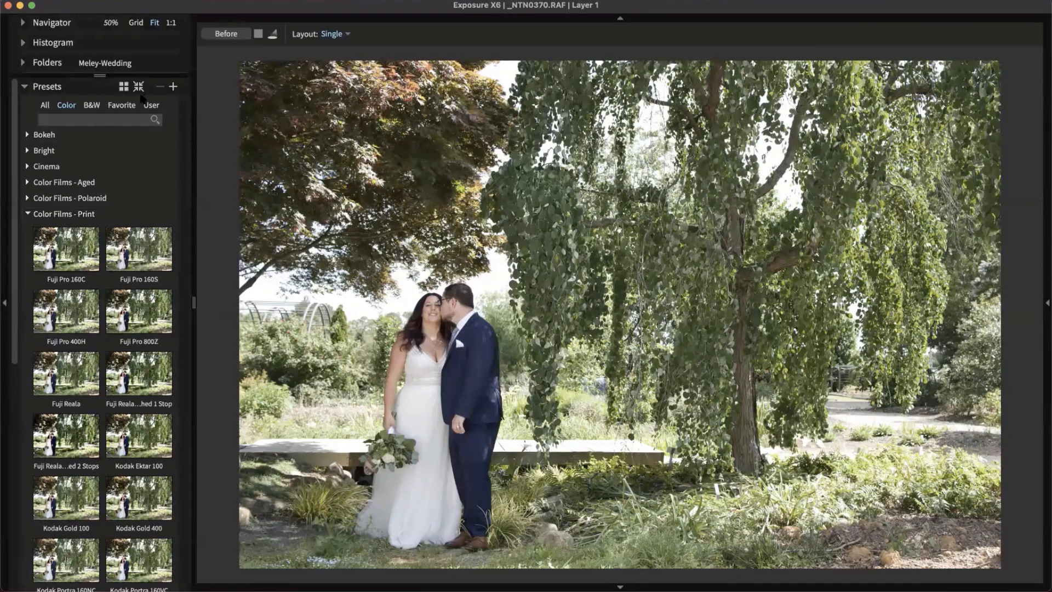
left_click(139, 86)
left_click(44, 106)
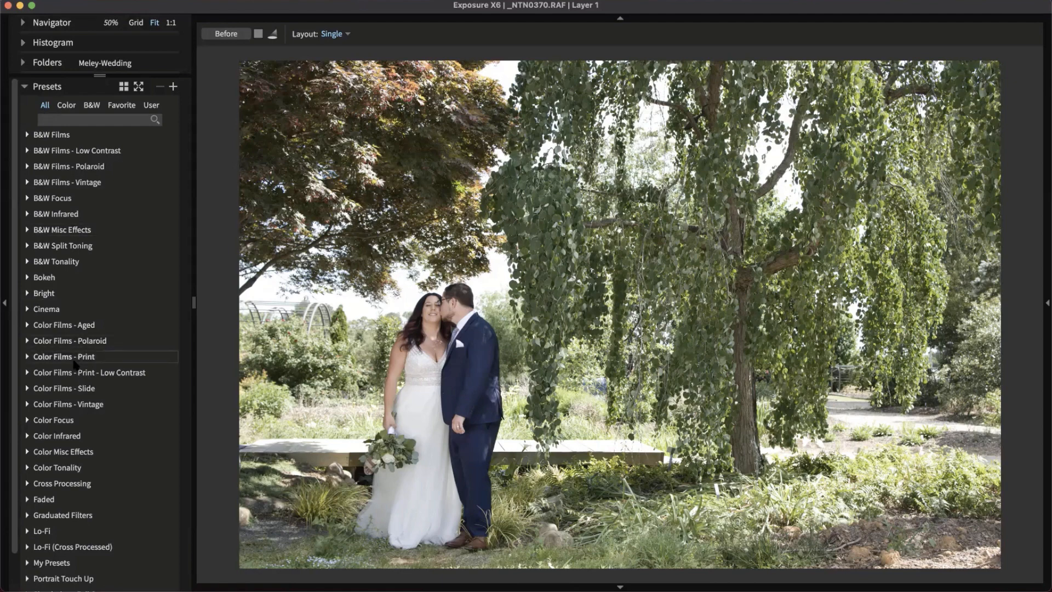
left_click(89, 358)
scroll(98, 384, "down", 5)
left_click(146, 457)
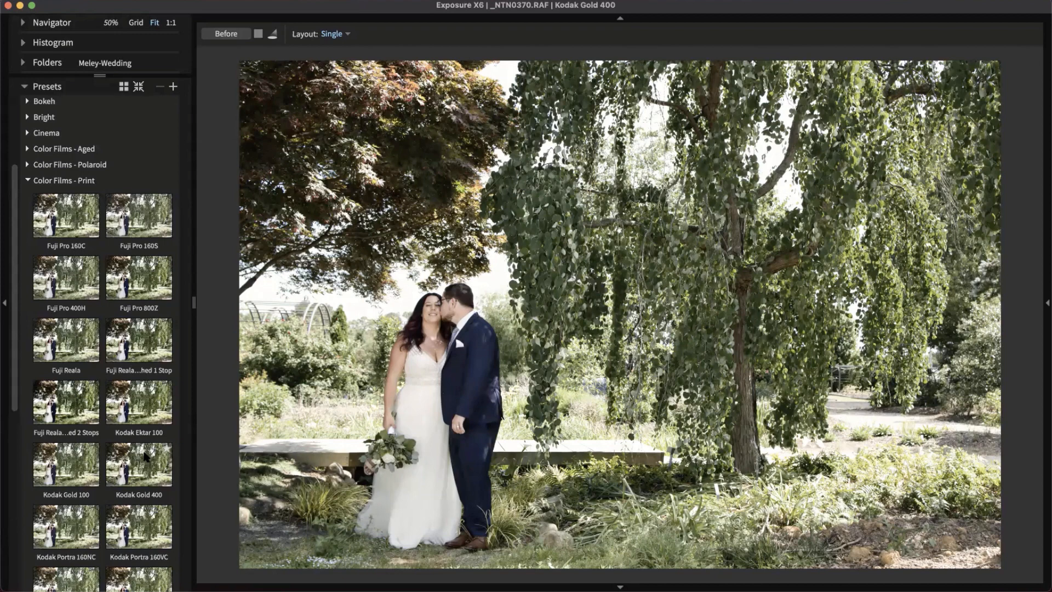
left_click(145, 400)
left_click(133, 361)
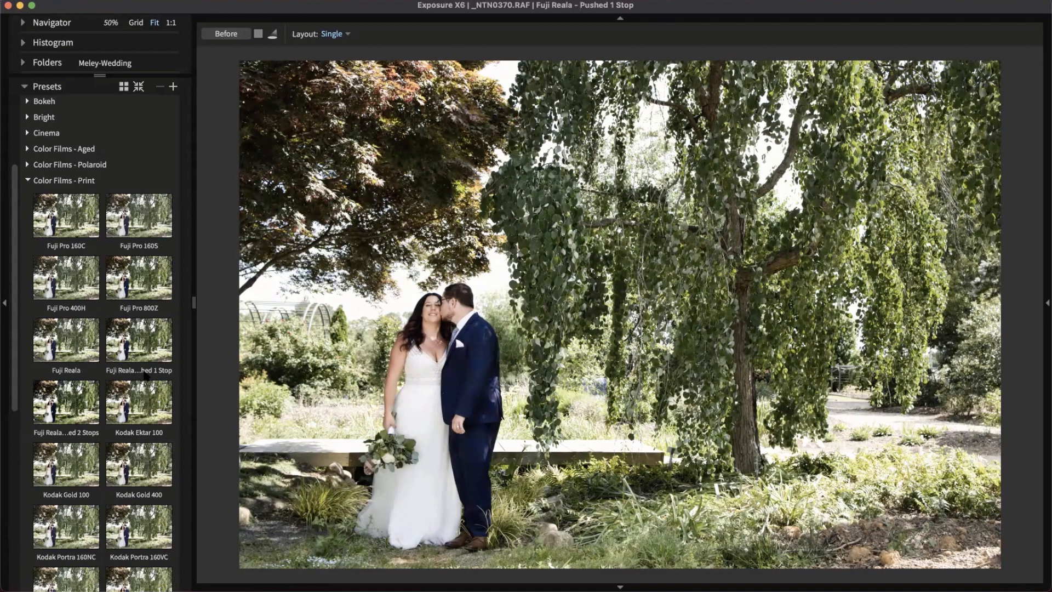
Switch the presets to large single-column previews and widen the presets panel
left_click(123, 88)
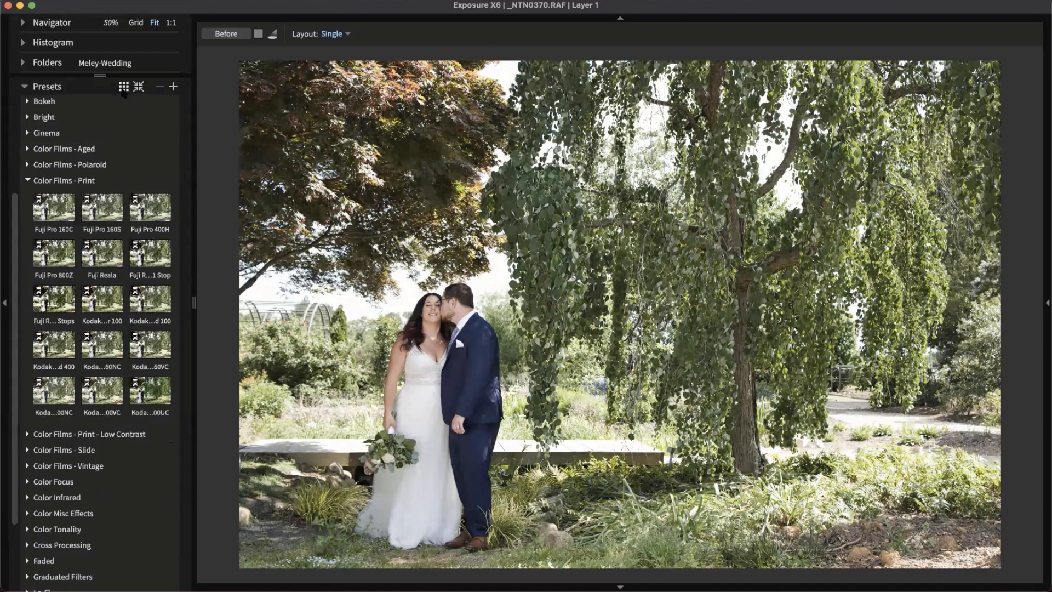
left_click(123, 88)
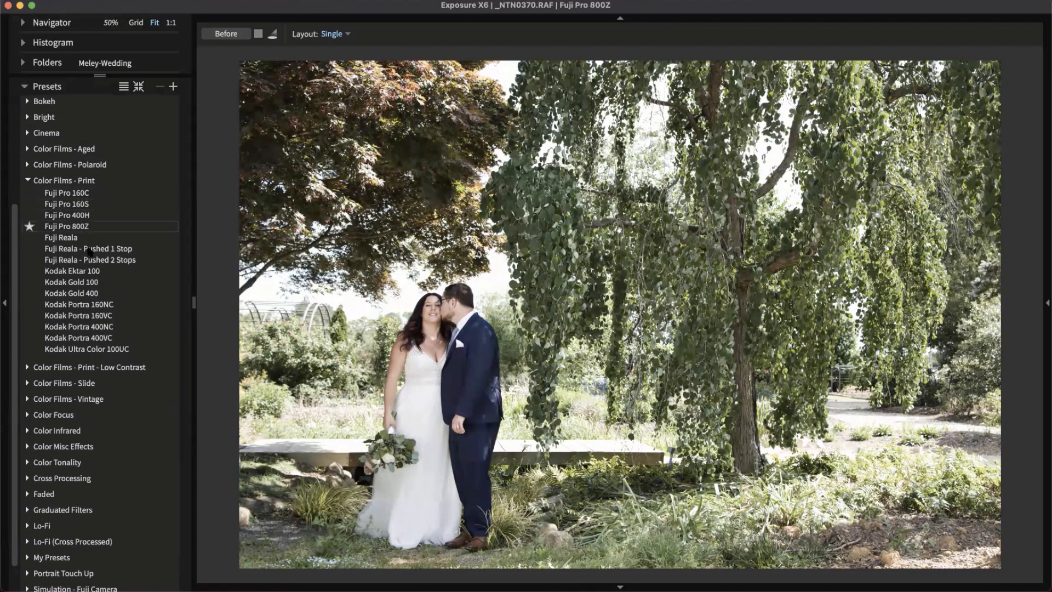
left_click(125, 86)
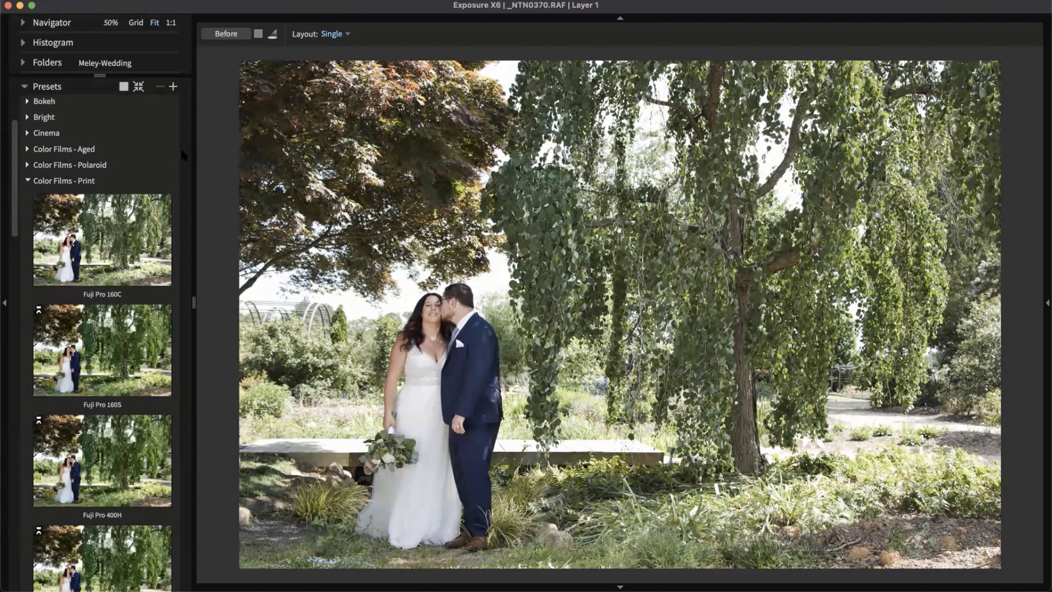
left_click_drag(270, 154, 314, 135)
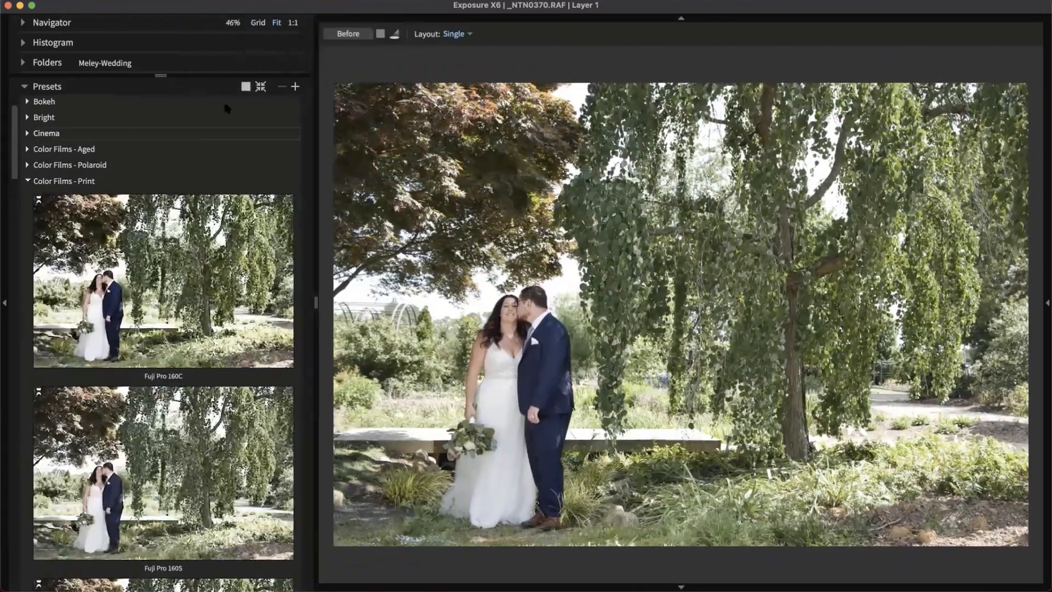
In a two-column preset grid, try Fuji Reala Pushed 1 Stop, Kodak Ektar 100, Gold 400 and Portra 400NC
left_click(245, 86)
left_click(228, 436)
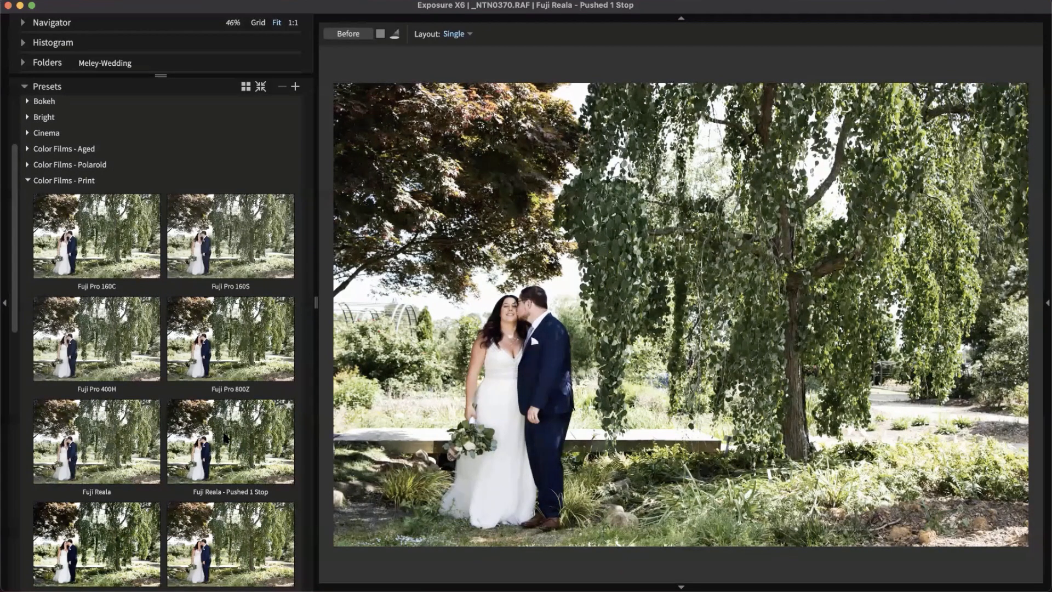
scroll(225, 436, "down", 3)
left_click(260, 441)
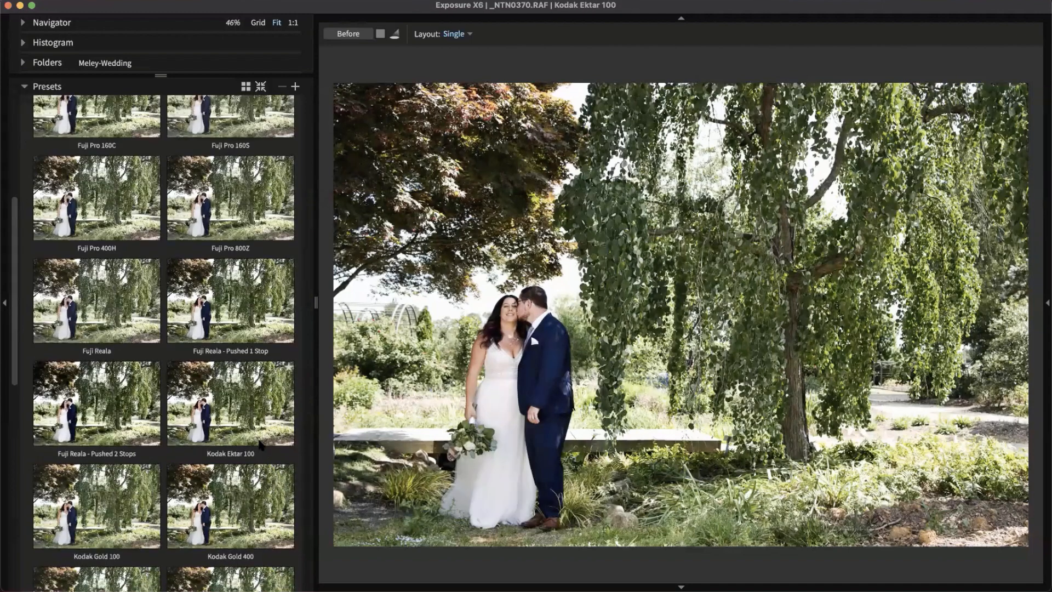
scroll(261, 444, "down", 2)
left_click(222, 416)
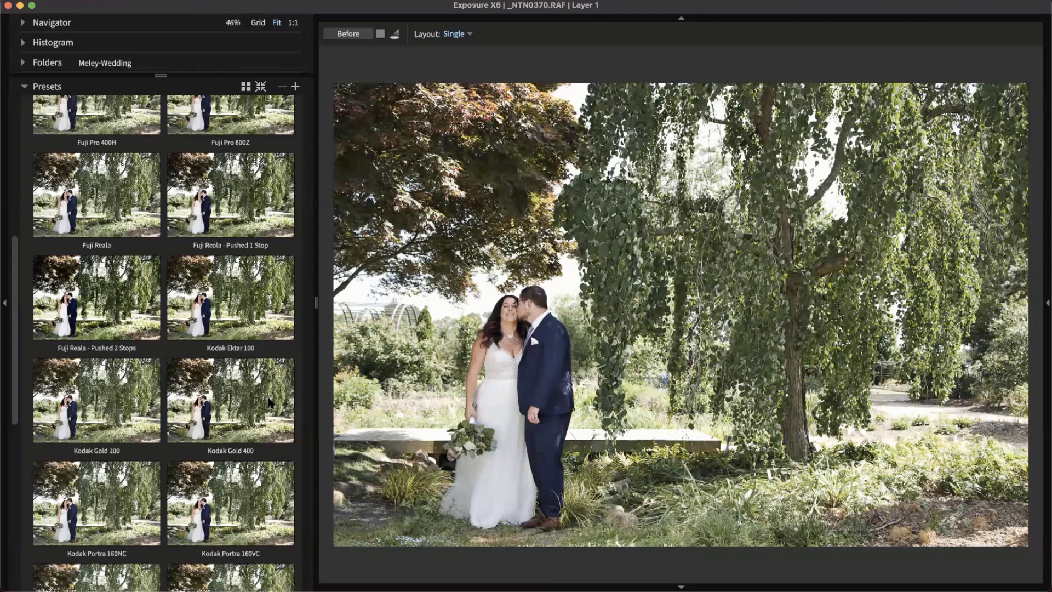
scroll(258, 408, "down", 1)
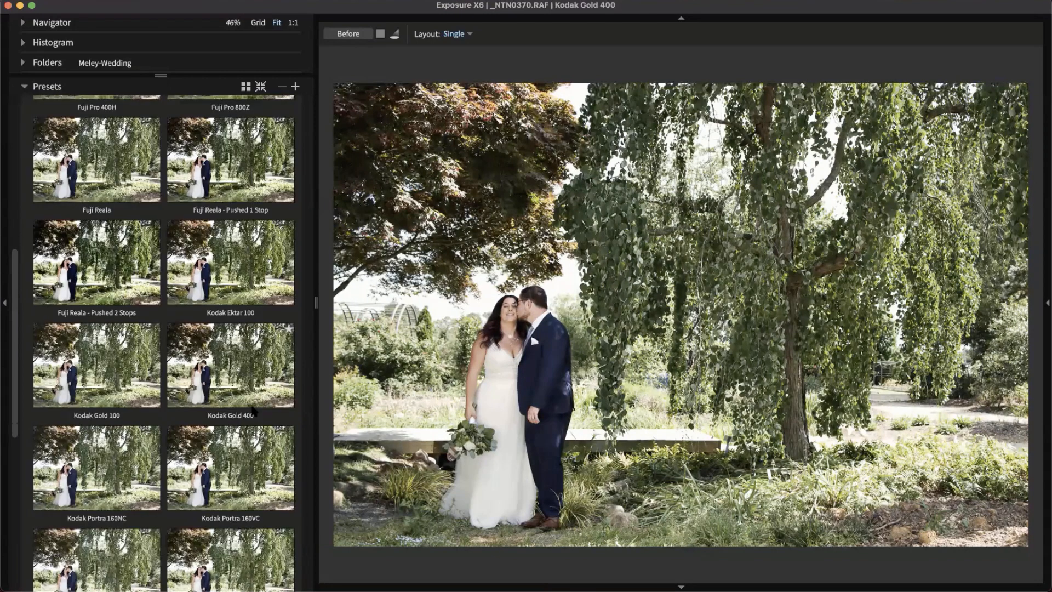
scroll(250, 405, "down", 6)
left_click(110, 378)
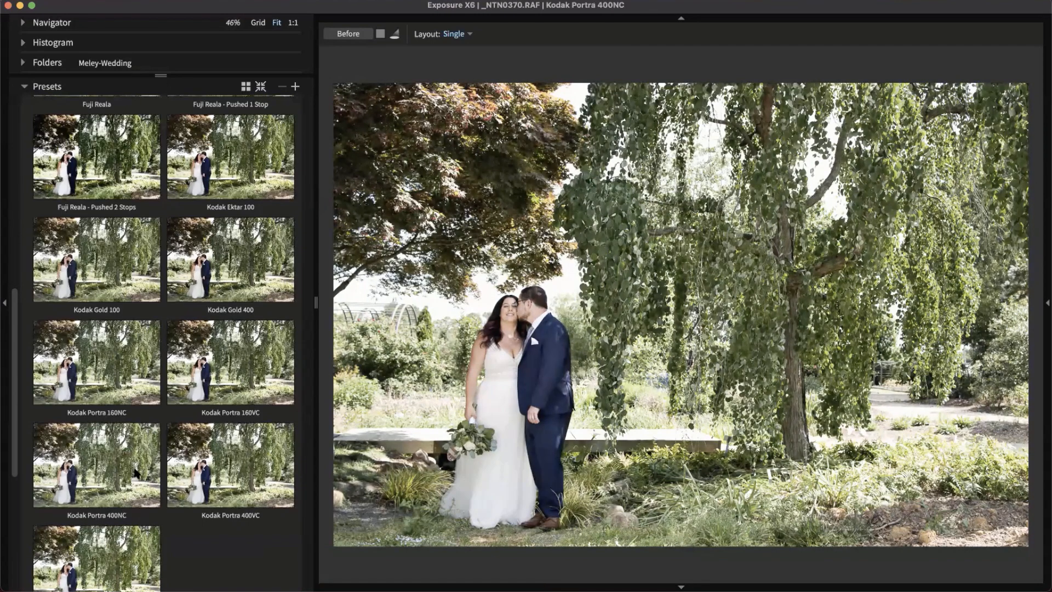
scroll(136, 473, "up", 1)
scroll(136, 473, "down", 1)
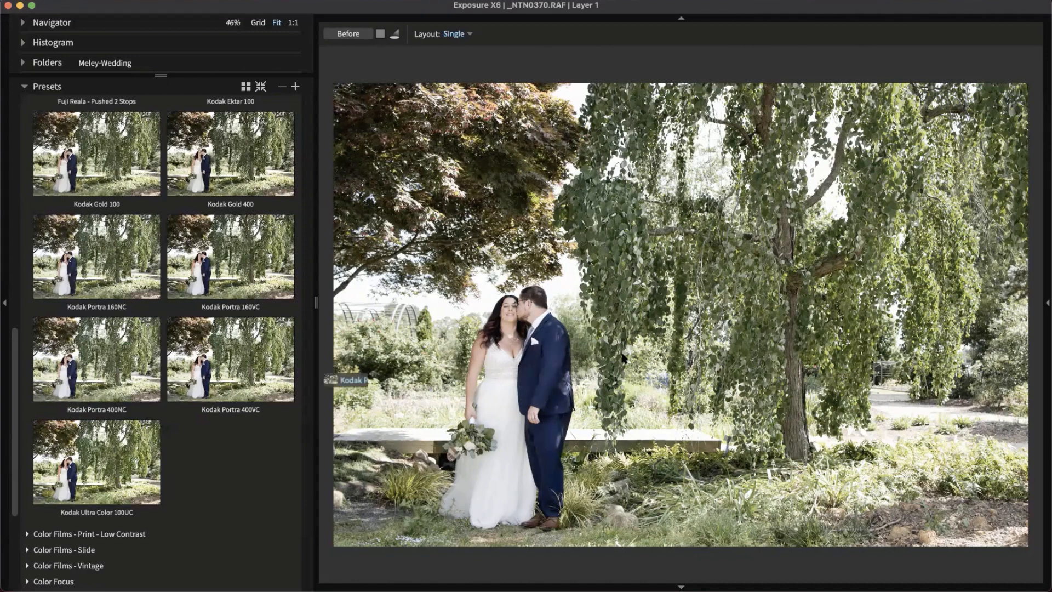
Apply the Kodak Portra 400VC look, show the layers panel, and scroll presets to the top
left_click(213, 360)
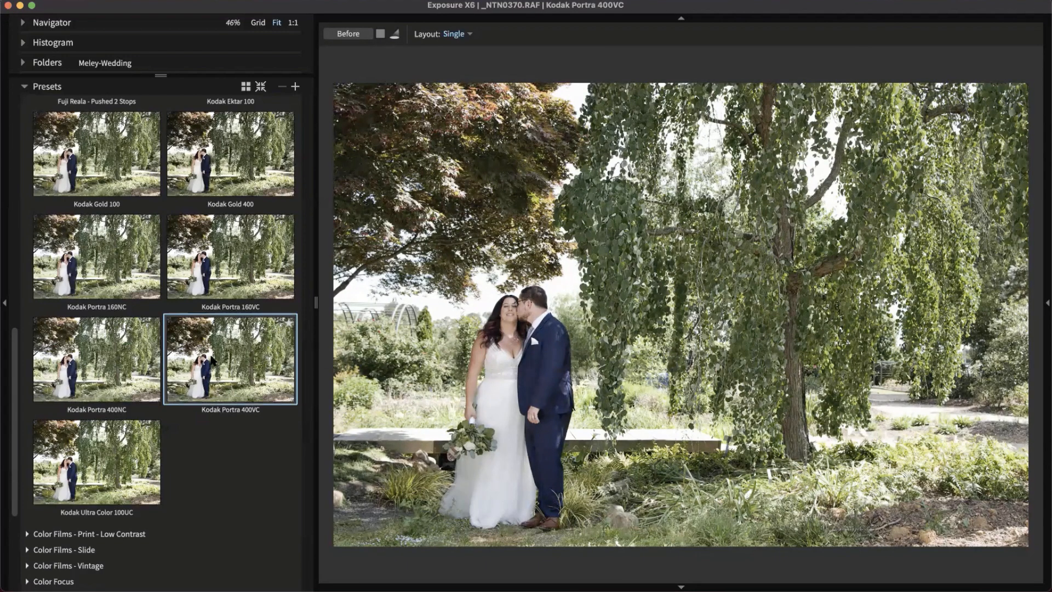
left_click(1047, 302)
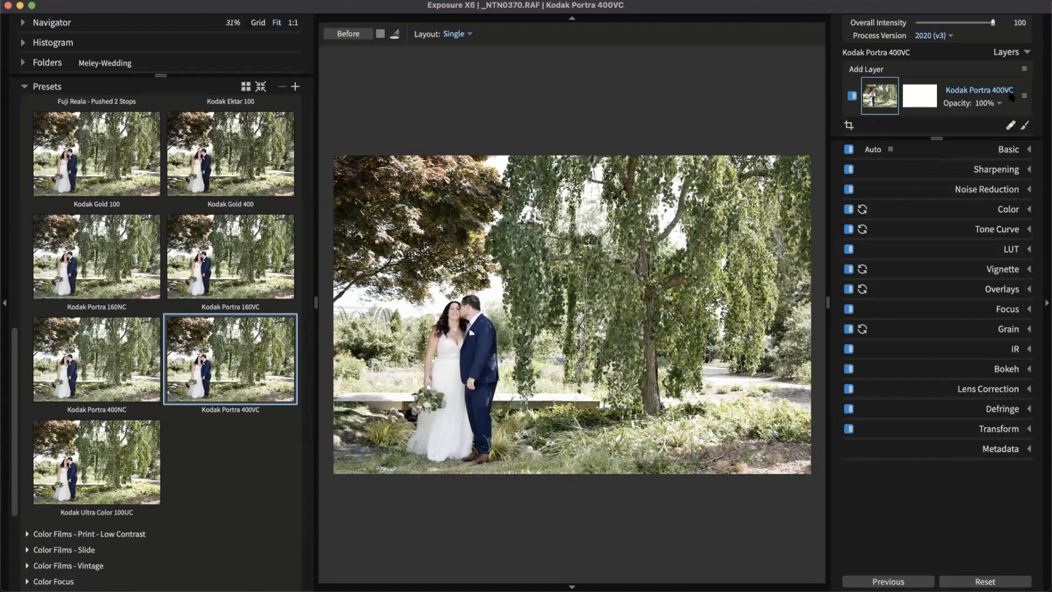
scroll(178, 378, "up", 3)
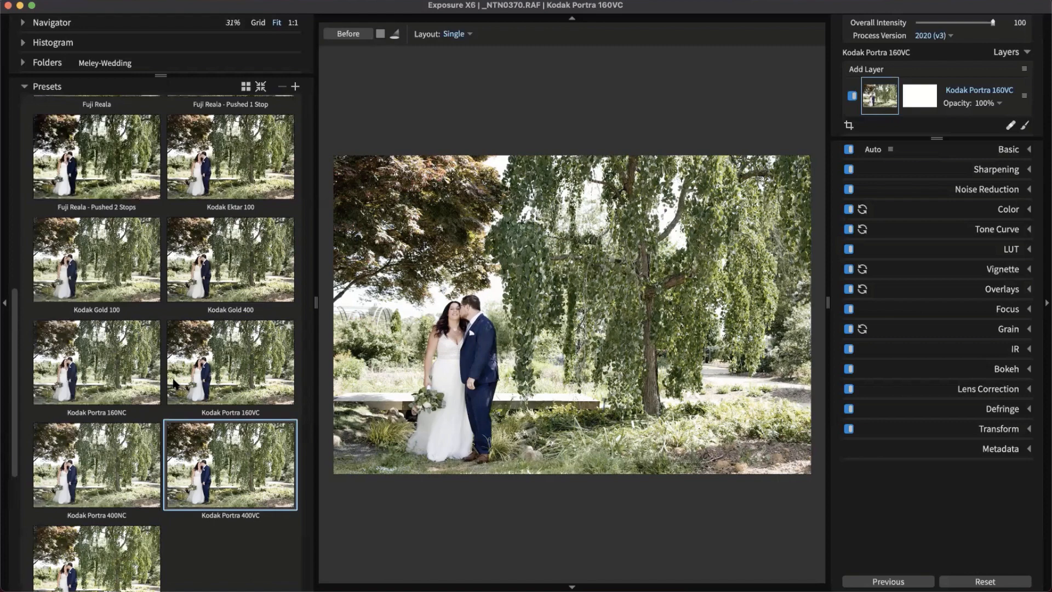
scroll(96, 171, "up", 7)
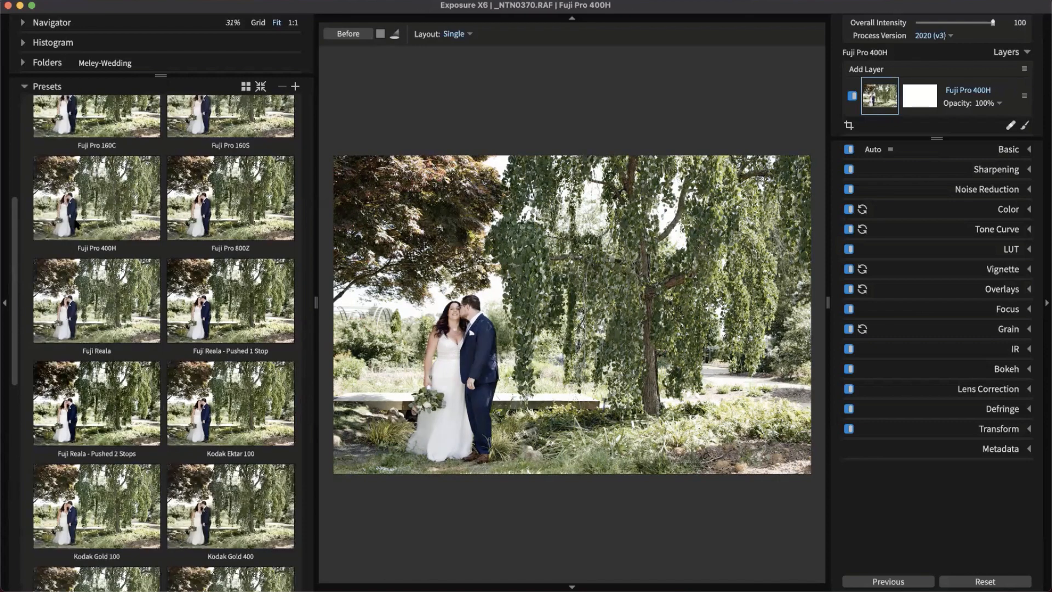
scroll(96, 172, "up", 9)
Browse the preset groups, leaving Color Films - Aged expanded
left_click(55, 213)
left_click(55, 213)
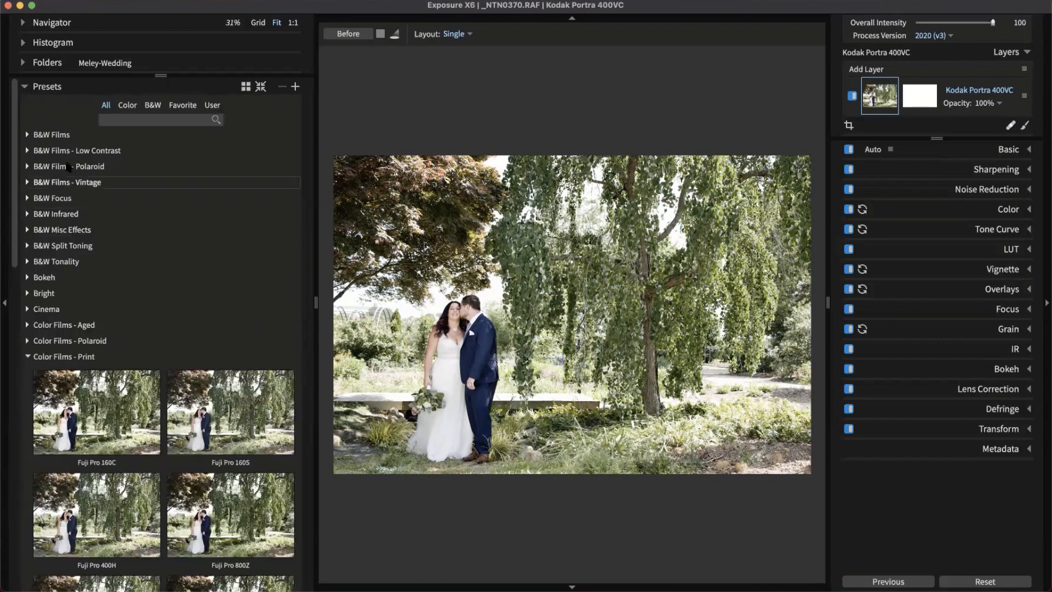
left_click(45, 325)
Add Color Photo - Dust & Scratches as a new layer at 58% opacity
scroll(110, 384, "down", 5)
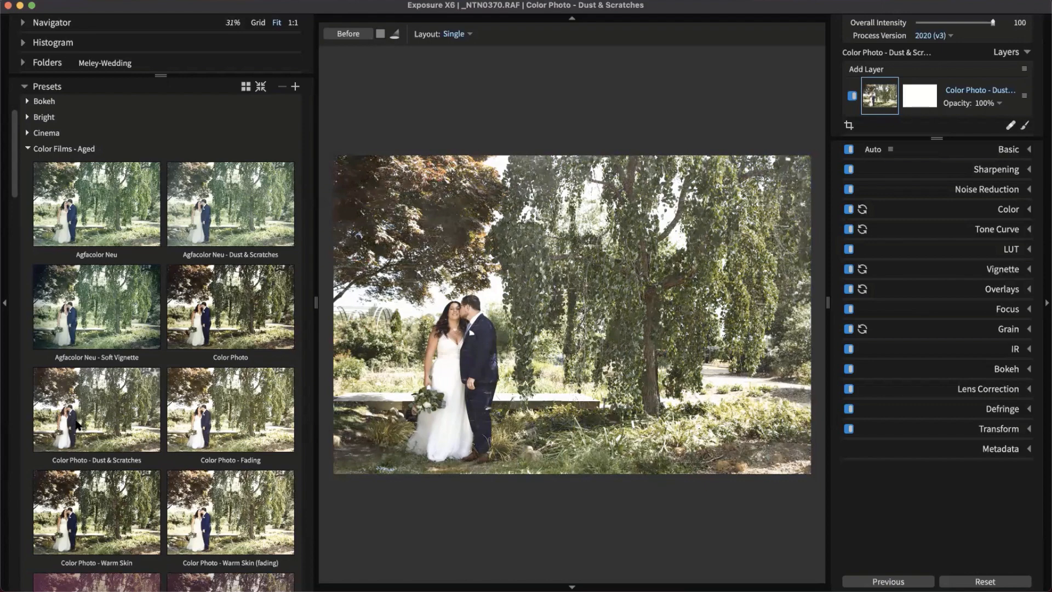
left_click_drag(75, 422, 873, 83)
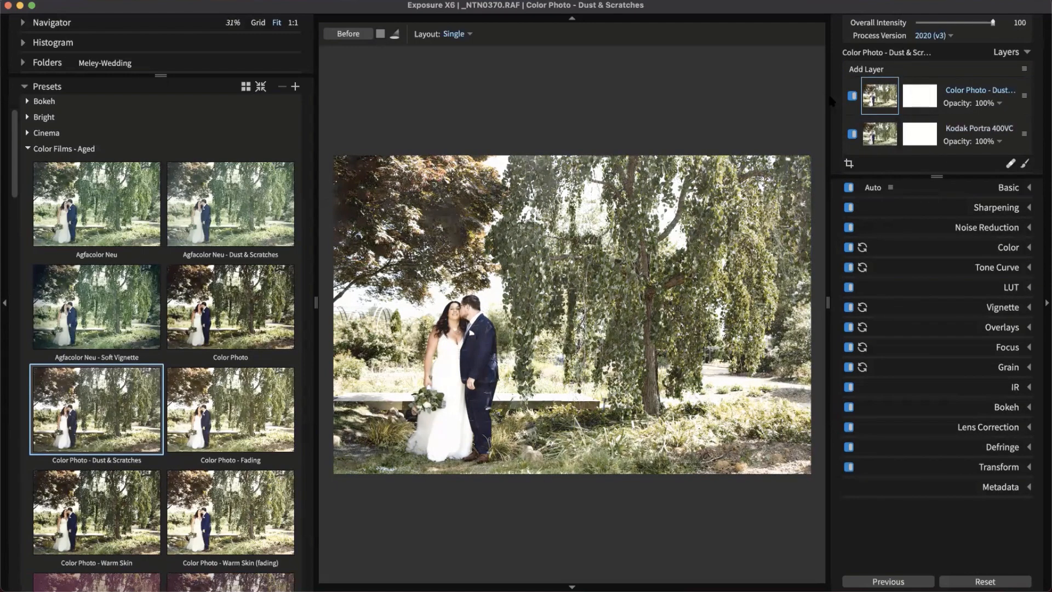
left_click_drag(831, 102, 813, 88)
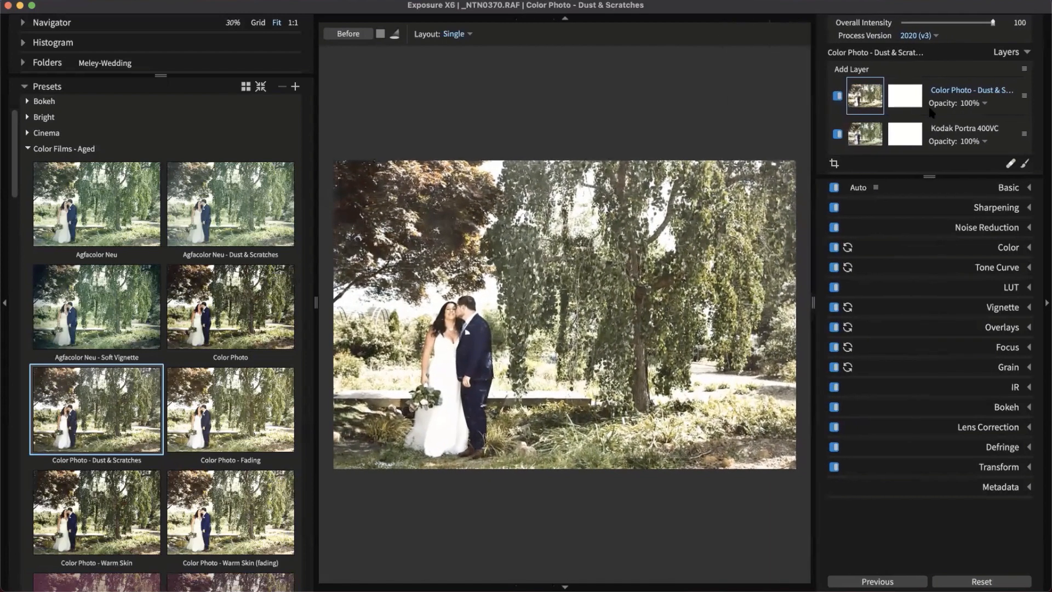
left_click(980, 104)
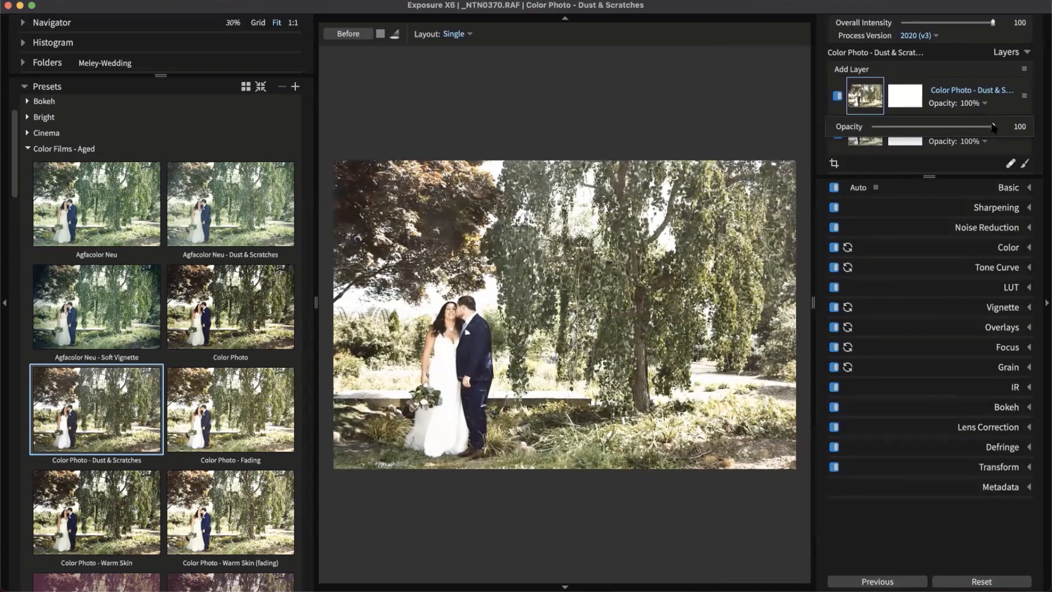
left_click_drag(995, 128, 943, 128)
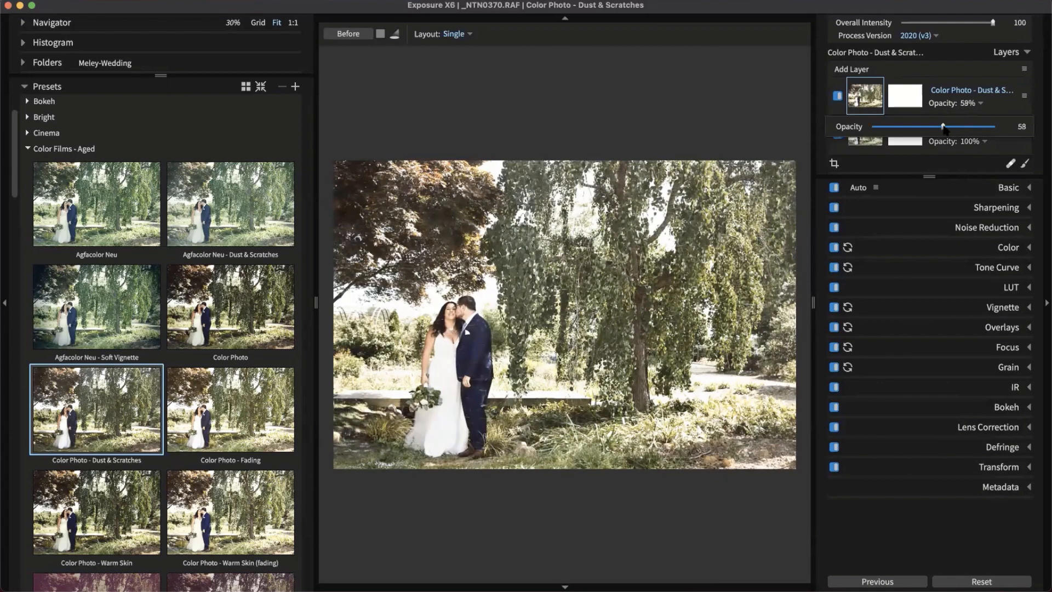
left_click(837, 97)
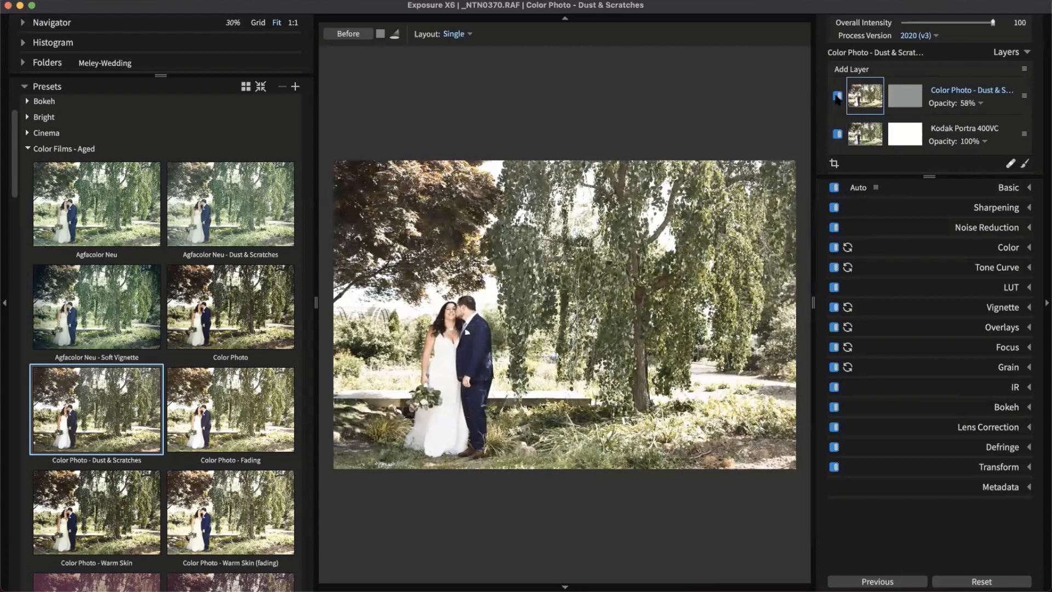
Toggle the Dust & Scratches layer to compare, then delete it
left_click(838, 97)
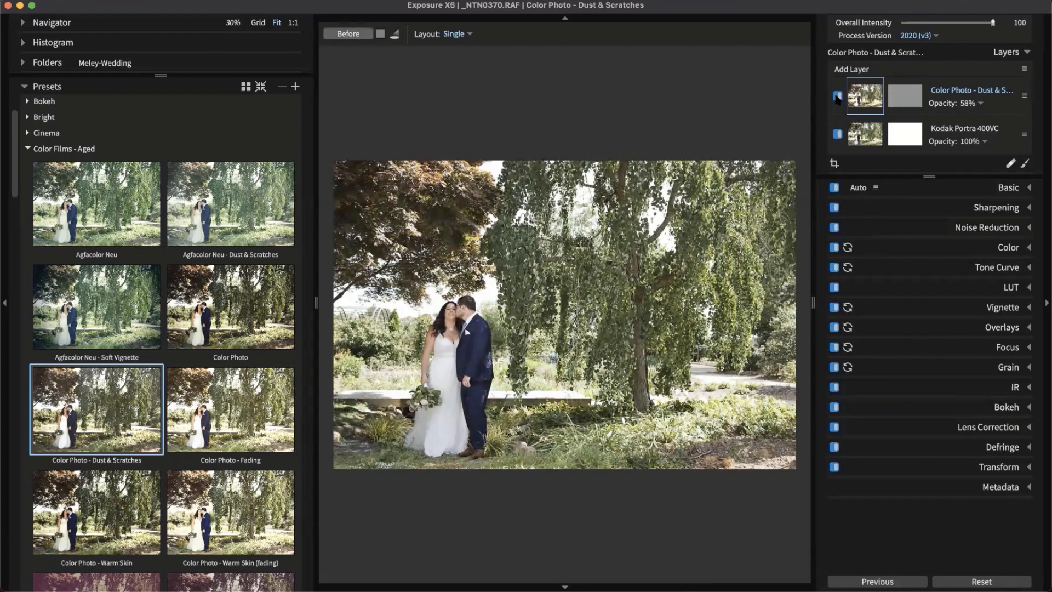
left_click(837, 97)
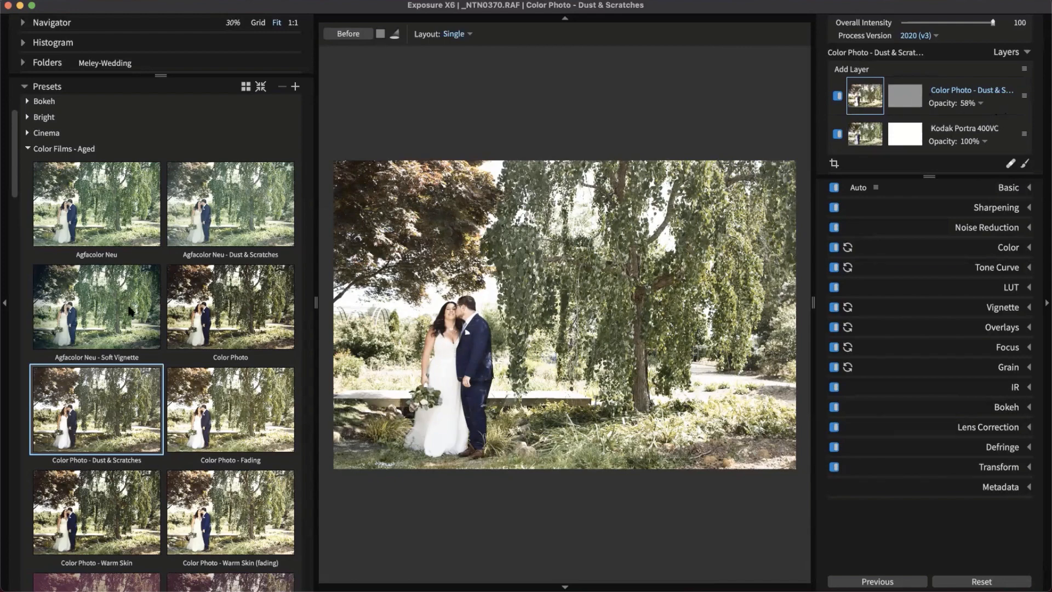
left_click(147, 258)
right_click(994, 100)
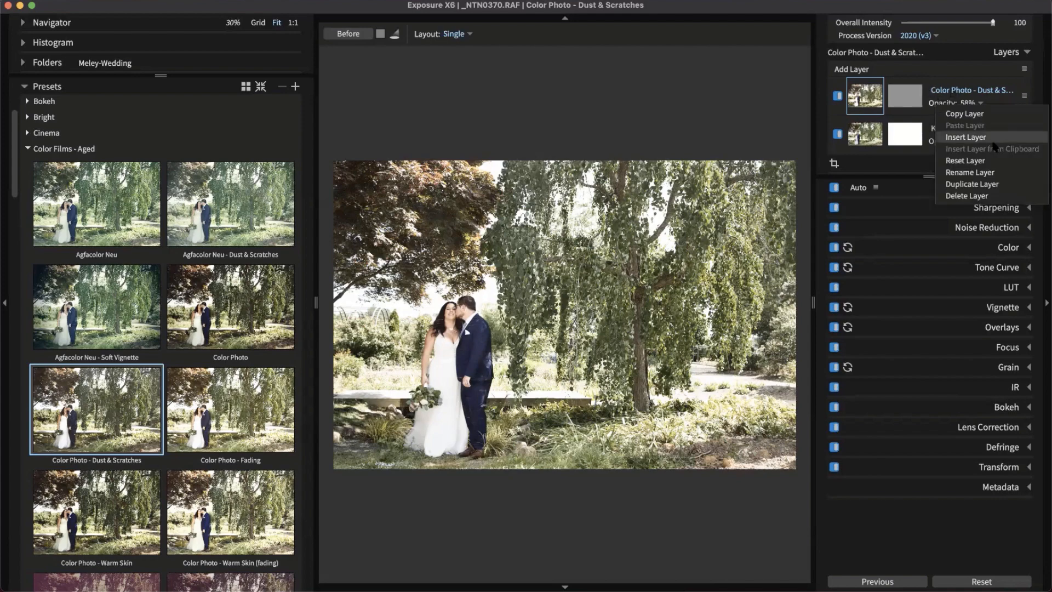
left_click(983, 197)
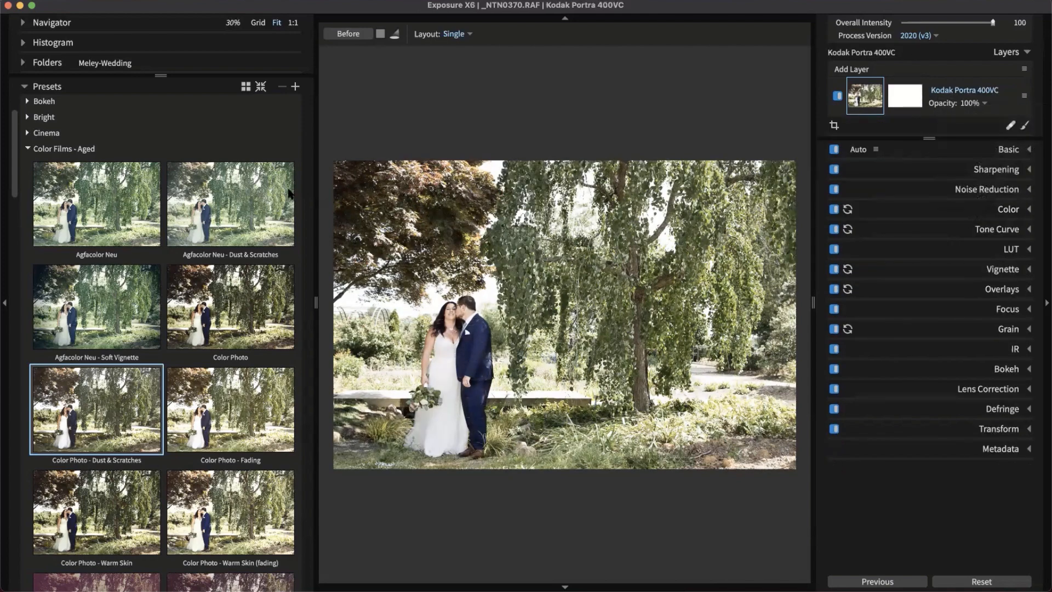
Collapse all preset groups, switch to grid view, and hide the presets list
left_click(57, 151)
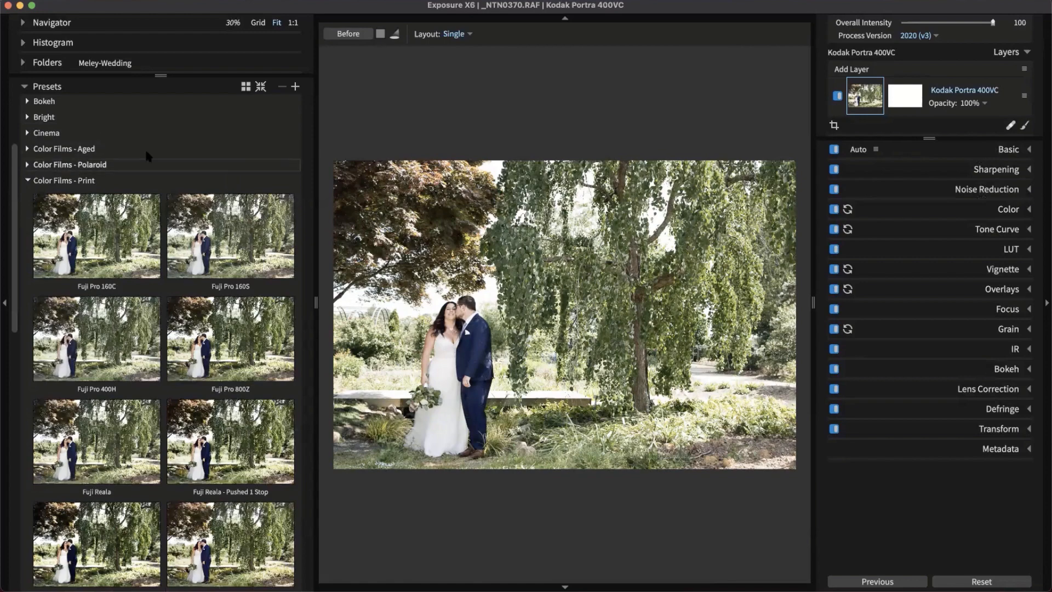
left_click(260, 86)
left_click(261, 86)
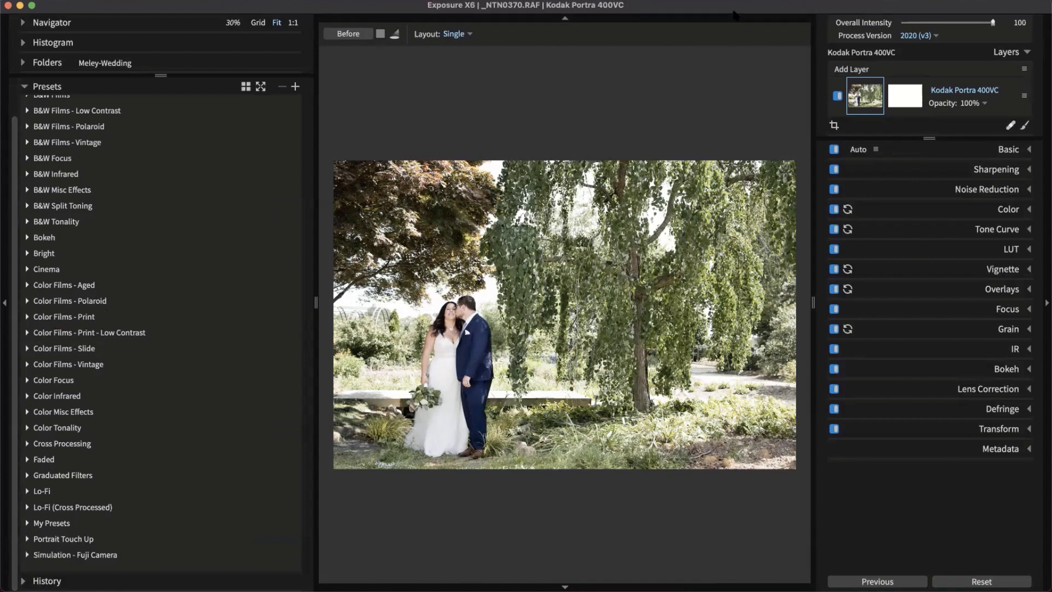
key("g")
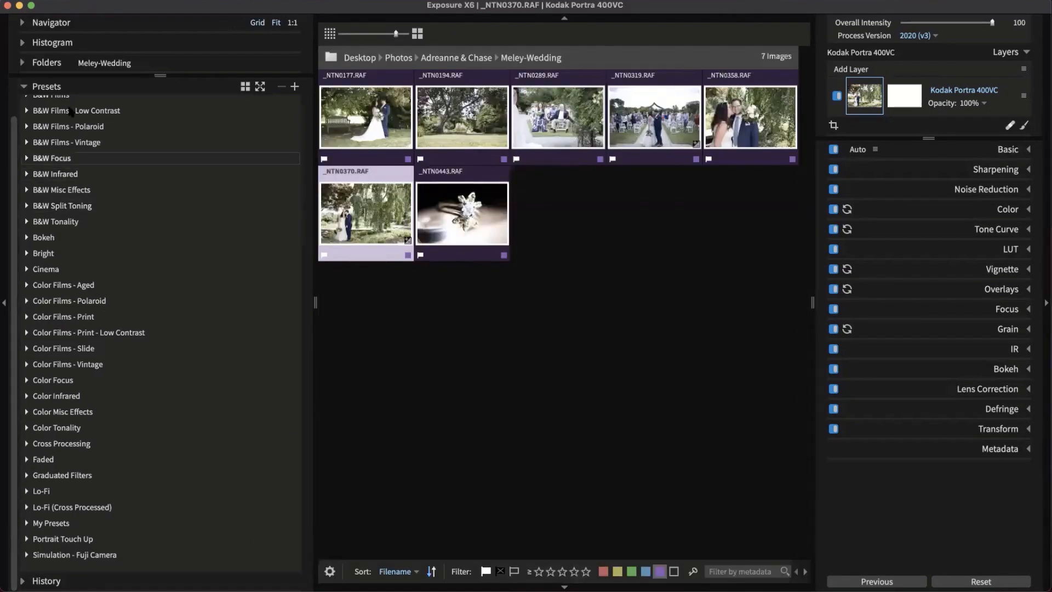
left_click_drag(314, 94, 196, 90)
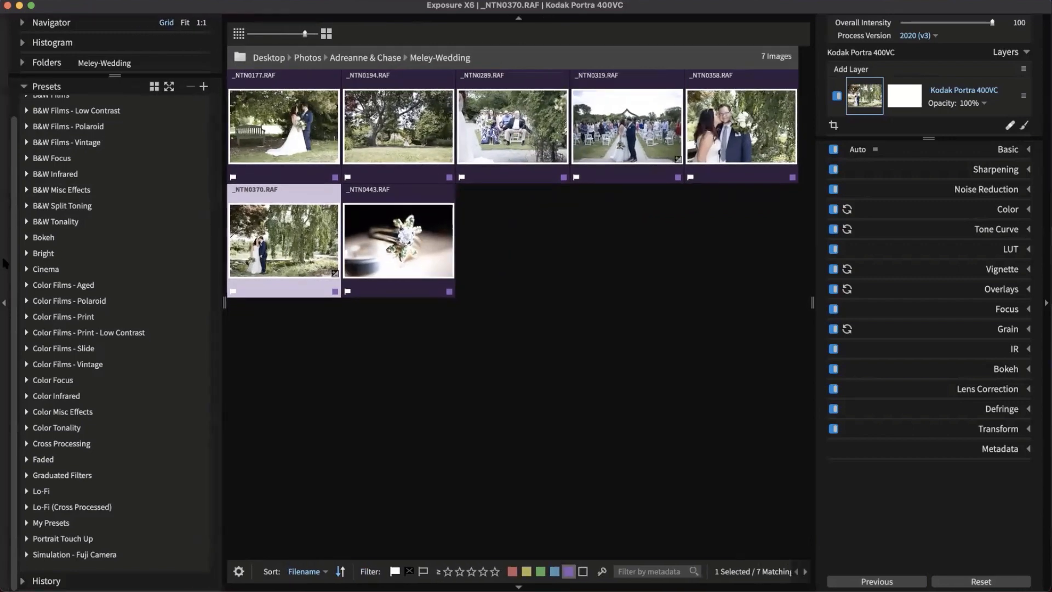
left_click(5, 263)
Select _NTN0370.RAF and reset its Kodak Portra 400VC layer to a plain layer
left_click(526, 353)
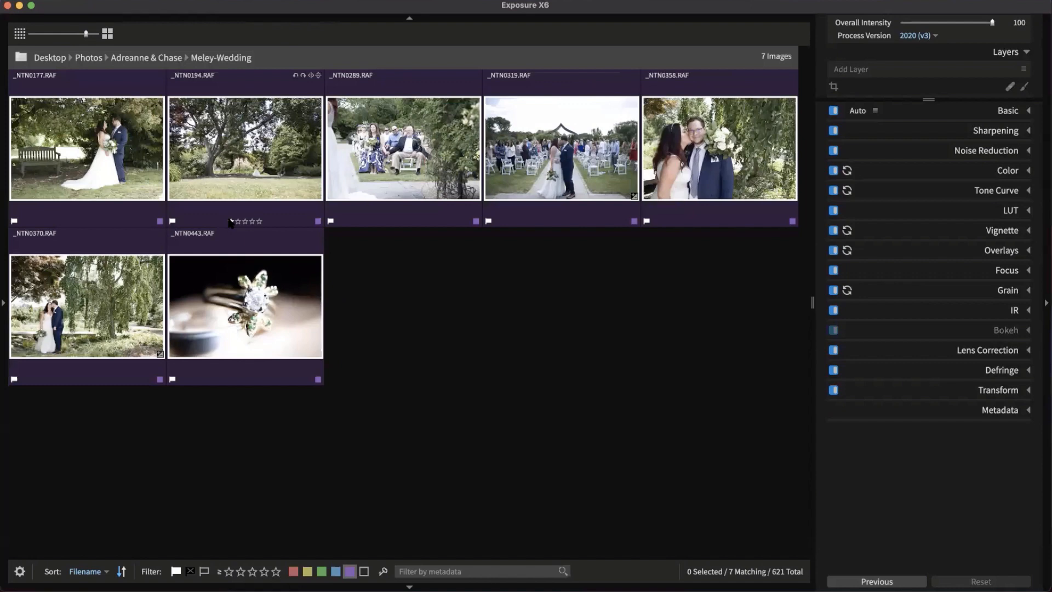
left_click(130, 303)
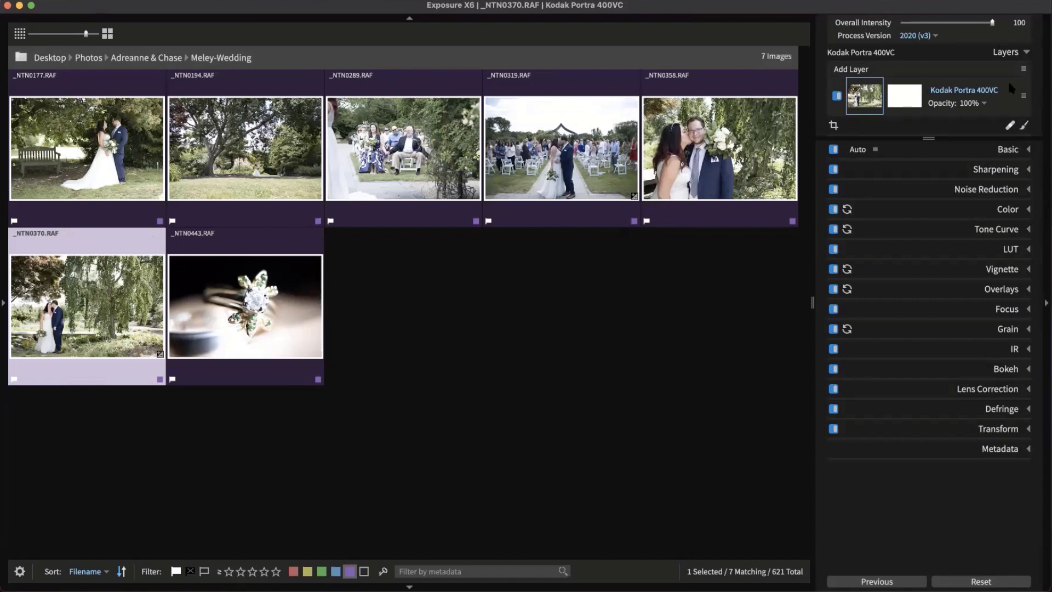
right_click(1000, 97)
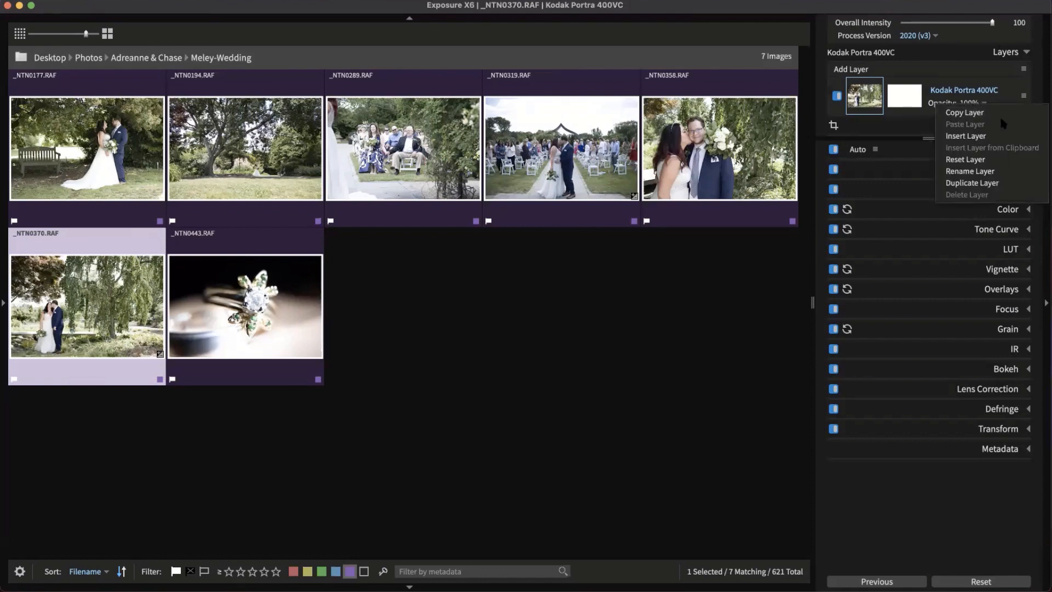
left_click(863, 93)
right_click(1002, 105)
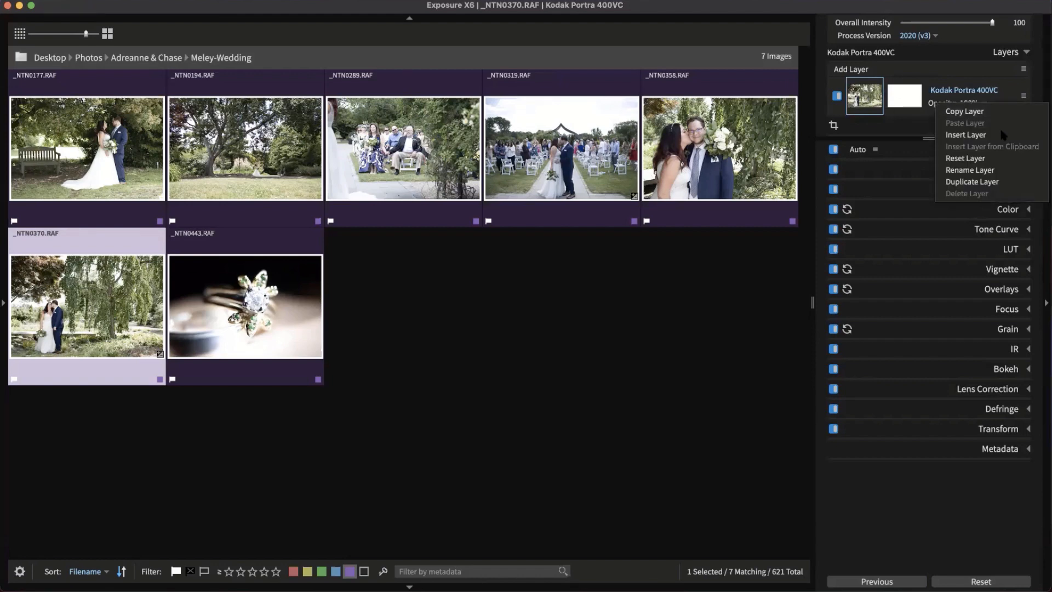
left_click(993, 159)
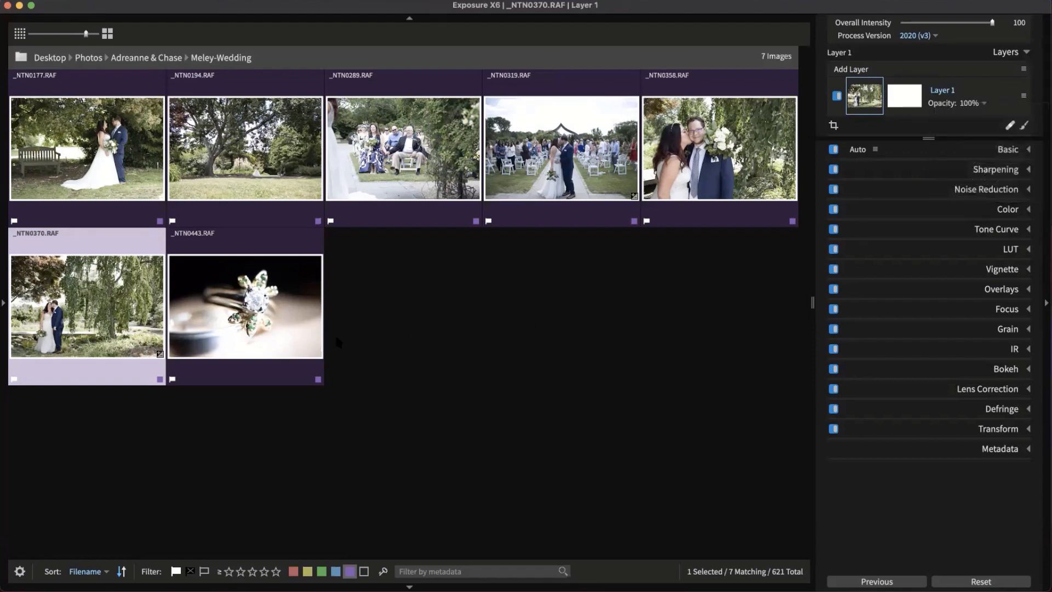
Open the Basic sliders and select all seven Meley-Wedding photos, starting from _NTN0177
left_click(400, 354)
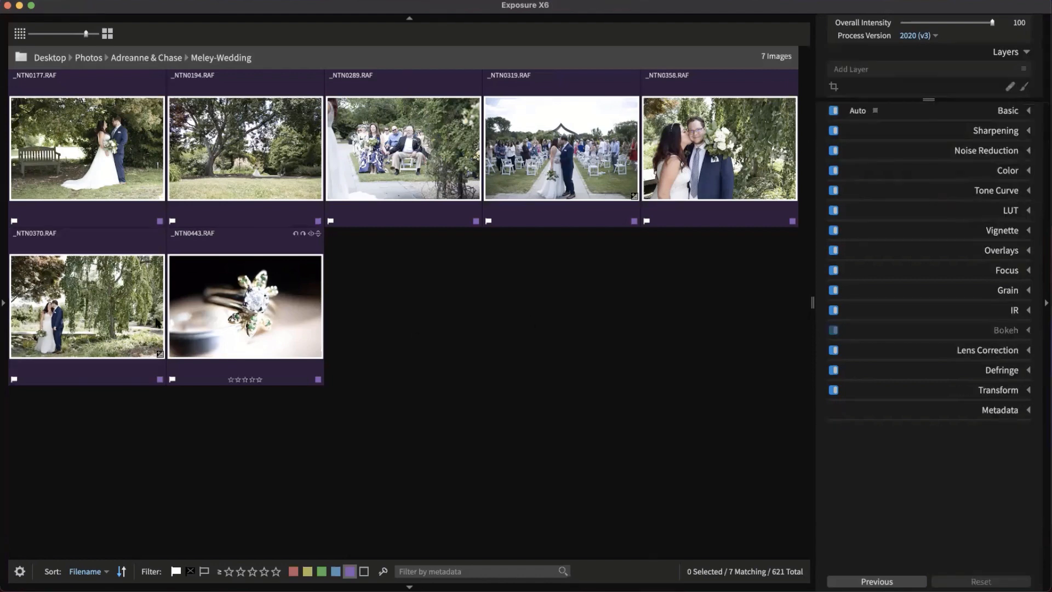
left_click(106, 330)
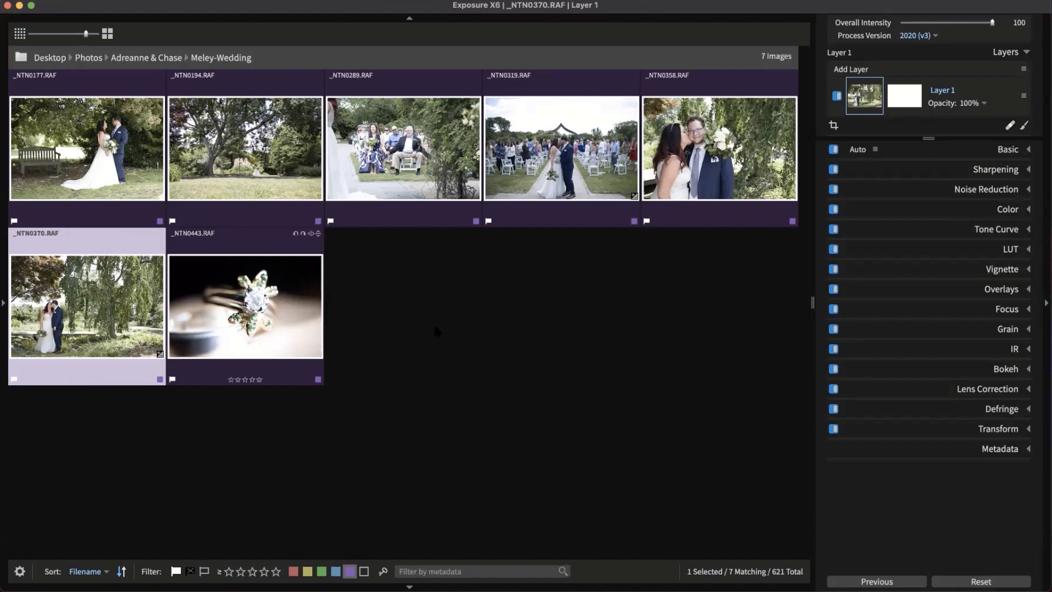
left_click(535, 314)
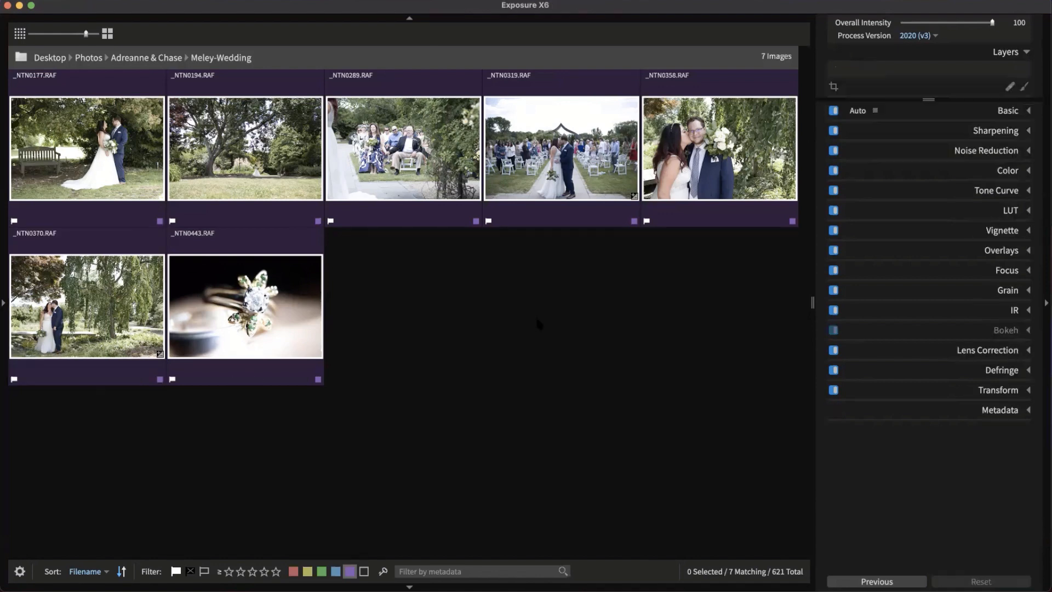
left_click(998, 112)
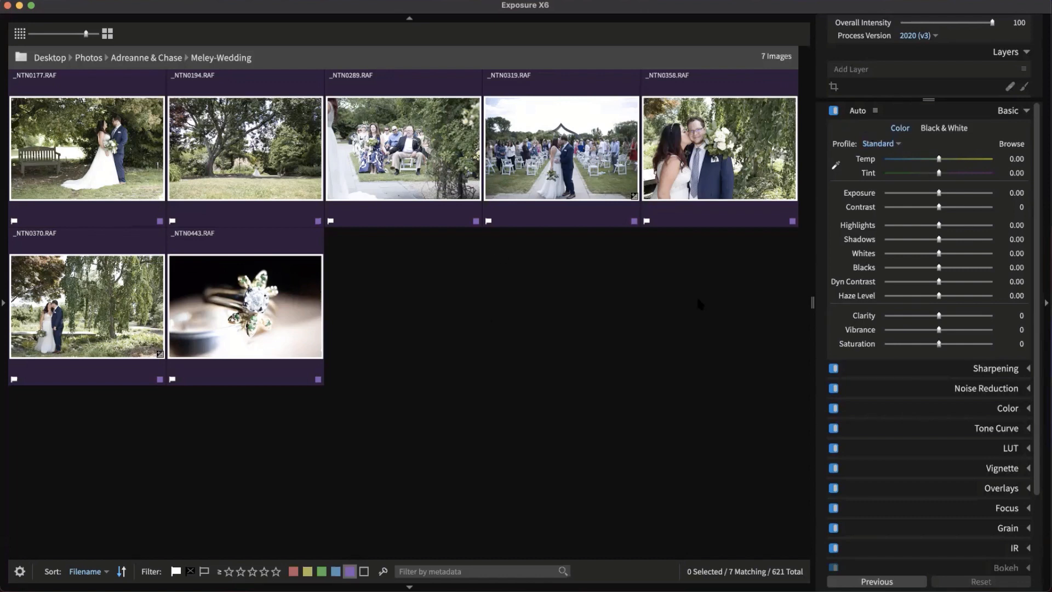
left_click(146, 186)
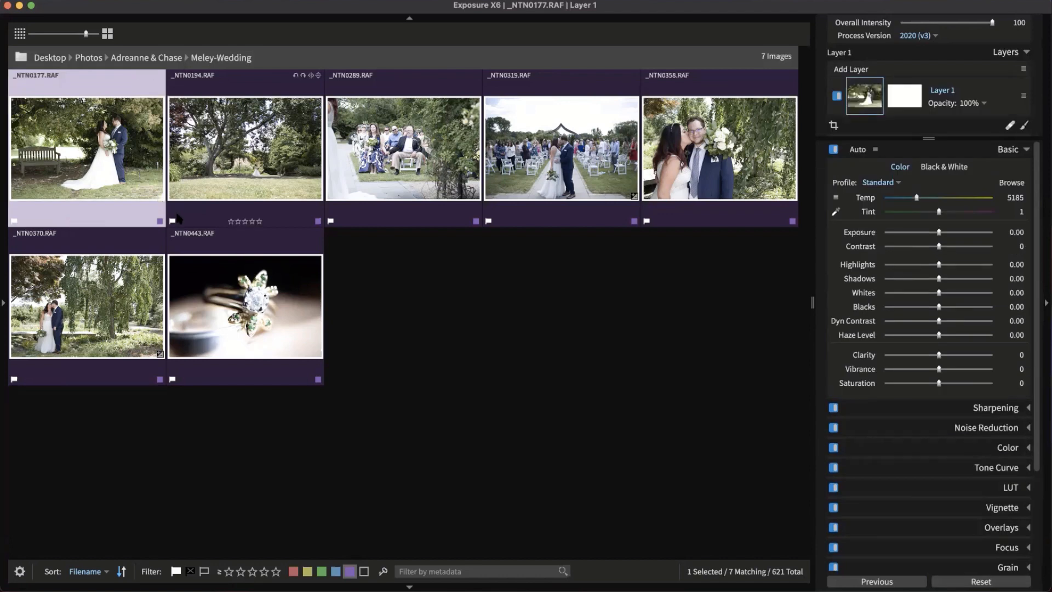
key("super+a")
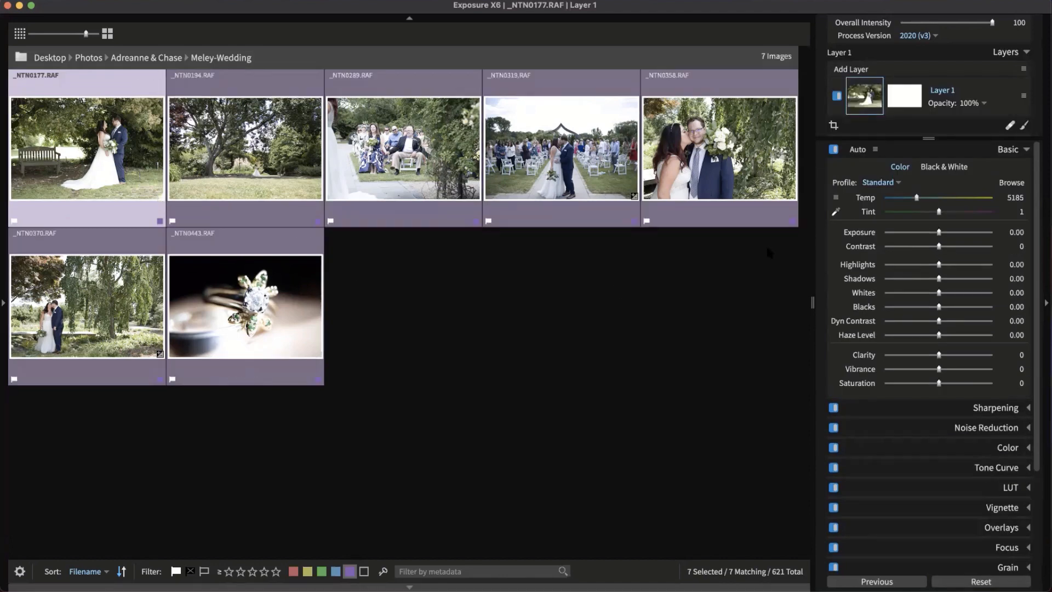
Apply Auto basic corrections to all seven photos and check _NTN0177 and _NTN0358
left_click(859, 151)
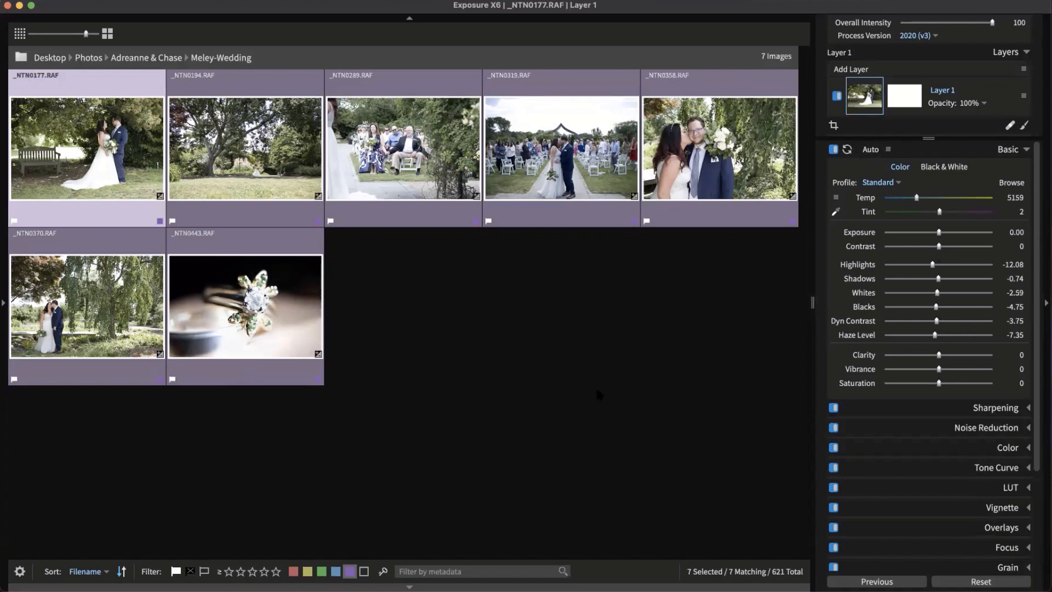
left_click(541, 354)
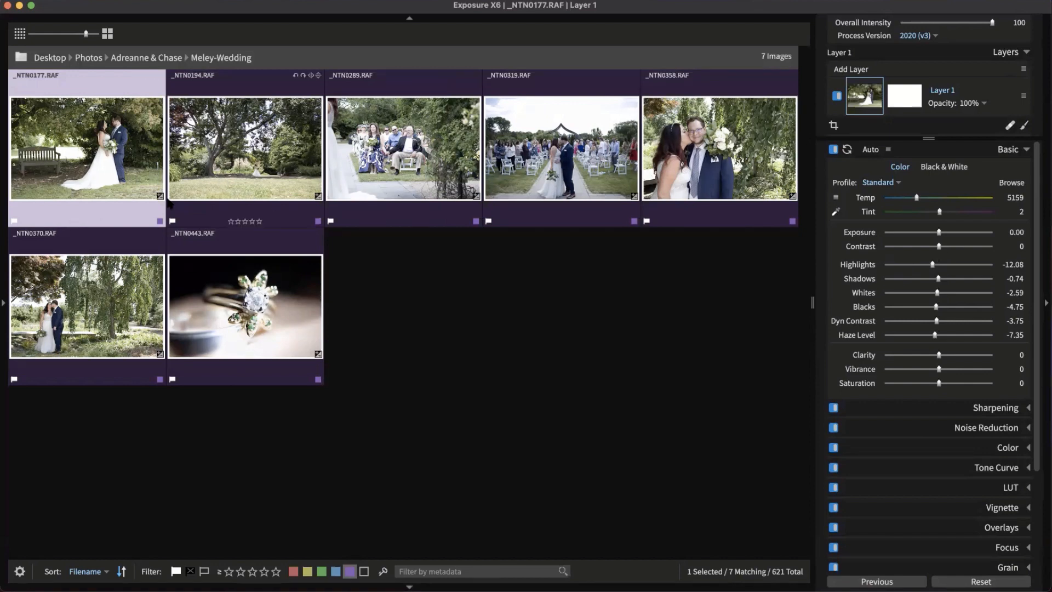
left_click(446, 329)
left_click(696, 187)
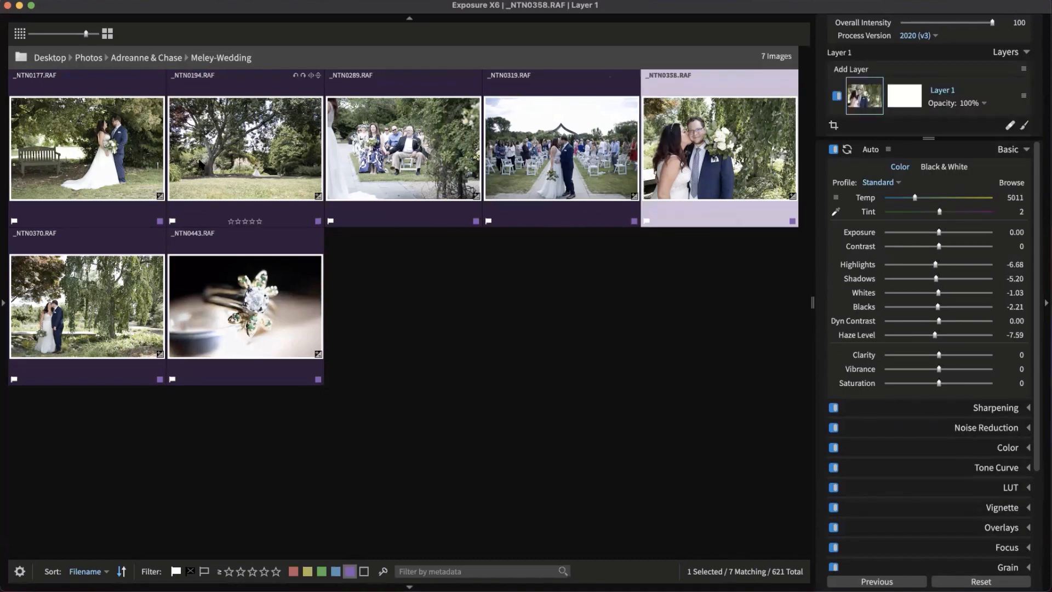
Enlarge thumbnails, review _NTN0194, _NTN0289 and _NTN0319, then reselect all seven photos
left_click(108, 34)
left_click(273, 180)
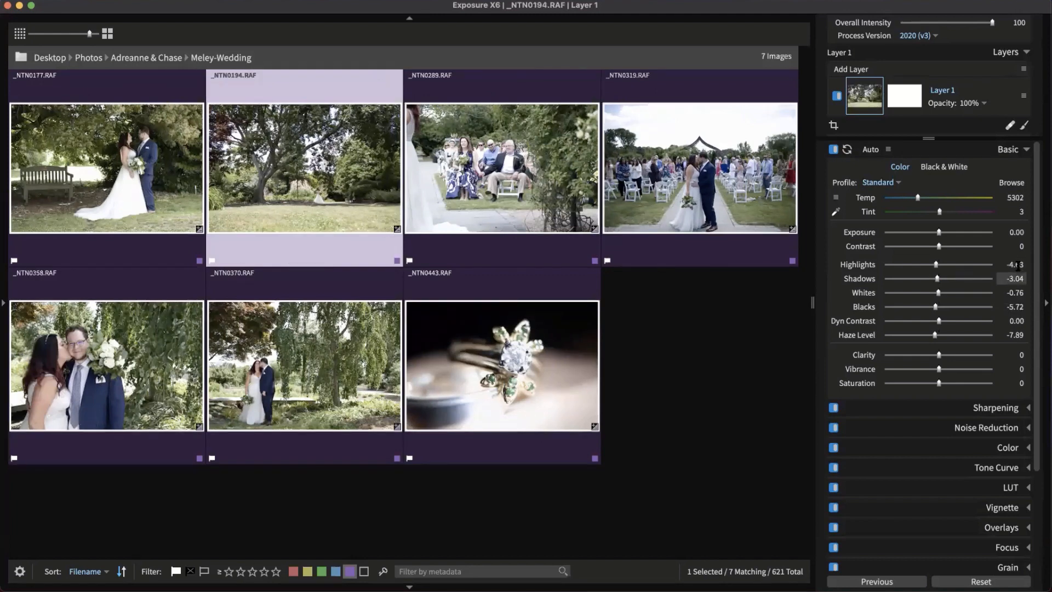
left_click(535, 176)
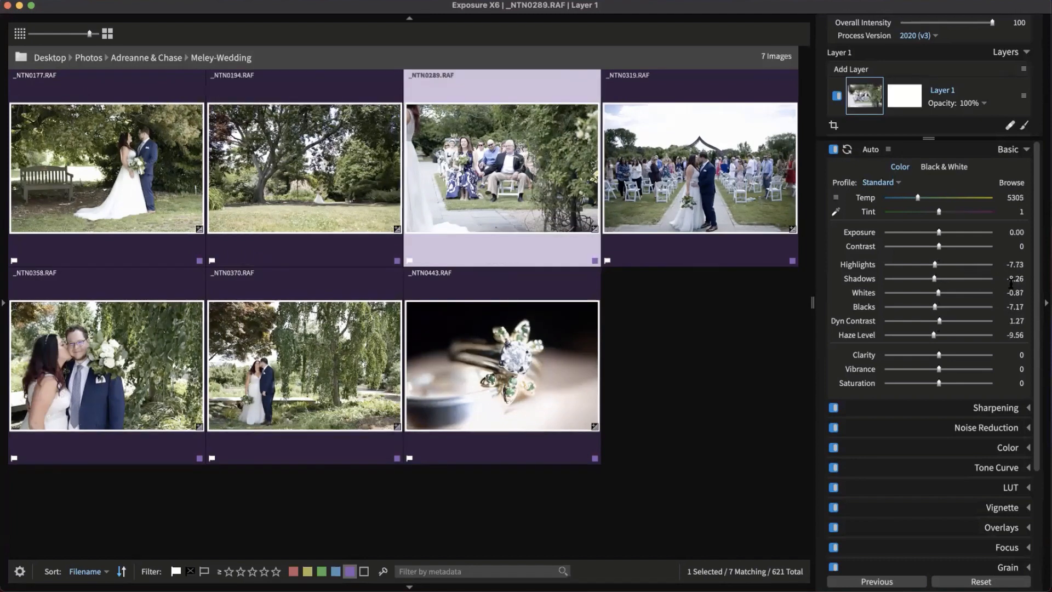
key("Right")
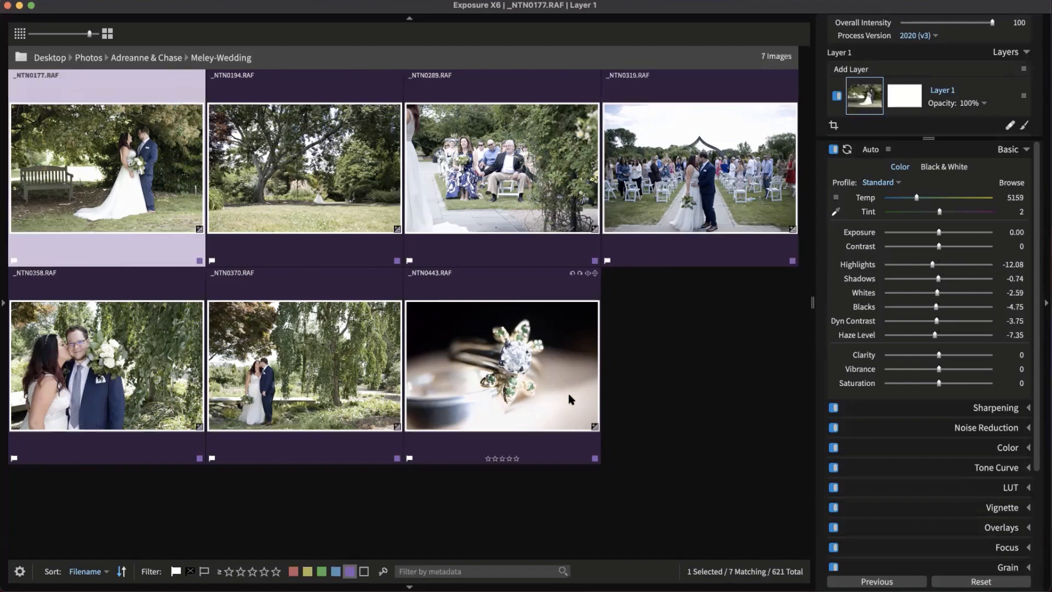
left_click(642, 392)
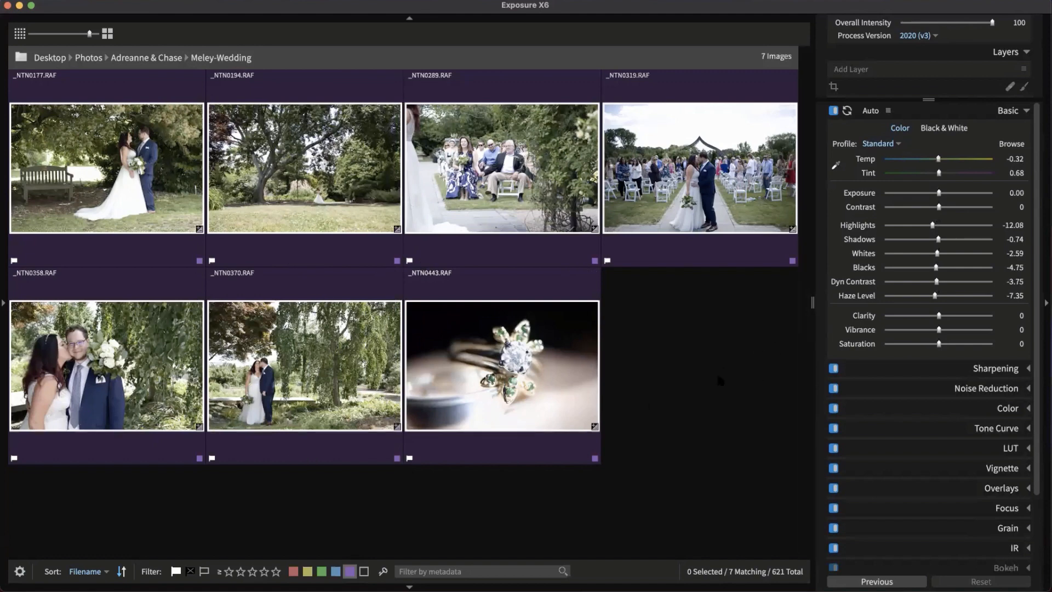
left_click(141, 181)
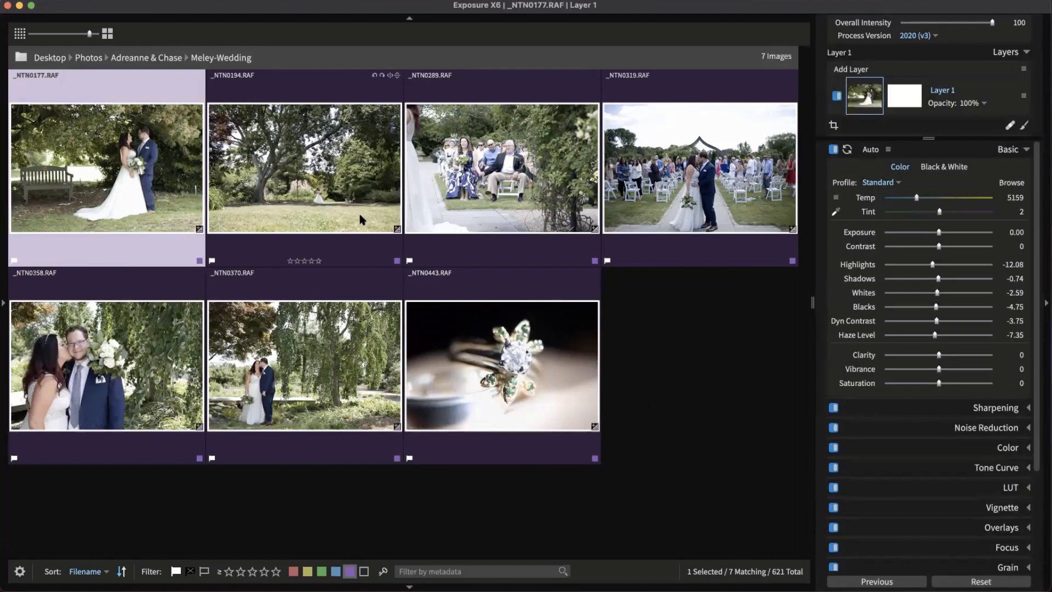
key("super+a")
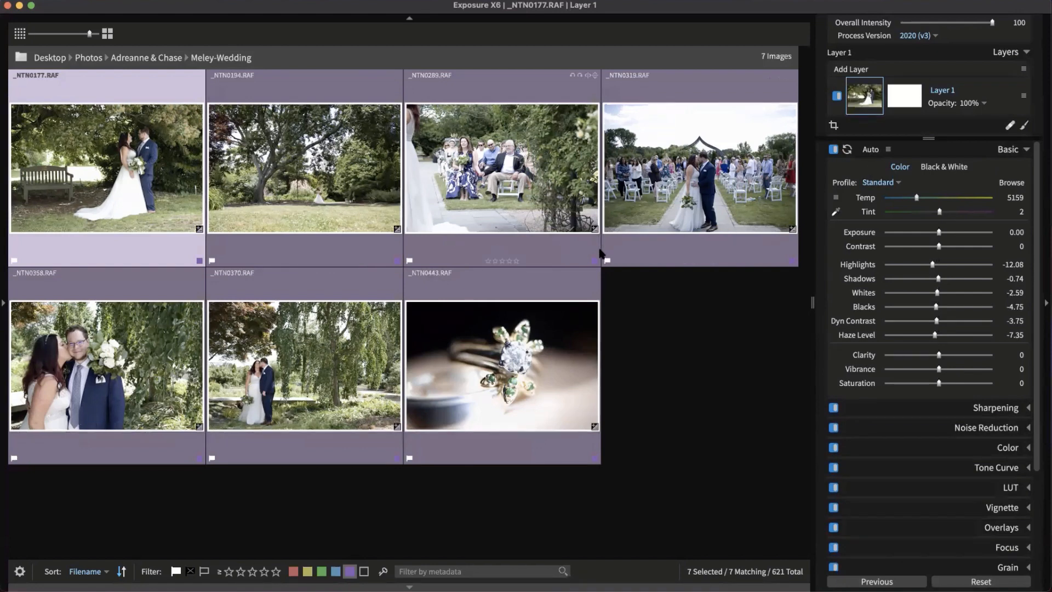
Rename Layer 1 to 'Basic Edits' and deselect the photos
right_click(948, 94)
left_click(980, 158)
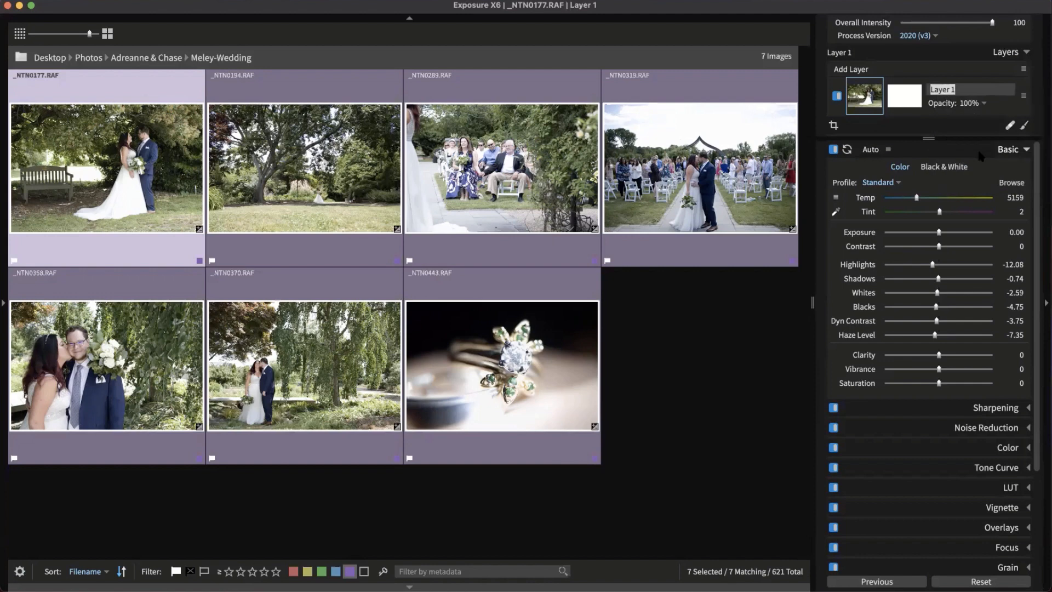
type("Basic Edits")
key("Return")
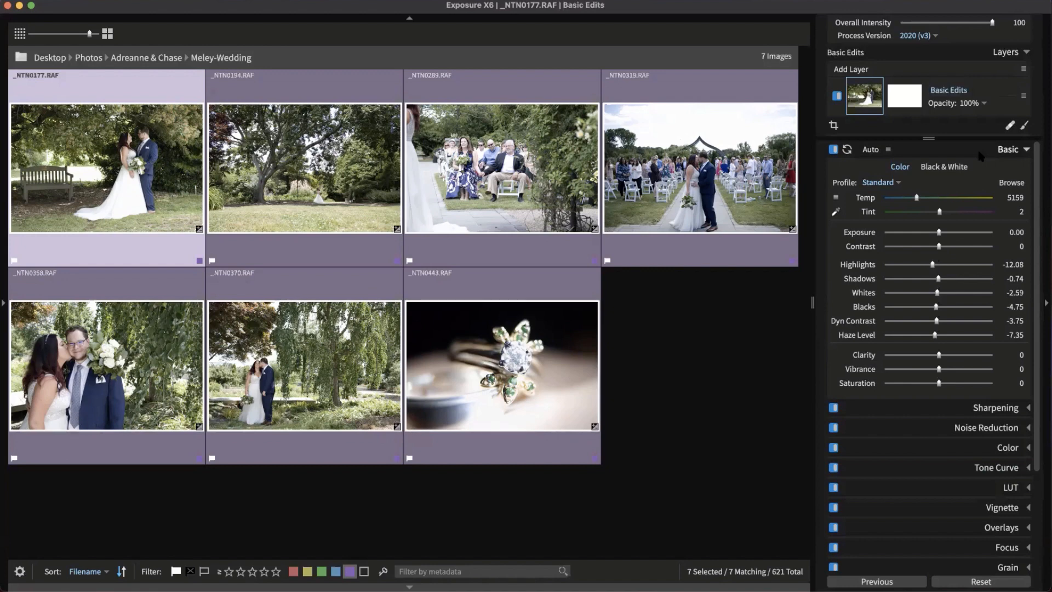
left_click(754, 345)
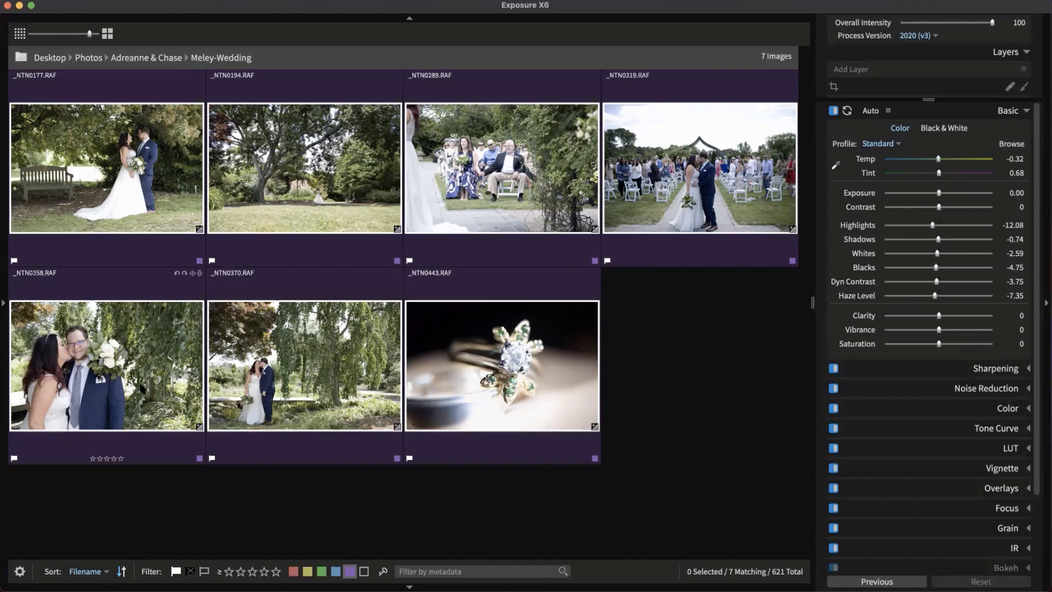
Open _NTN0177 full size and set Exposure -0.75, Highlights 1.68, Whites -10.61
double_click(148, 221)
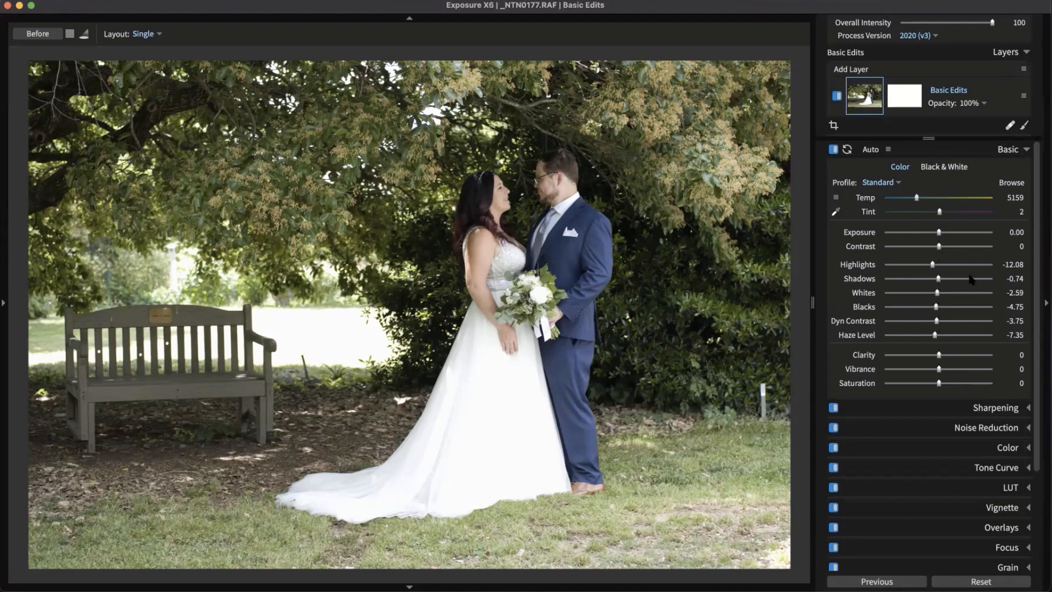
mouse_move(943, 234)
left_mouse_down()
mouse_move(921, 233)
mouse_move(932, 234)
left_mouse_up()
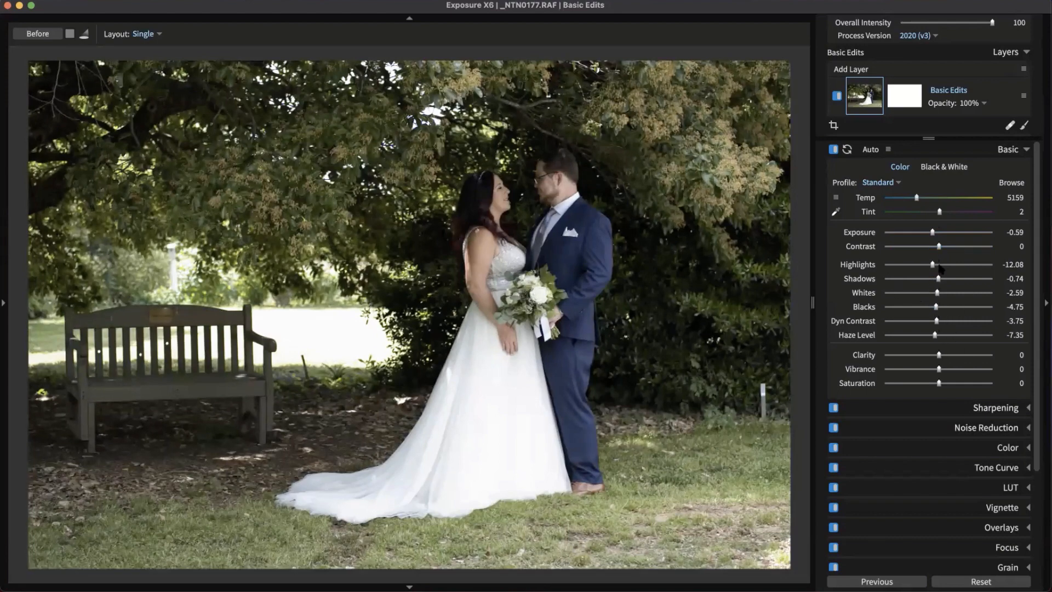
left_click_drag(936, 237, 929, 236)
left_click_drag(938, 267, 933, 294)
Try the Warming Filter colour preset, then set the filter back to Off
left_click(1014, 450)
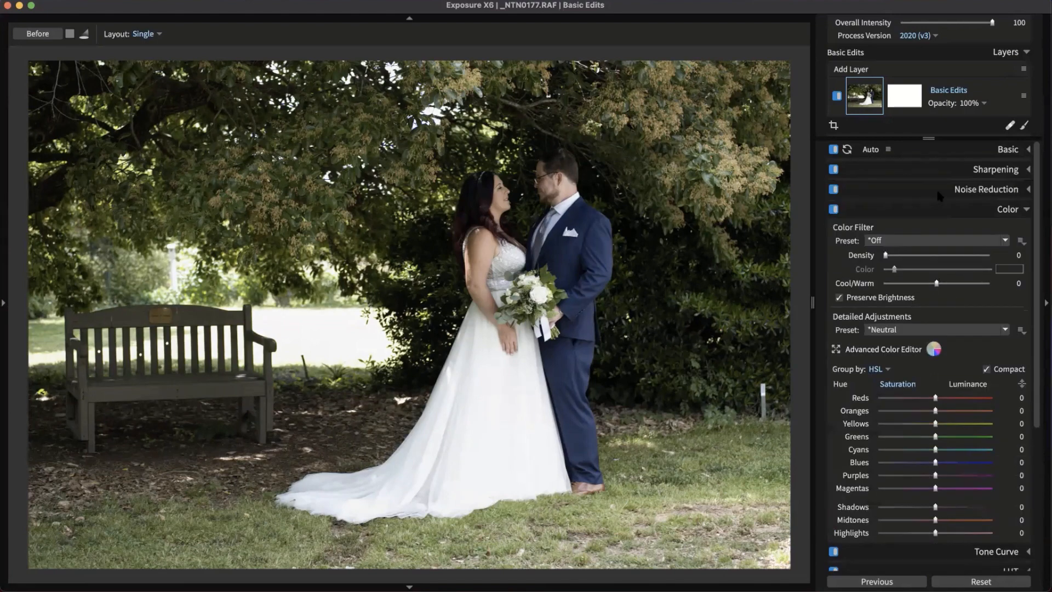
left_click(899, 240)
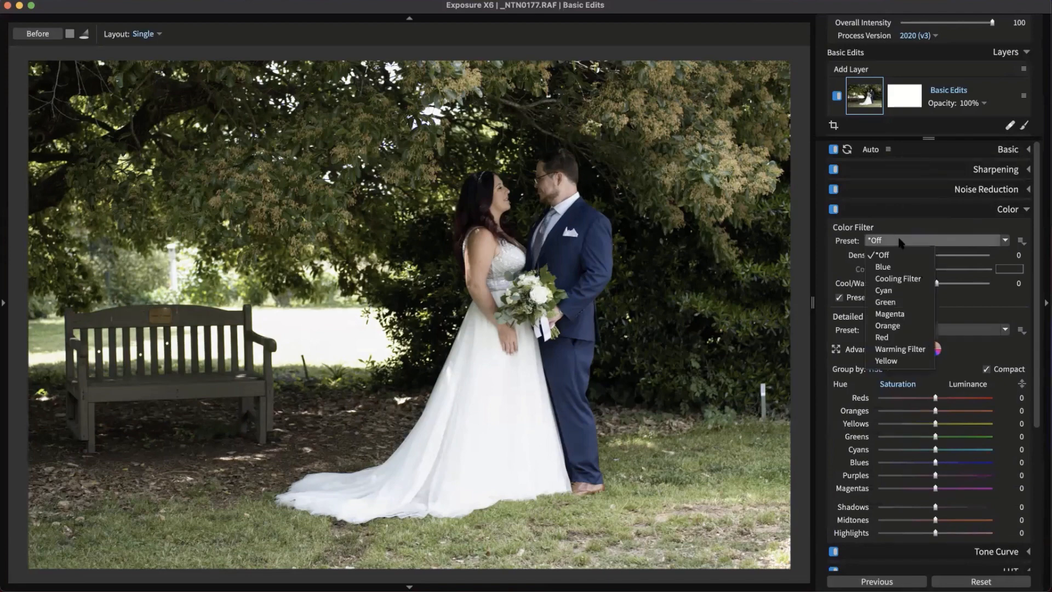
left_click(899, 241)
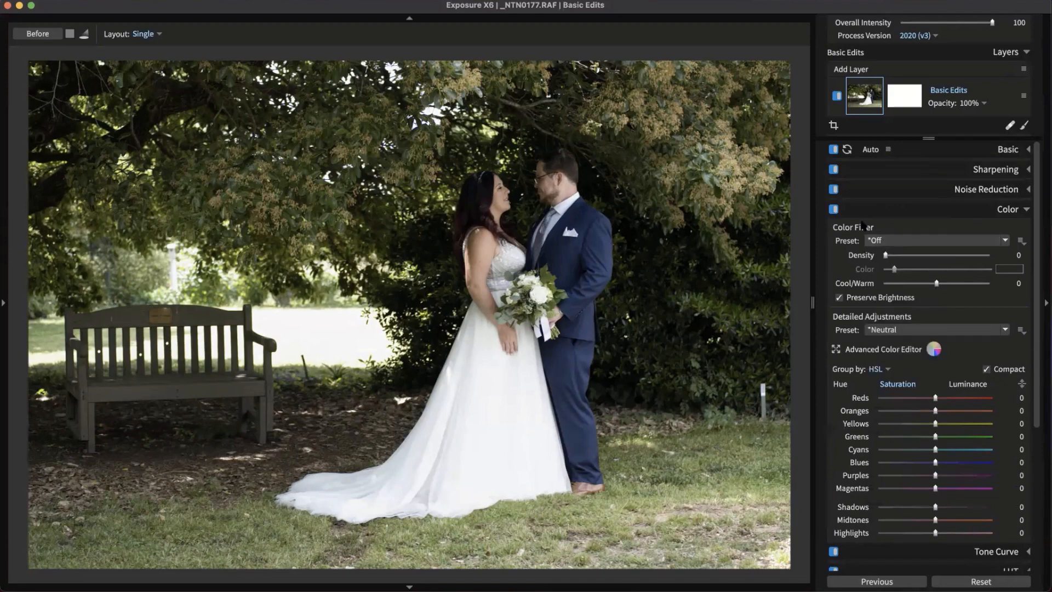
left_click(977, 247)
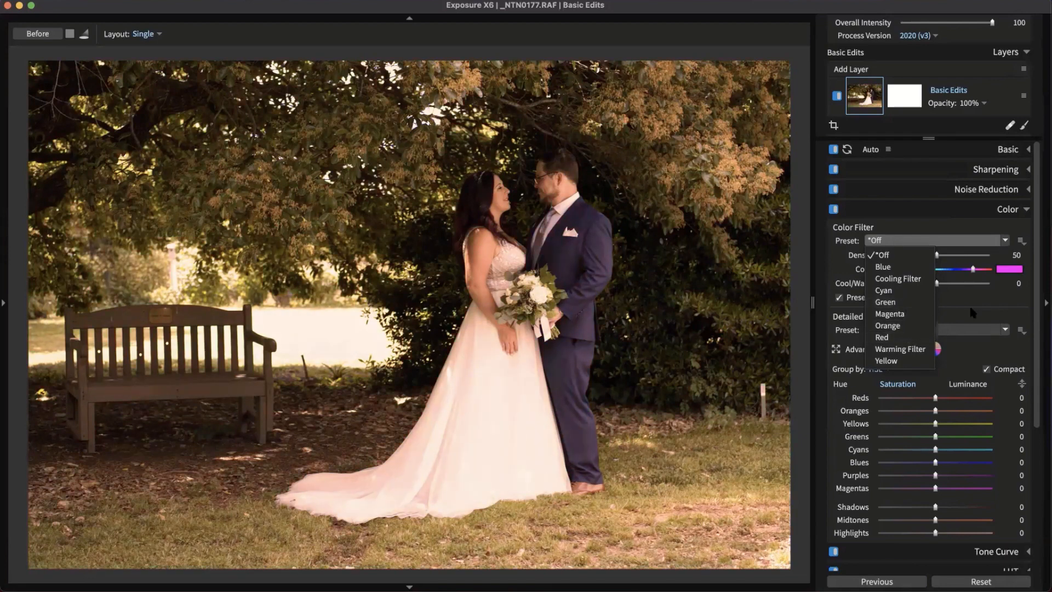
left_click(899, 349)
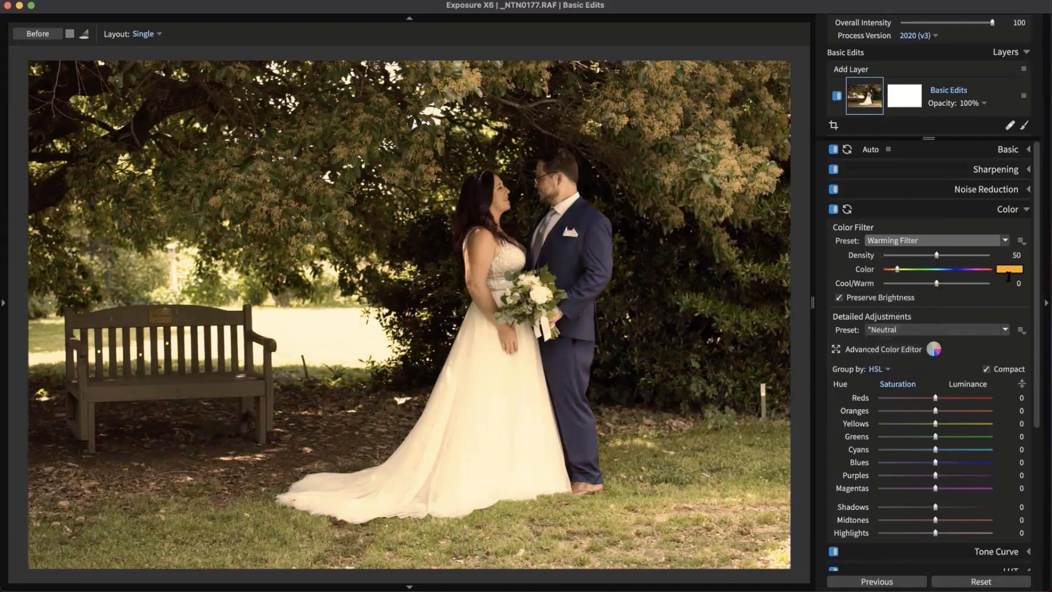
left_click(978, 241)
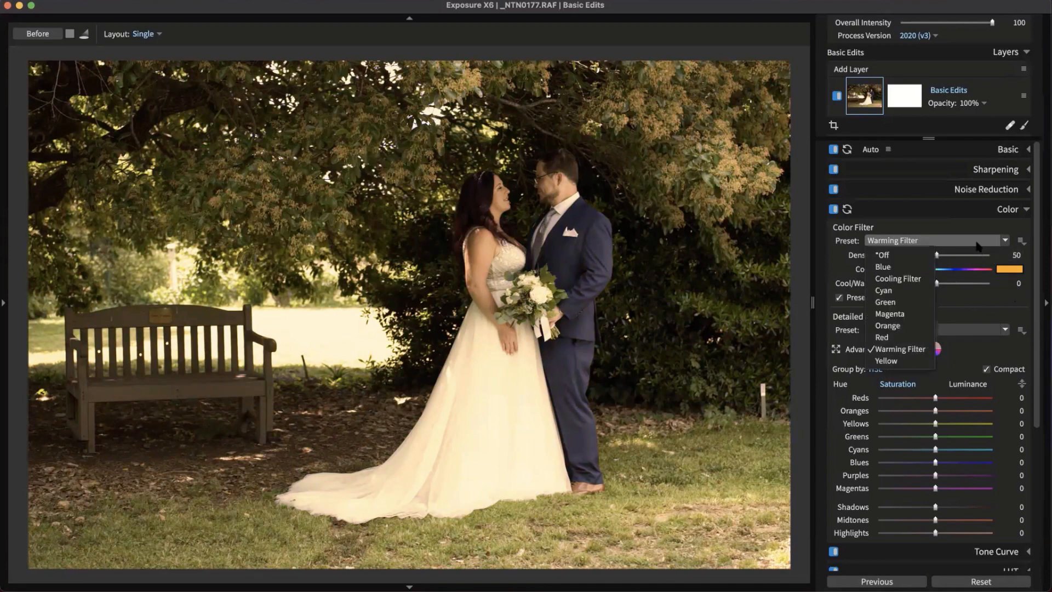
left_click(903, 251)
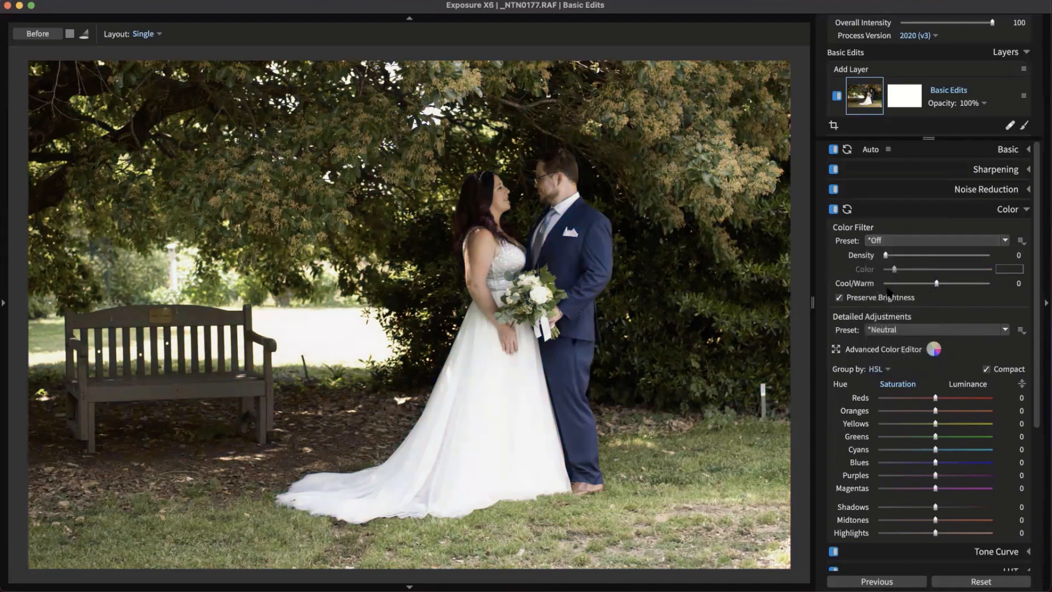
Warm the portrait with Cool/Warm at 38 and show the HSL hue sliders
left_click_drag(936, 283, 958, 286)
scroll(942, 241, "down", 3)
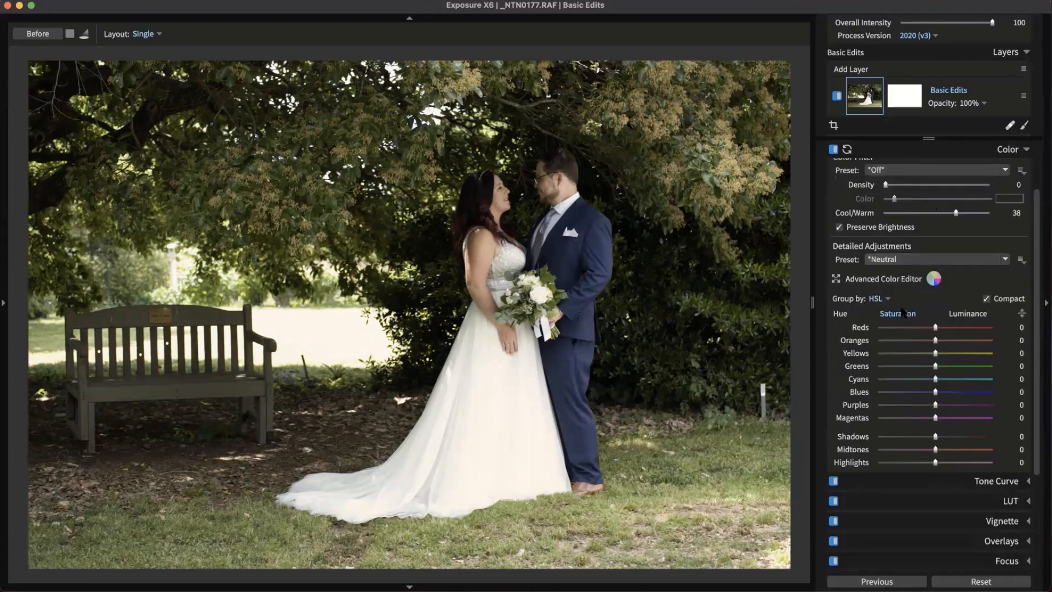
left_click(842, 316)
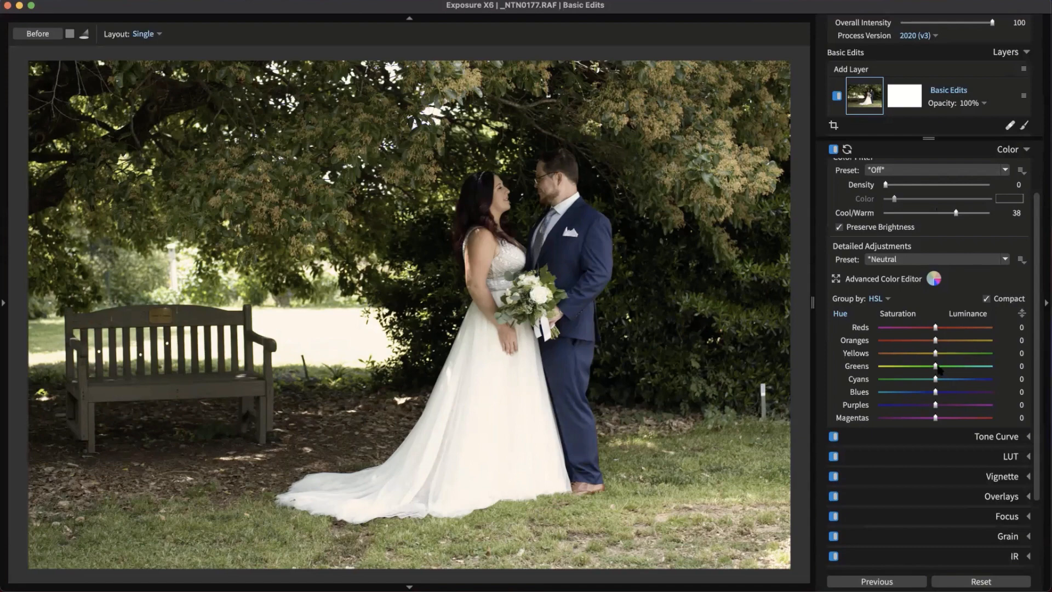
In HSL, set Greens hue to 19, Blues saturation to 40 and Greens luminance to -27
left_click_drag(936, 366, 942, 366)
left_click_drag(947, 367, 945, 366)
left_click(902, 315)
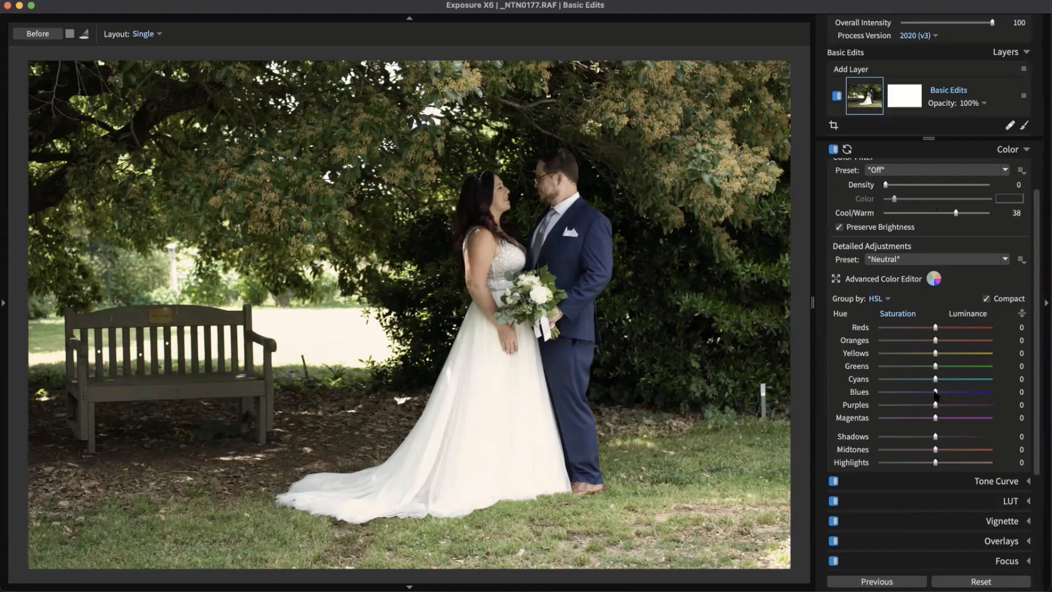
left_click_drag(937, 393, 959, 392)
left_click(969, 313)
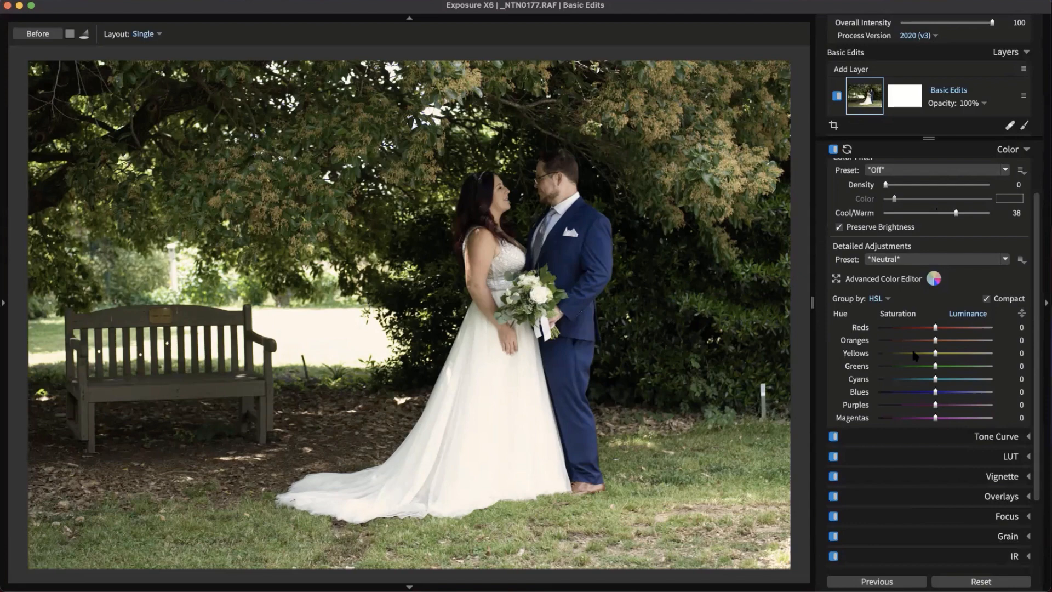
mouse_move(936, 369)
left_mouse_down()
mouse_move(904, 369)
mouse_move(921, 368)
left_mouse_up()
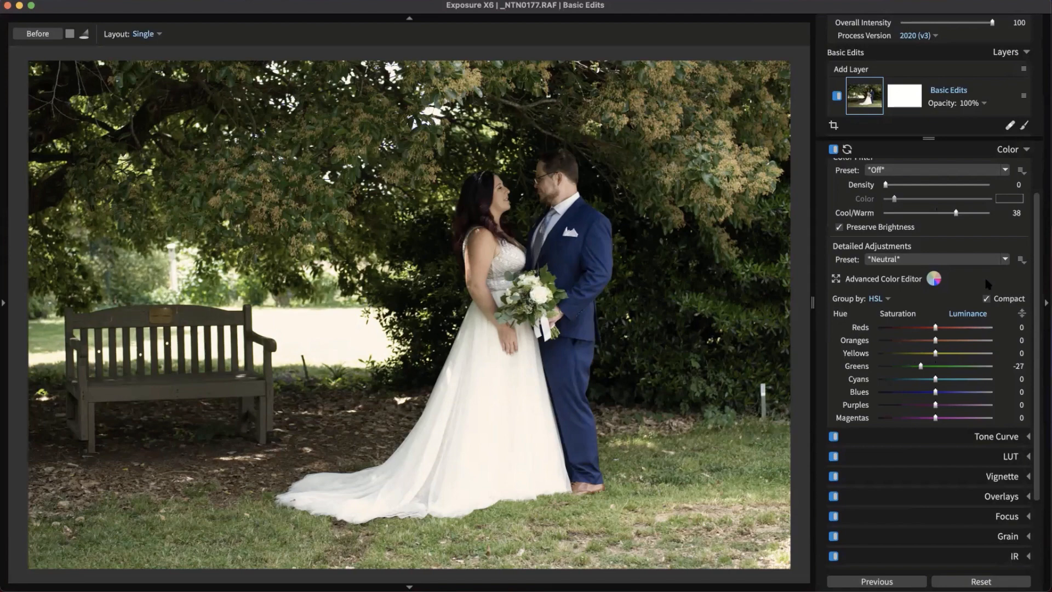
left_click(1002, 151)
Apply the Milky Blacks tone curve preset
left_click(997, 229)
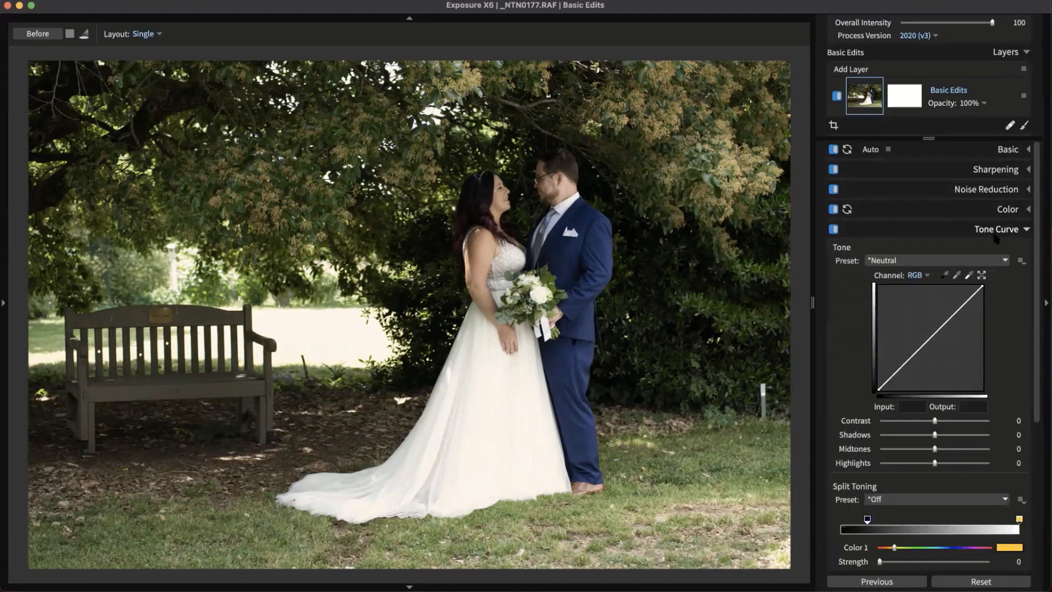
scroll(953, 310, "down", 3)
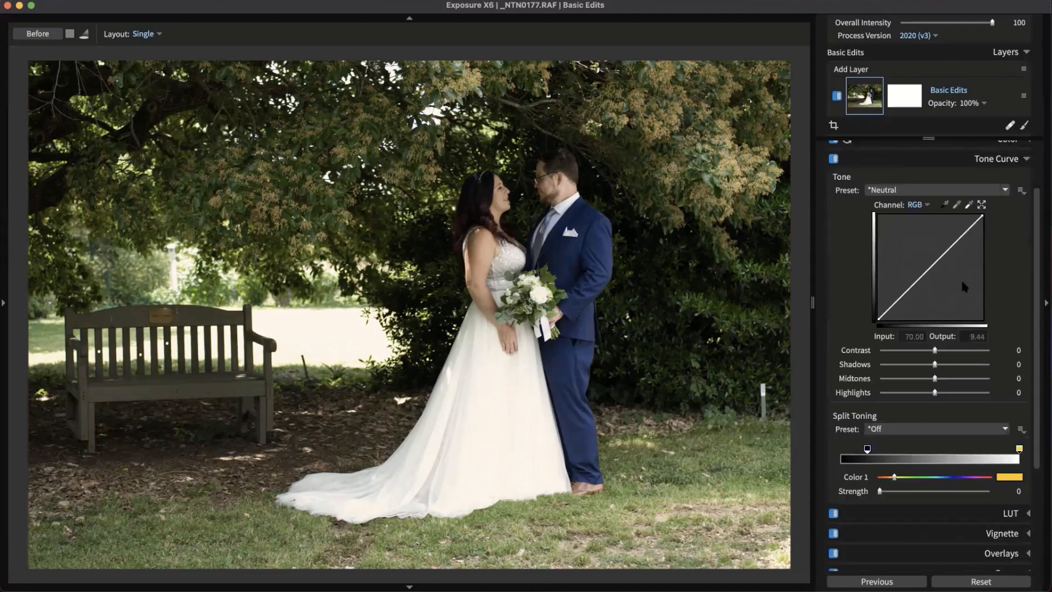
scroll(1000, 269, "up", 3)
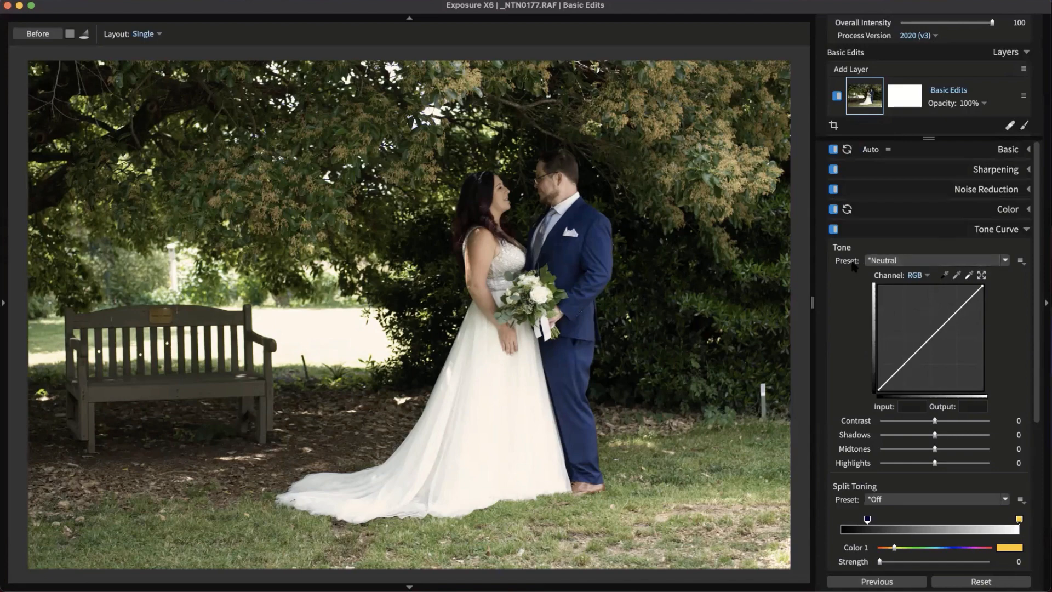
left_click(1004, 261)
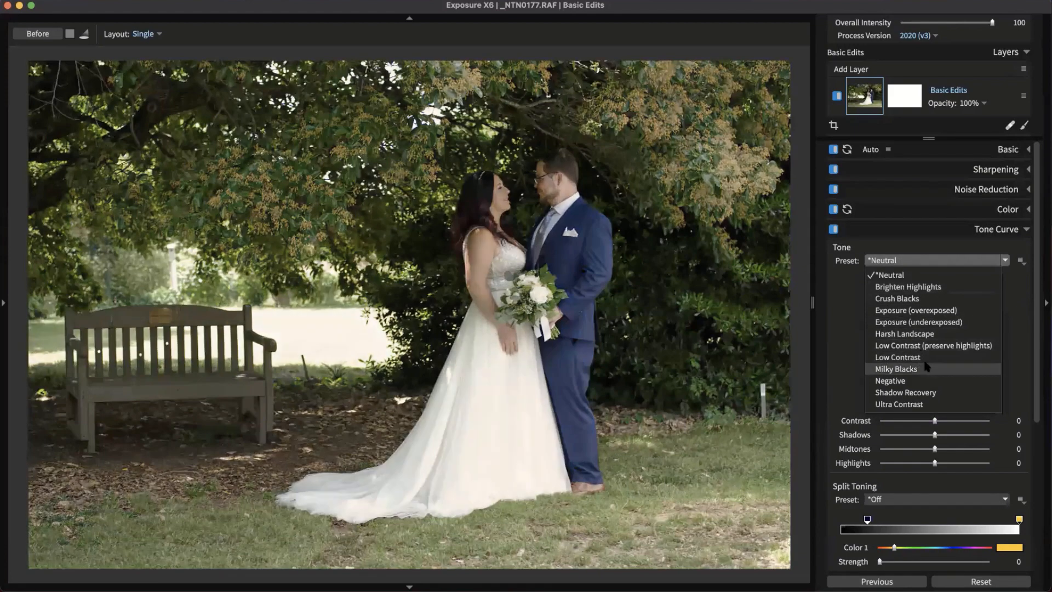
left_click(892, 370)
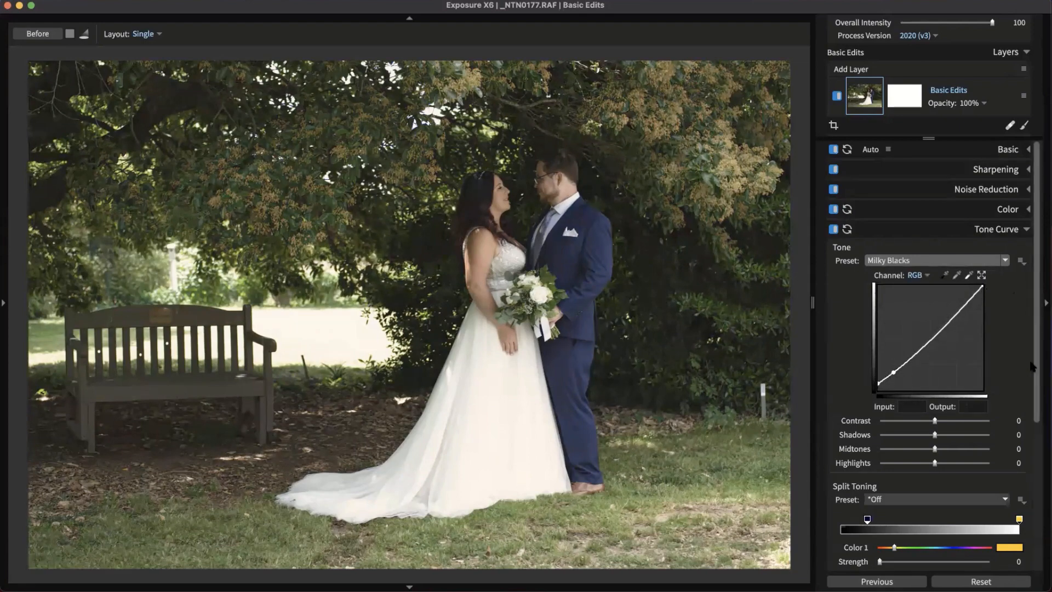
Try curve point and Shadows edits, undoing them and resetting Shadows to 0
scroll(1031, 366, "down", 2)
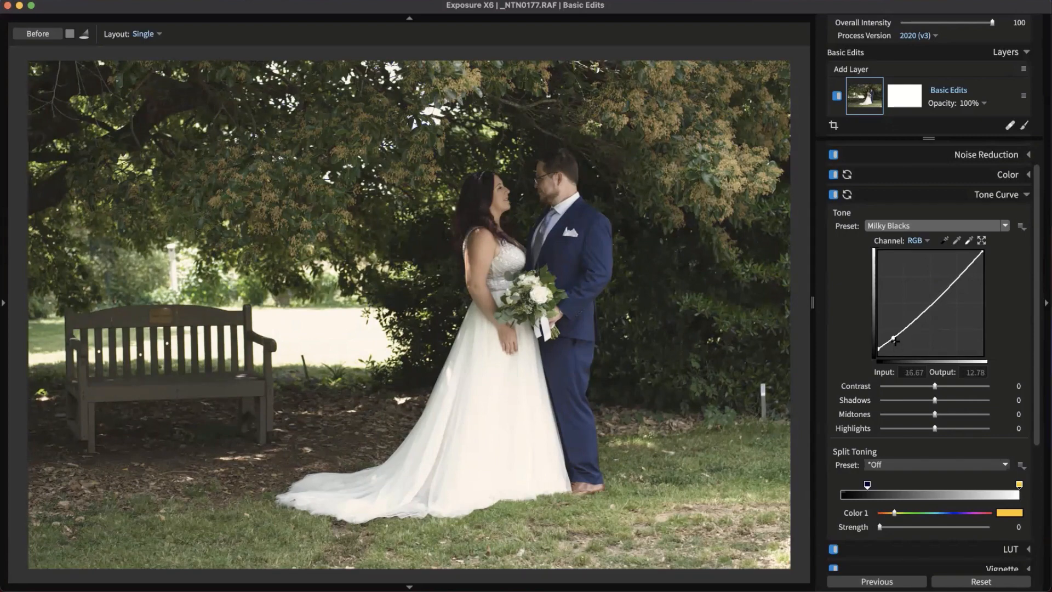
mouse_move(894, 338)
left_mouse_down()
mouse_move(903, 345)
mouse_move(902, 315)
mouse_move(903, 341)
left_mouse_up()
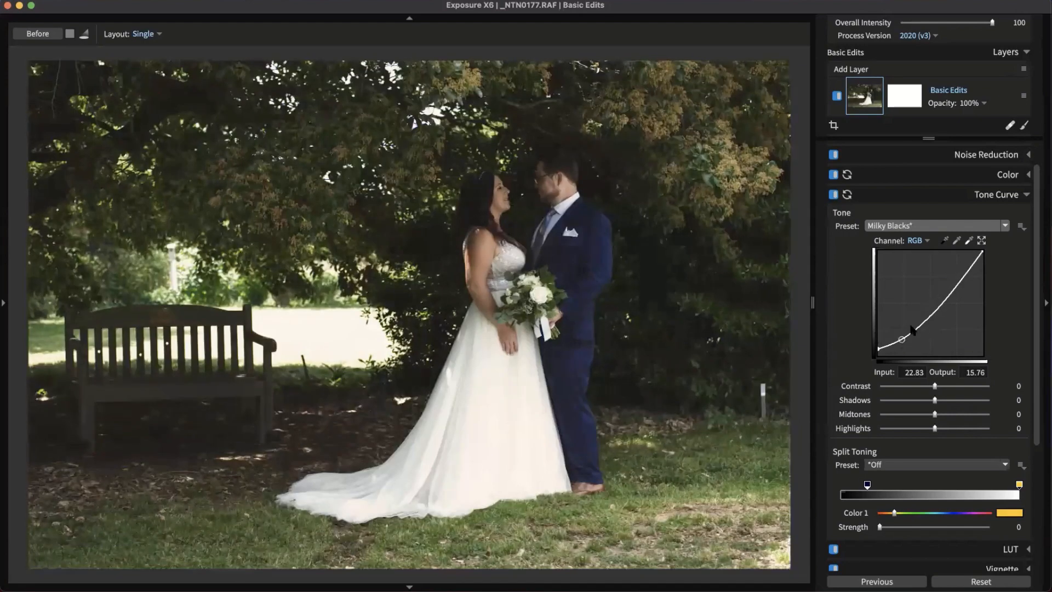
key("super+z")
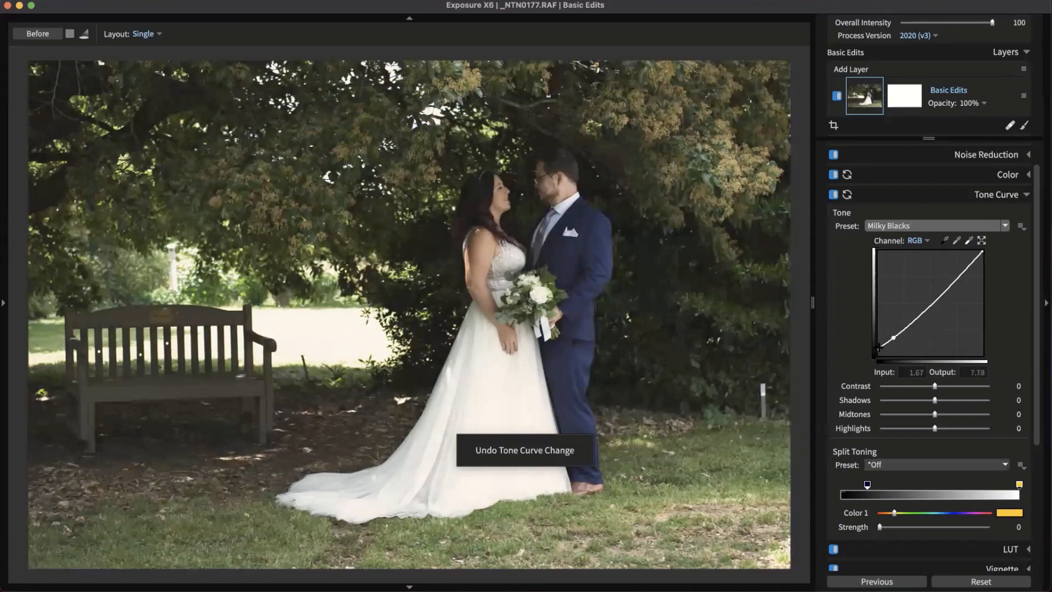
mouse_move(878, 348)
left_mouse_down()
mouse_move(861, 364)
mouse_move(859, 348)
left_mouse_up()
key("super+z")
left_click_drag(982, 250, 1045, 194)
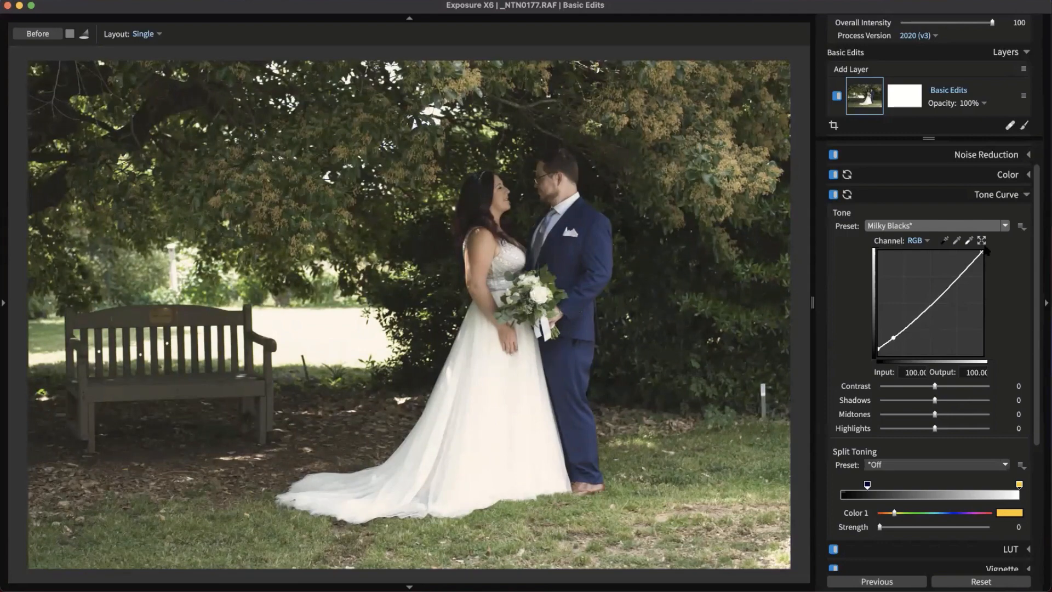
left_click_drag(893, 337, 892, 332)
key("super+z")
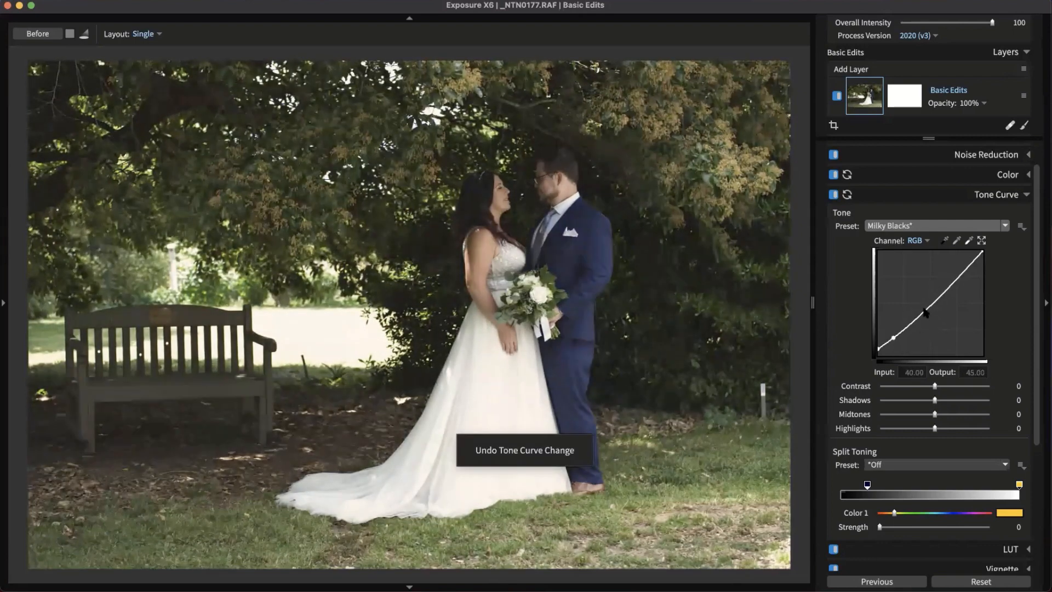
mouse_move(936, 400)
left_mouse_down()
mouse_move(964, 401)
mouse_move(909, 401)
mouse_move(943, 401)
mouse_move(922, 402)
left_mouse_up()
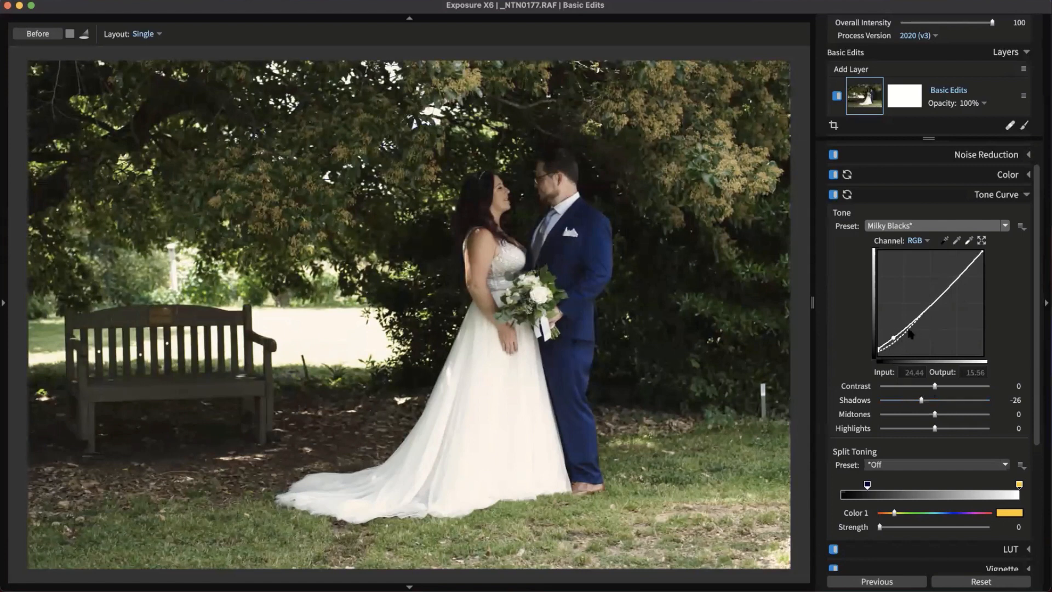
double_click(924, 400)
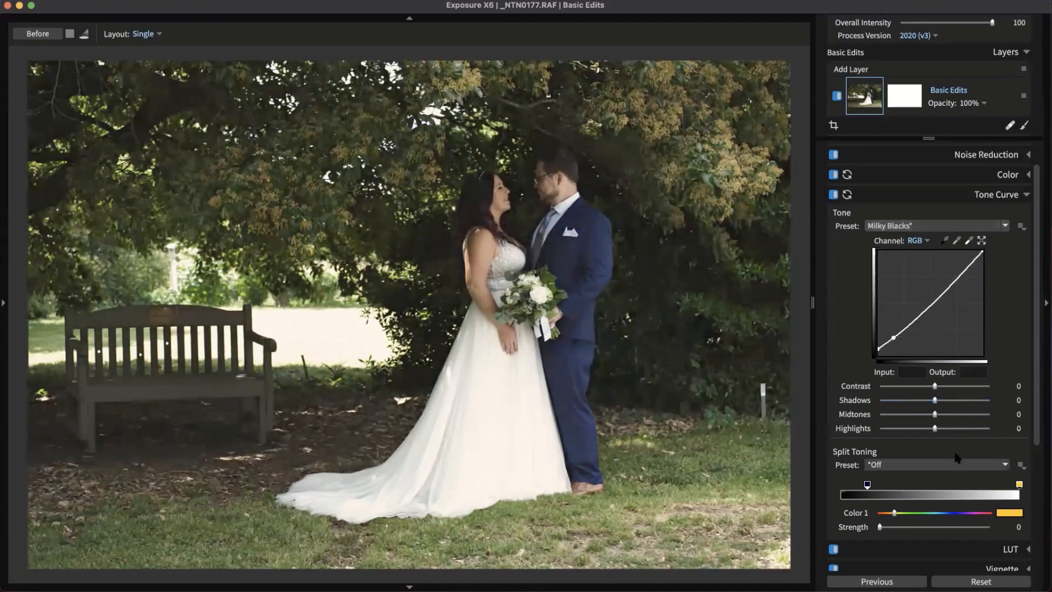
scroll(956, 457, "down", 3)
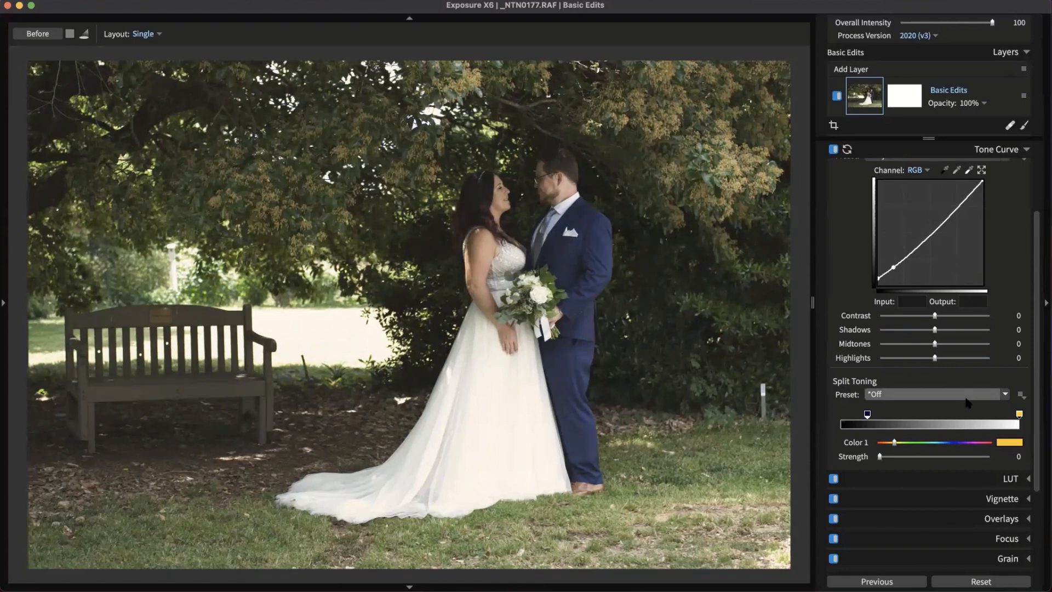
Apply the Creamy Highlights/Cyan Shadows split-toning preset and shift the shadow tint bluer
left_click(901, 395)
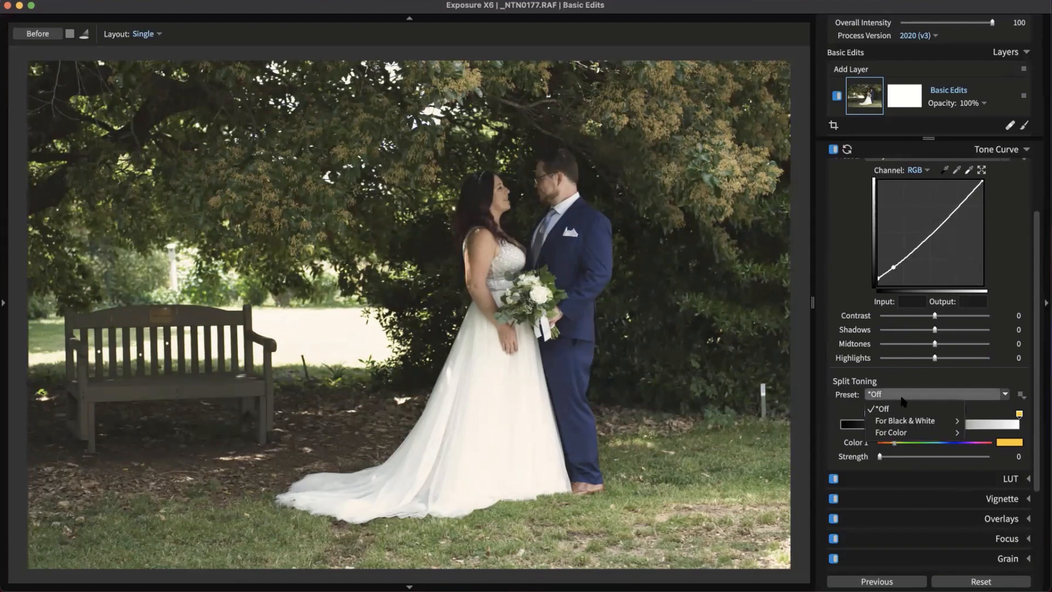
mouse_move(929, 433)
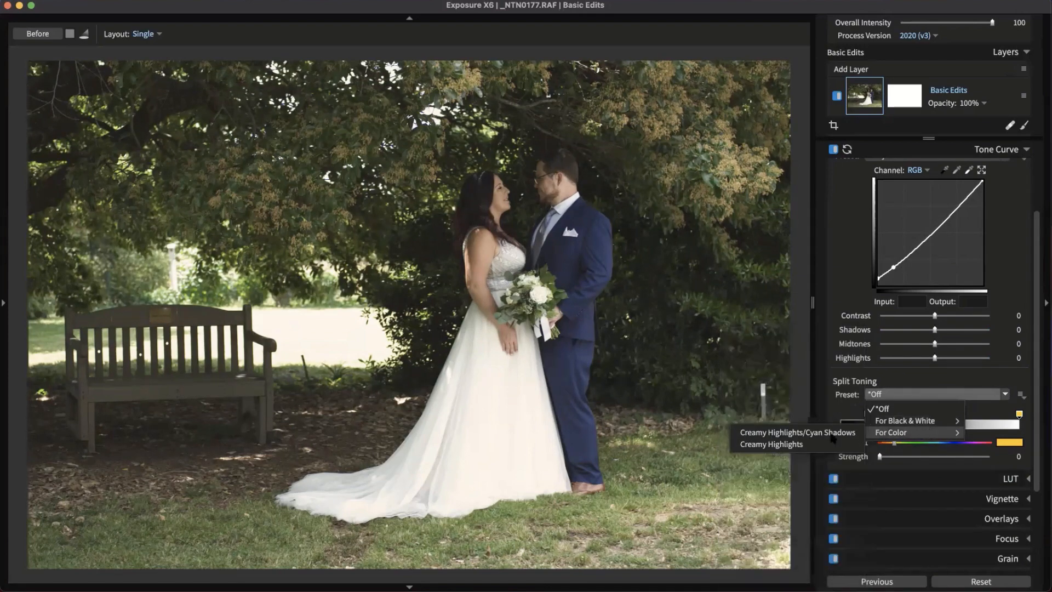
left_click(830, 434)
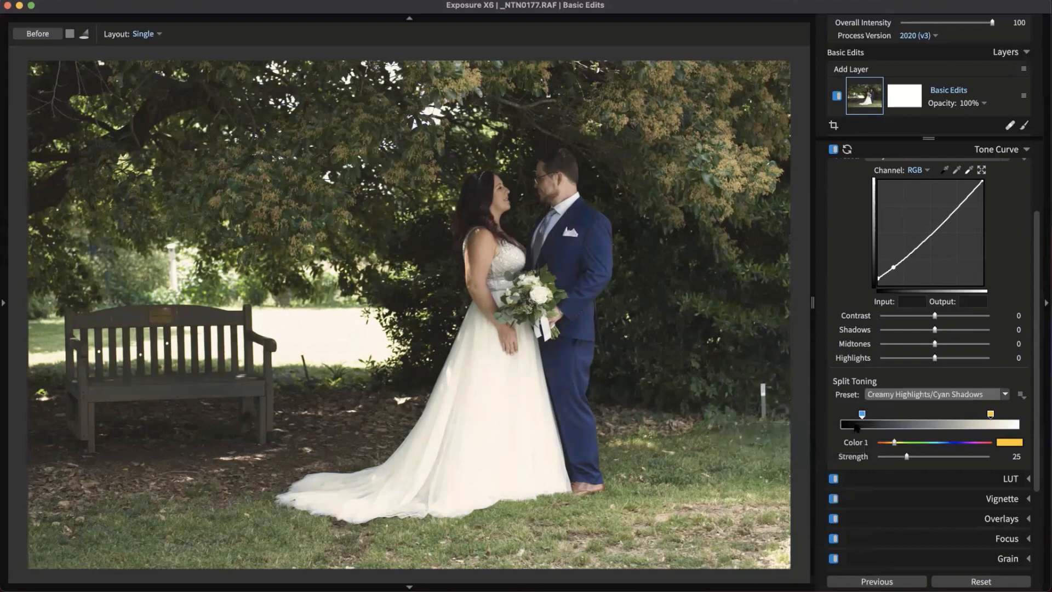
left_click(862, 415)
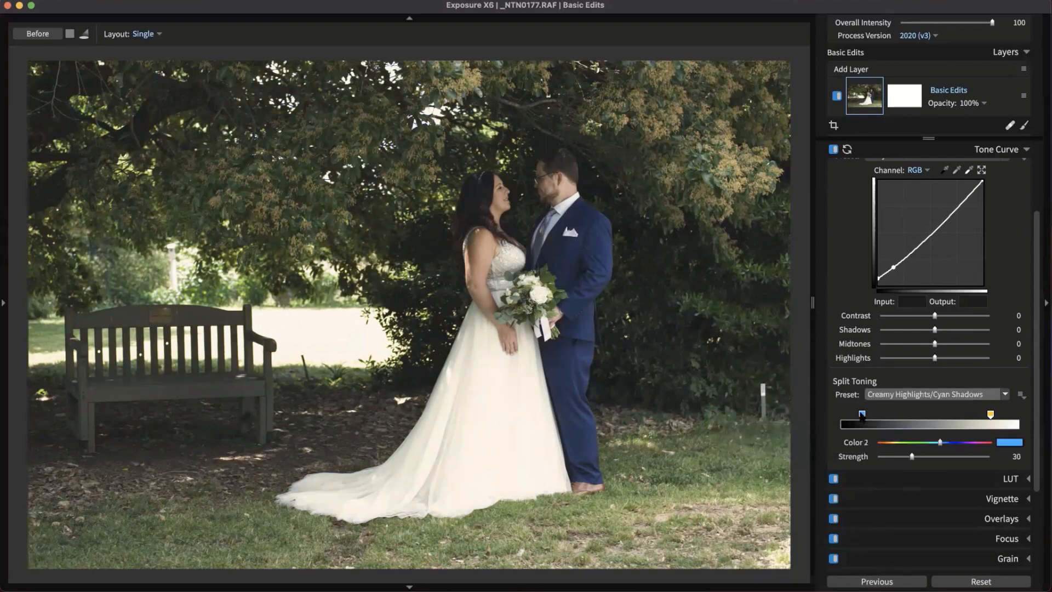
left_click_drag(940, 443, 896, 458)
left_click(955, 456)
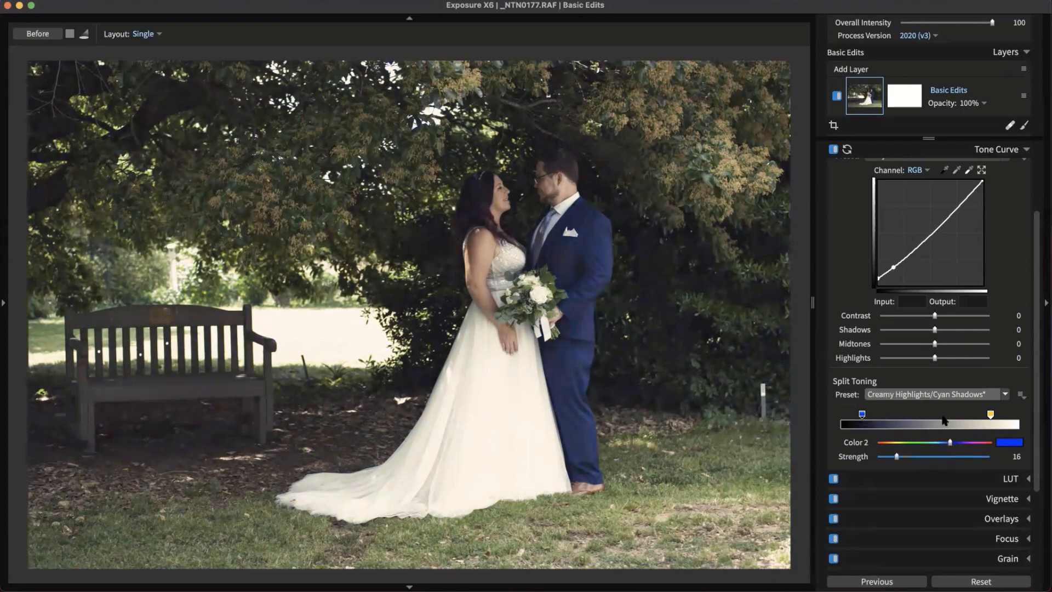
Adjust the highlight tint's position and set Color 1 strength to 26
left_click(990, 414)
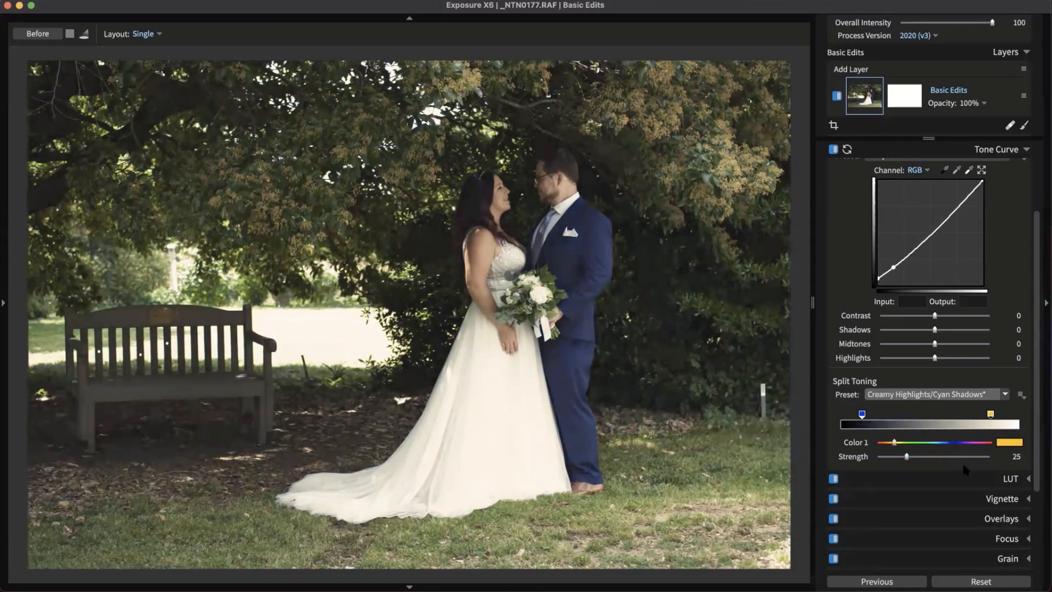
mouse_move(989, 415)
left_mouse_down()
mouse_move(936, 417)
mouse_move(1015, 417)
left_mouse_up()
mouse_move(919, 458)
left_mouse_down()
mouse_move(969, 458)
mouse_move(908, 458)
left_mouse_up()
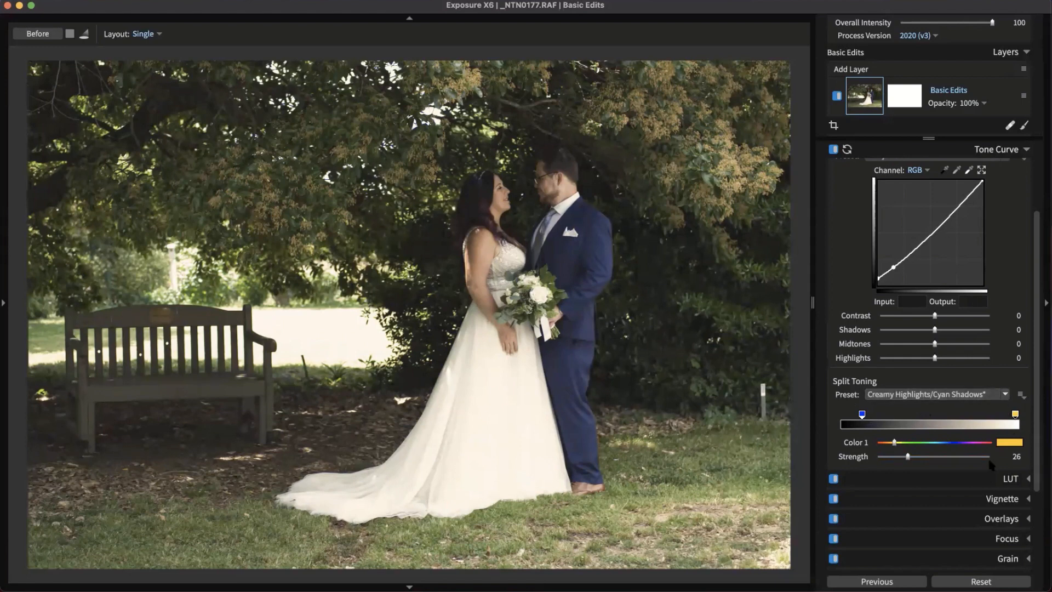
left_click(1021, 397)
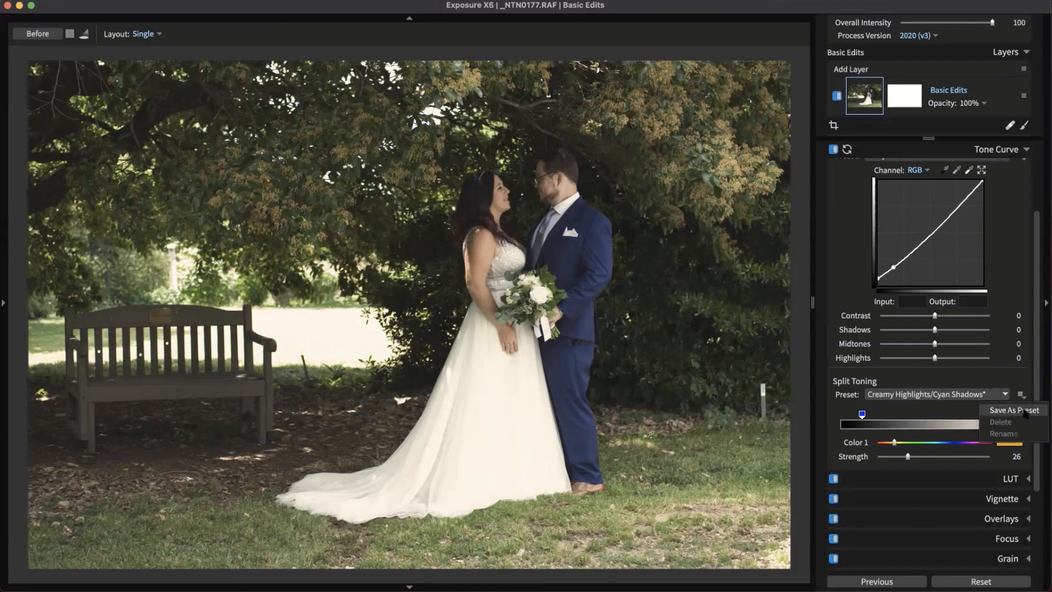
left_click(1013, 380)
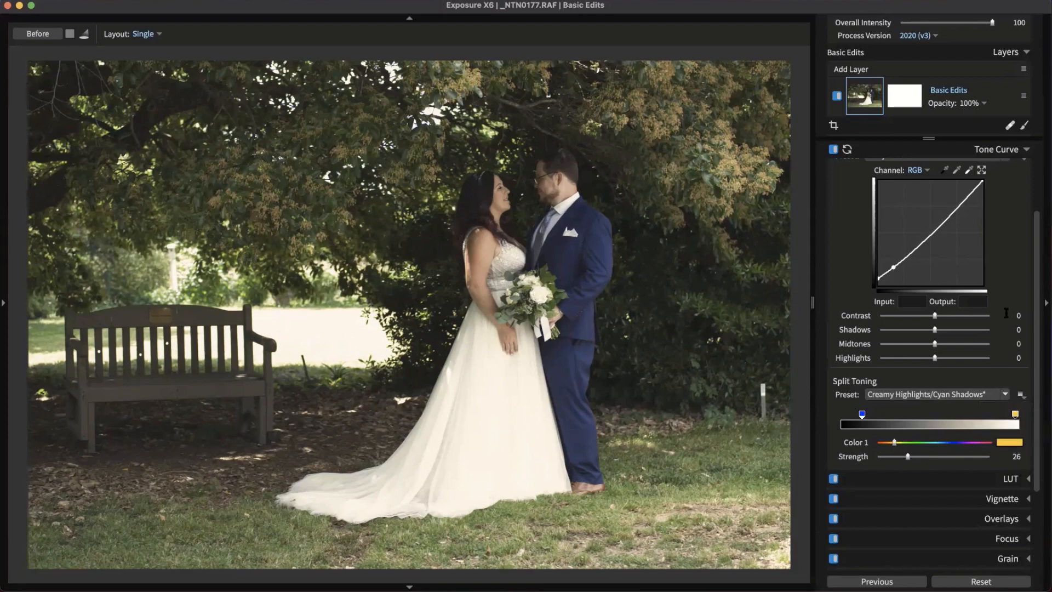
left_click(1013, 152)
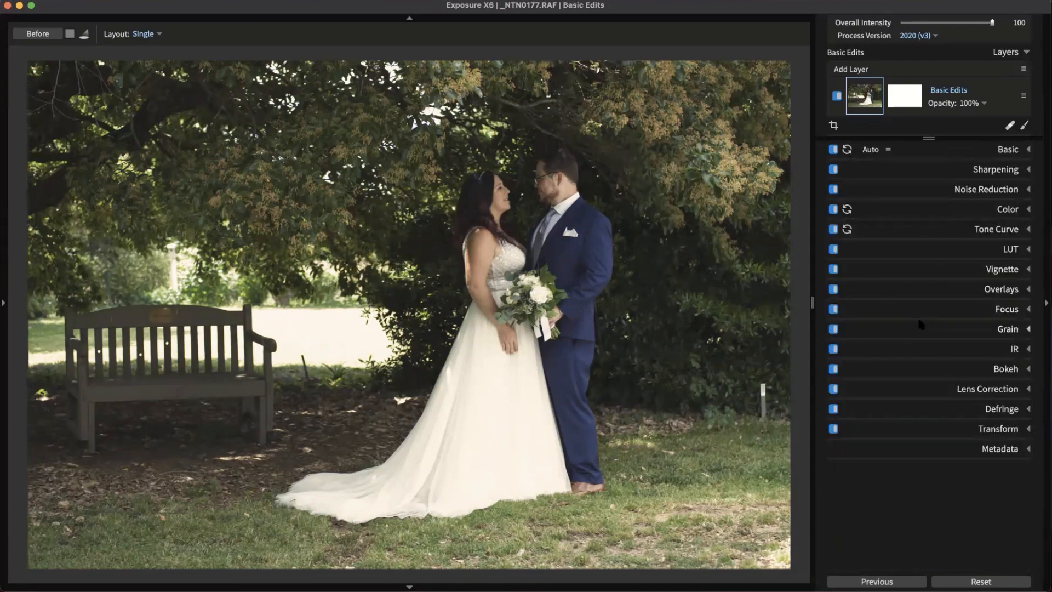
left_click(342, 18)
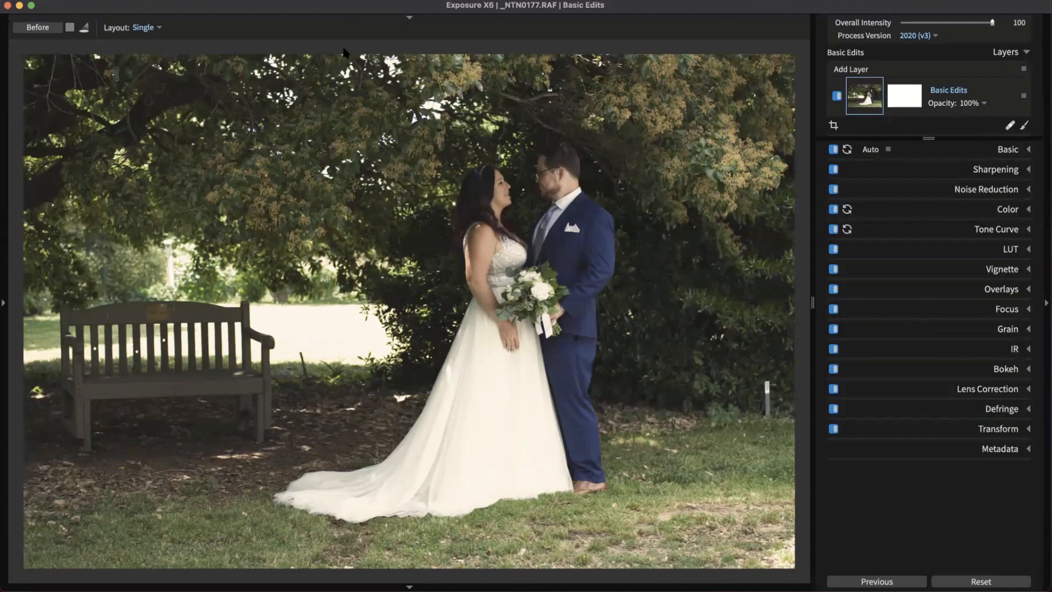
left_click(361, 20)
key("g")
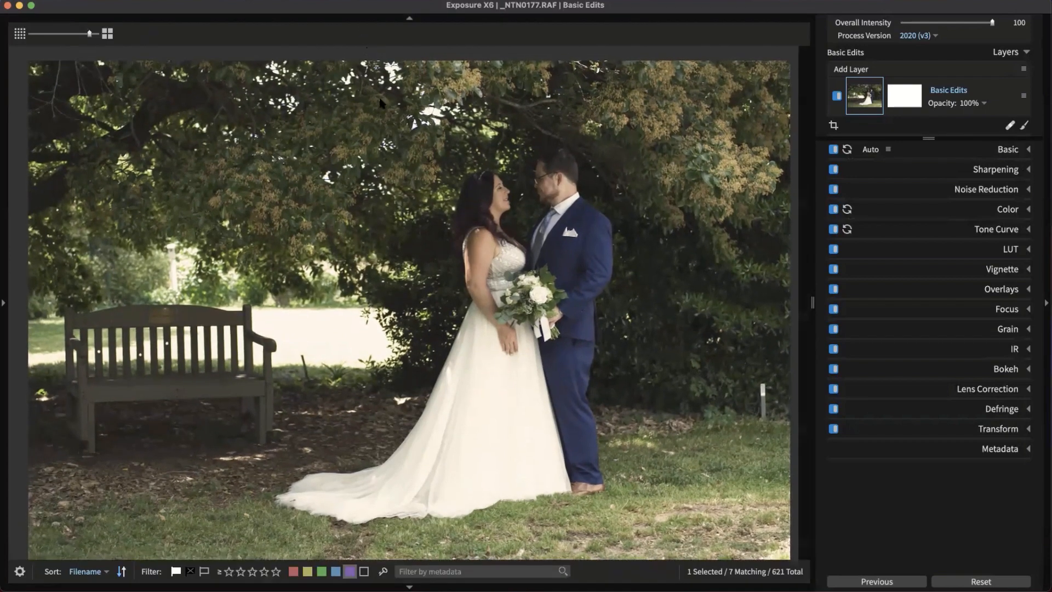
double_click(296, 332)
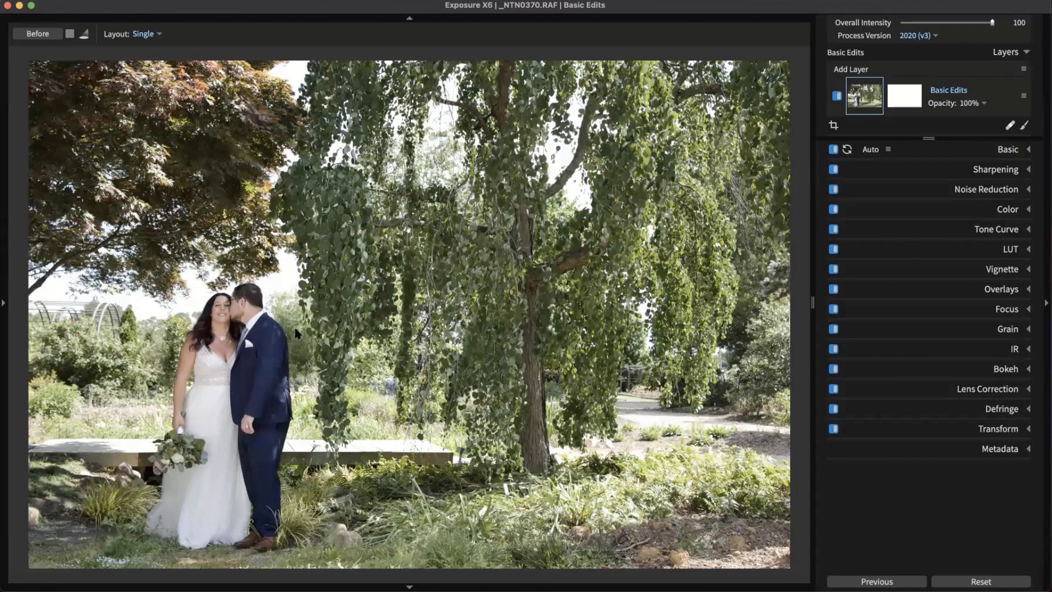
key("g")
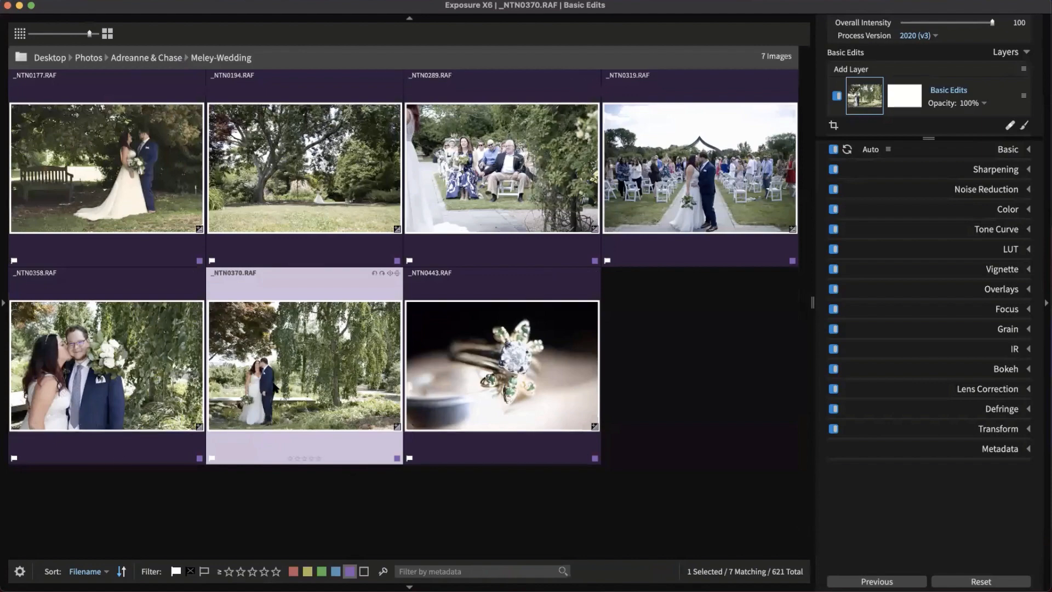
double_click(272, 386)
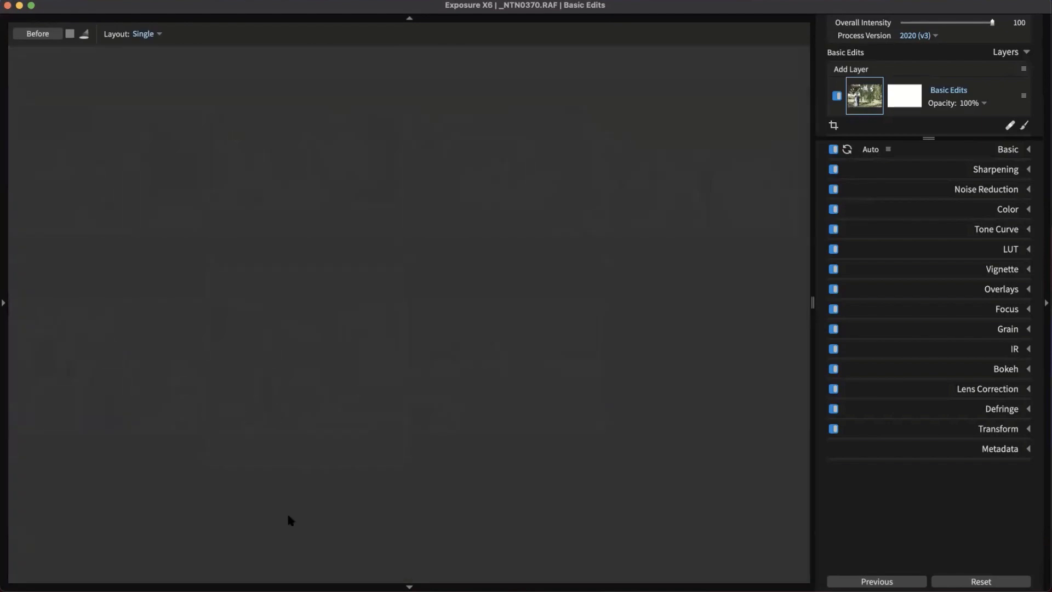
left_click(949, 575)
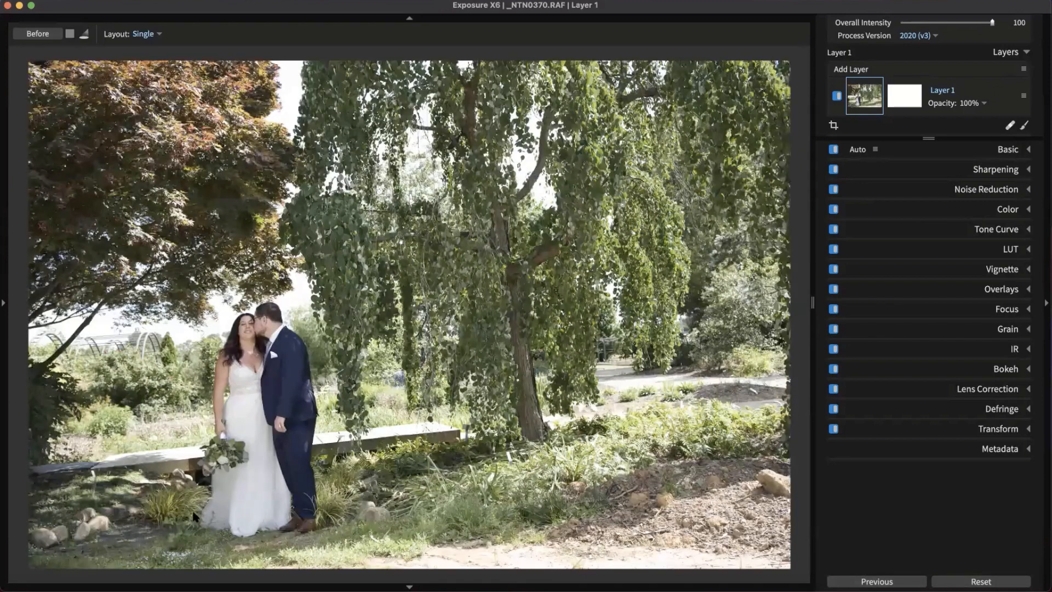
left_click(70, 518)
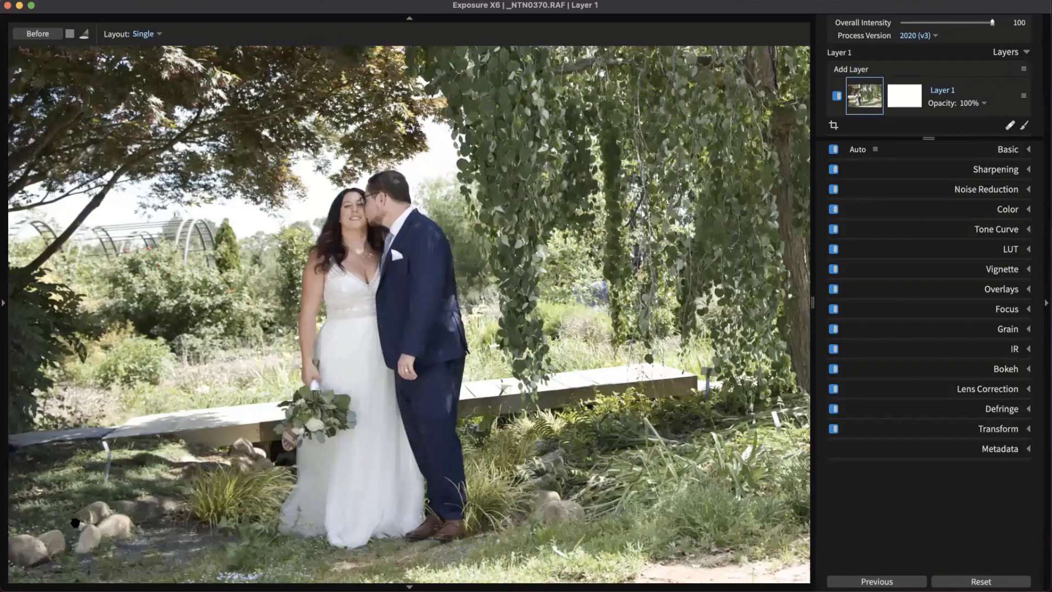
scroll(134, 433, "up", 5)
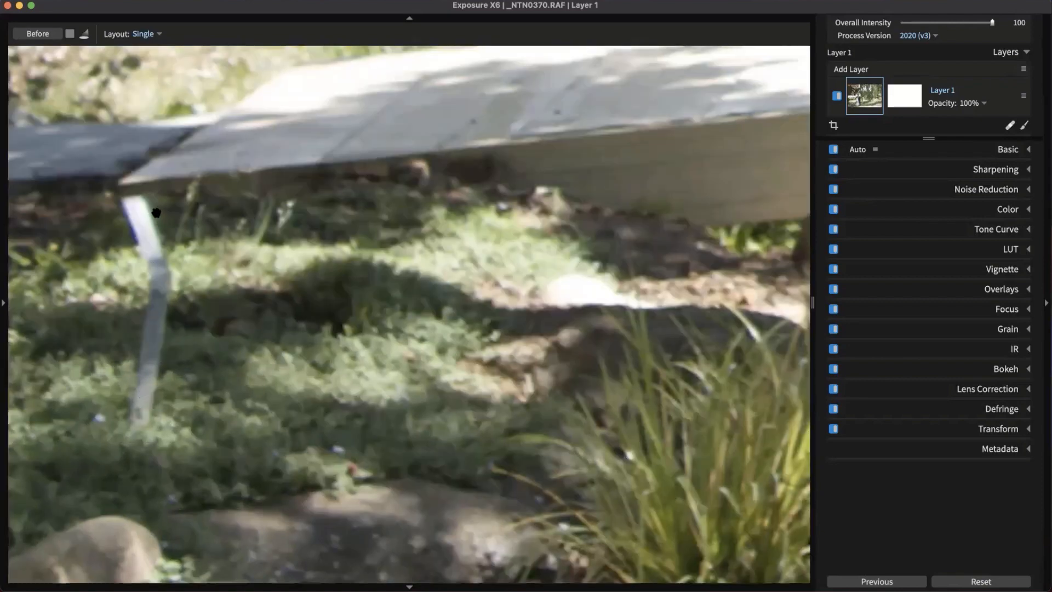
scroll(176, 295, "down", 10)
scroll(712, 241, "down", 2)
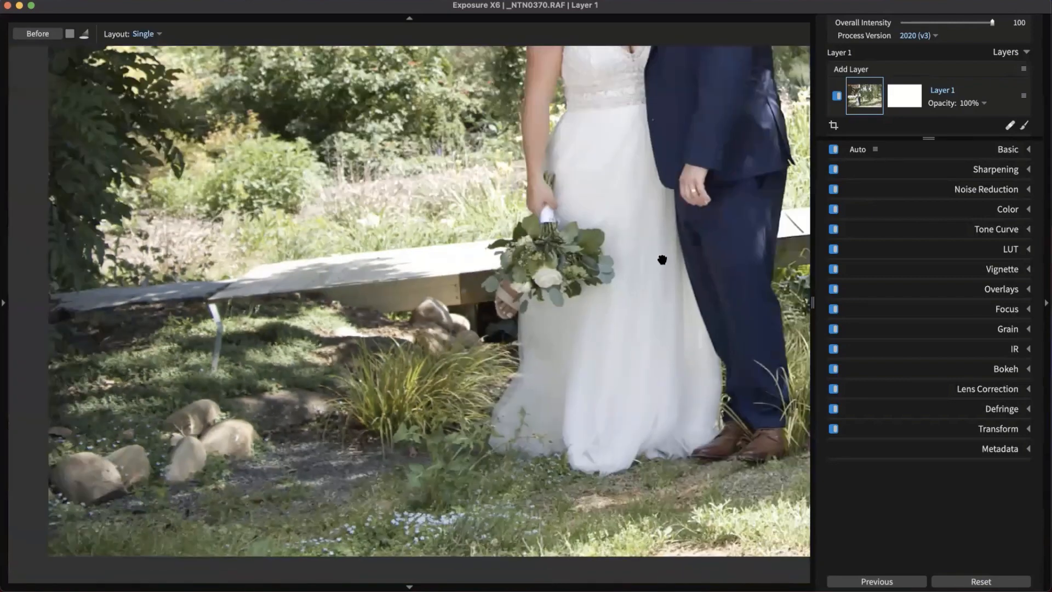
Switch the spot brush to Clone mode at size 36.14
left_click(1010, 126)
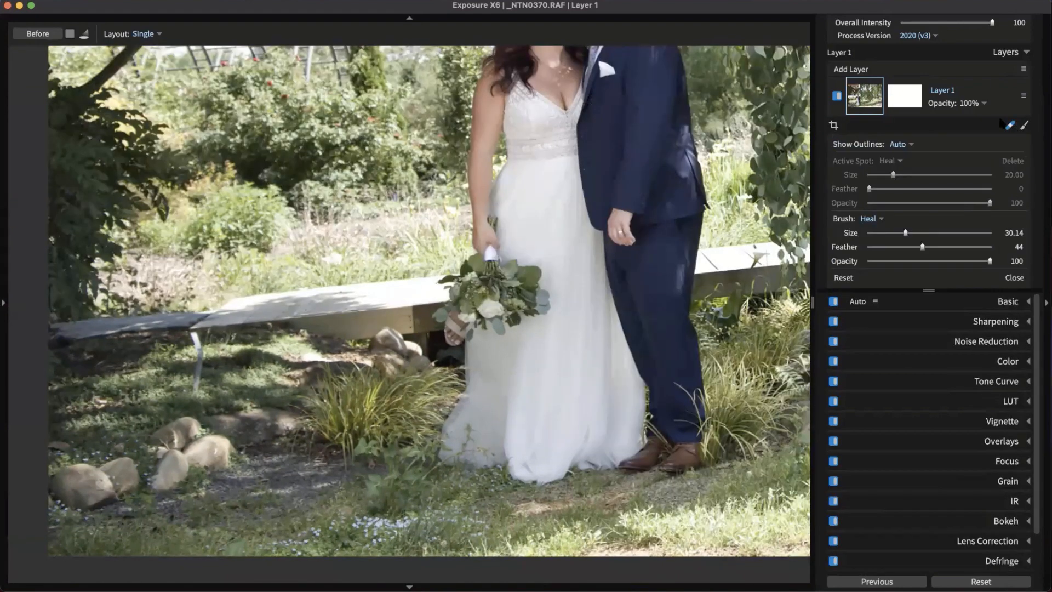
left_click(870, 219)
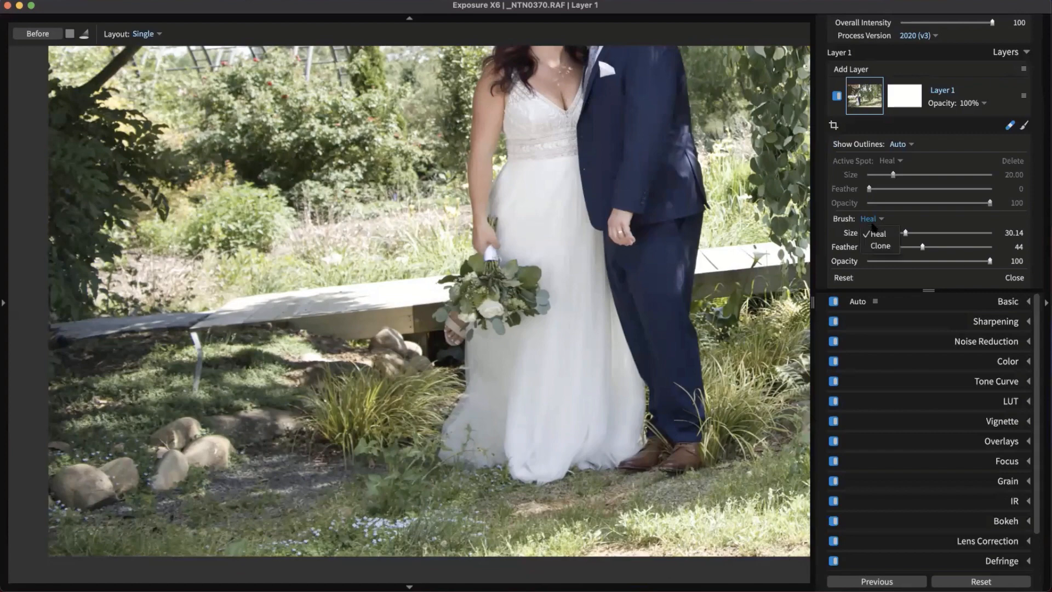
left_click(880, 246)
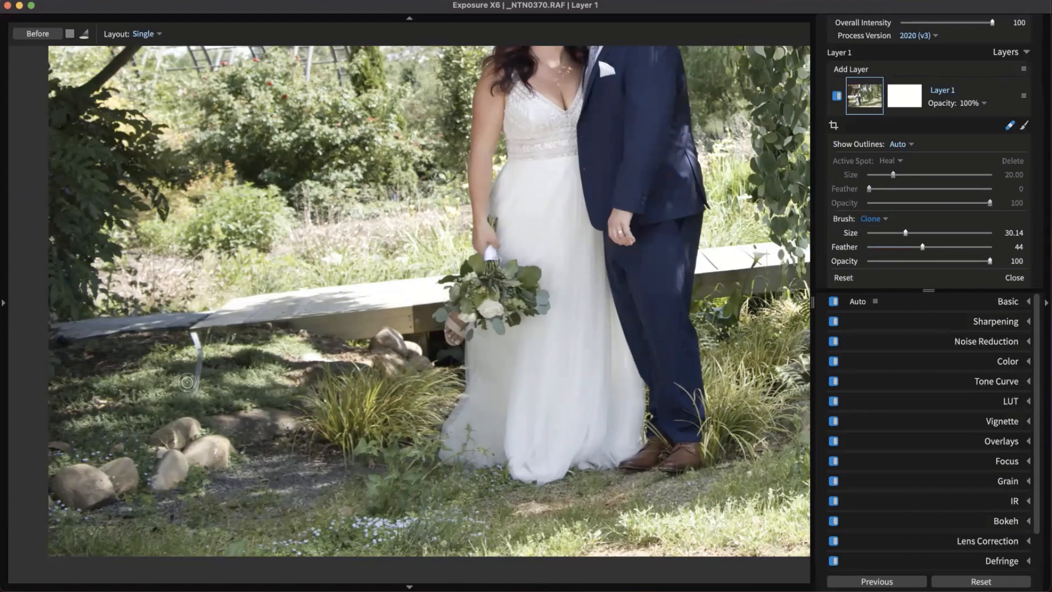
key("bracketright")
key("bracketleft")
key("bracketright")
key("bracketright")
key("bracketright")
Clone nearby grass over the white bench leg, enlarging the spot to 52.40
scroll(186, 403, "up", 2)
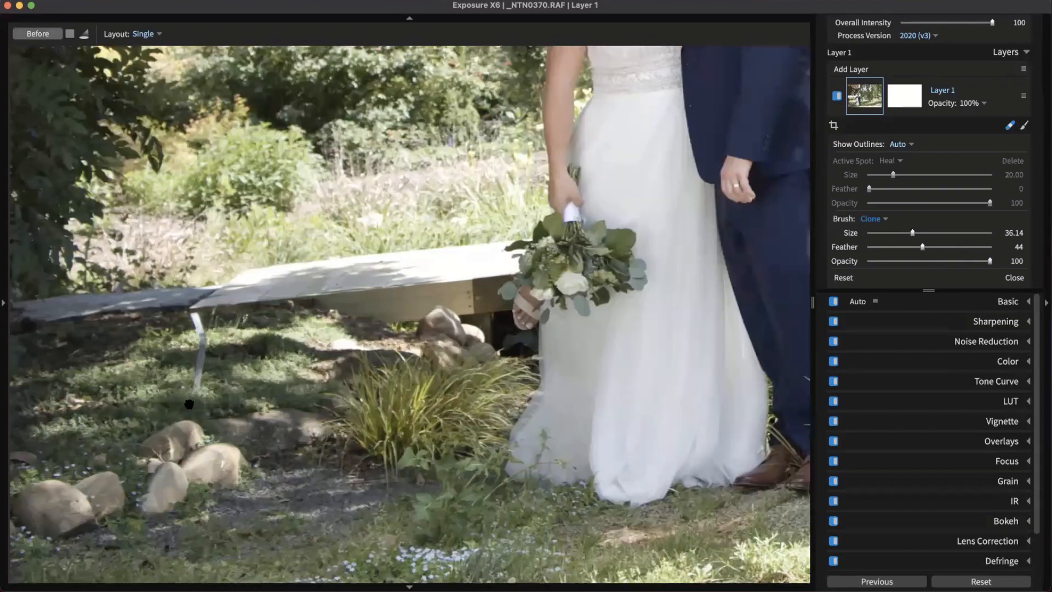
scroll(189, 406, "up", 1)
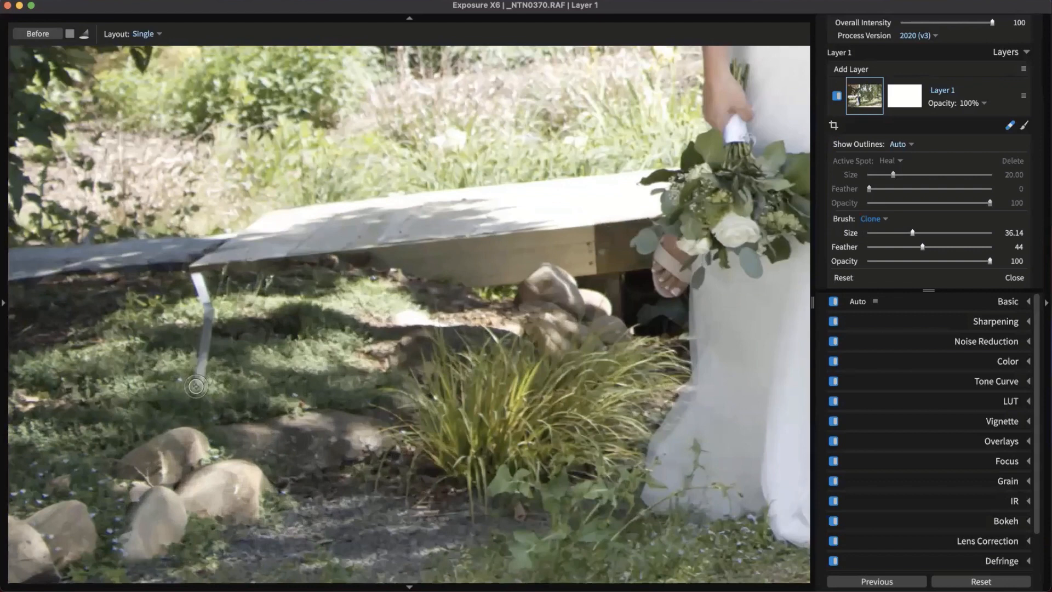
mouse_move(203, 364)
left_mouse_down()
mouse_move(290, 441)
mouse_move(319, 552)
left_mouse_up()
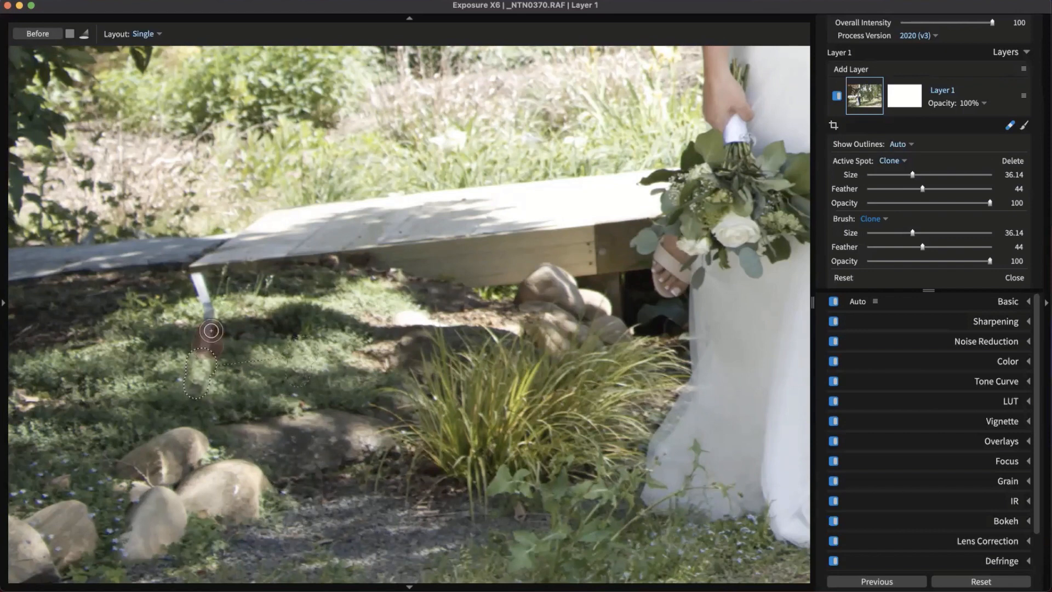
left_click(207, 338)
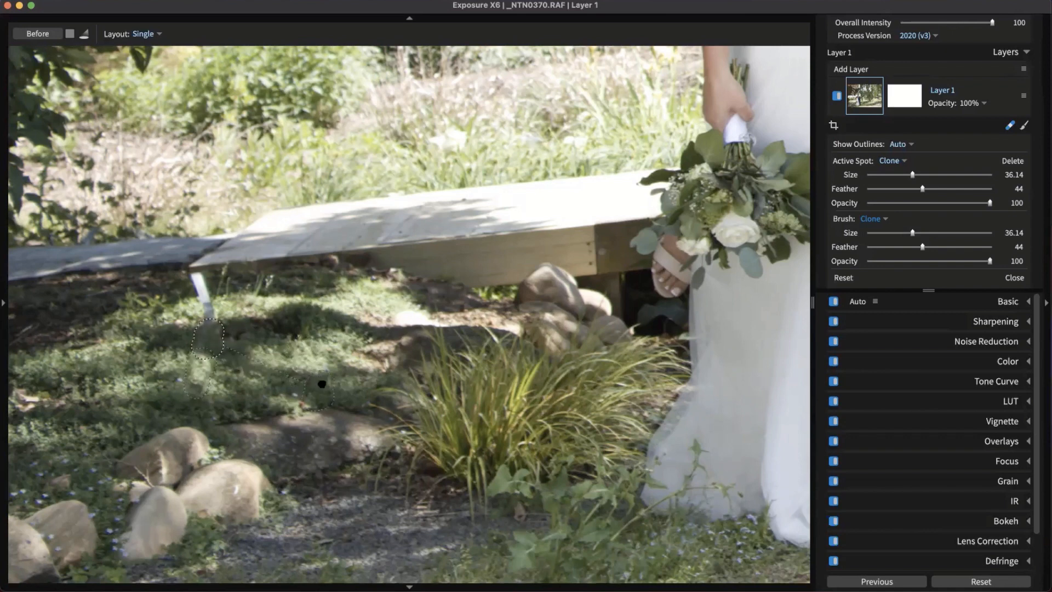
left_click_drag(312, 373, 314, 319)
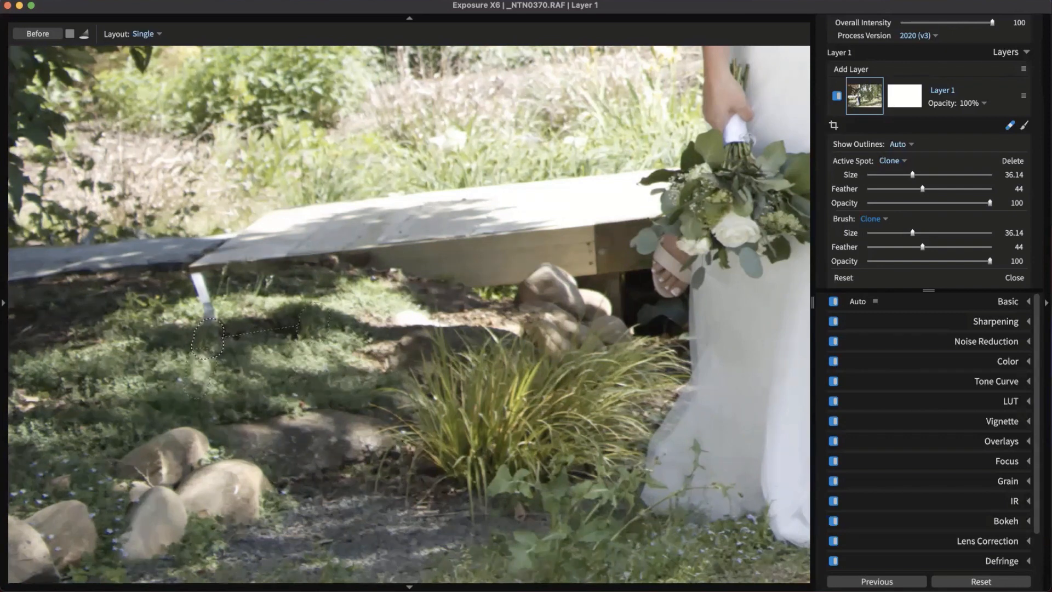
left_click(206, 309)
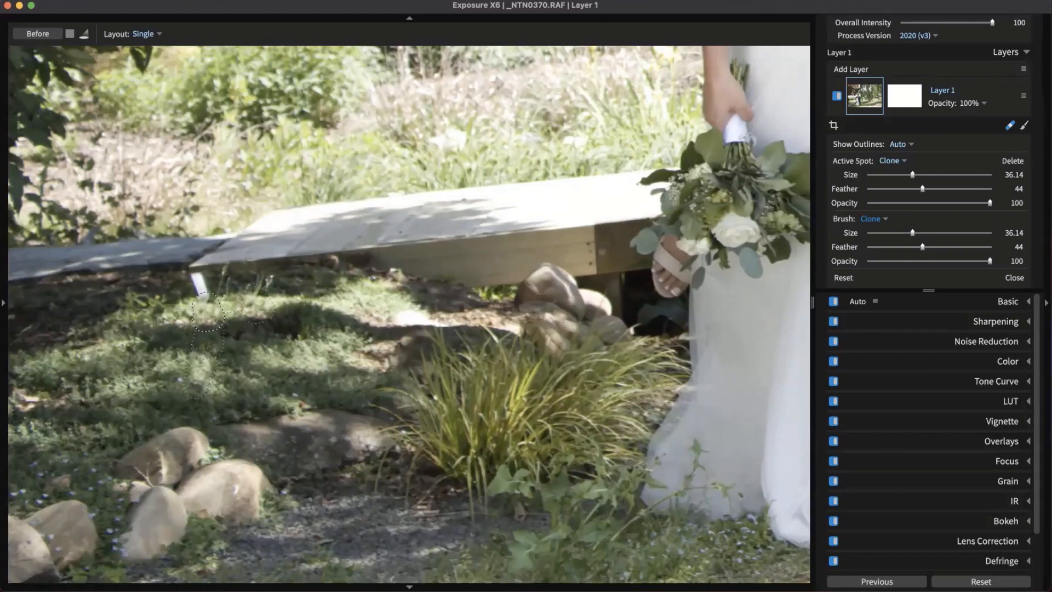
left_click(199, 284)
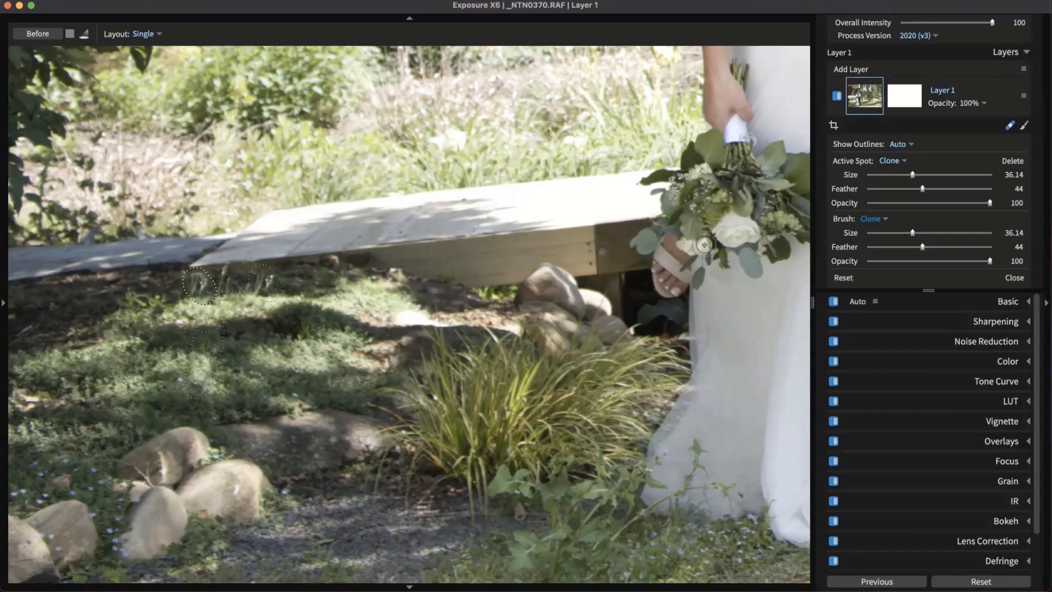
left_click_drag(911, 174, 932, 175)
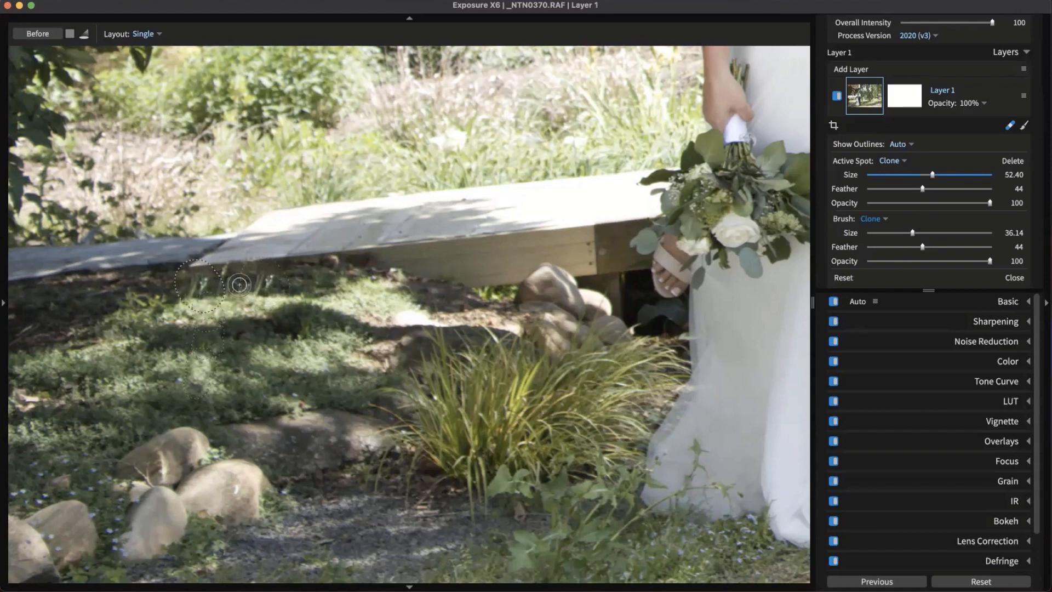
left_click(1012, 125)
Fit the photo to the view, return to the grid and open _NTN0289.RAF
left_click(588, 383)
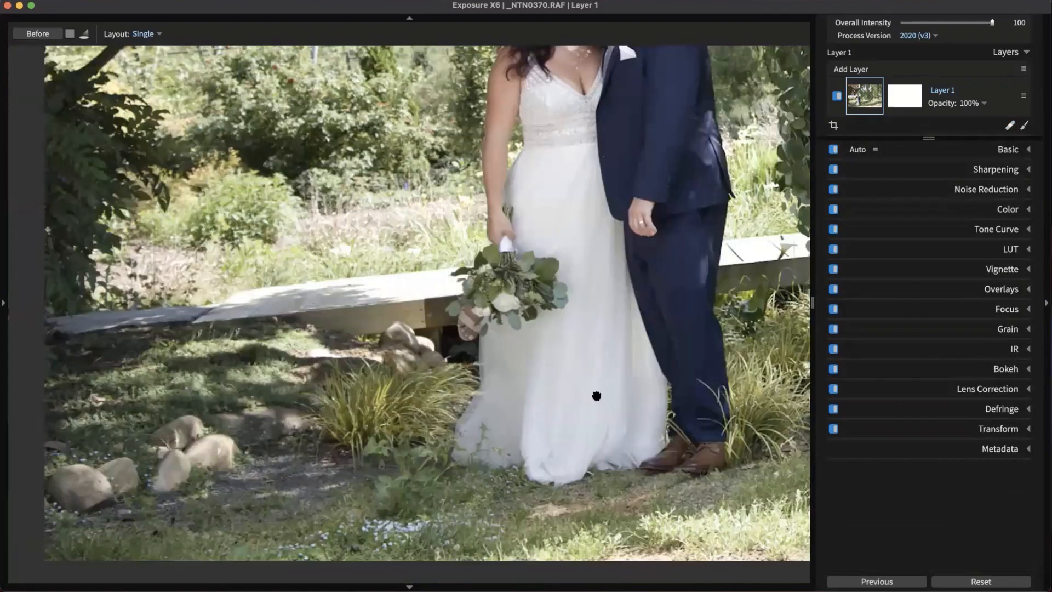
left_click(545, 403)
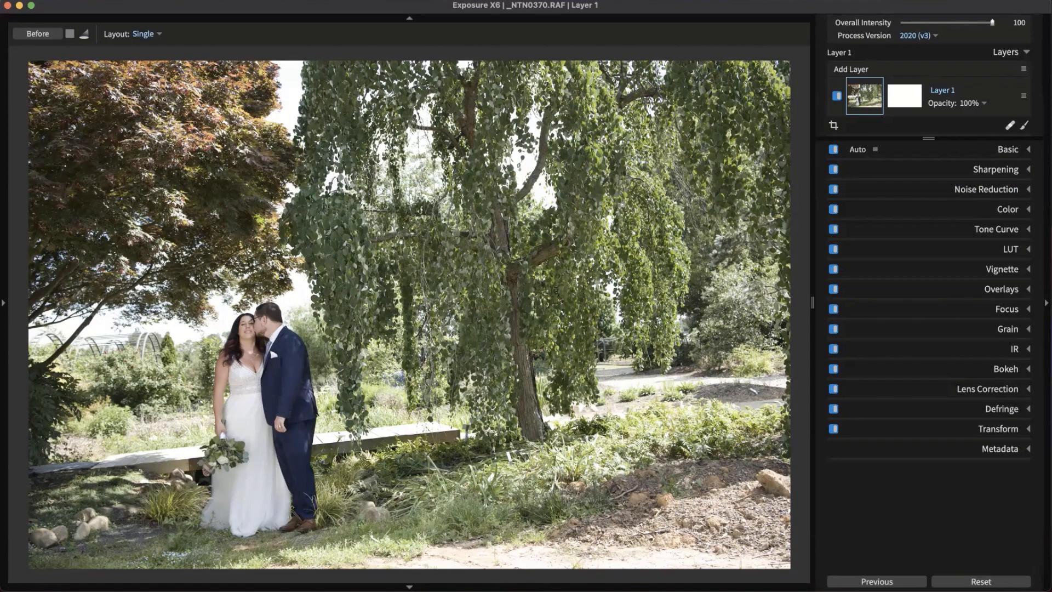
key("g")
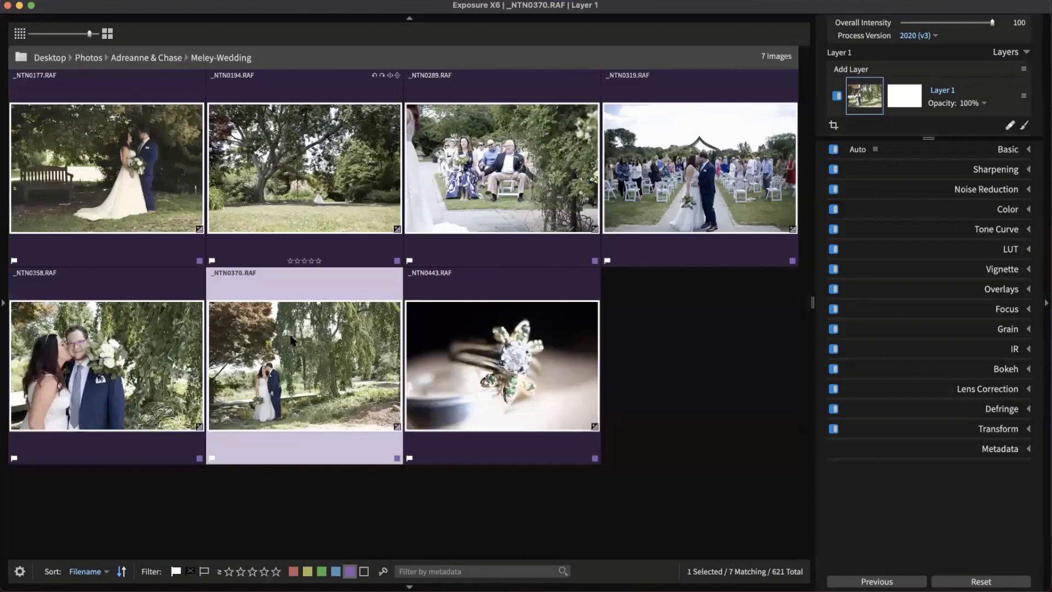
left_click(666, 430)
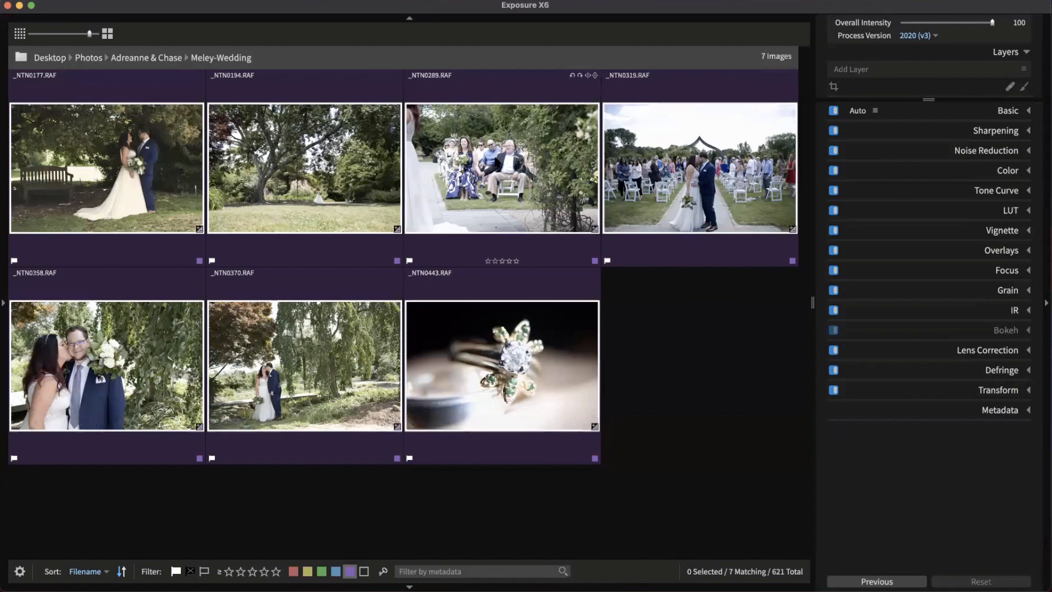
double_click(493, 183)
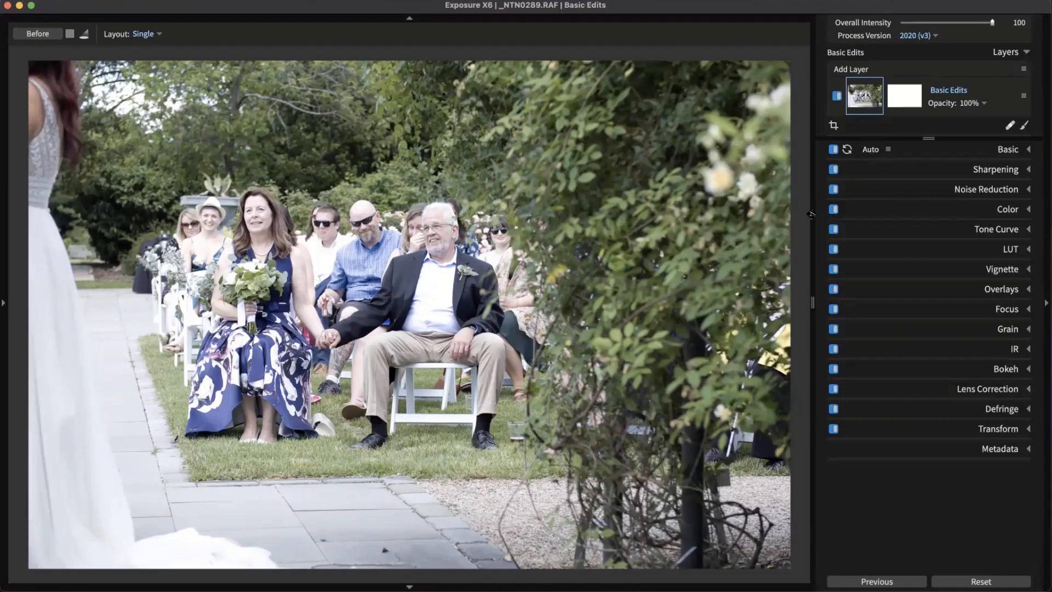
Apply the Distortion - Large Lumps vignette, centred tightly on the couple's joined hands
left_click(1003, 271)
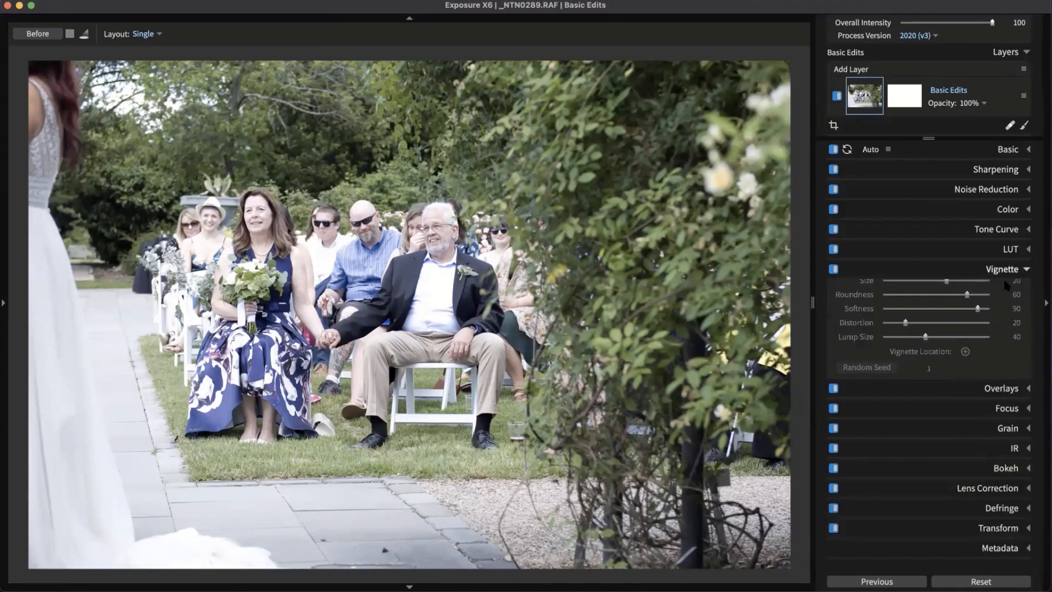
left_click(959, 295)
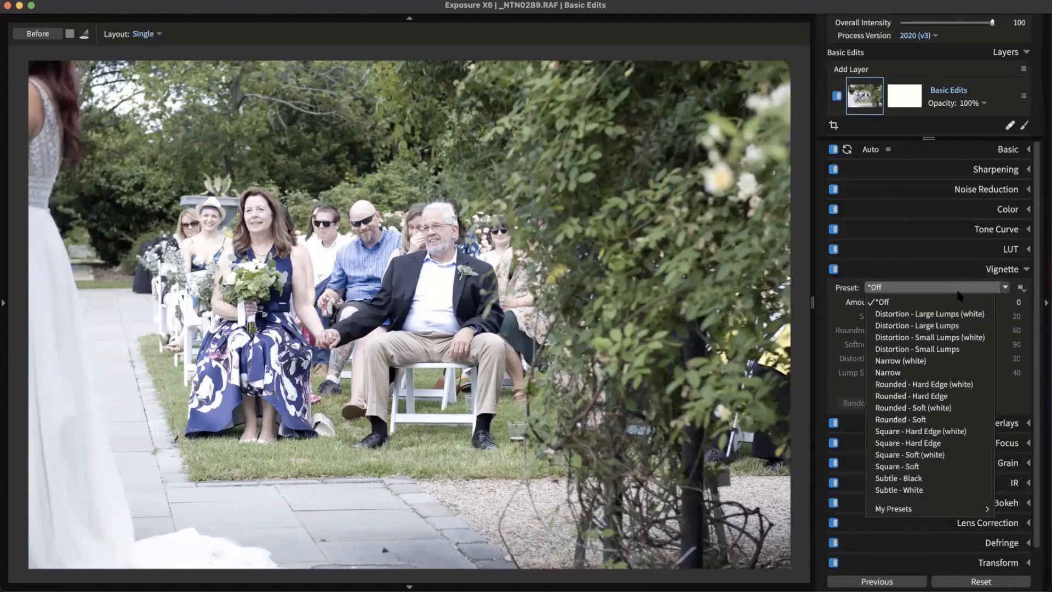
left_click(960, 325)
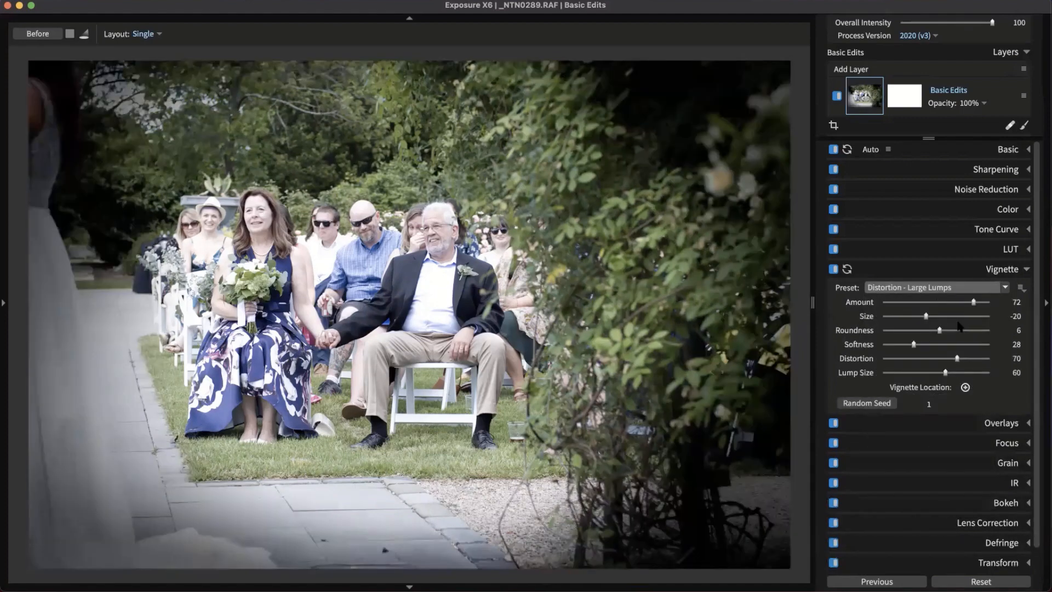
left_click(983, 289)
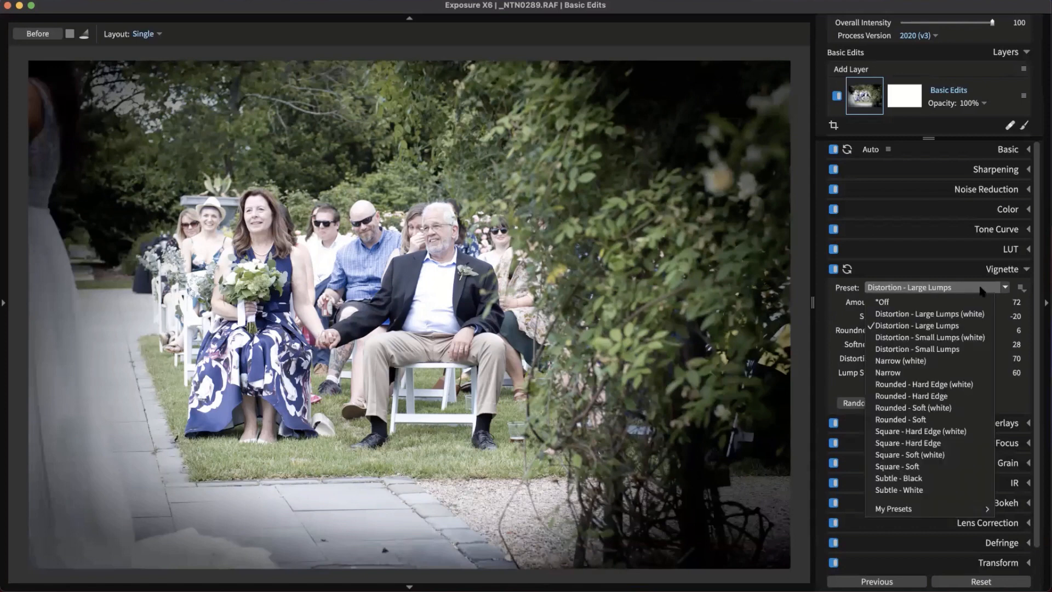
left_click(973, 326)
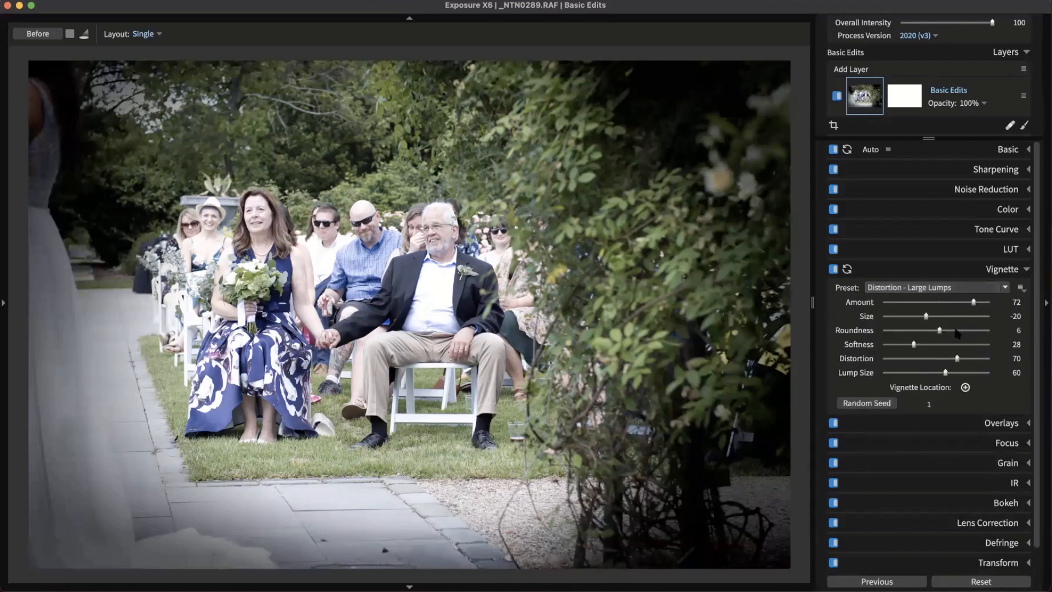
left_click(966, 387)
left_click(327, 337)
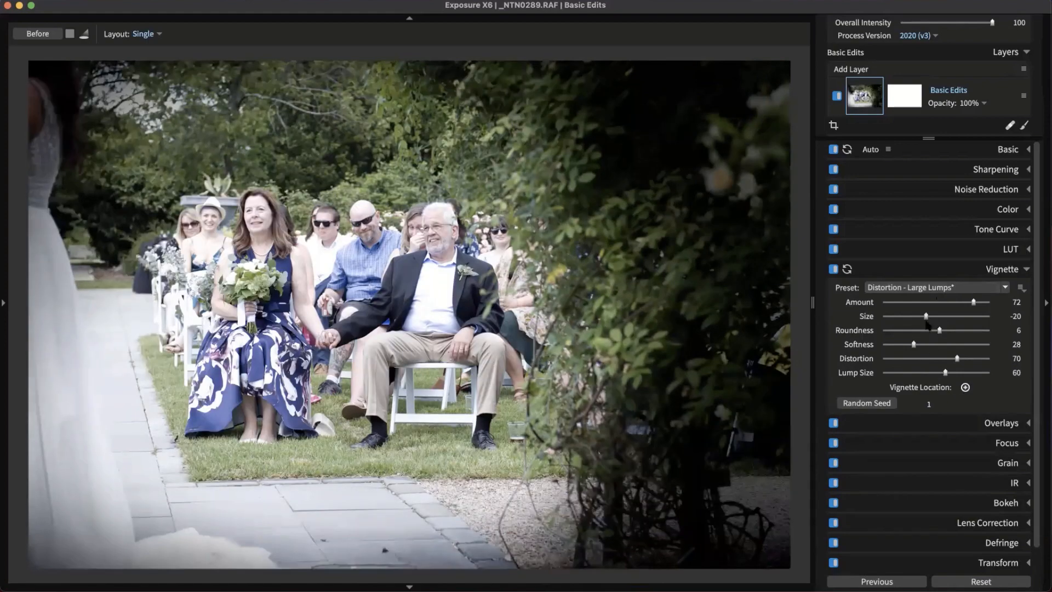
left_click_drag(926, 316, 884, 323)
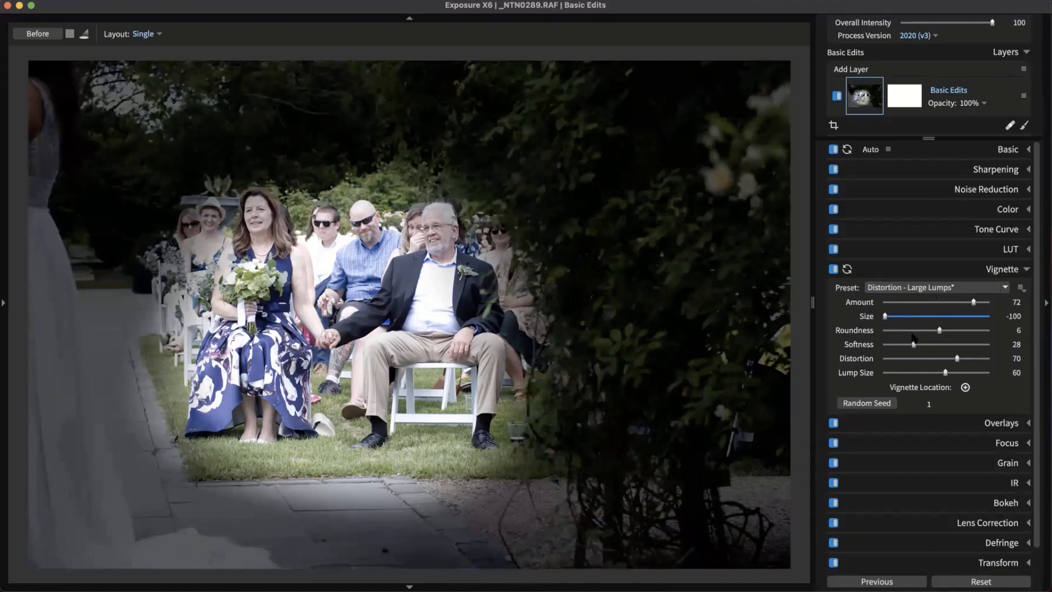
left_click_drag(973, 303, 986, 302)
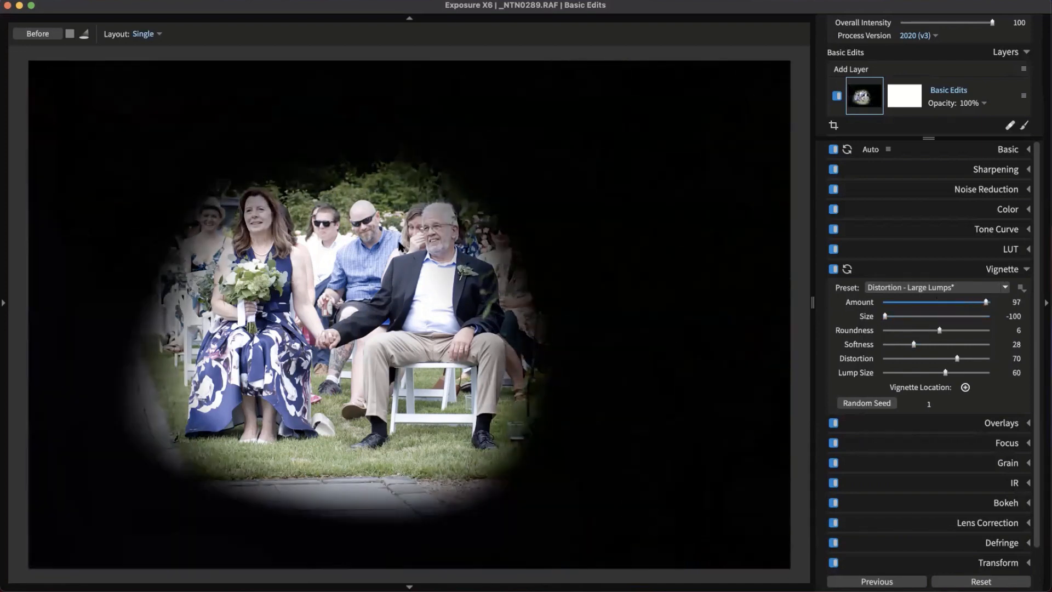
scroll(963, 361, "down", 2)
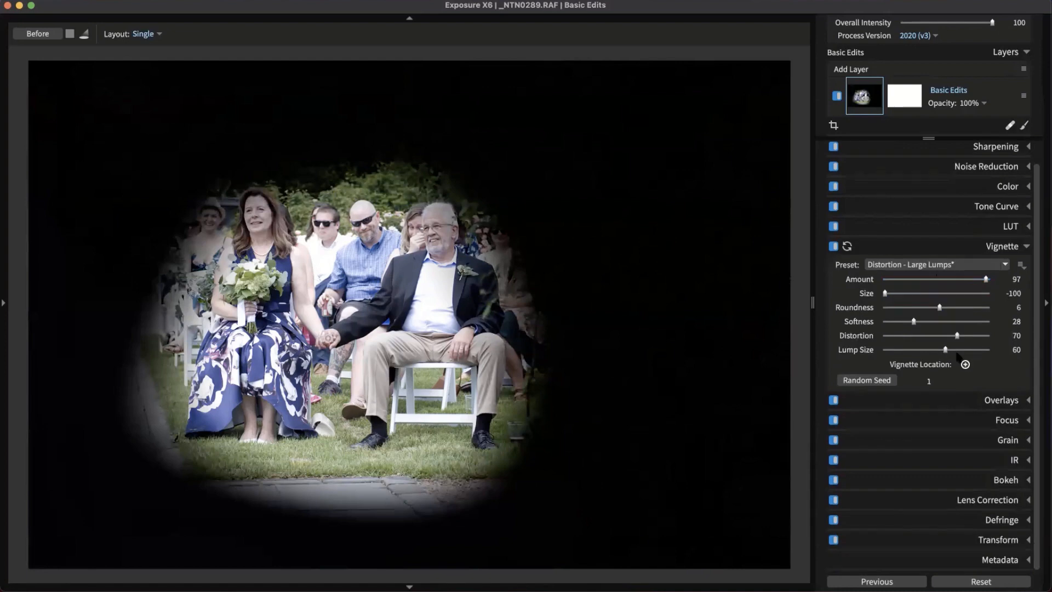
left_click_drag(959, 337, 924, 351)
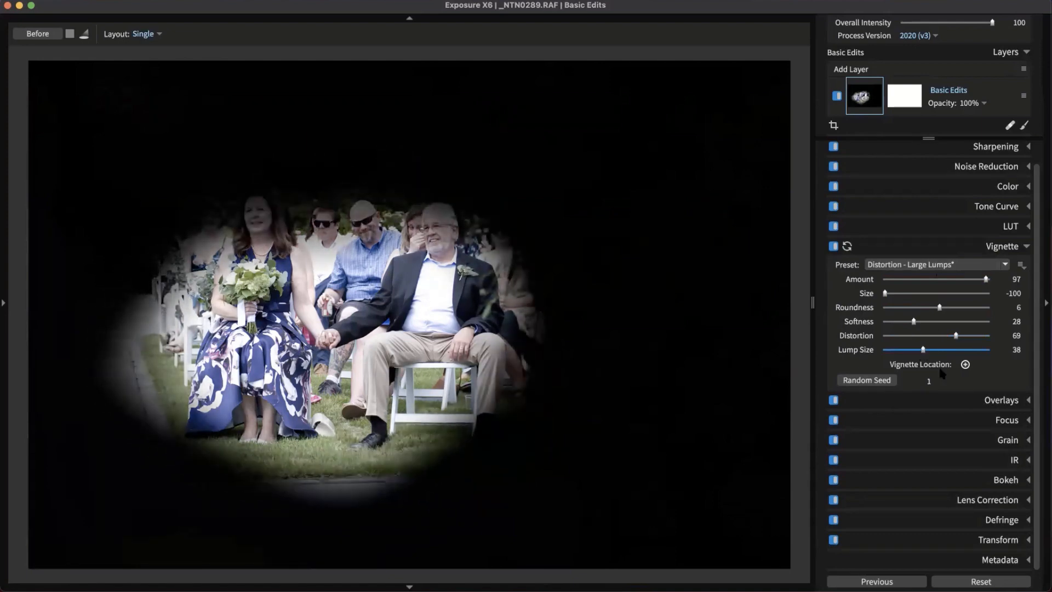
Regenerate the lump shape and set Lump Size 47, Softness 87, Amount 39
left_click(883, 382)
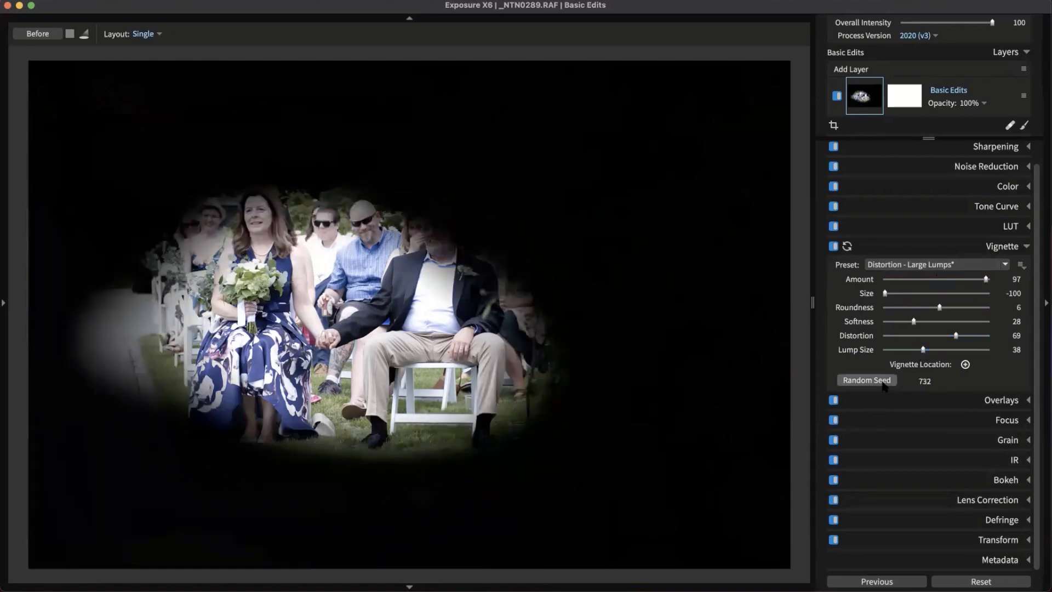
left_click(883, 383)
left_click(884, 382)
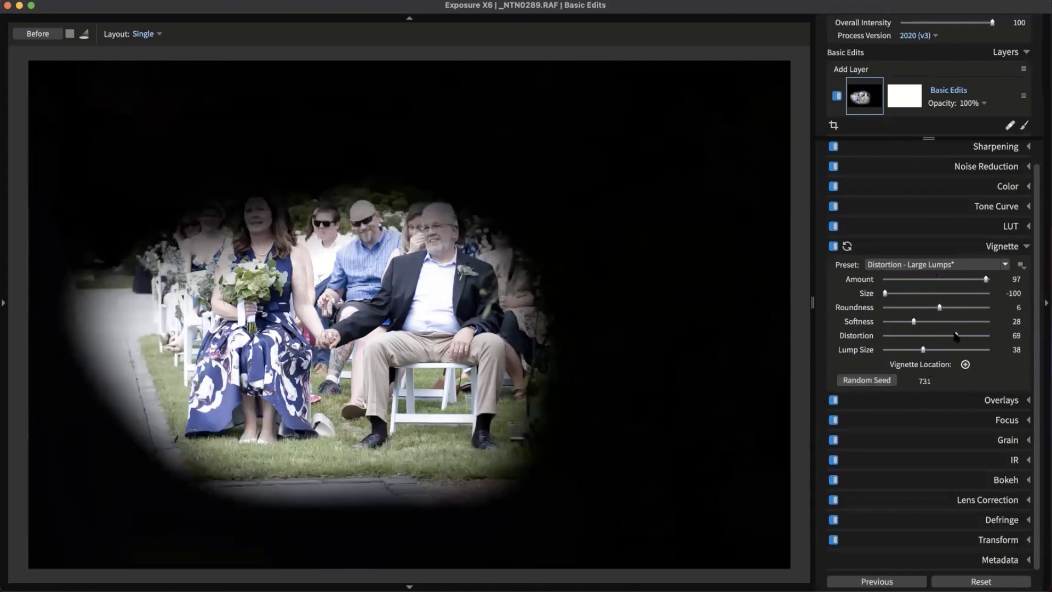
left_click(934, 350)
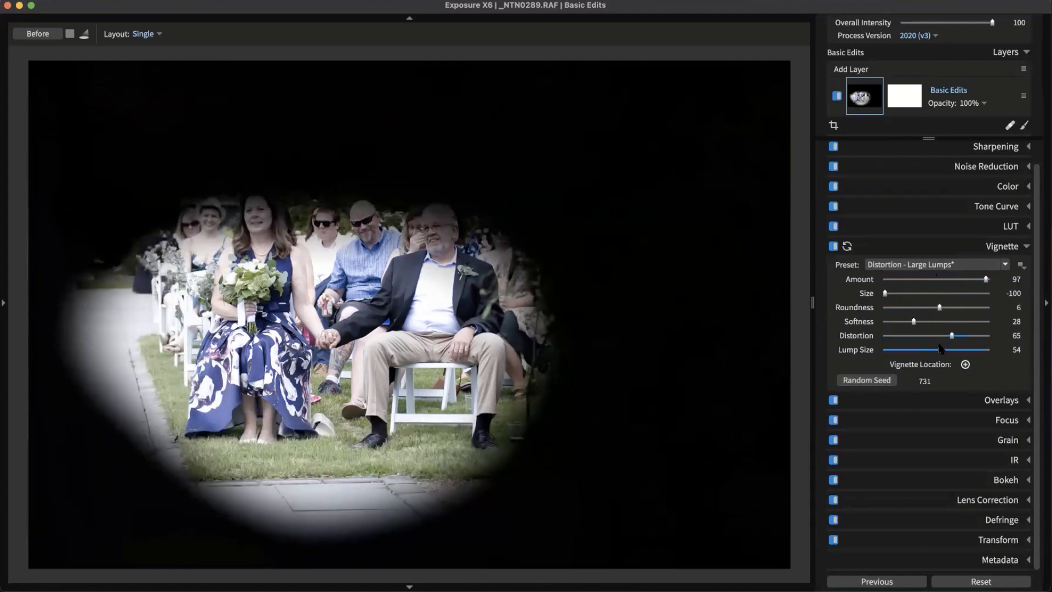
left_click_drag(917, 322, 974, 326)
left_click_drag(986, 280, 958, 287)
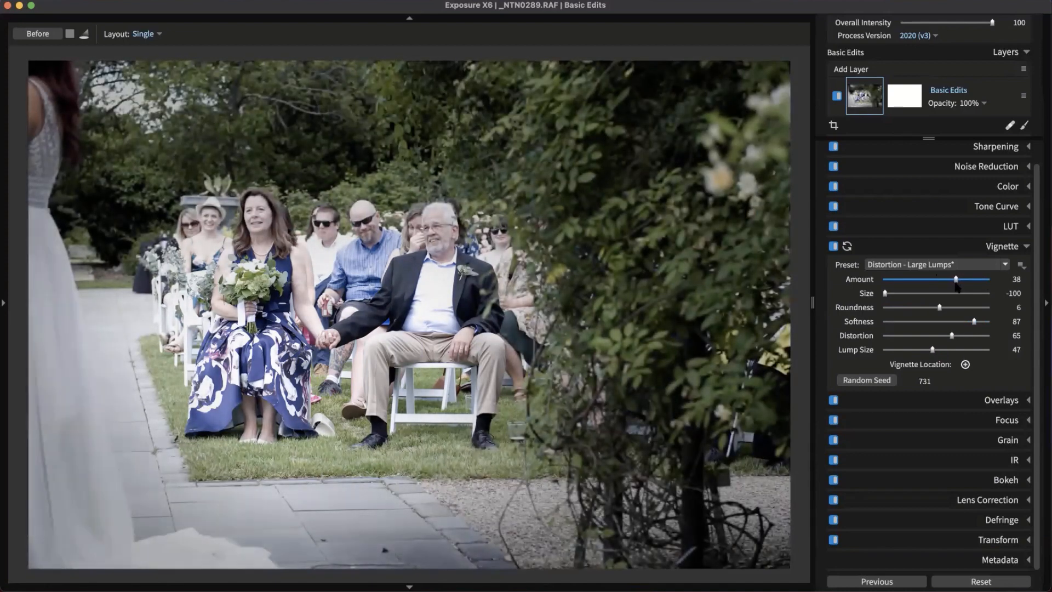
left_click(999, 248)
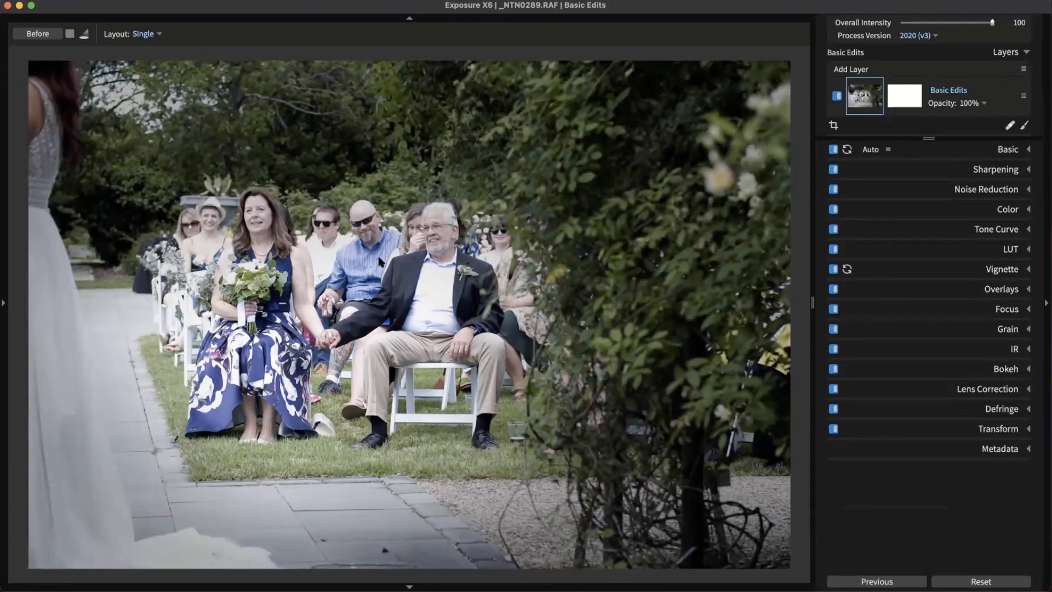
Add bokeh at Lens Amount 29 with the sharp circle on the bouquet-holding woman
scroll(332, 267, "down", 1)
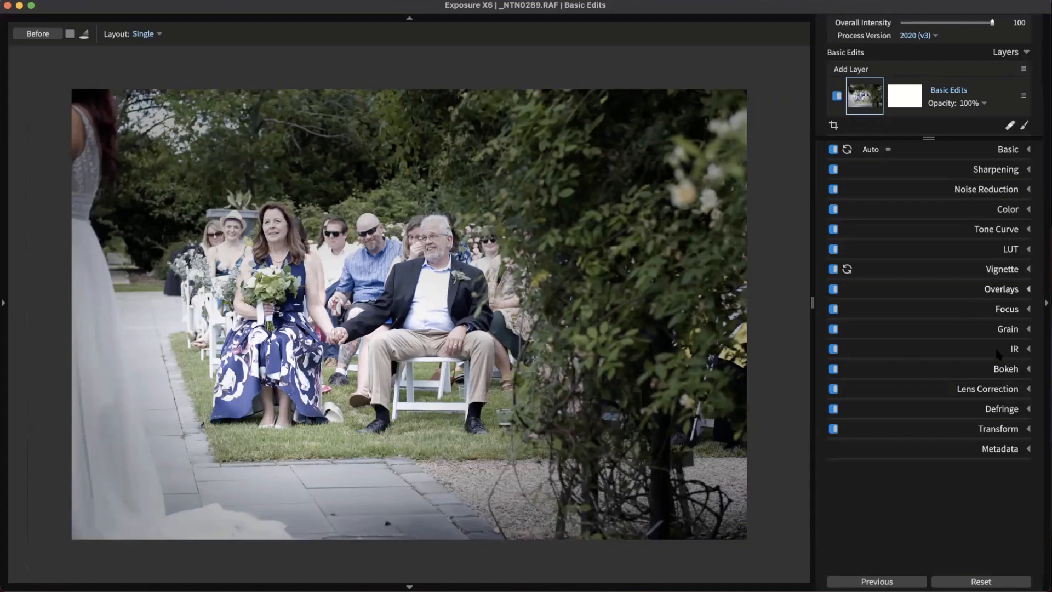
left_click(1005, 369)
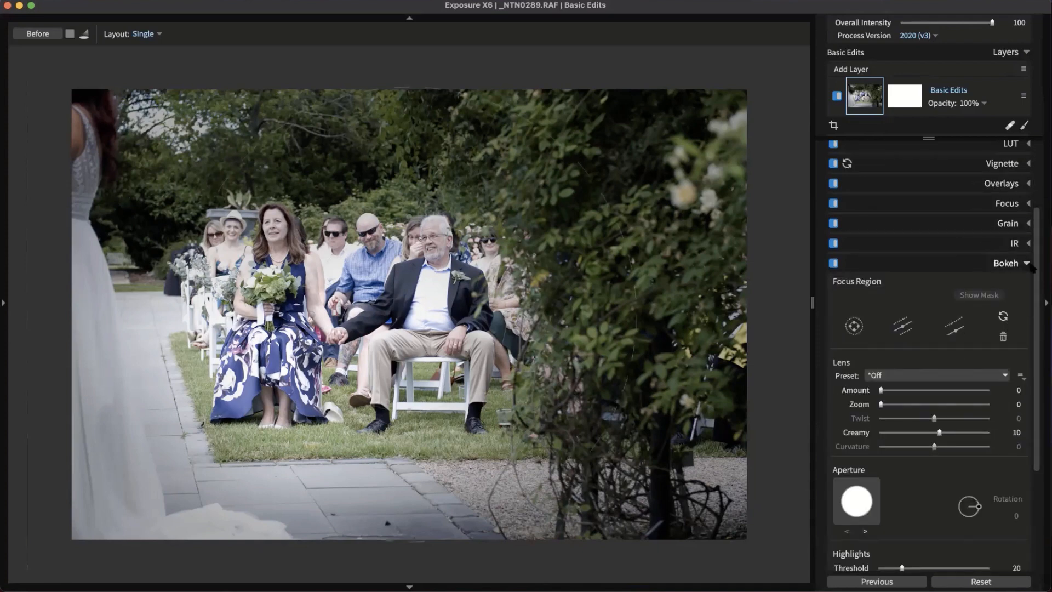
scroll(1033, 277, "down", 2)
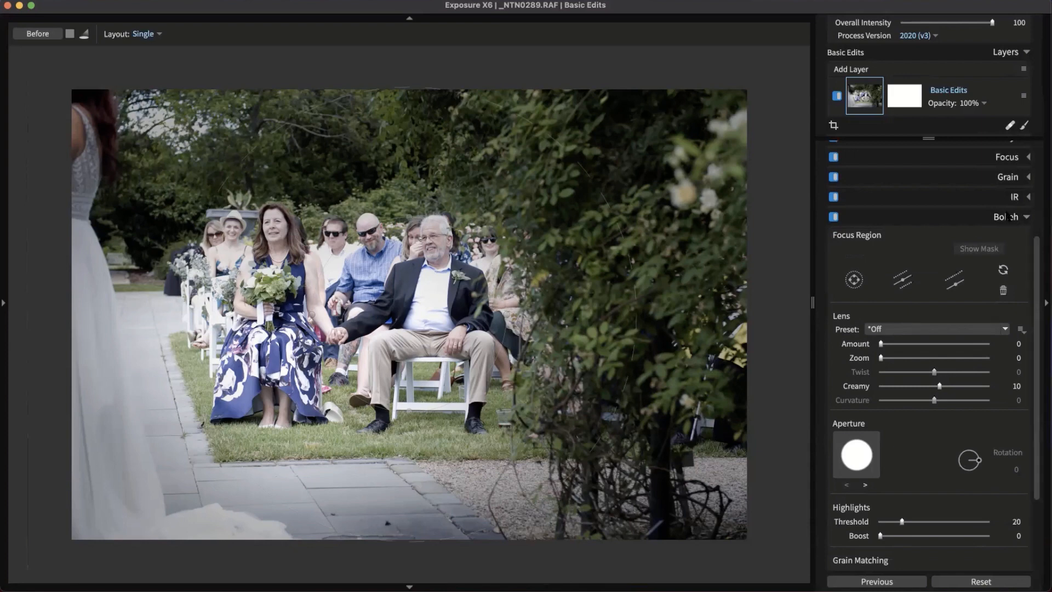
scroll(910, 293, "down", 2)
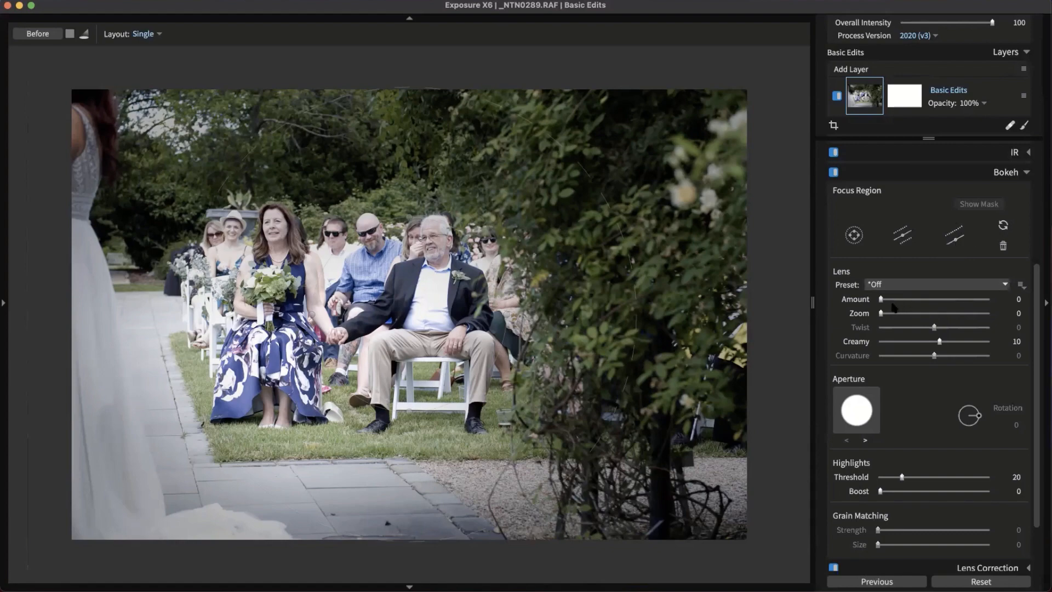
left_click_drag(881, 300, 924, 302)
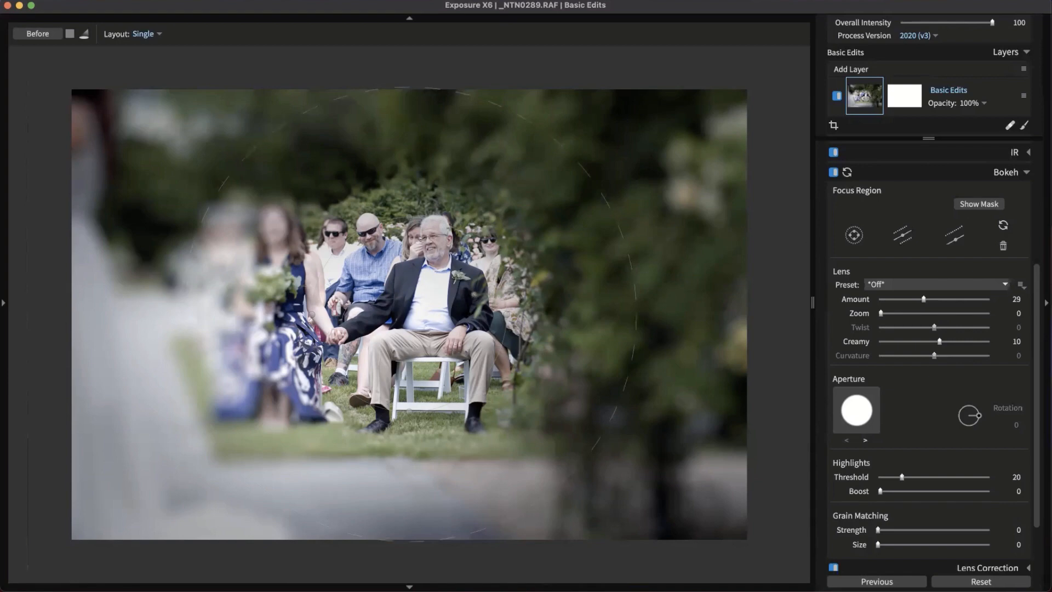
left_click_drag(545, 312, 697, 281)
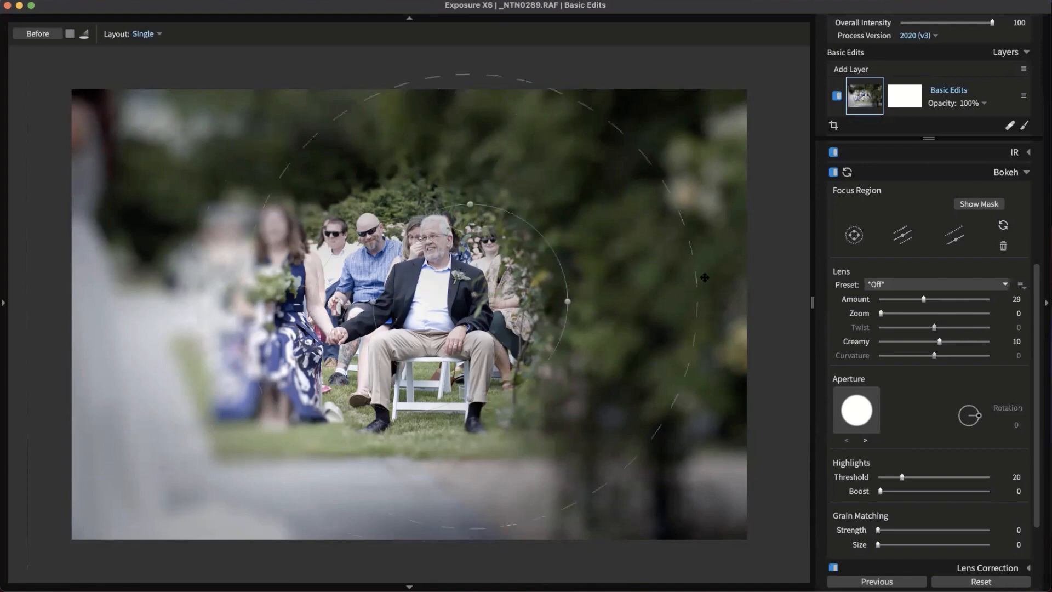
left_click_drag(614, 252, 323, 237)
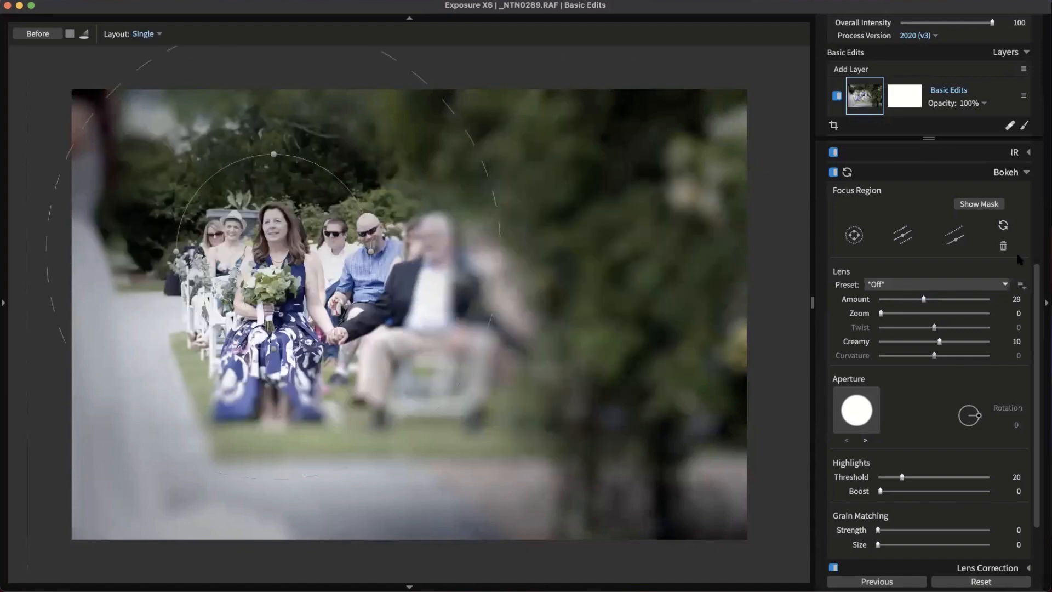
Replace the circular focus with a vertical linear focus band over the seated guests
left_click(1006, 247)
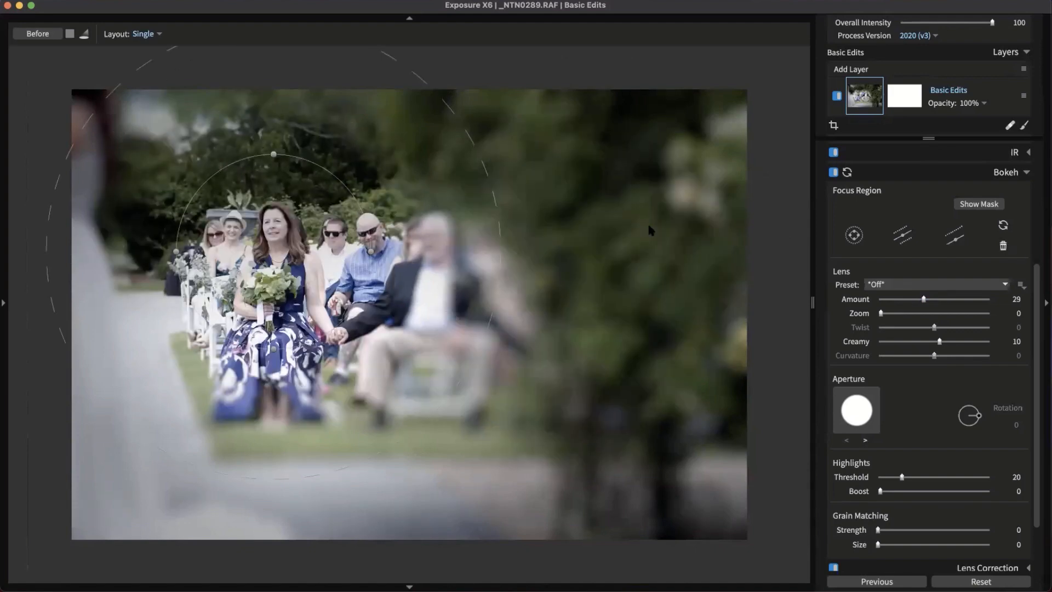
left_click(958, 241)
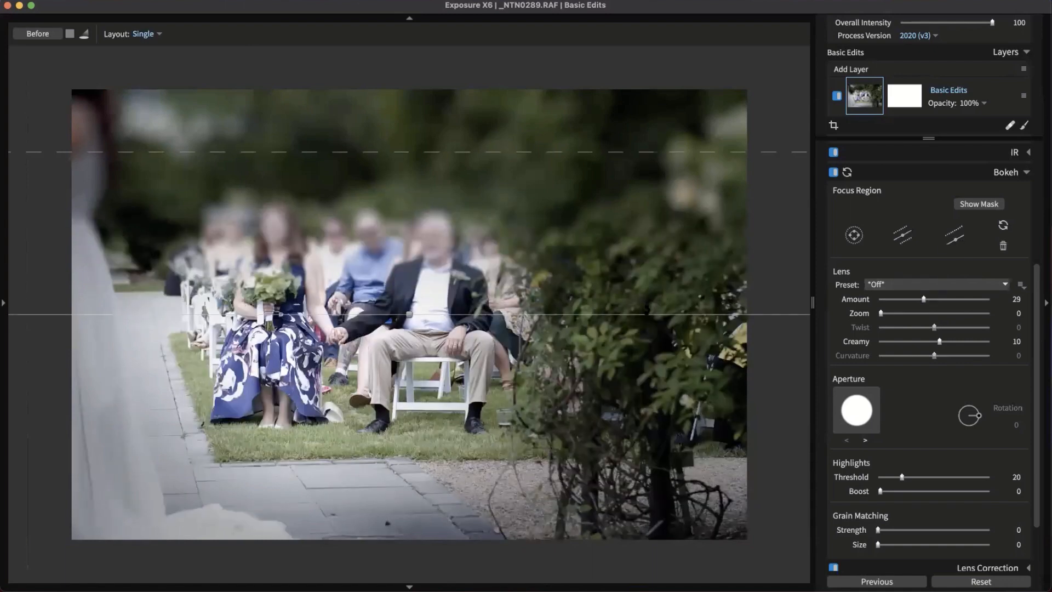
left_click_drag(628, 314, 434, 389)
left_click_drag(433, 327, 479, 329)
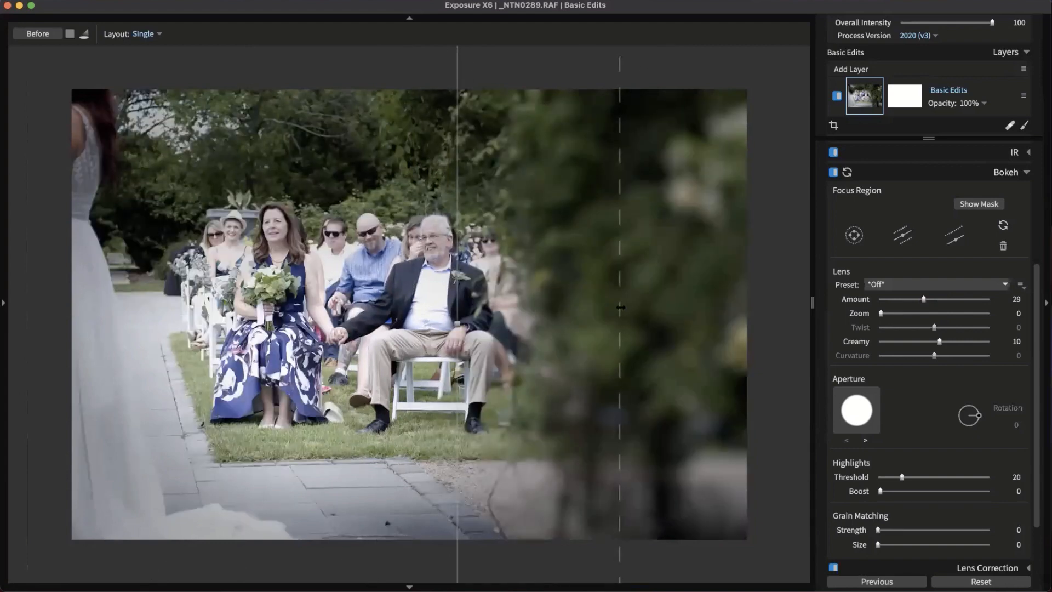
left_click_drag(749, 309, 754, 308)
left_click_drag(533, 340, 568, 265)
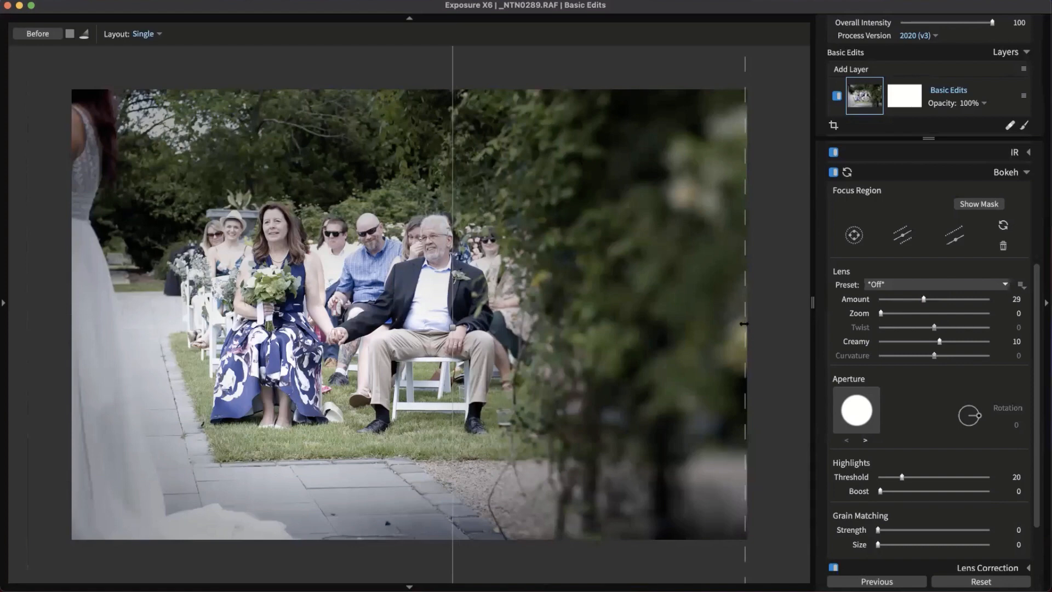
left_click_drag(725, 324, 726, 325)
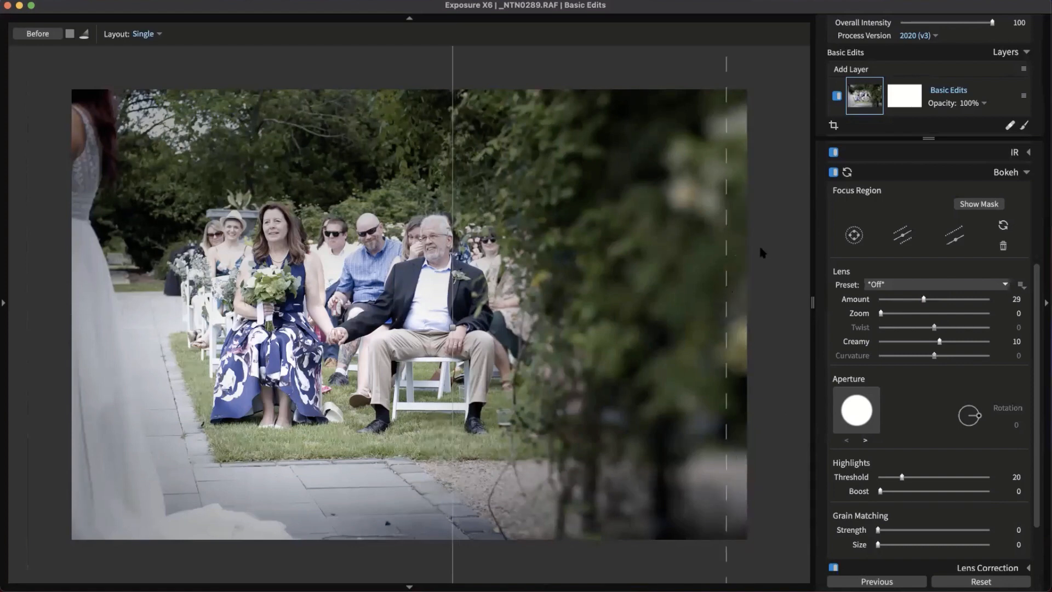
Lower the bokeh Lens Amount to 8
left_click_drag(924, 300, 895, 301)
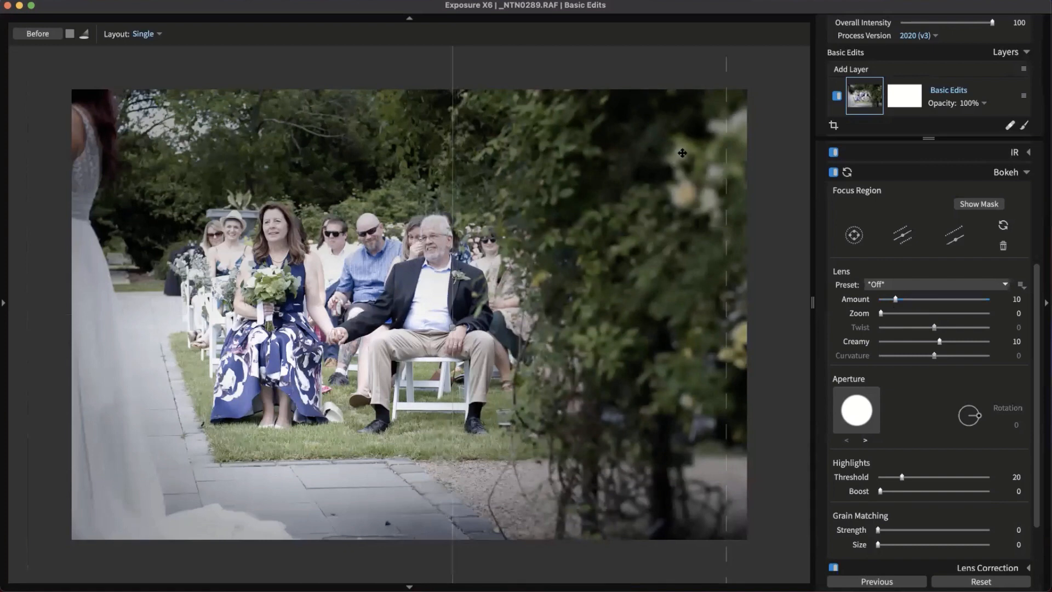
left_click_drag(895, 300, 891, 301)
left_click(1006, 172)
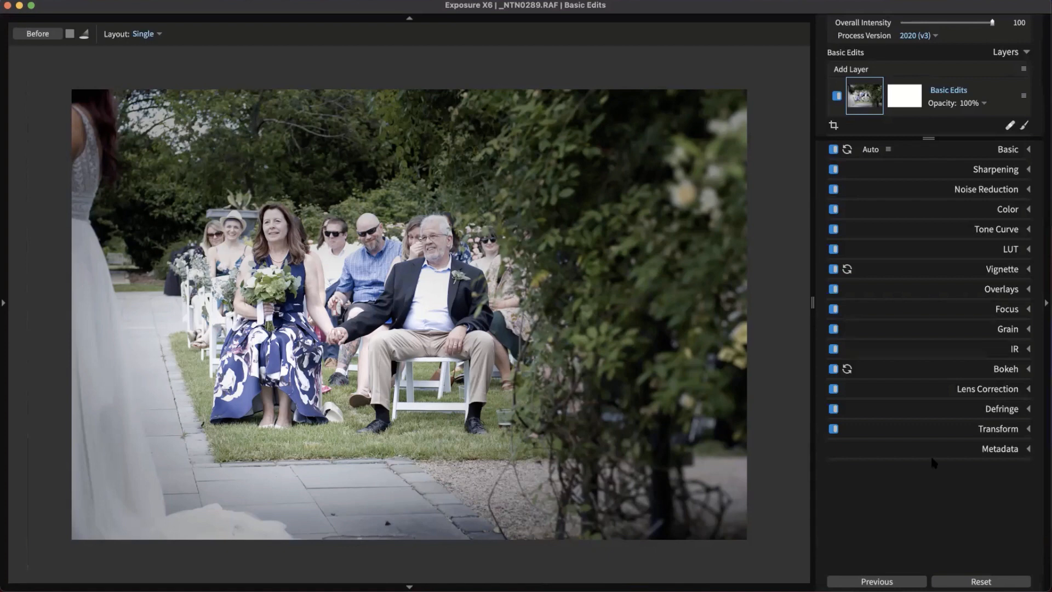
Expand Grain, zoom in on the held hands and show the grain preset list
left_click(1005, 330)
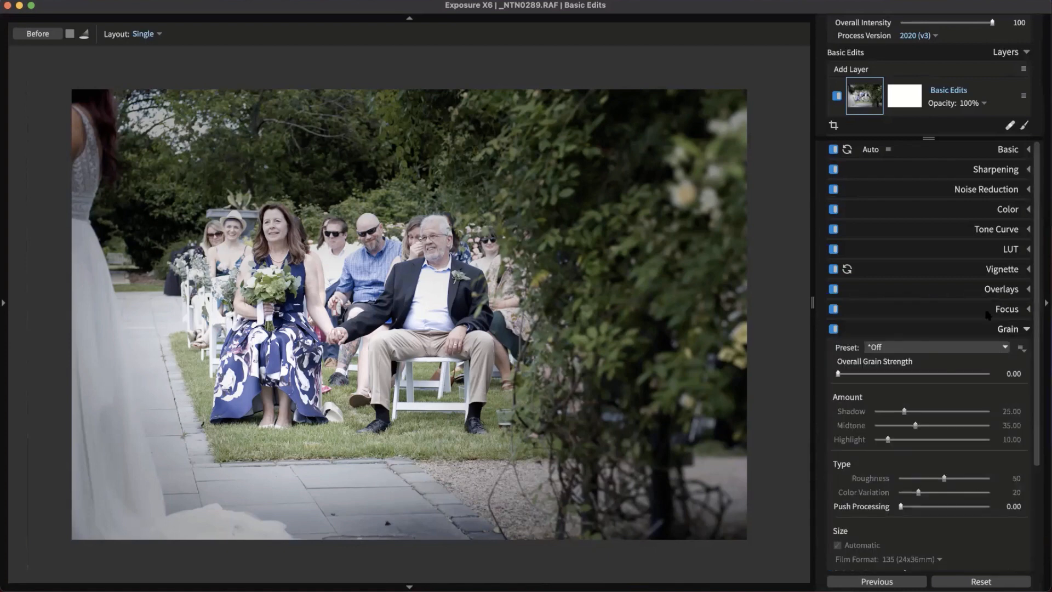
scroll(985, 314, "down", 5)
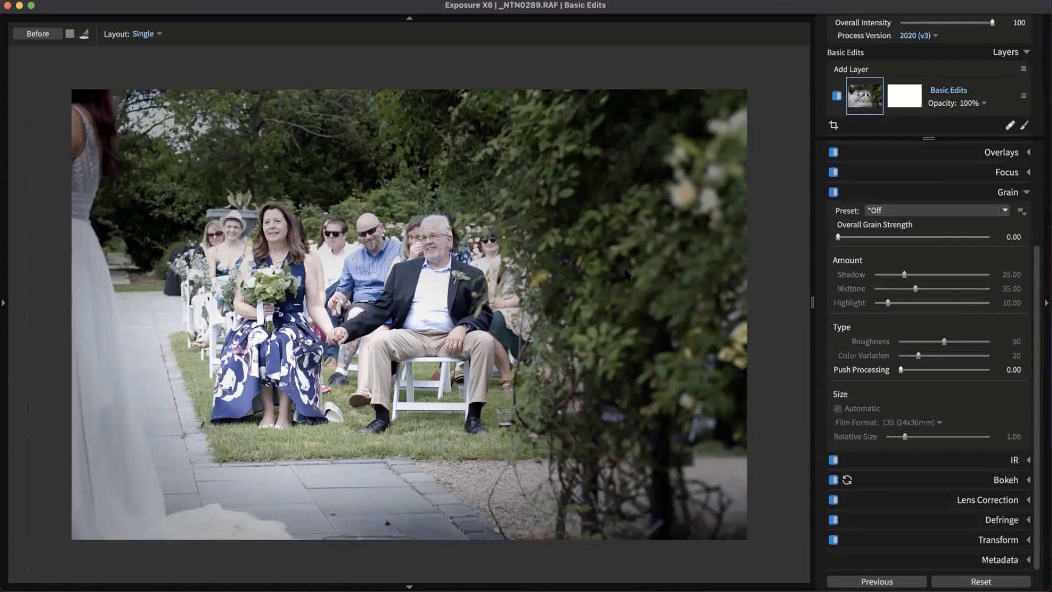
scroll(382, 344, "up", 2)
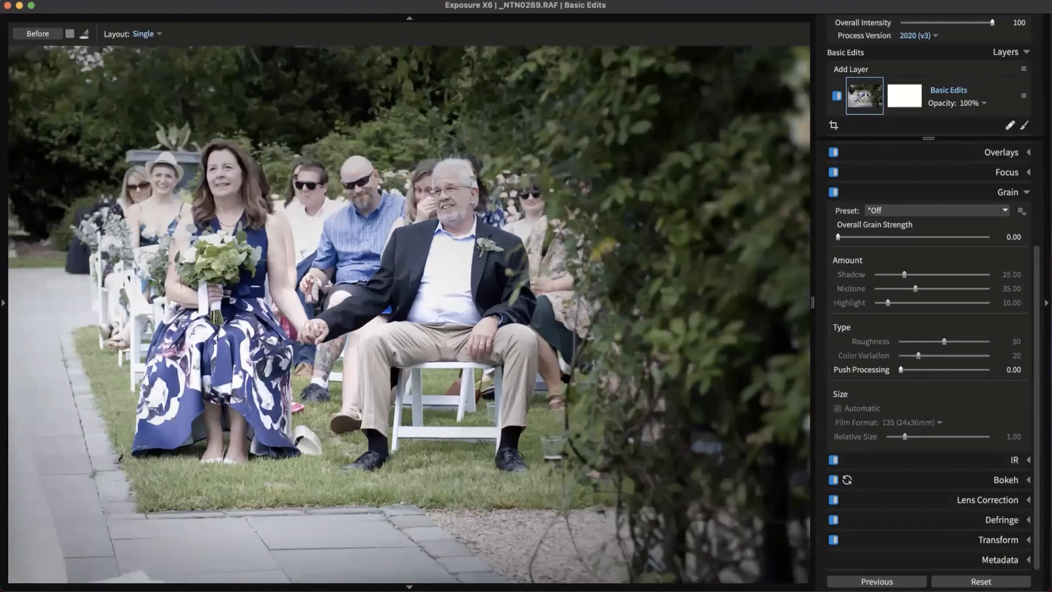
left_click_drag(369, 347, 458, 384)
scroll(458, 384, "up", 5)
scroll(238, 302, "up", 2)
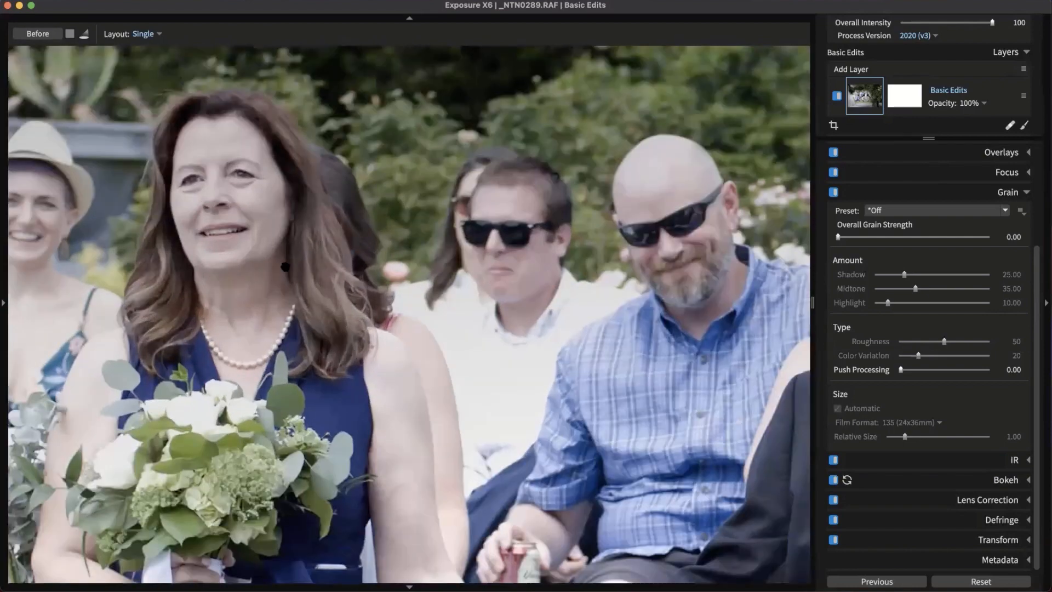
left_click_drag(439, 300, 470, 186)
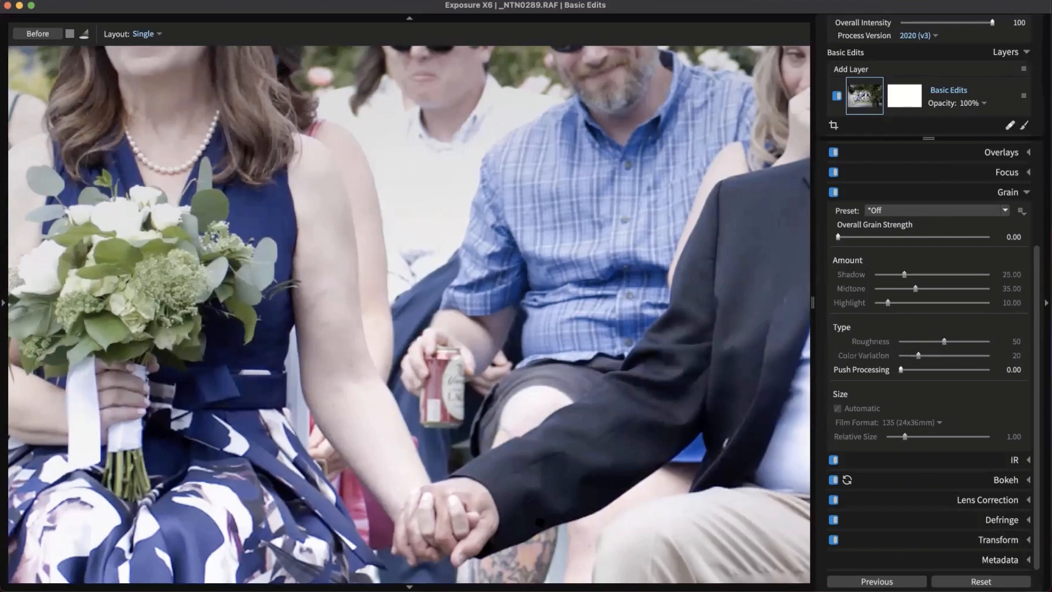
left_click(978, 211)
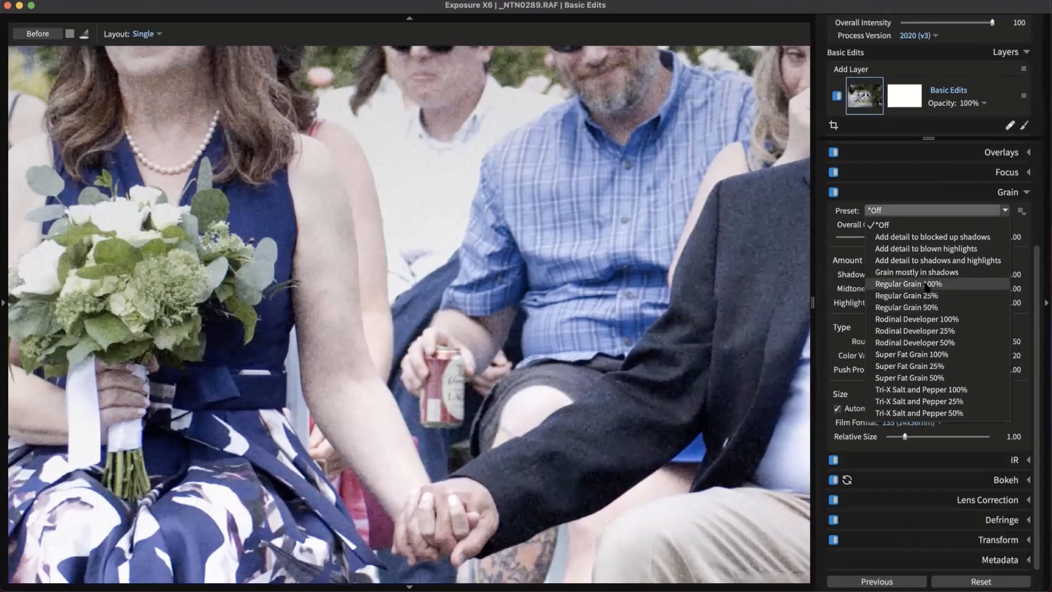
Apply Rodinal Developer 100% grain, easing its midtone amount, roughness and colour
left_click(934, 320)
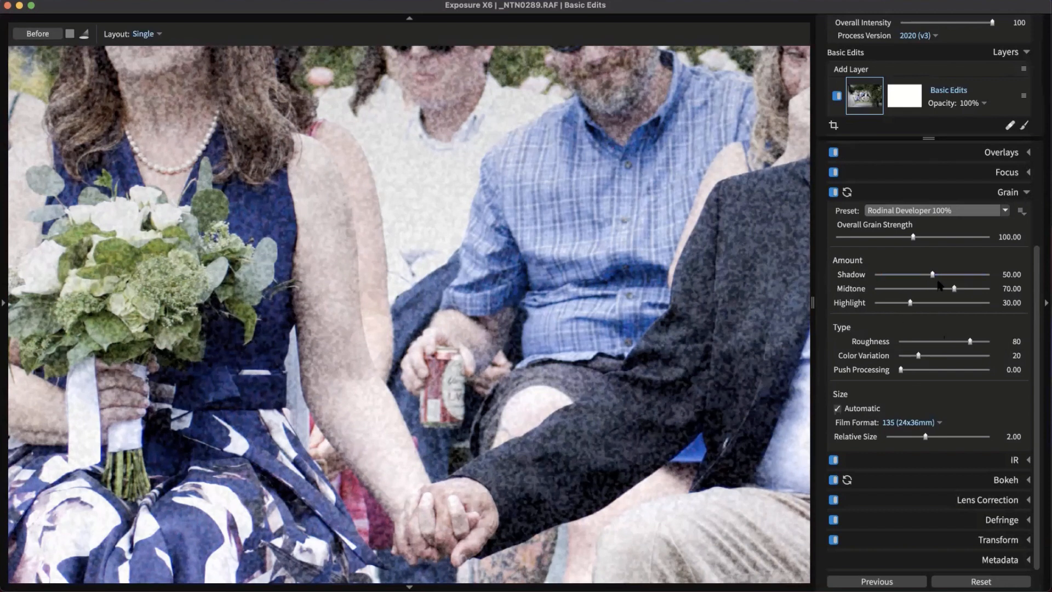
left_click_drag(956, 292, 917, 276)
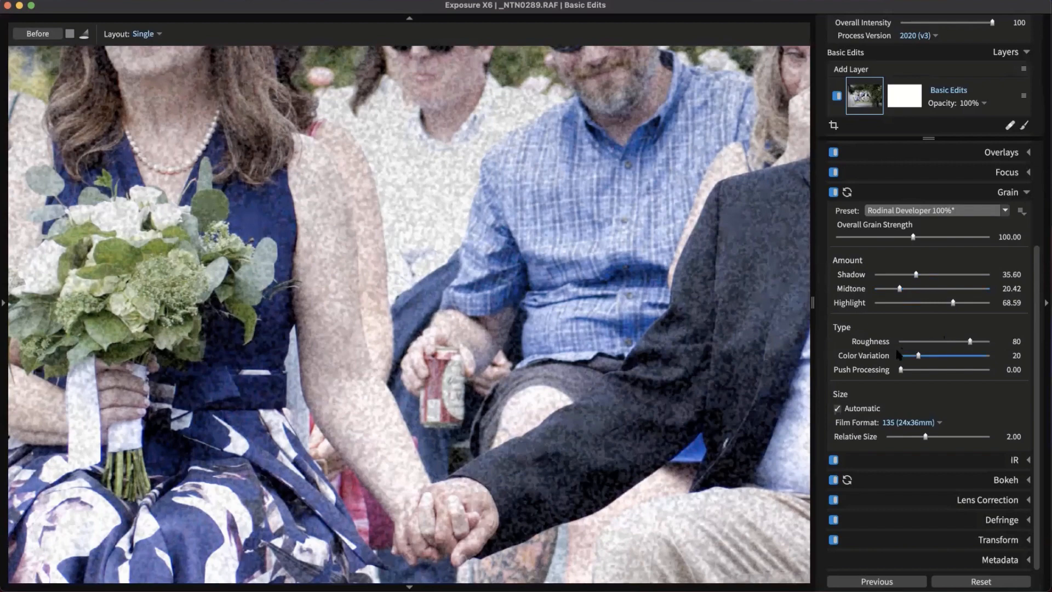
left_click_drag(971, 342, 951, 356)
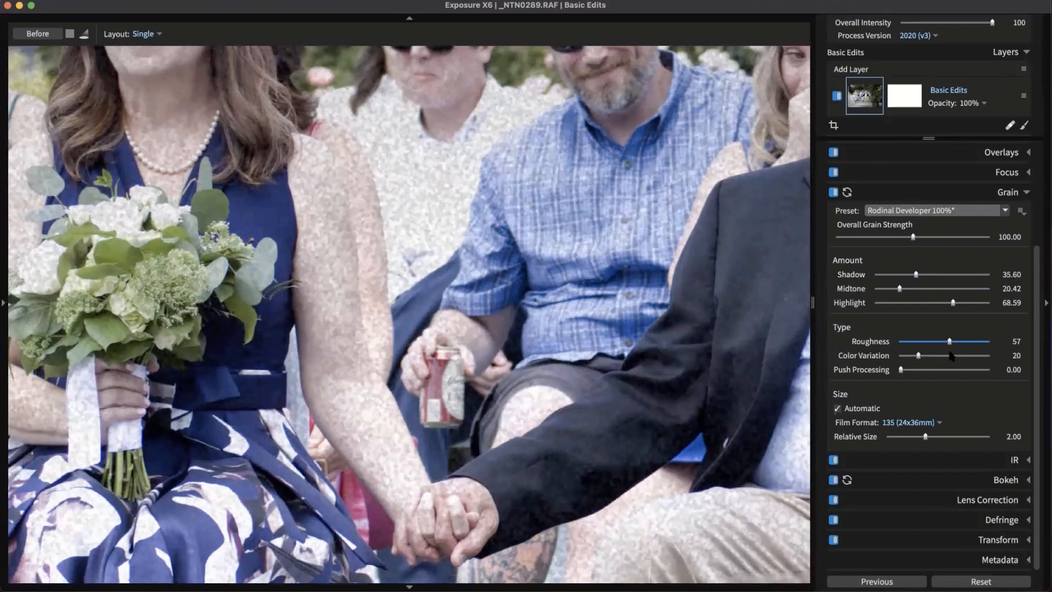
left_click_drag(918, 356, 900, 375)
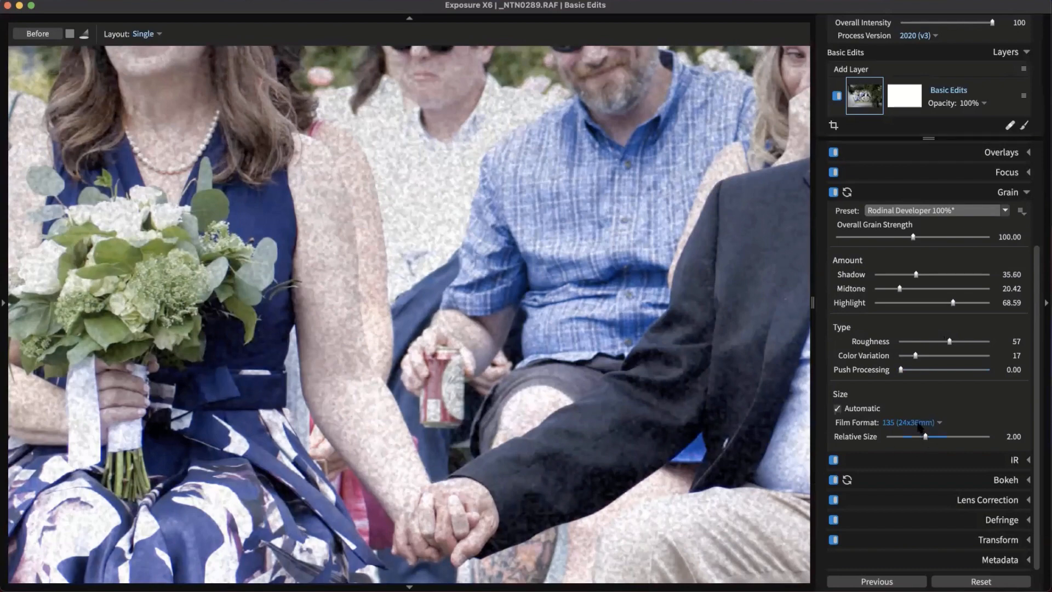
Set the grain Film Format to 120 (56mm tall)
left_click(923, 422)
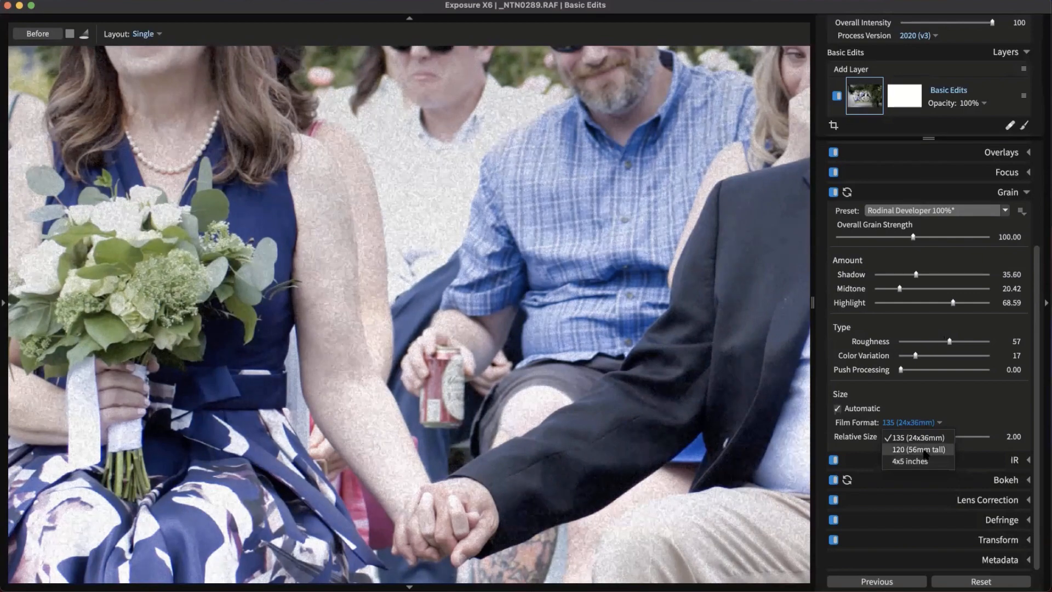
left_click(919, 449)
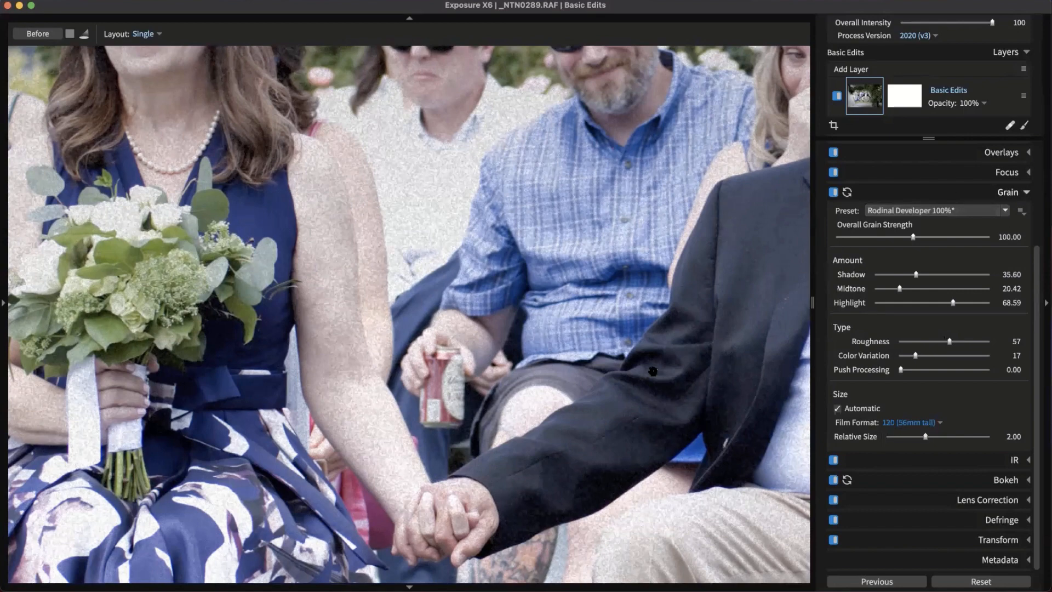
left_click(992, 192)
scroll(559, 424, "down", 3)
scroll(559, 425, "down", 4)
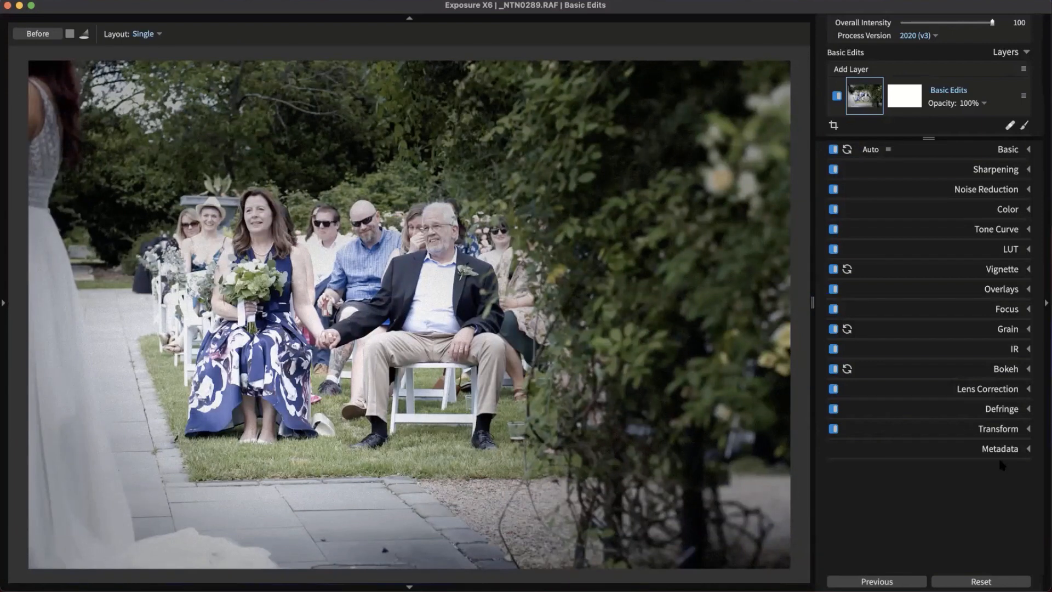
Turn on the Light Effect overlay for the ceremony photo
left_click(1001, 290)
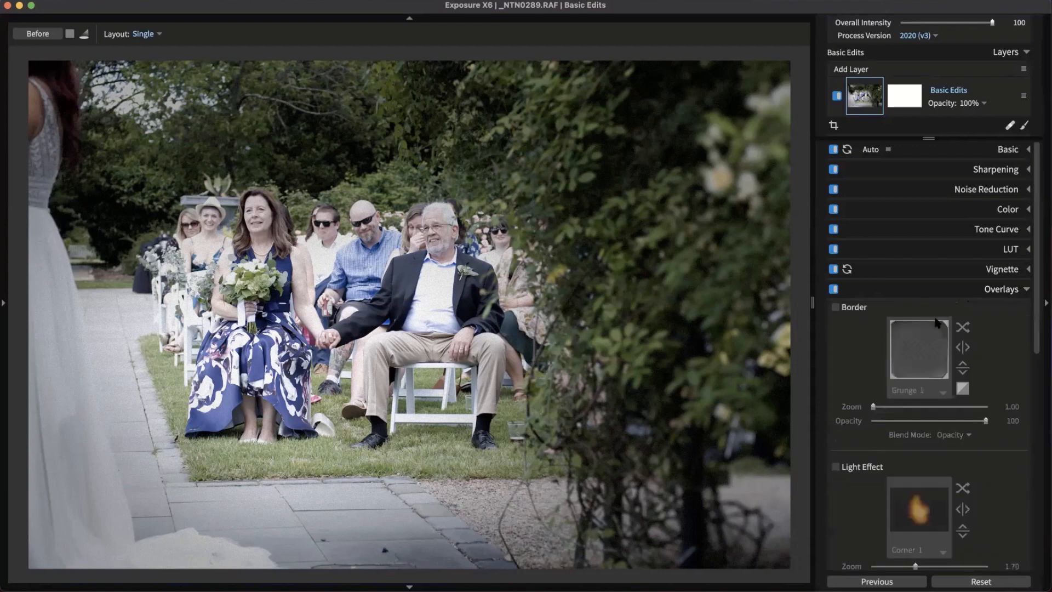
scroll(935, 322, "down", 3)
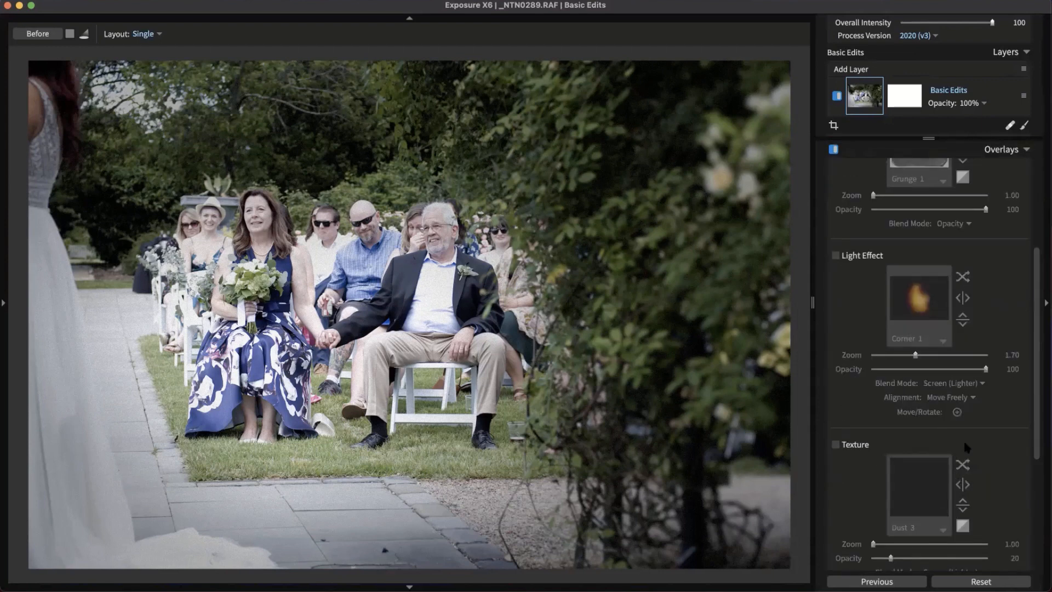
left_click(835, 256)
Preview Lens Flare presets such as Dazzle Green, Dazzle Pink and Reflections Grainy, ending on Dazzle Green
left_click(918, 299)
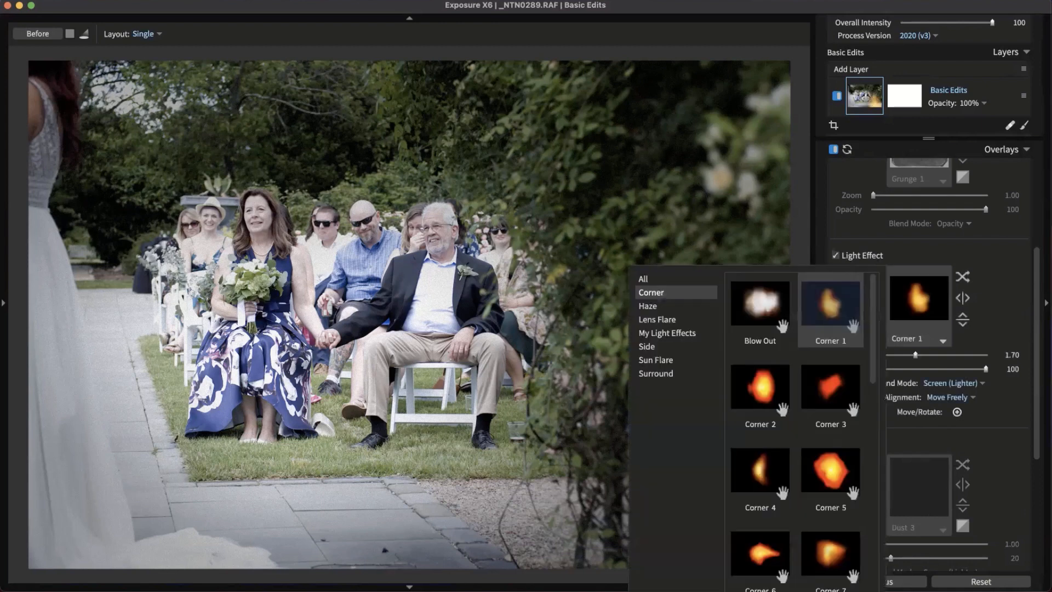
left_click(680, 321)
left_click(776, 383)
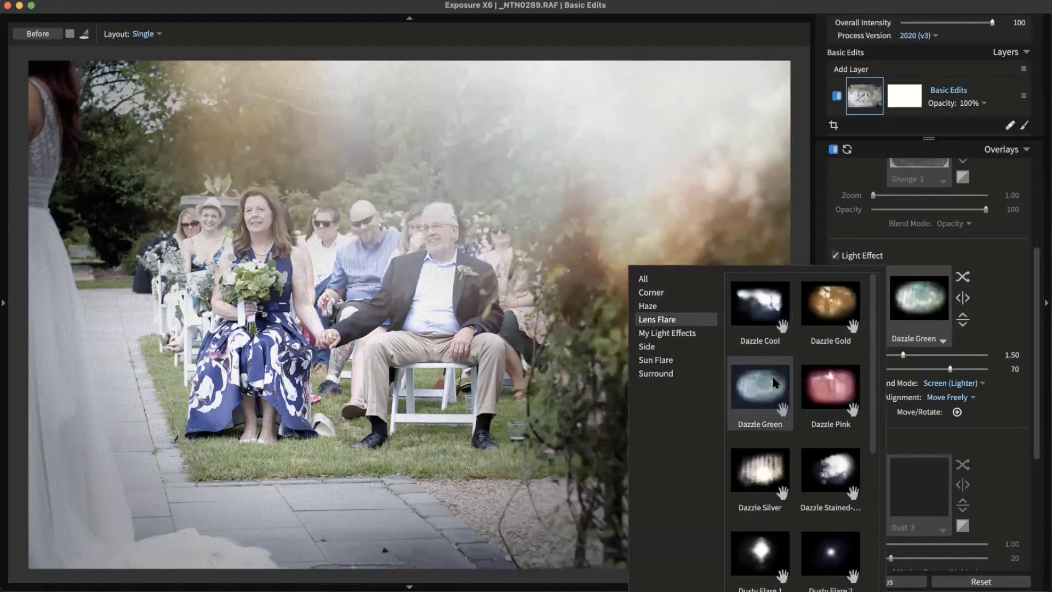
left_click(814, 393)
scroll(822, 405, "down", 5)
left_click(832, 415)
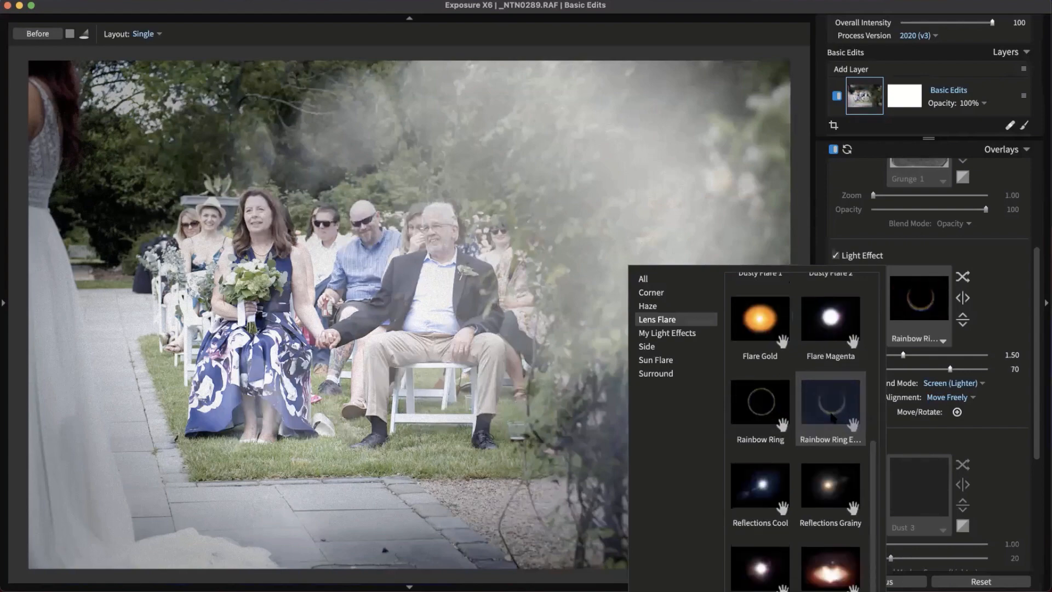
left_click(810, 487)
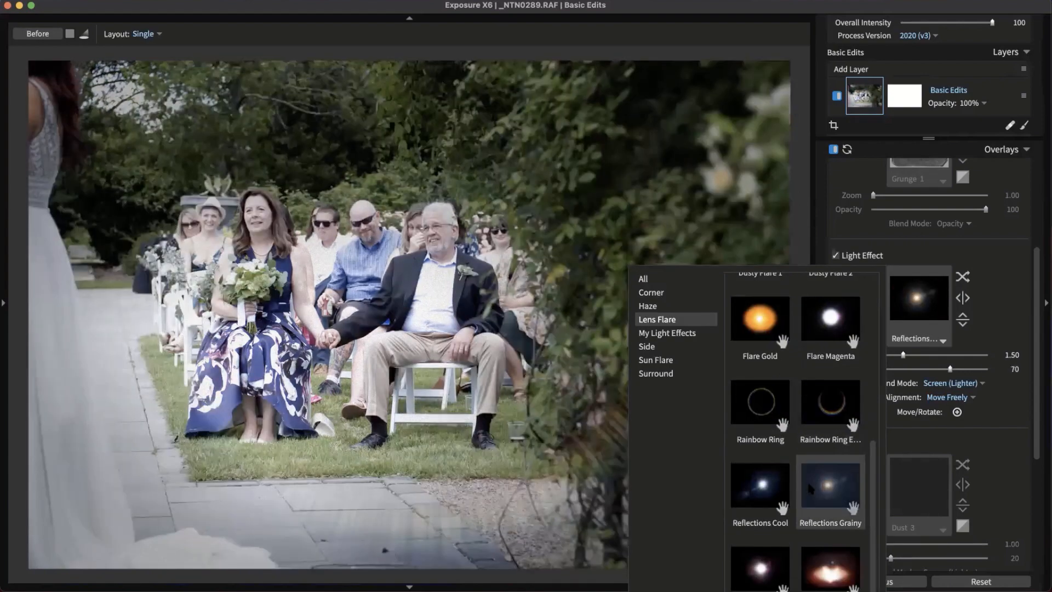
left_click(833, 567)
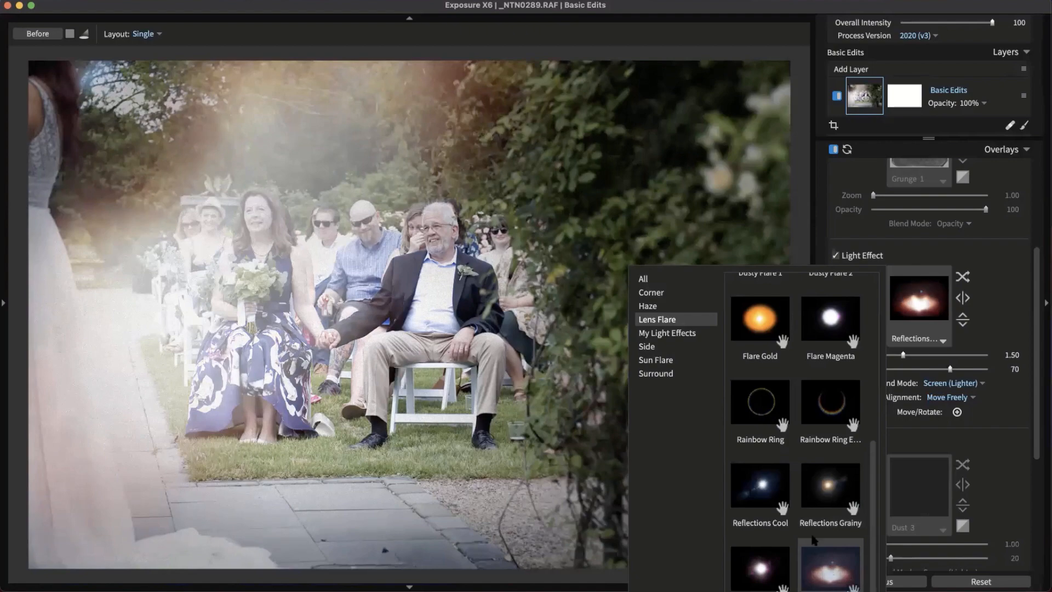
scroll(830, 494, "up", 5)
left_click(760, 389)
Preview Haze presets (Greenish Clouds, Sunrise, Spotty Blue, Purple, Fog), ending on Cloudy Smoke
left_click(648, 305)
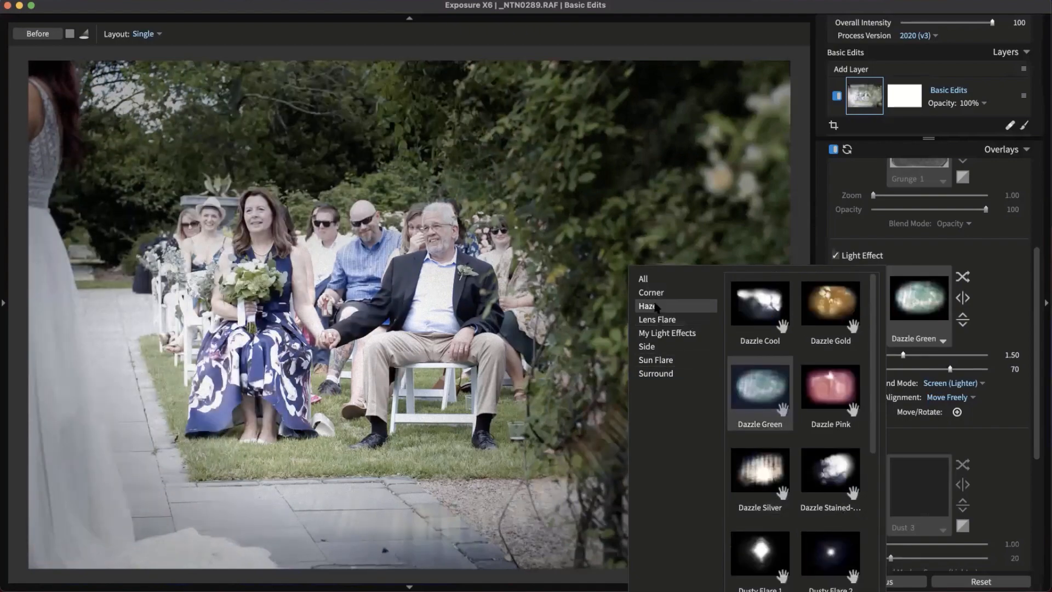
left_click(743, 402)
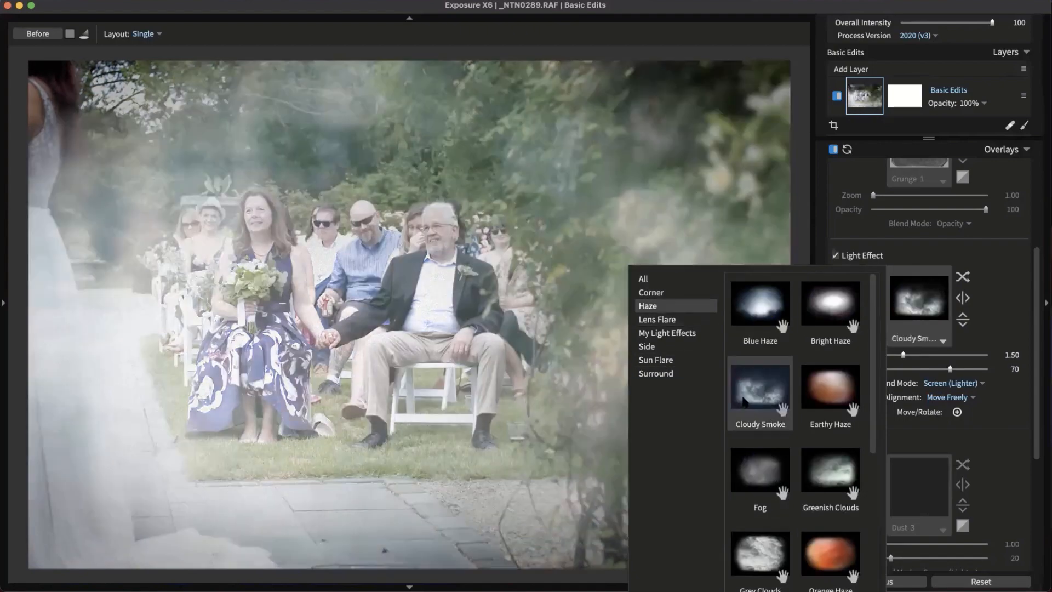
left_click(818, 470)
scroll(818, 470, "down", 5)
left_click(820, 472)
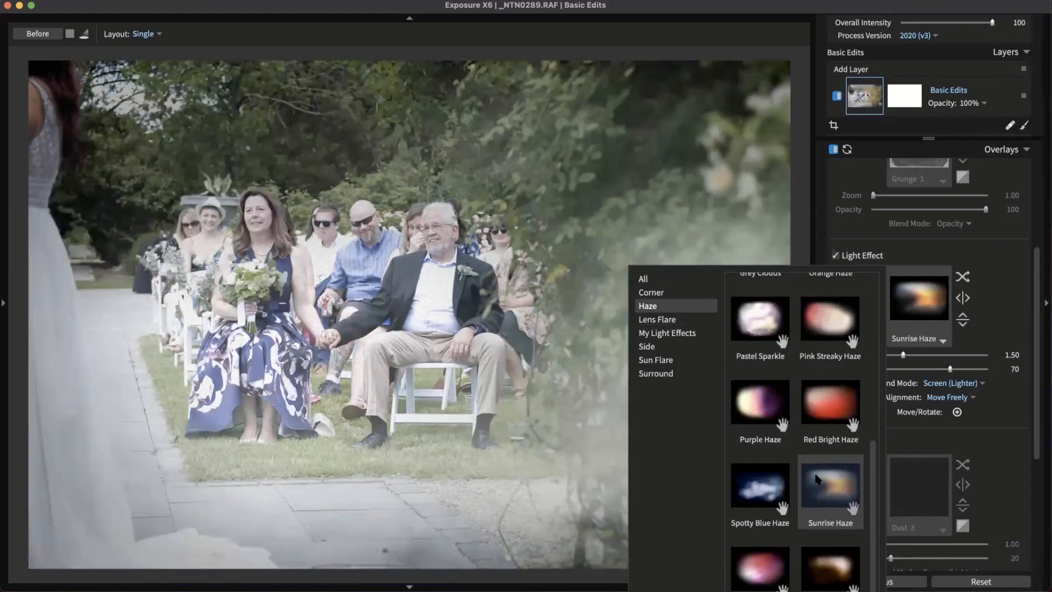
left_click(765, 485)
left_click(759, 403)
left_click(785, 506)
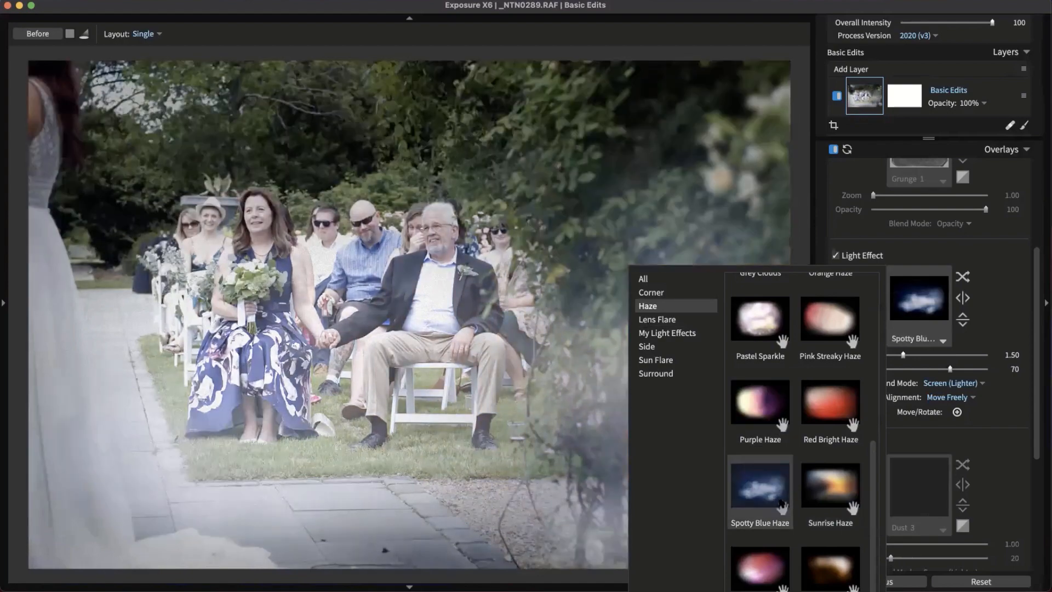
scroll(783, 505, "up", 6)
left_click(767, 482)
left_click(764, 392)
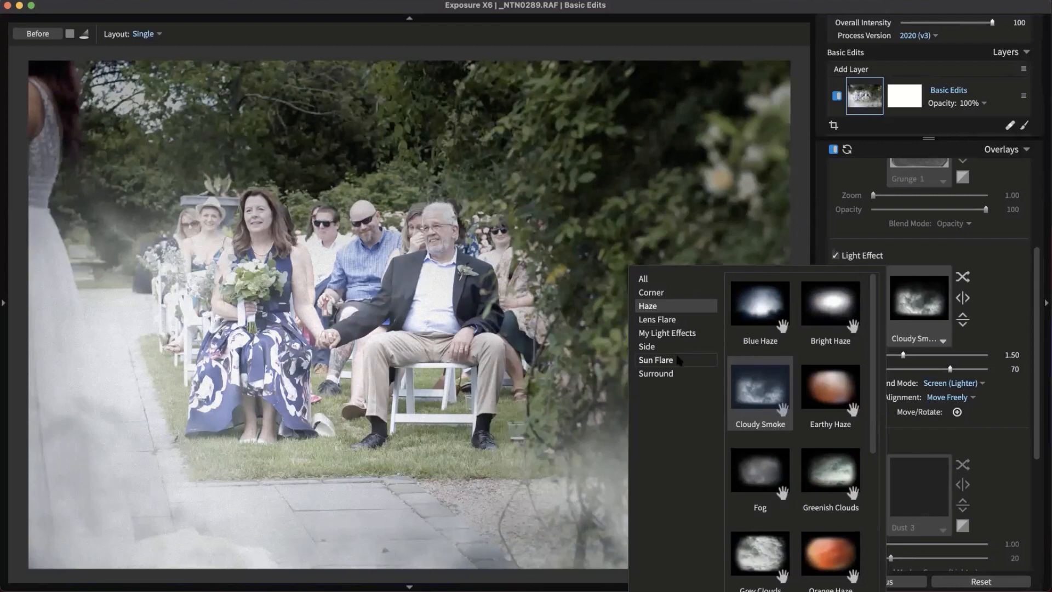
Preview Sun Flare presets Corner 2, Sun Streaks and Top, then choose Haze Pale
left_click(678, 360)
left_click(830, 394)
scroll(822, 438, "down", 3)
left_click(833, 471)
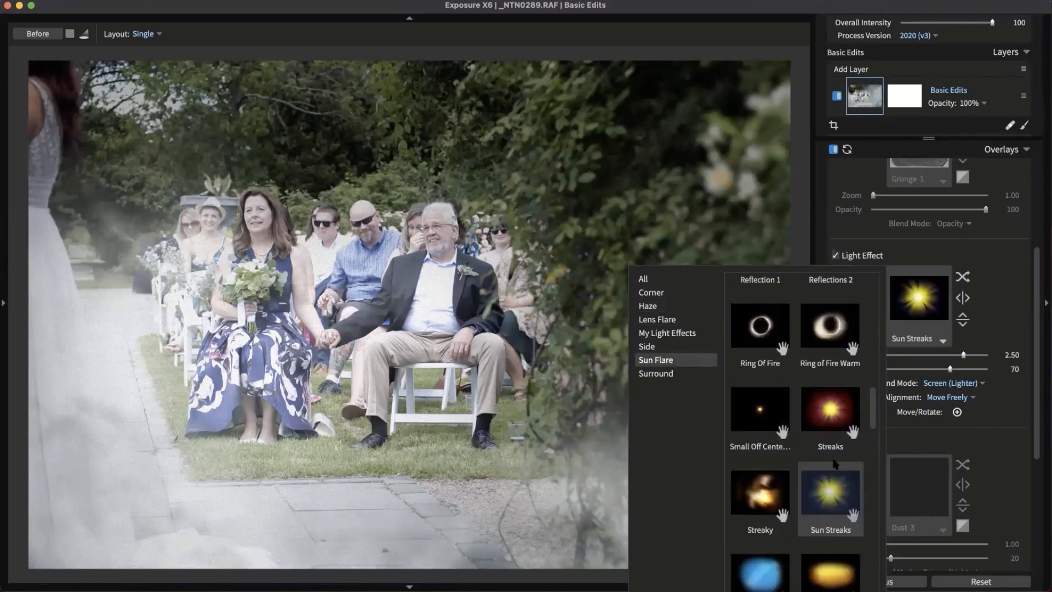
left_click(820, 549)
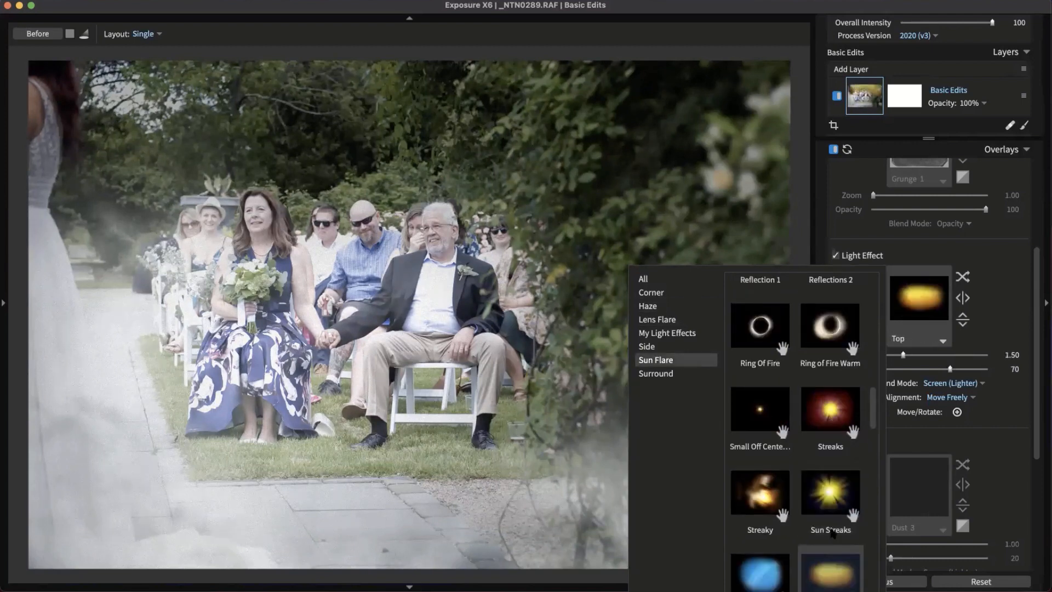
scroll(832, 529, "down", 8)
left_click(828, 549)
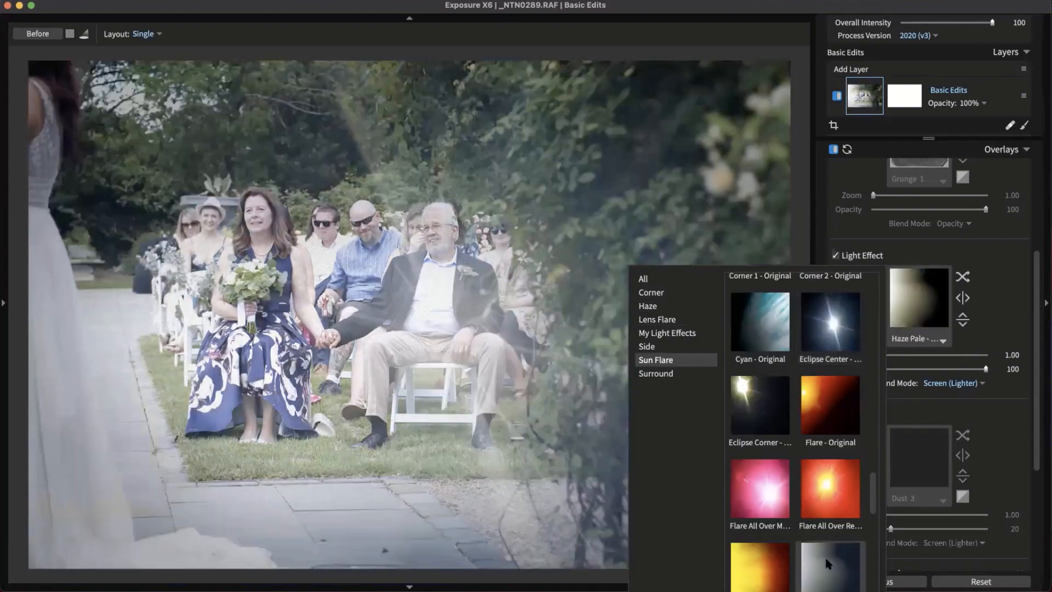
Keep Haze Pale, flip it to the photo's right side and lower its opacity to 13
left_click(816, 558)
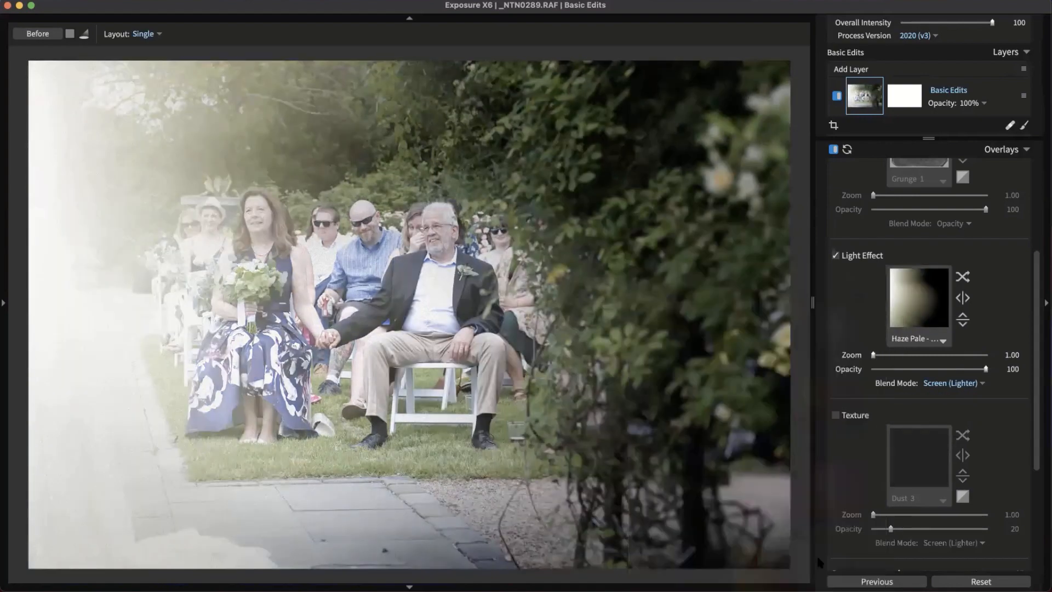
left_click(960, 300)
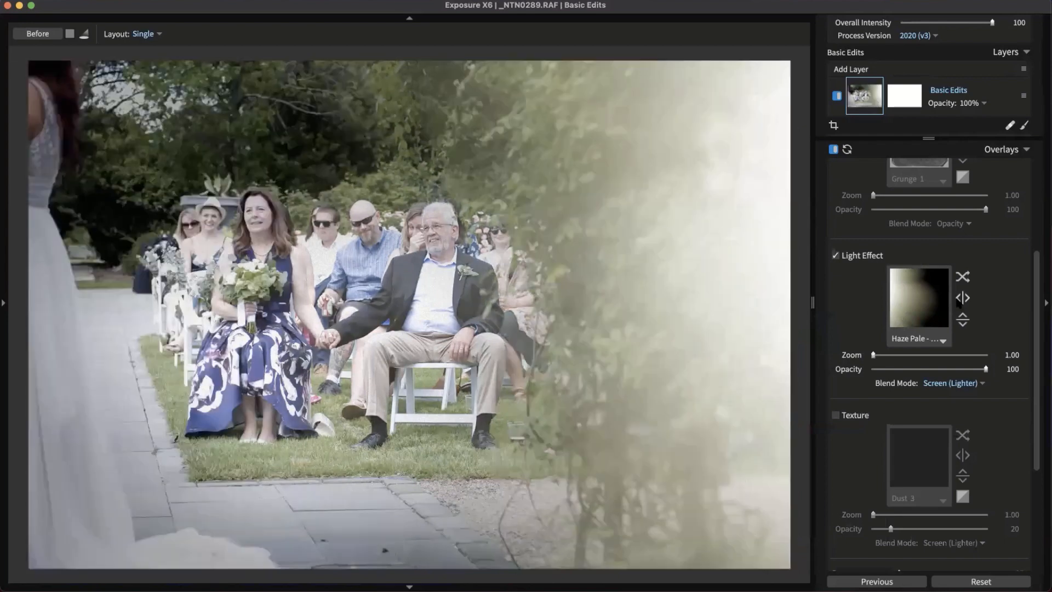
left_click_drag(906, 369, 886, 366)
Try Hard Light blending on the haze, then restore Screen (Lighter)
left_click(950, 383)
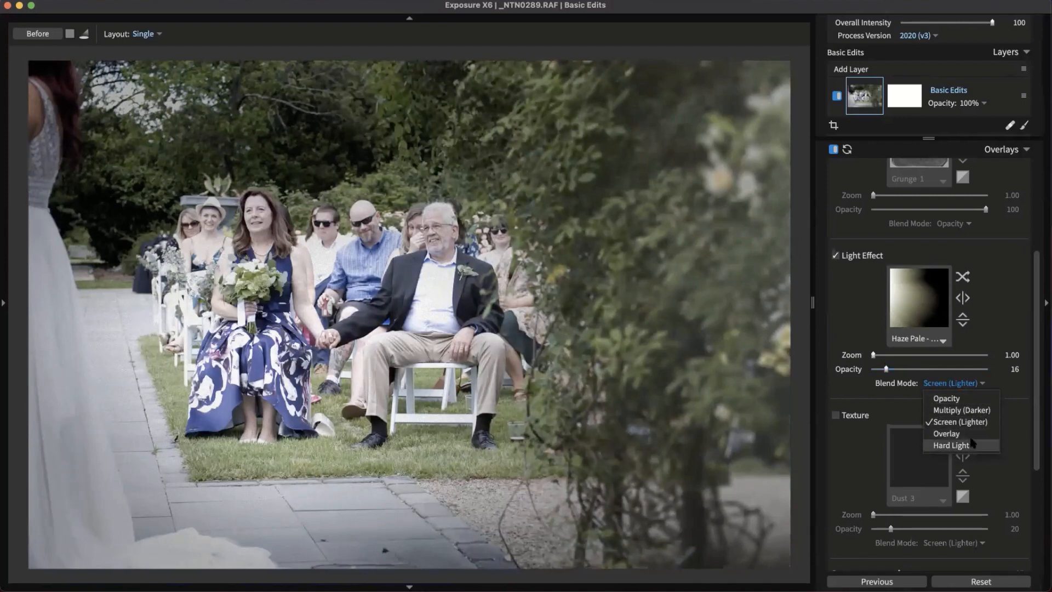
left_click(965, 445)
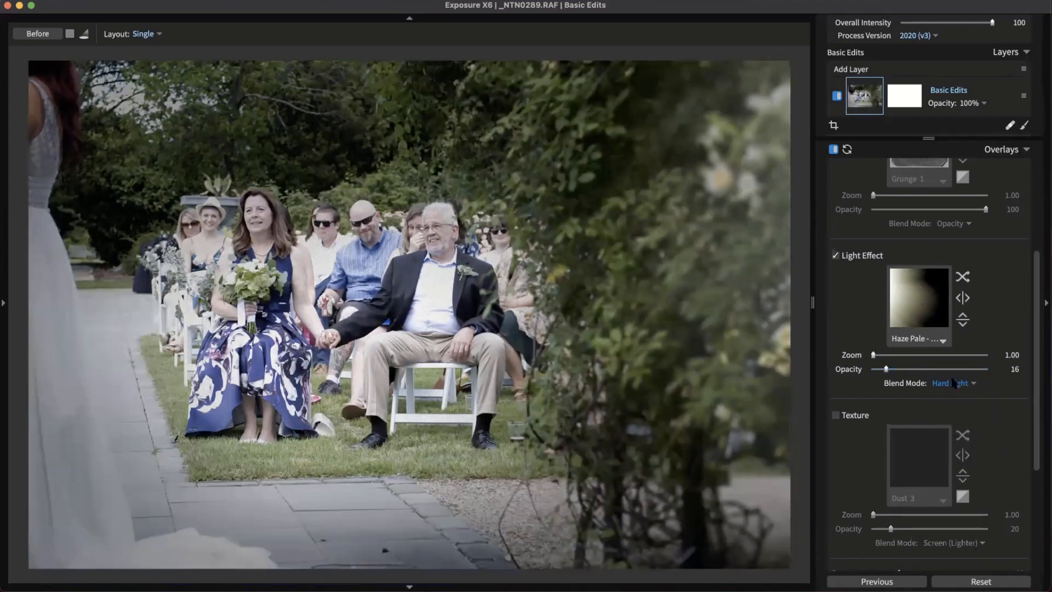
left_click(953, 384)
left_click(963, 422)
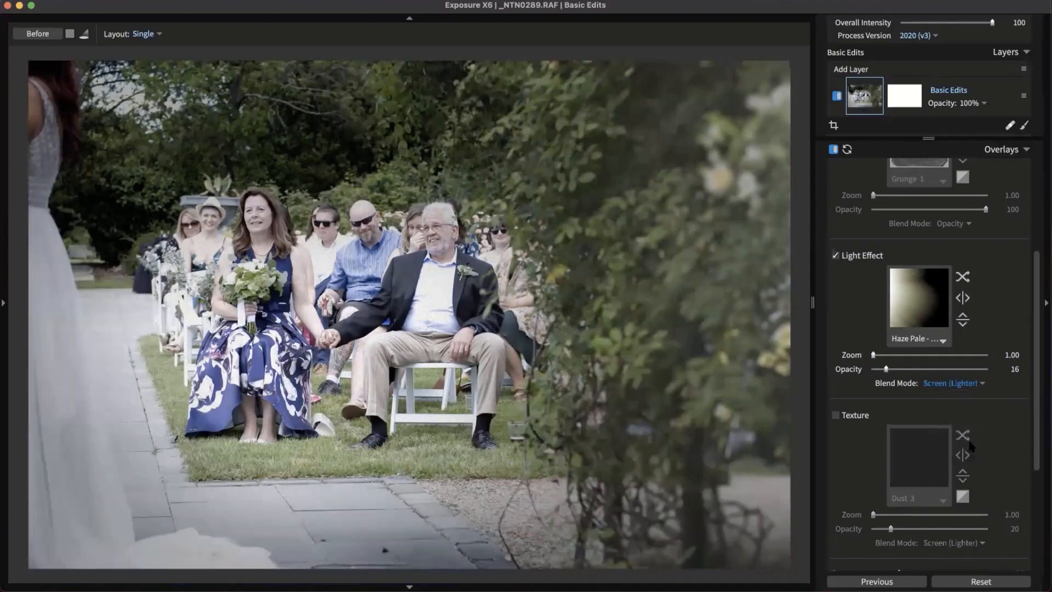
Compare the photo with overlays off and on, test a flip, and close the overlay settings
left_click(833, 149)
left_click(834, 149)
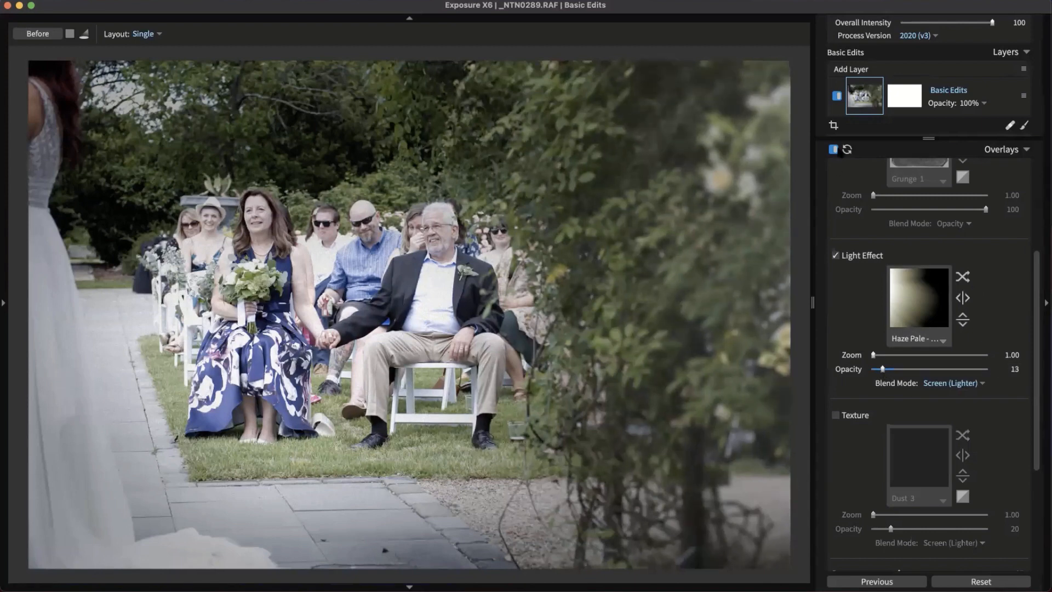
left_click(962, 298)
left_click(963, 297)
left_click(986, 149)
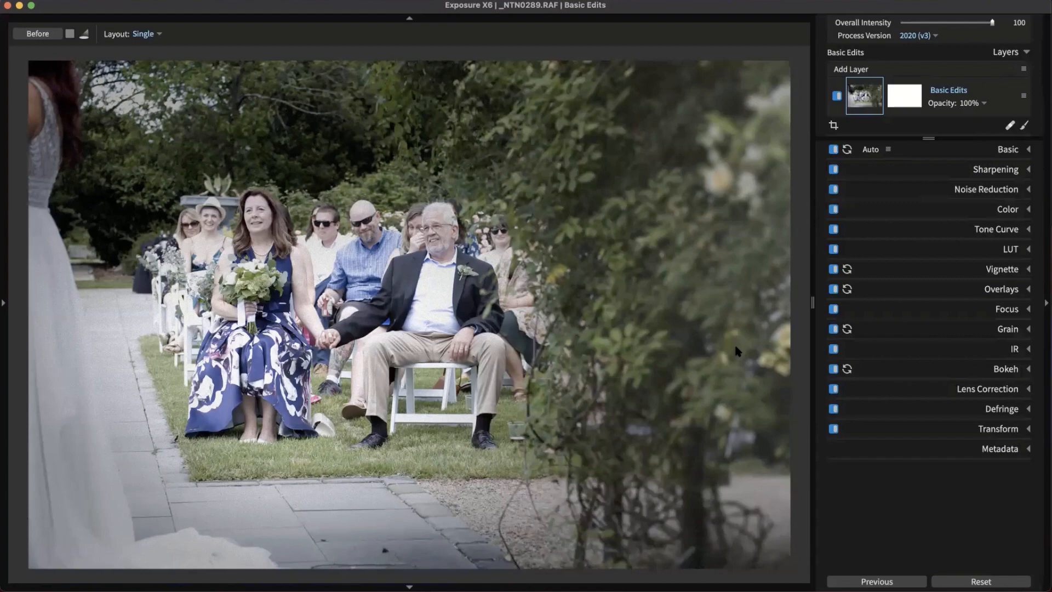
Go back to the wedding thumbnail grid, clear the selection and open _NTN0358 for editing
key("g")
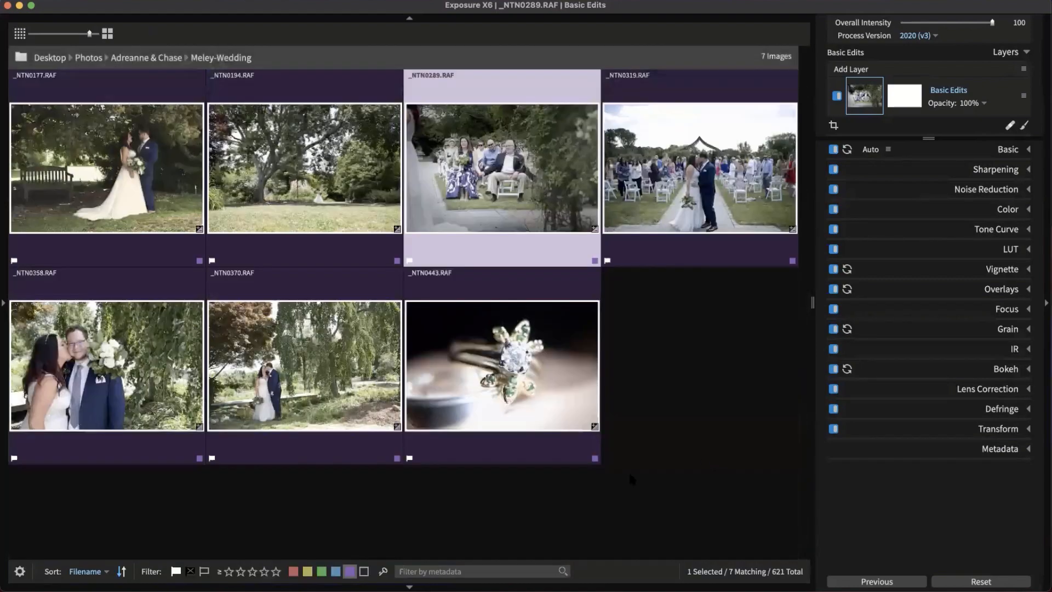
left_click(683, 455)
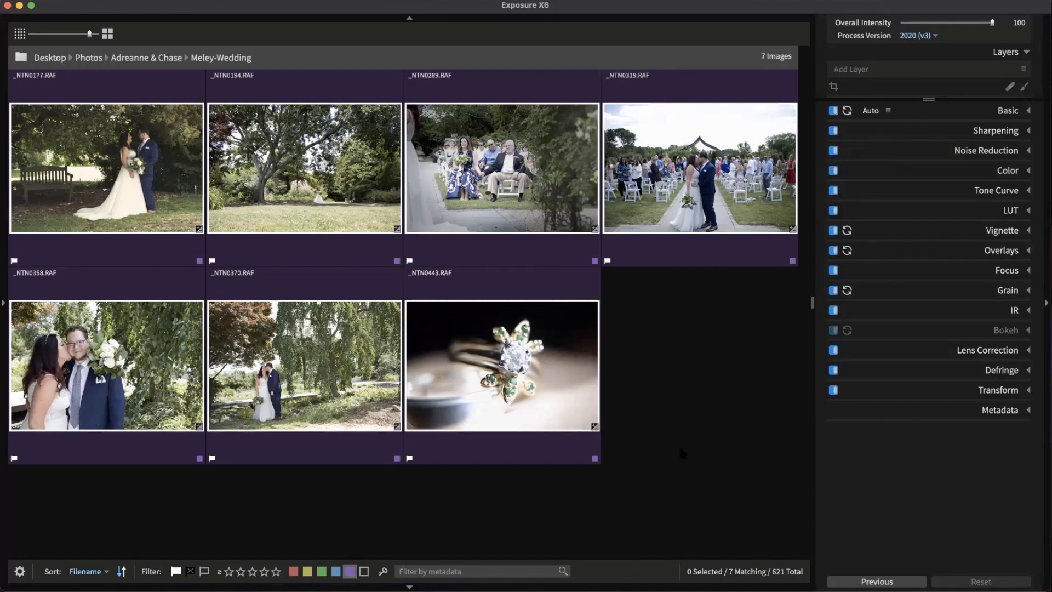
mouse_move(524, 391)
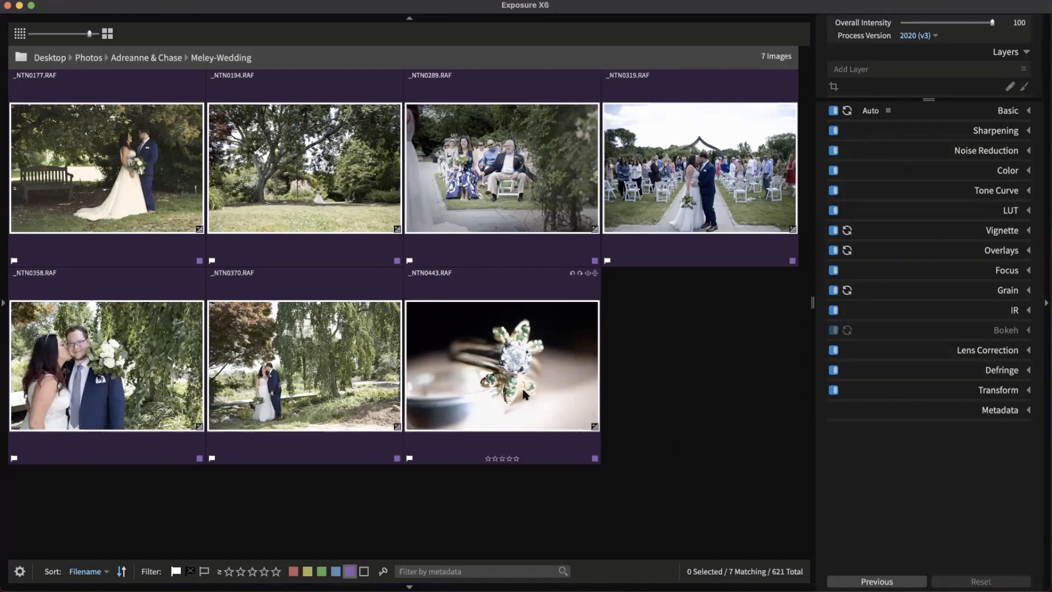
left_click(174, 395)
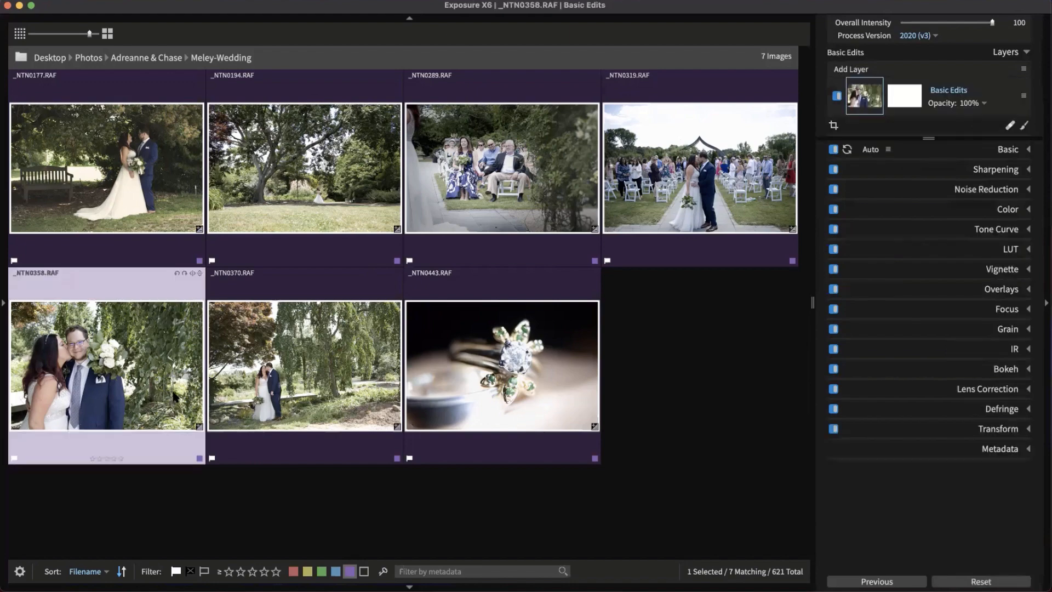
double_click(174, 395)
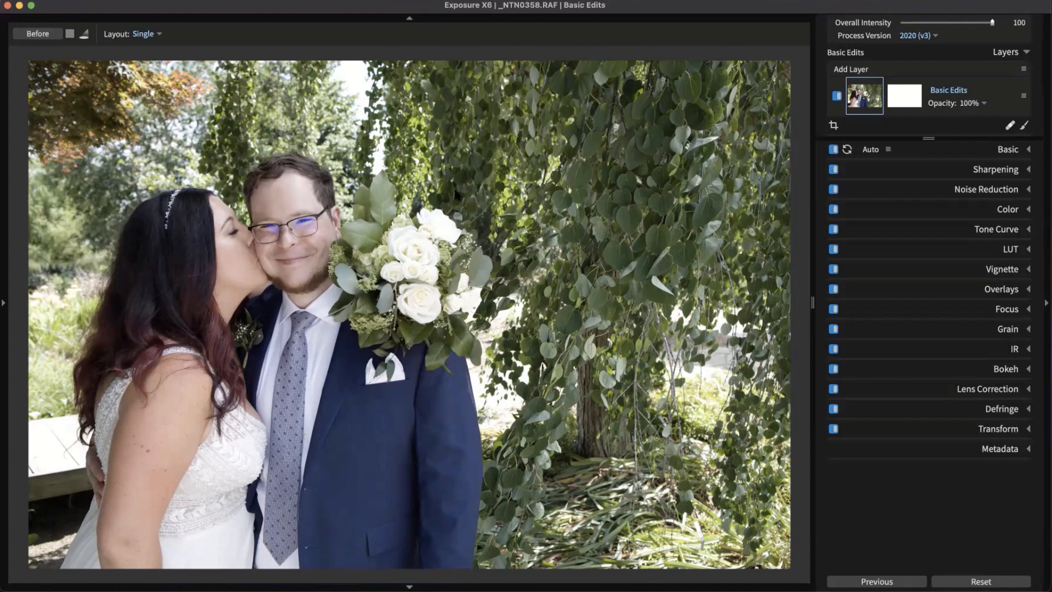
Zoom in on the groom's face and add Layer 2 above Basic Edits
left_click(269, 244)
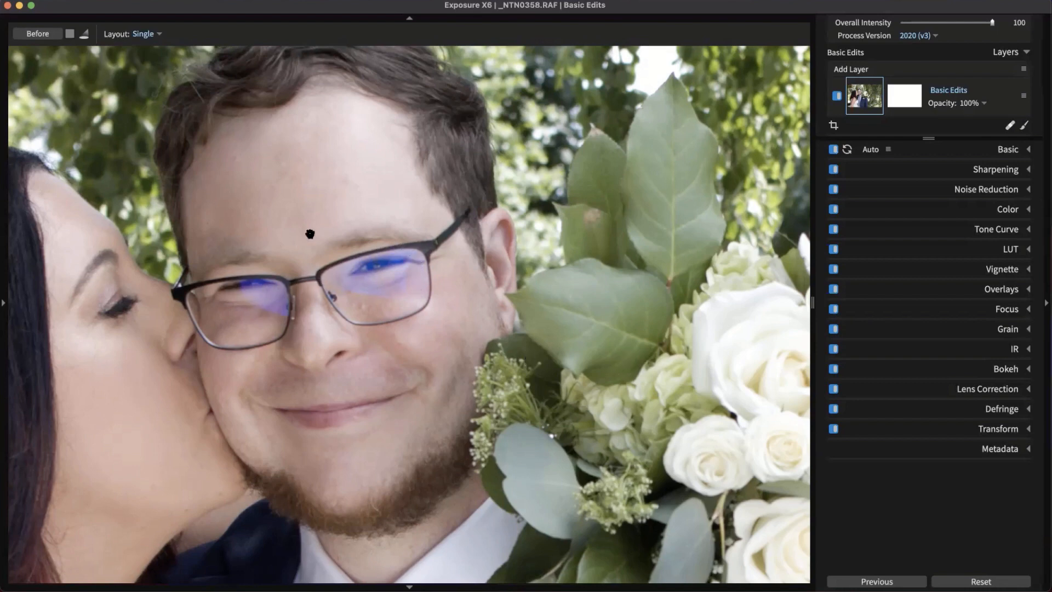
scroll(427, 277, "down", 2)
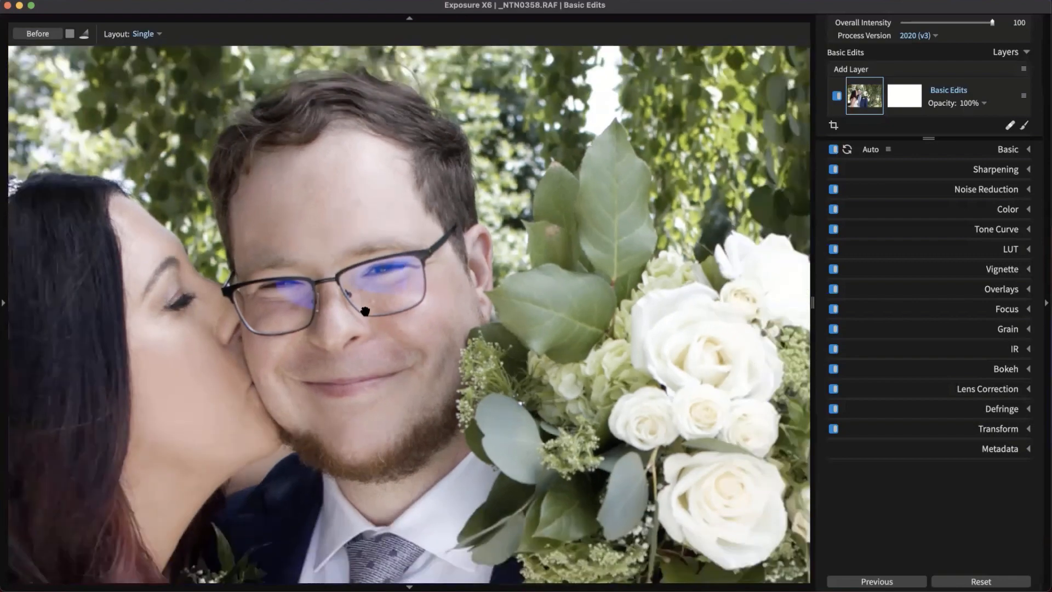
scroll(365, 309, "up", 1)
left_click_drag(591, 289, 632, 291)
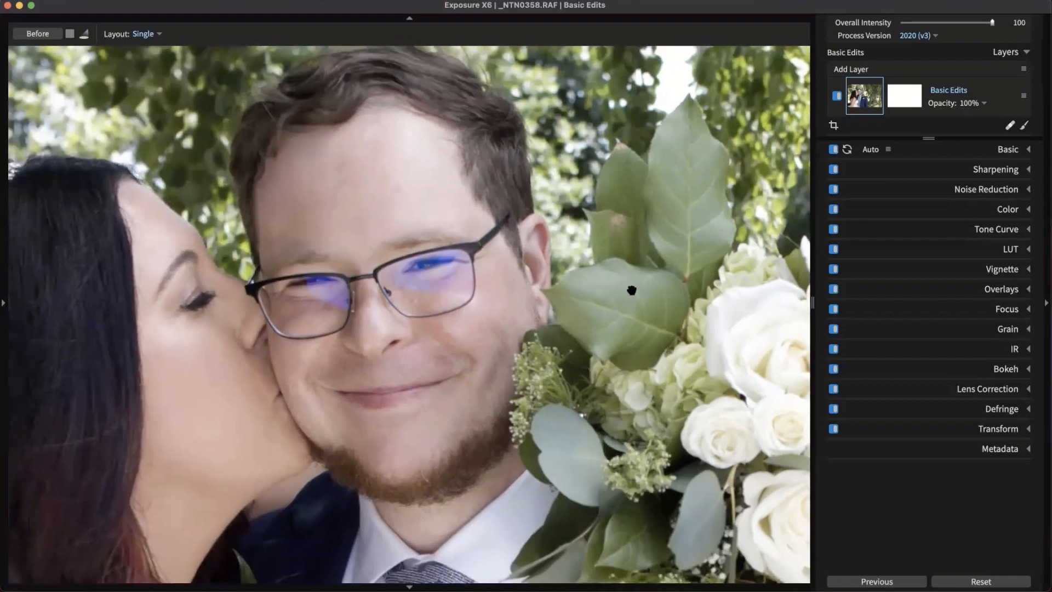
left_click(862, 73)
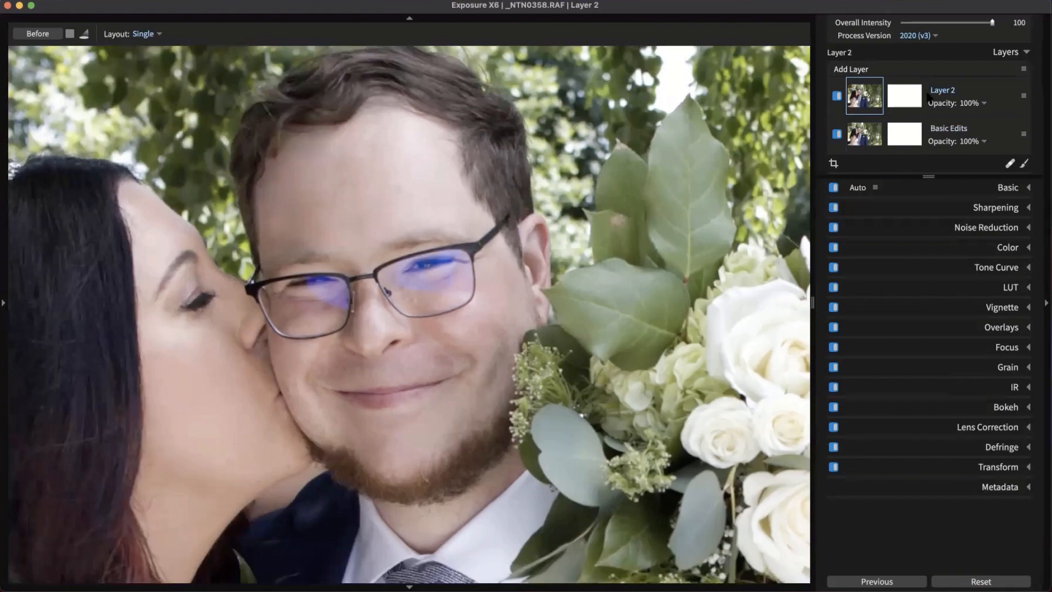
Paint Layer 2's mask over the blue glare on both lenses of the groom's glasses
left_click(910, 102)
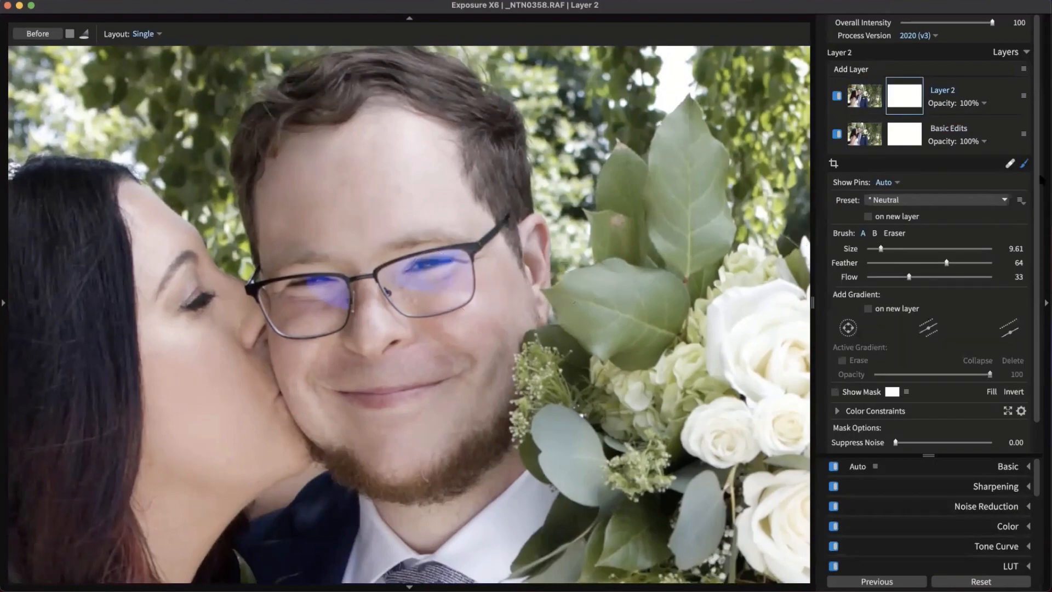
left_click(912, 96)
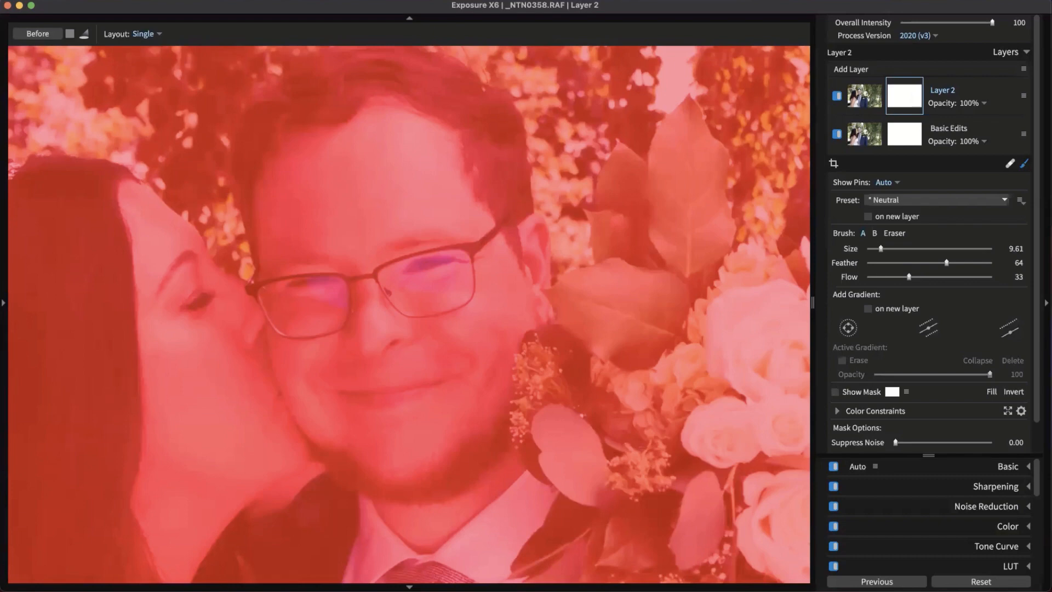
left_click(912, 91)
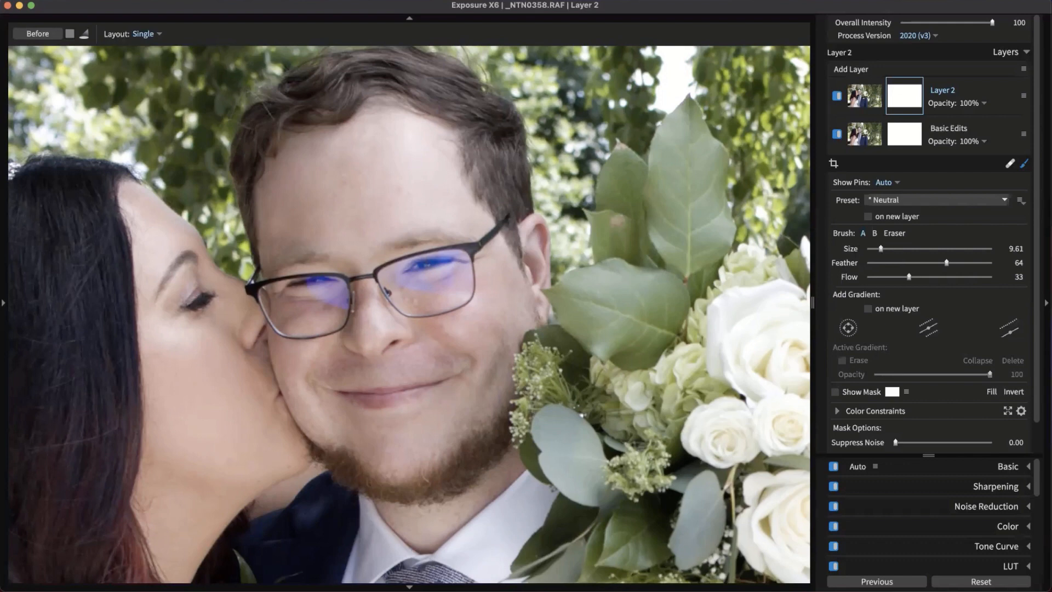
mouse_move(464, 285)
left_mouse_down()
mouse_move(429, 276)
mouse_move(403, 273)
mouse_move(457, 274)
left_mouse_up()
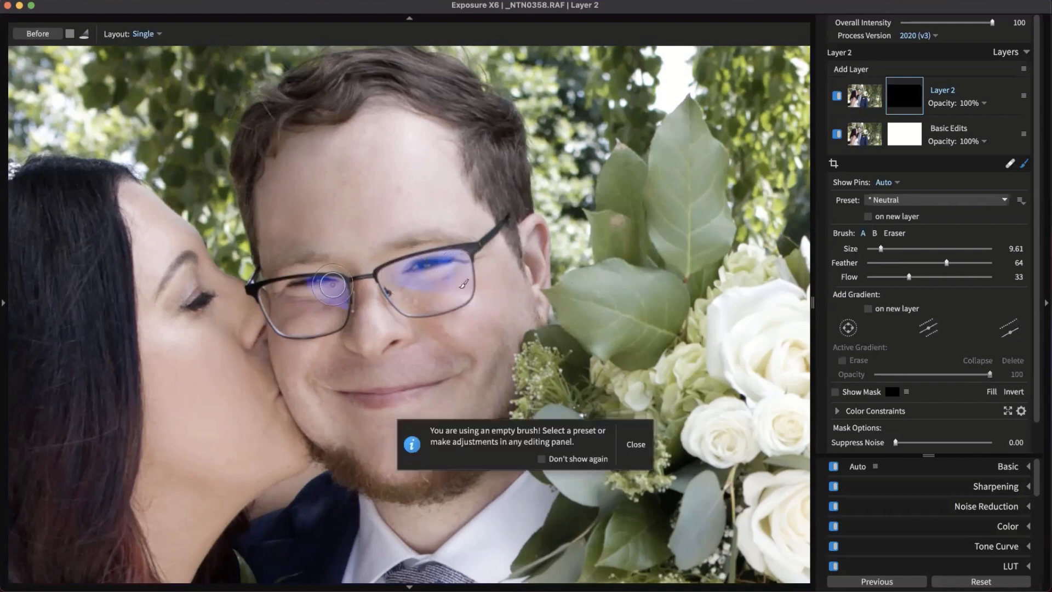
mouse_move(333, 285)
left_mouse_down()
mouse_move(340, 313)
mouse_move(285, 257)
mouse_move(343, 301)
left_mouse_up()
left_click(637, 445)
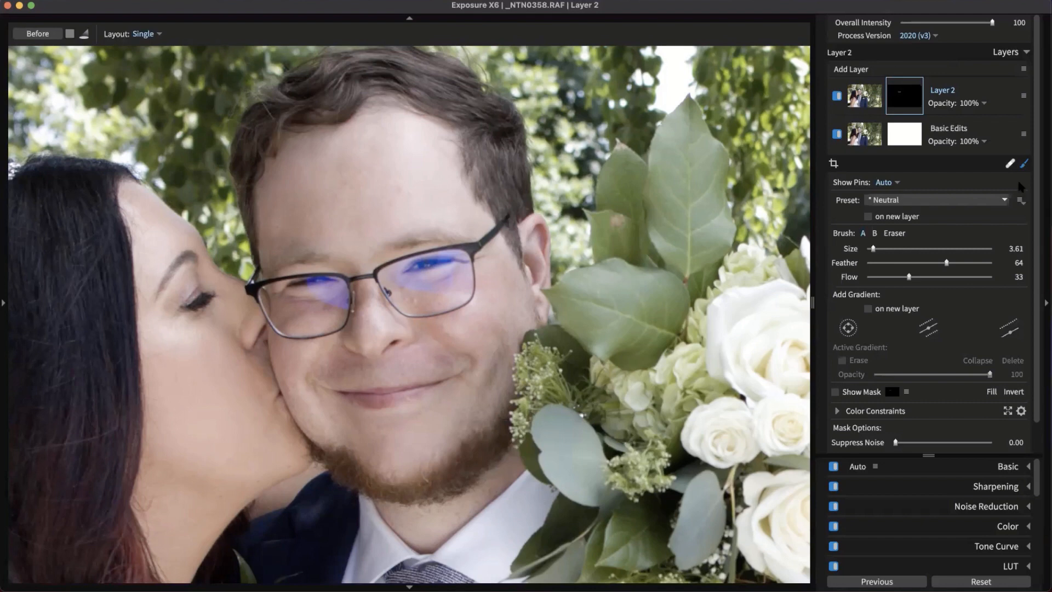
left_click(1024, 164)
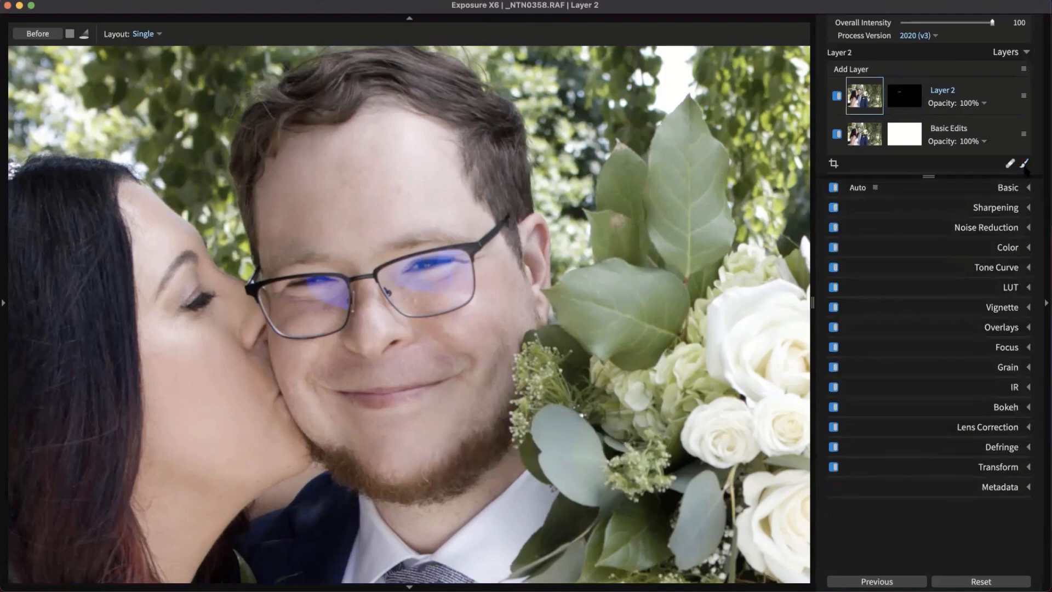
Open Layer 2's Advanced Color Editor and sample the blue lens glare as the Convert From hue
left_click(1016, 253)
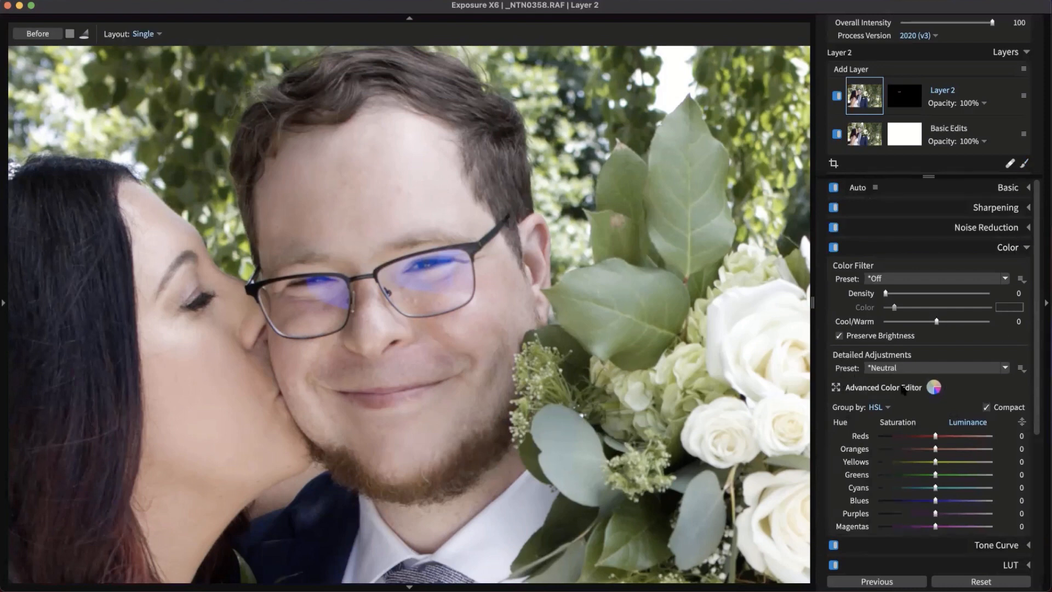
left_click(934, 388)
left_click_drag(925, 190, 937, 102)
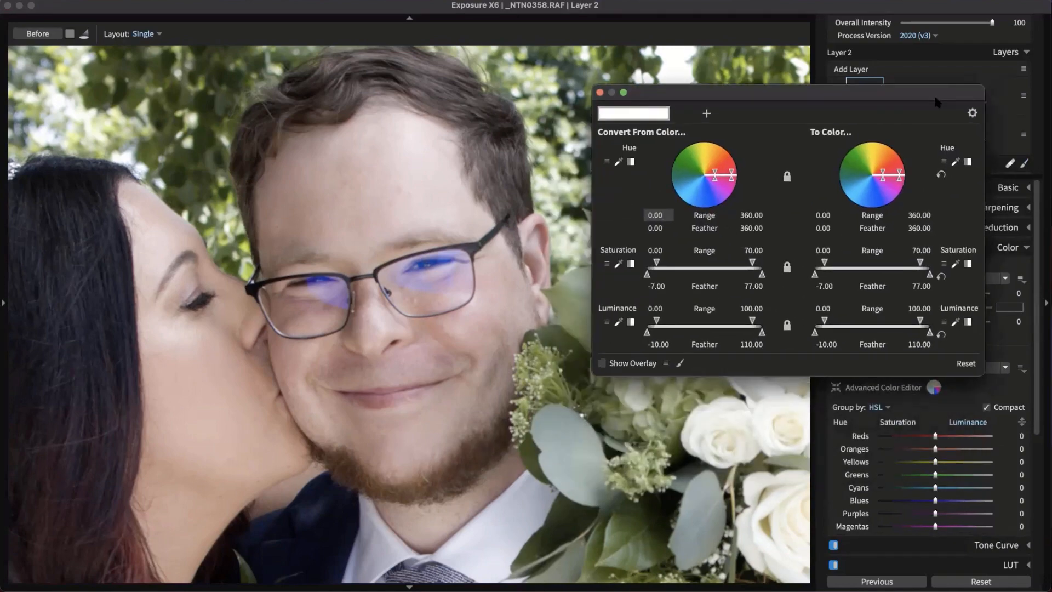
left_click_drag(807, 91, 800, 60)
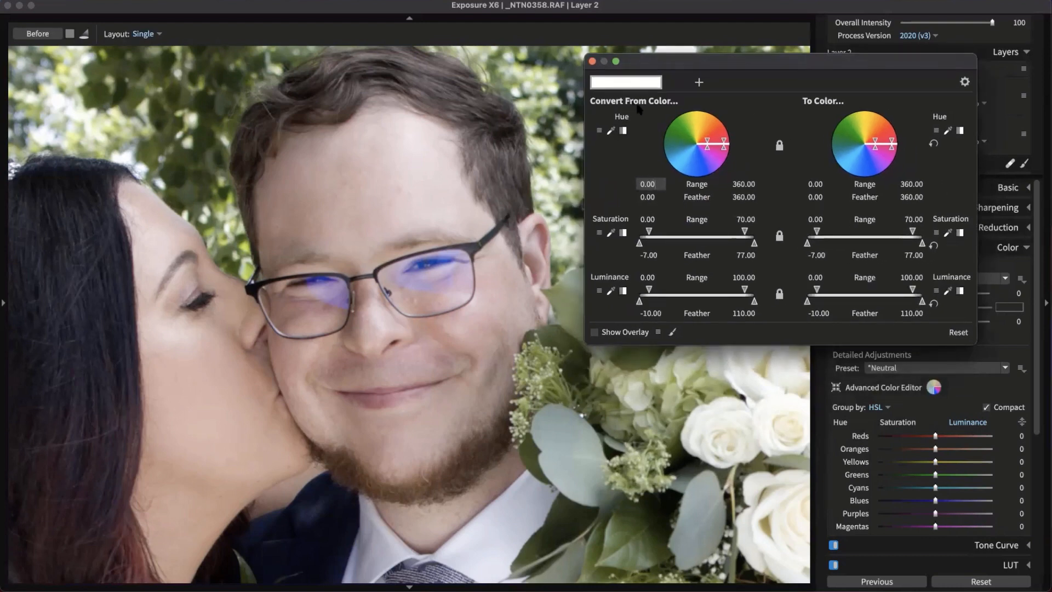
left_click(612, 132)
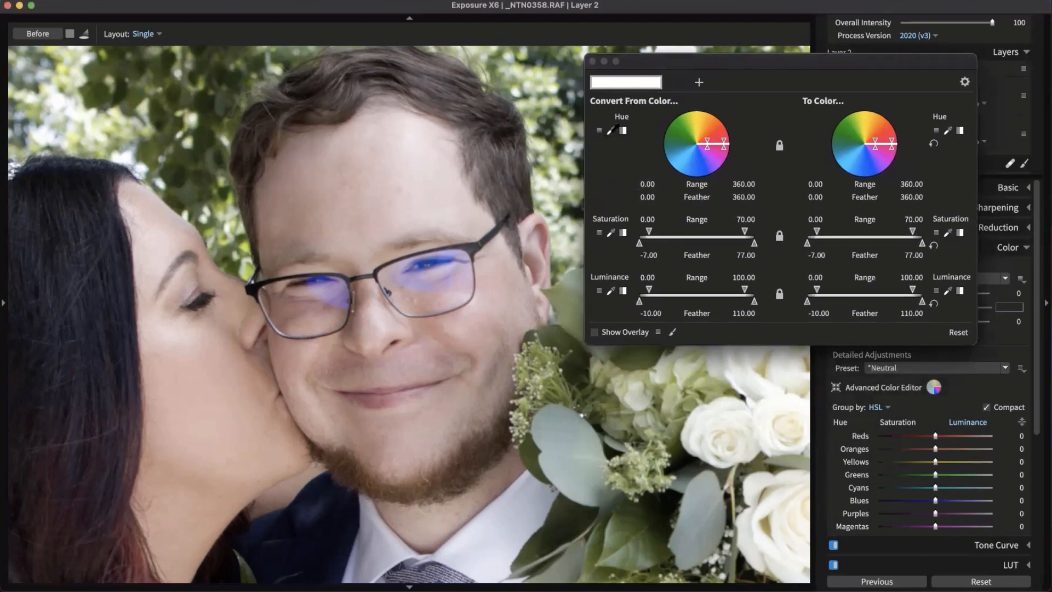
left_click(418, 279)
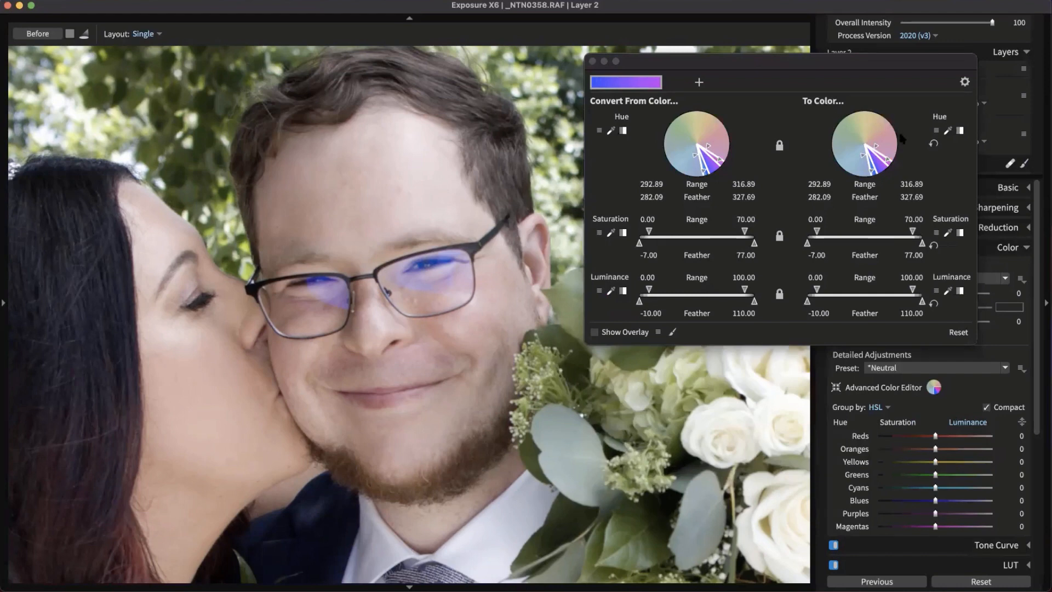
Sample the cheek skin tone as target and map hues 285.80–316.89 to 17.75–46.81
left_click(948, 132)
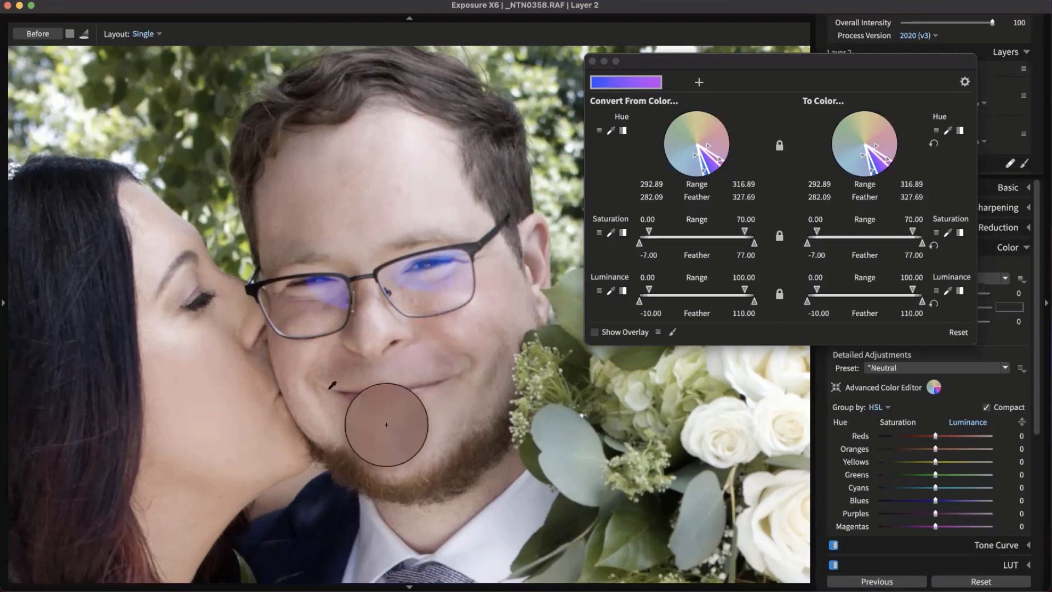
left_click(316, 404)
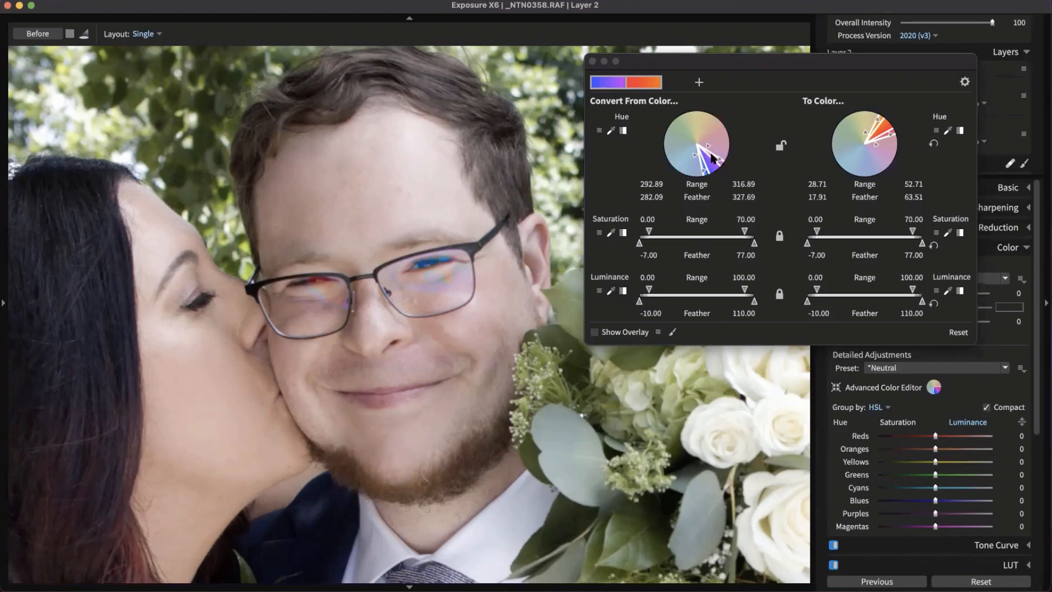
left_click_drag(711, 149, 697, 183)
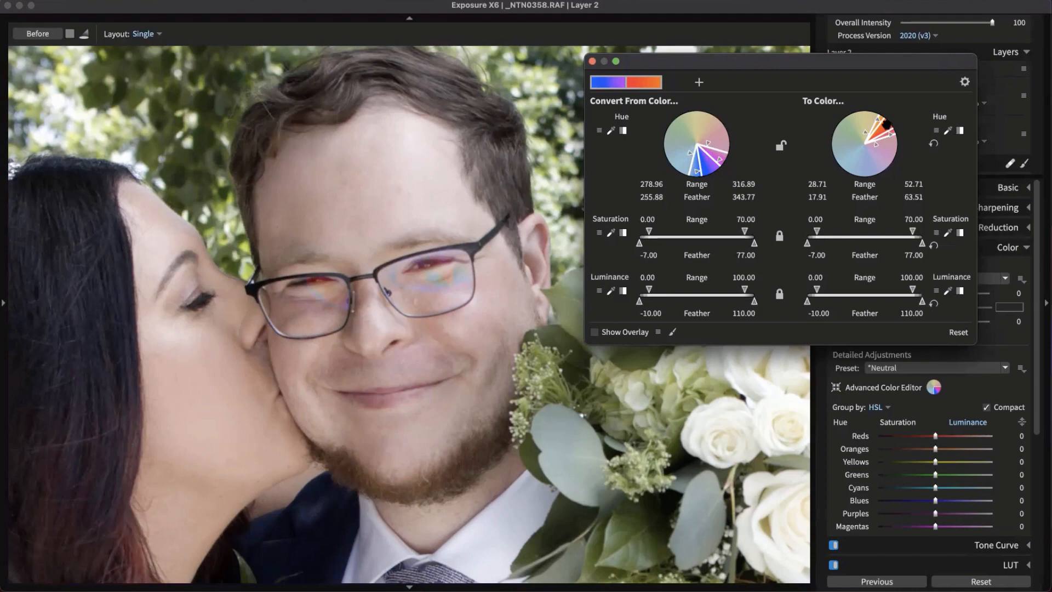
mouse_move(886, 128)
left_mouse_down()
mouse_move(891, 138)
mouse_move(879, 119)
mouse_move(888, 135)
left_mouse_up()
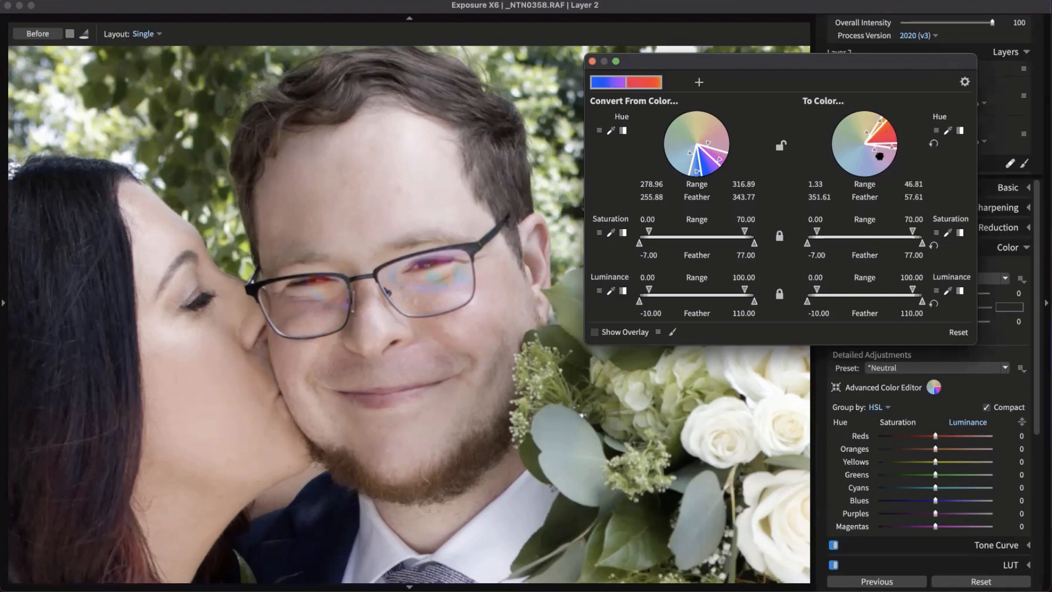
left_click_drag(890, 148, 893, 137)
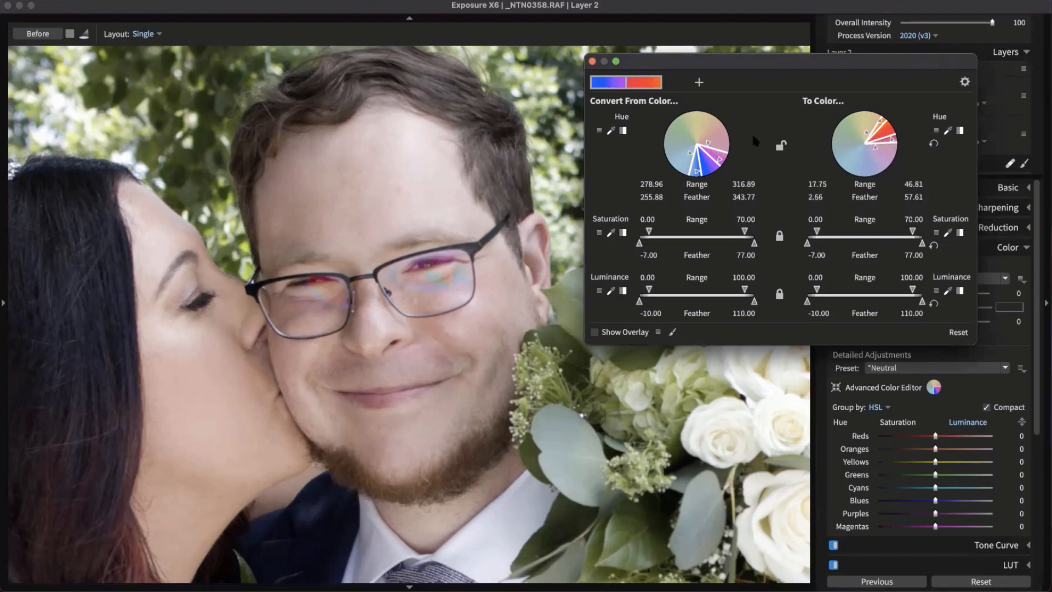
left_click_drag(695, 170, 699, 172)
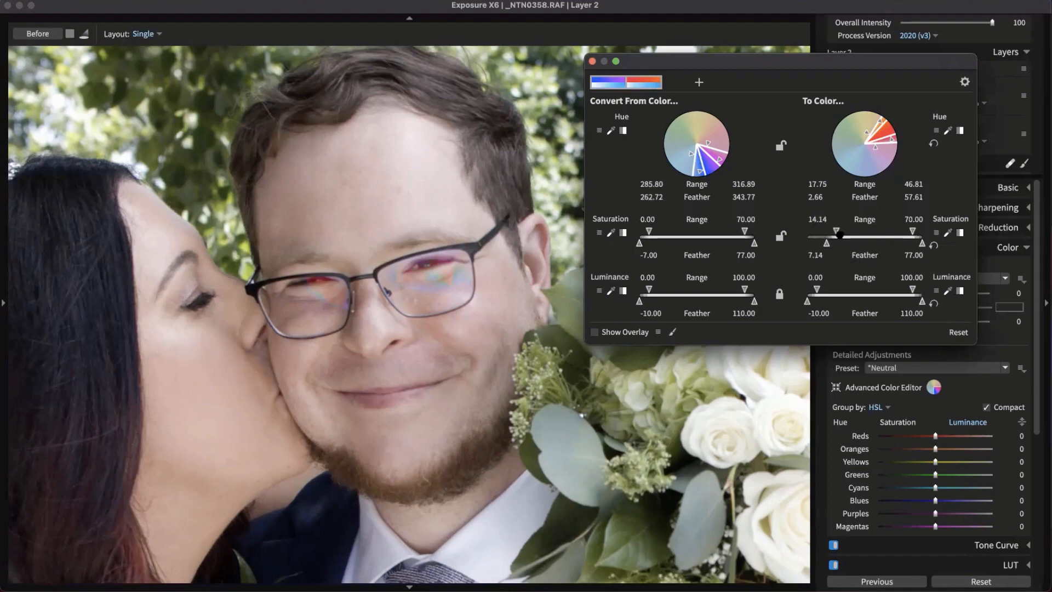
Reset target saturation, narrow source saturation, set hues 293.93–335.55 to 31.66–64.71, and close the editor
left_click_drag(912, 231, 880, 231)
left_click(933, 245)
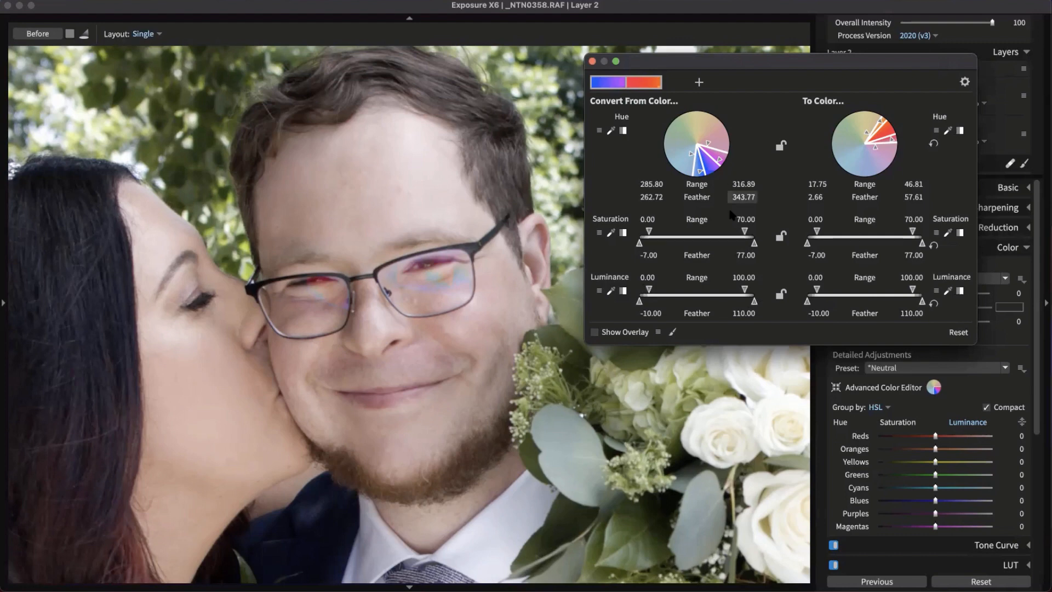
mouse_move(745, 231)
left_mouse_down()
mouse_move(707, 231)
mouse_move(744, 231)
left_mouse_up()
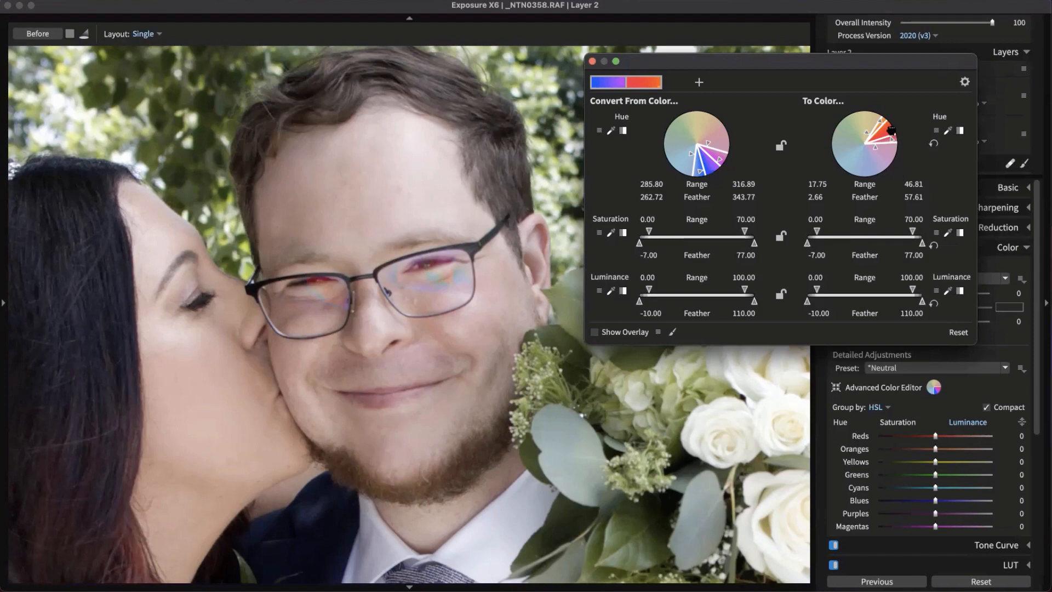
left_click_drag(890, 130, 885, 114)
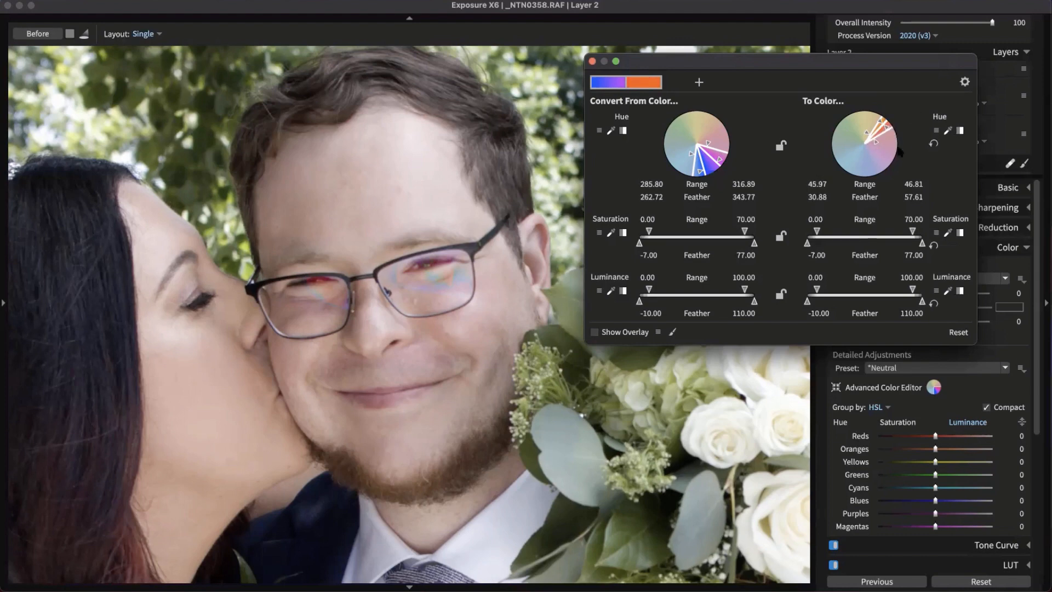
mouse_move(888, 128)
left_mouse_down()
mouse_move(894, 148)
mouse_move(890, 115)
left_mouse_up()
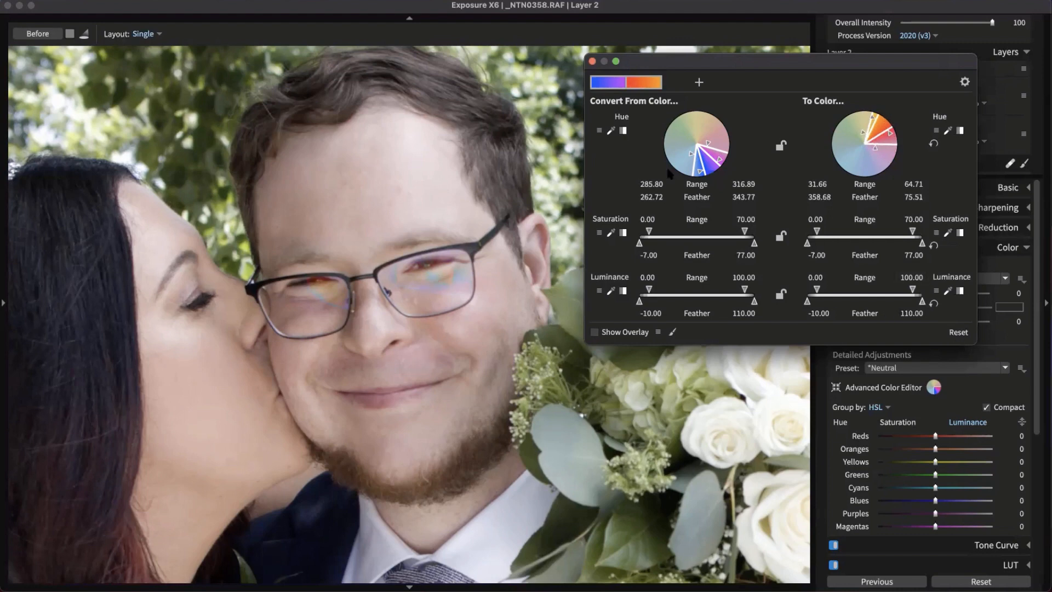
left_click_drag(694, 174, 718, 166)
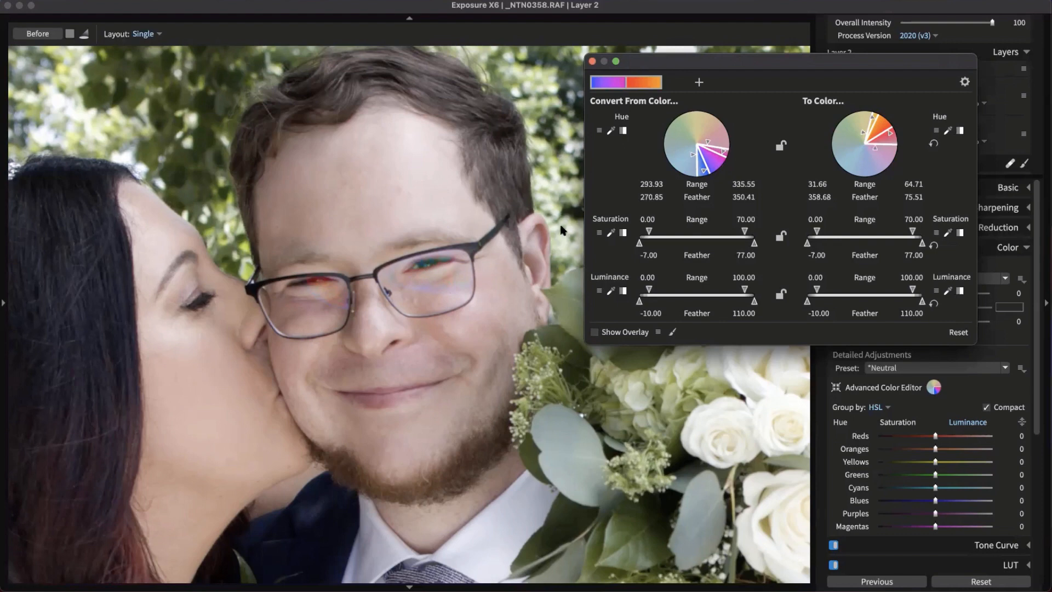
left_click(592, 61)
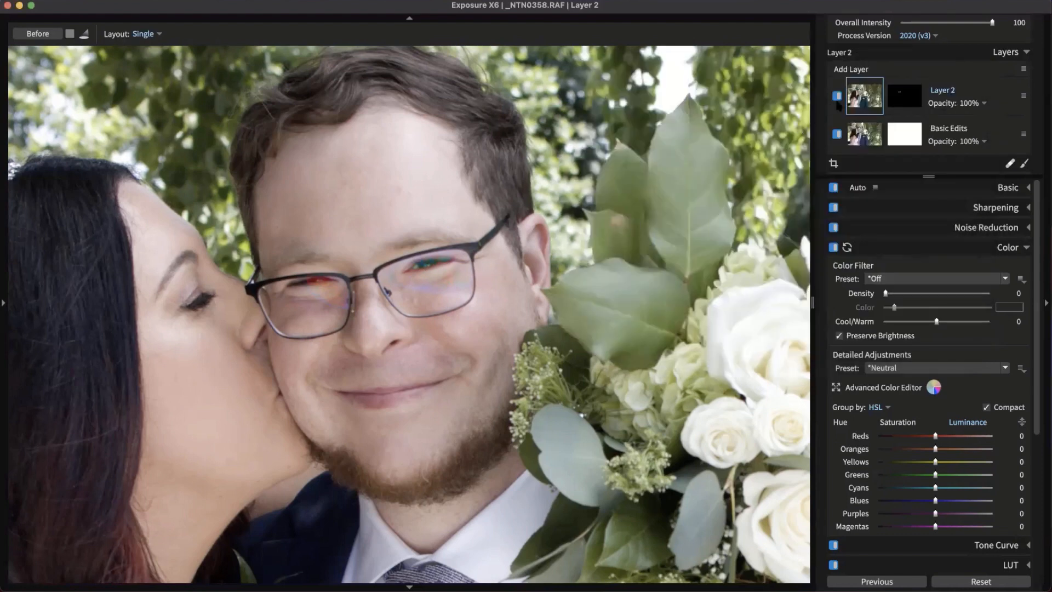
Rename Layer 2 to 'Eye Glare'
right_click(943, 96)
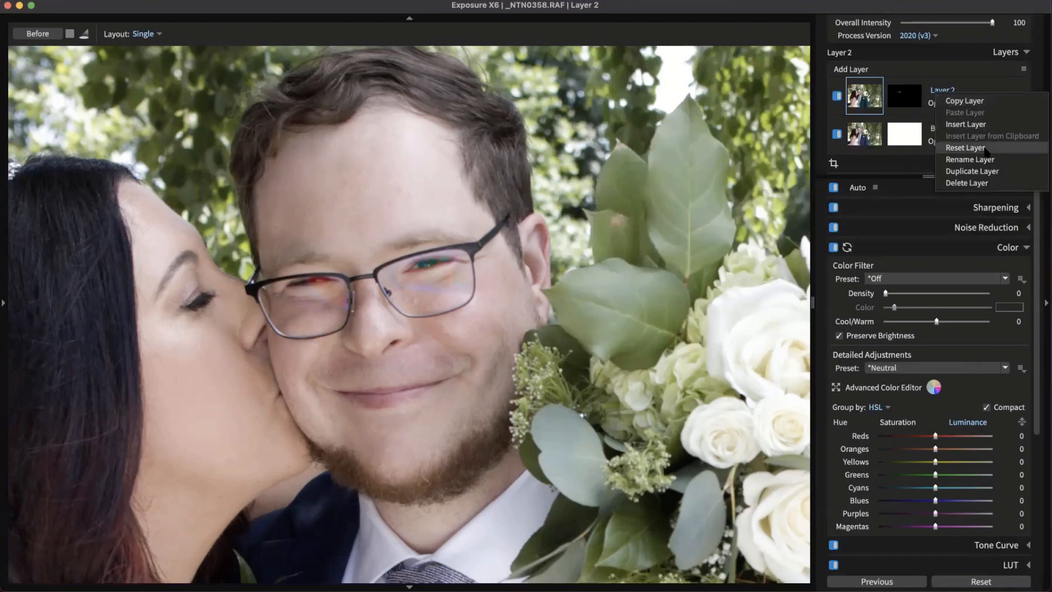
left_click(985, 159)
type("Eye Glar")
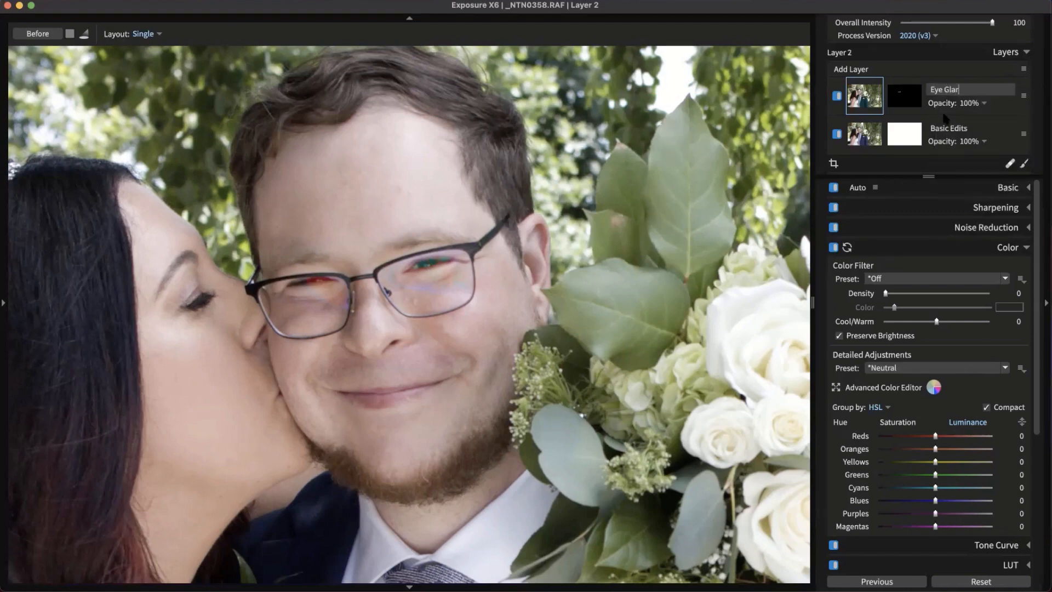
type("e")
key("Return")
Lower the Eye Glare layer's opacity to 69% and zoom out to fit the portrait
left_click(978, 109)
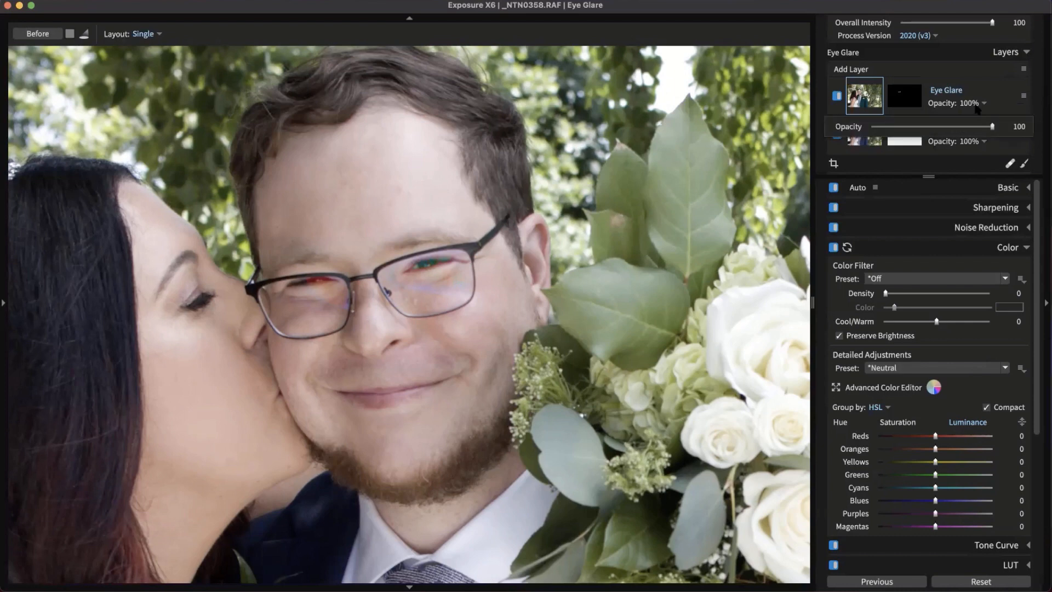
left_click_drag(993, 129, 957, 131)
left_click(910, 67)
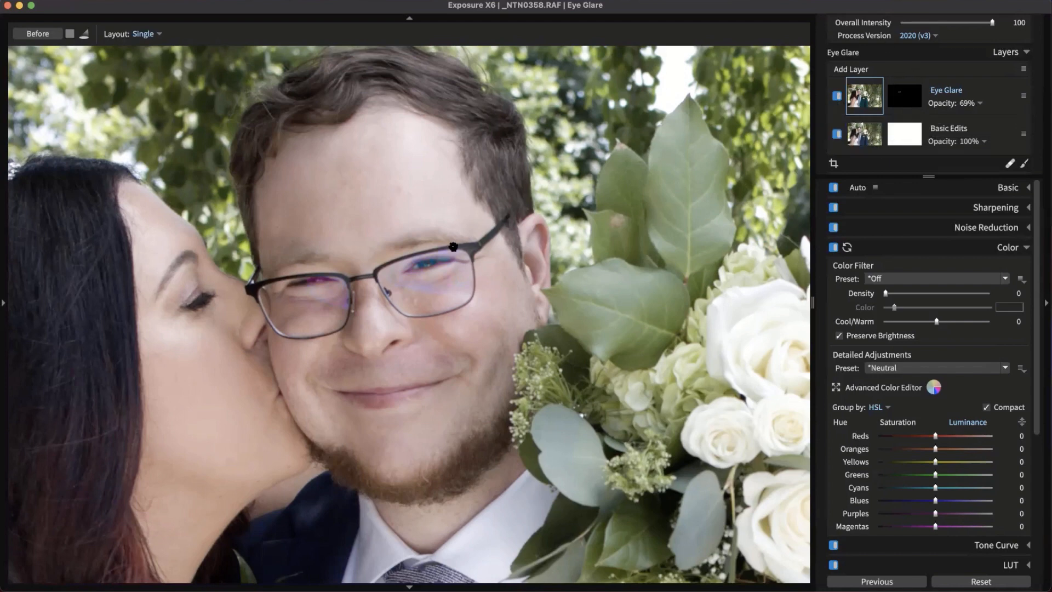
scroll(461, 295, "down", 2)
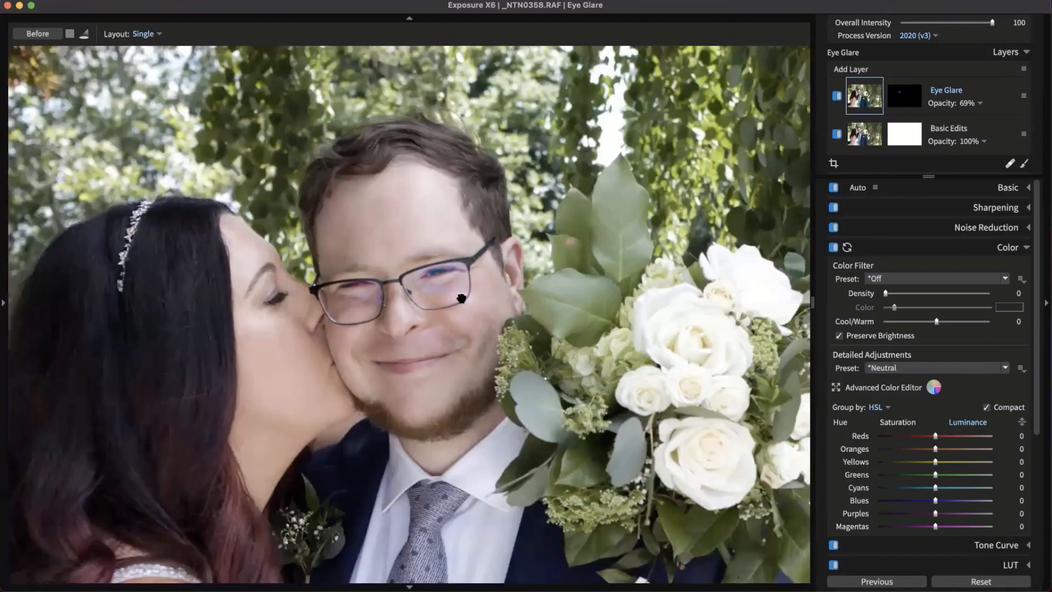
scroll(481, 308, "down", 3)
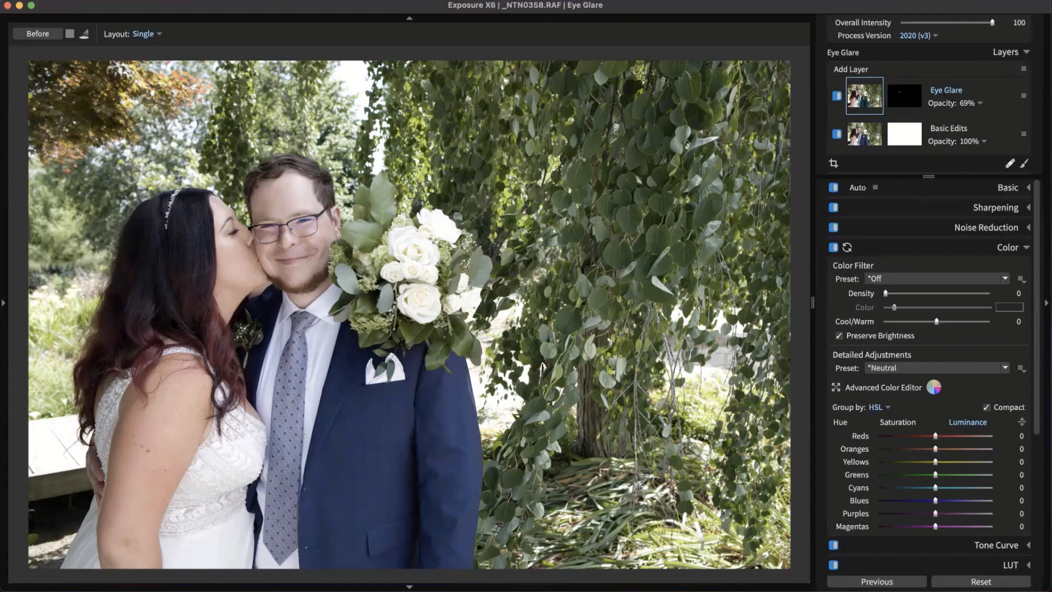
Add the Kodak Gold 400 preset as a layer at 60% opacity
left_click(3, 261)
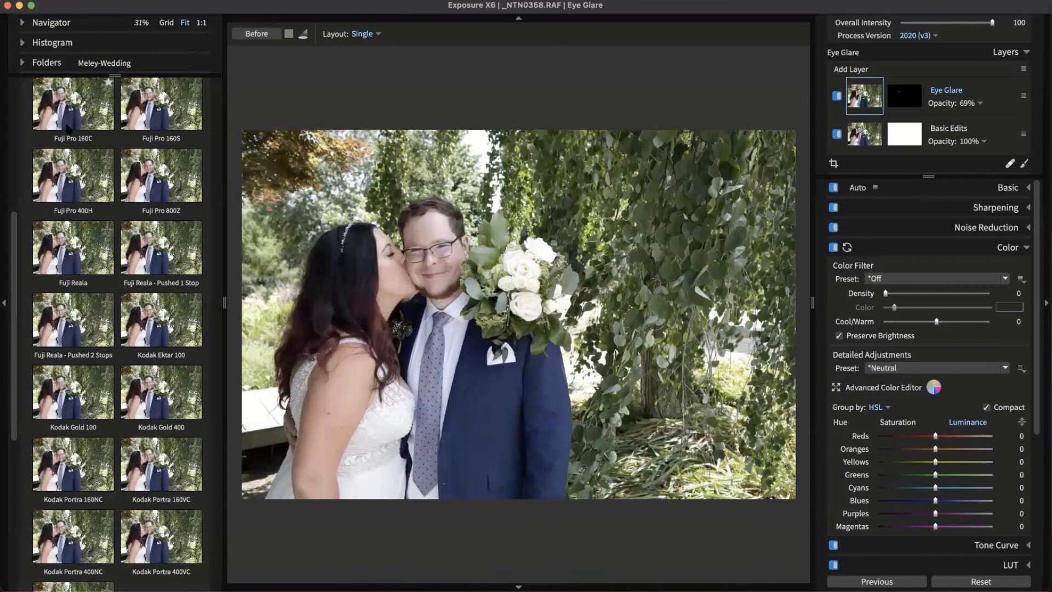
scroll(76, 327, "up", 5)
left_click(82, 305)
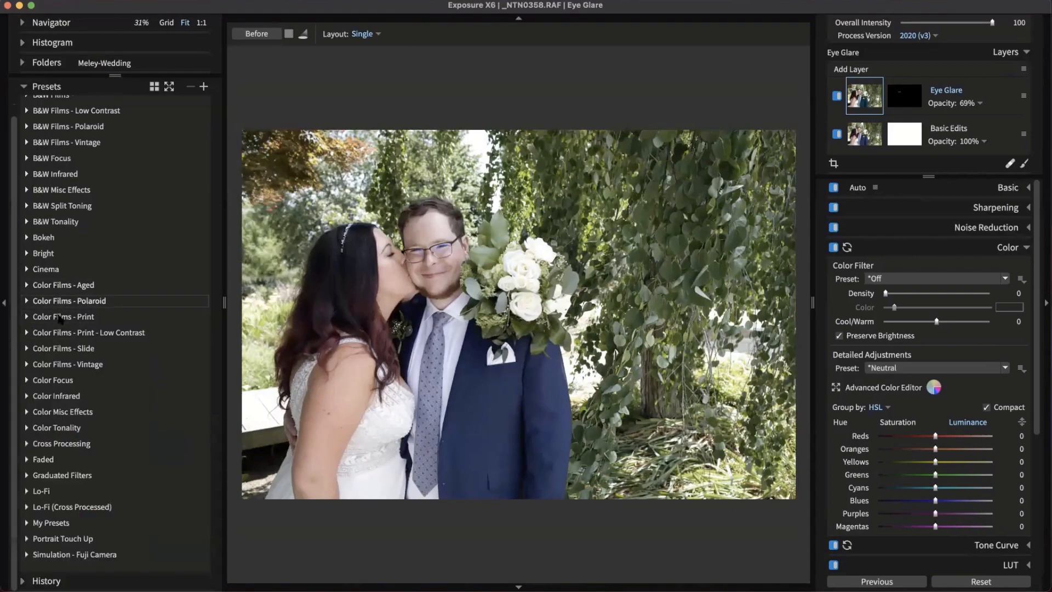
left_click(117, 316)
scroll(160, 376, "down", 3)
scroll(160, 376, "down", 3)
scroll(173, 268, "down", 3)
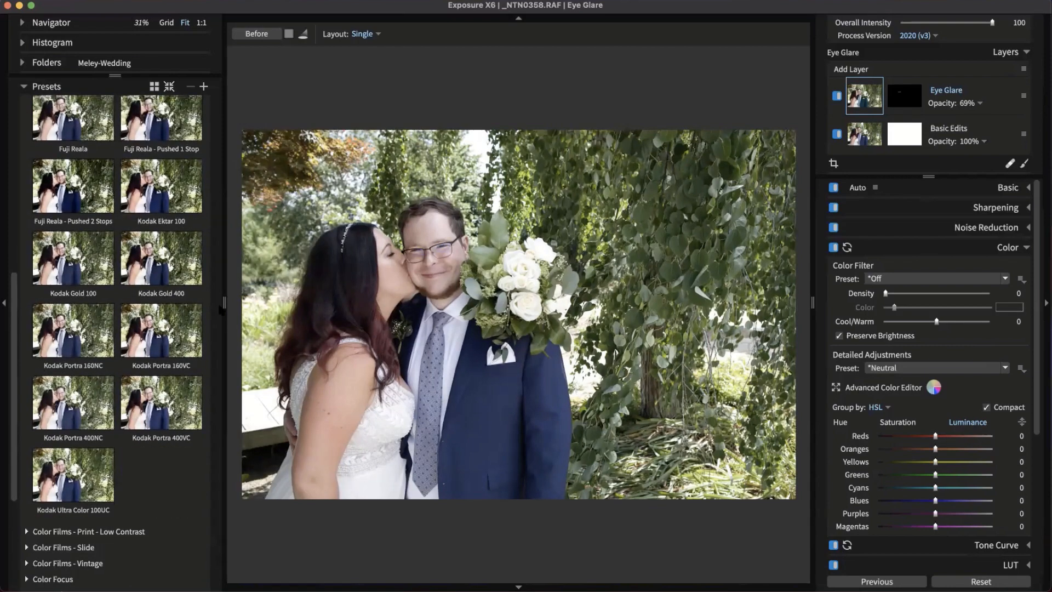
left_click_drag(173, 268, 874, 118)
left_click(969, 103)
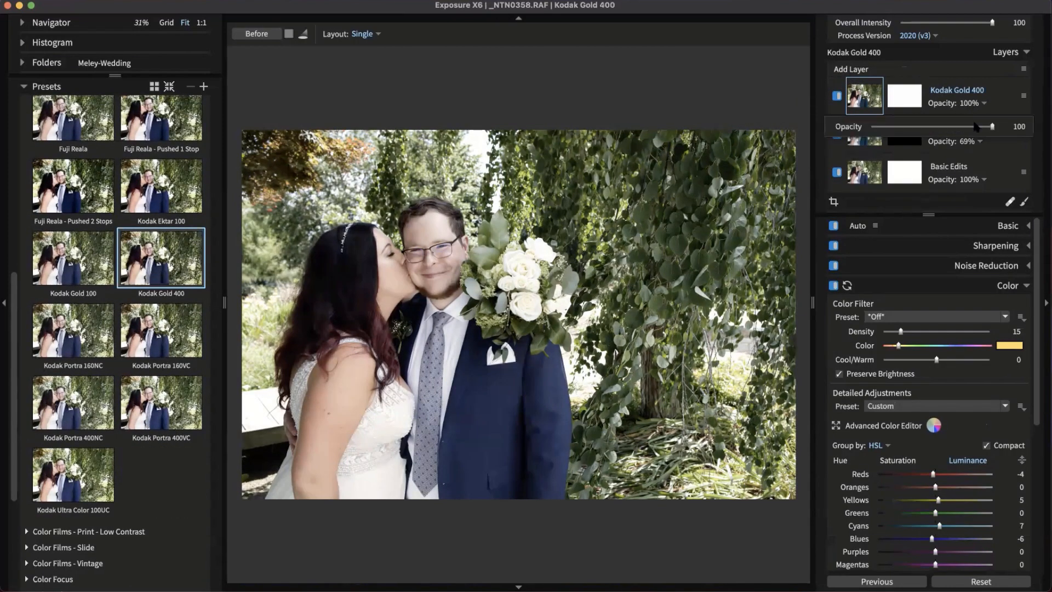
left_click(943, 126)
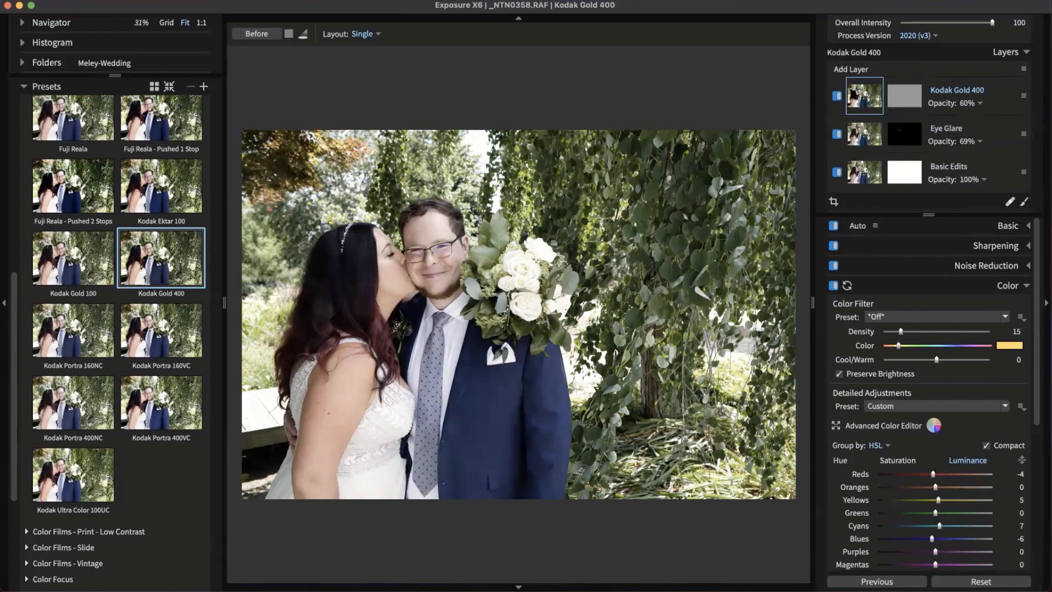
left_click(838, 96)
left_click(837, 96)
Lower the Basic Edits exposure to -0.64 and add a new empty layer
left_click(1006, 174)
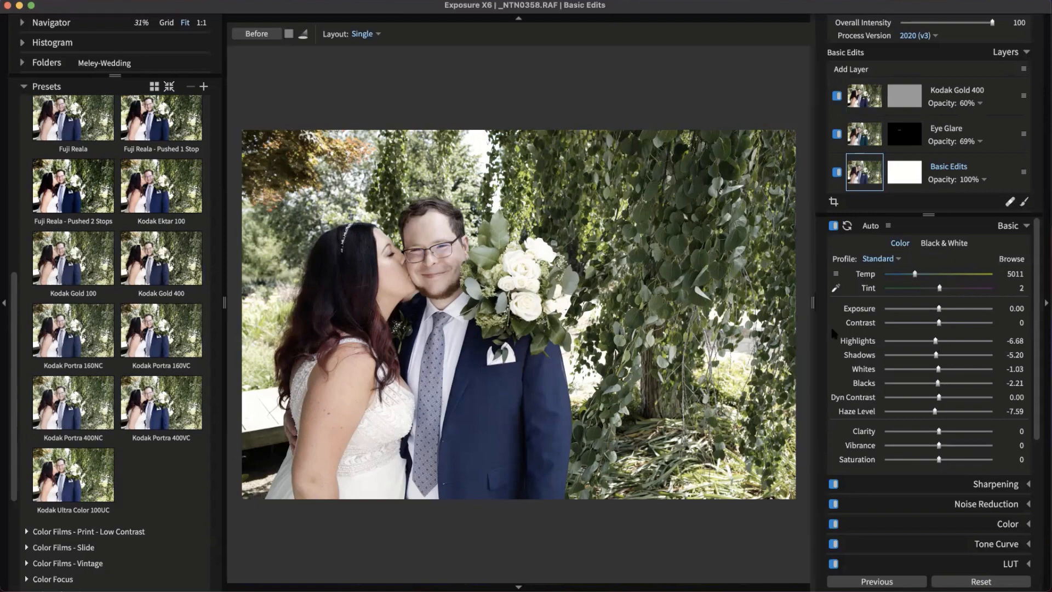
left_click_drag(933, 309, 929, 309)
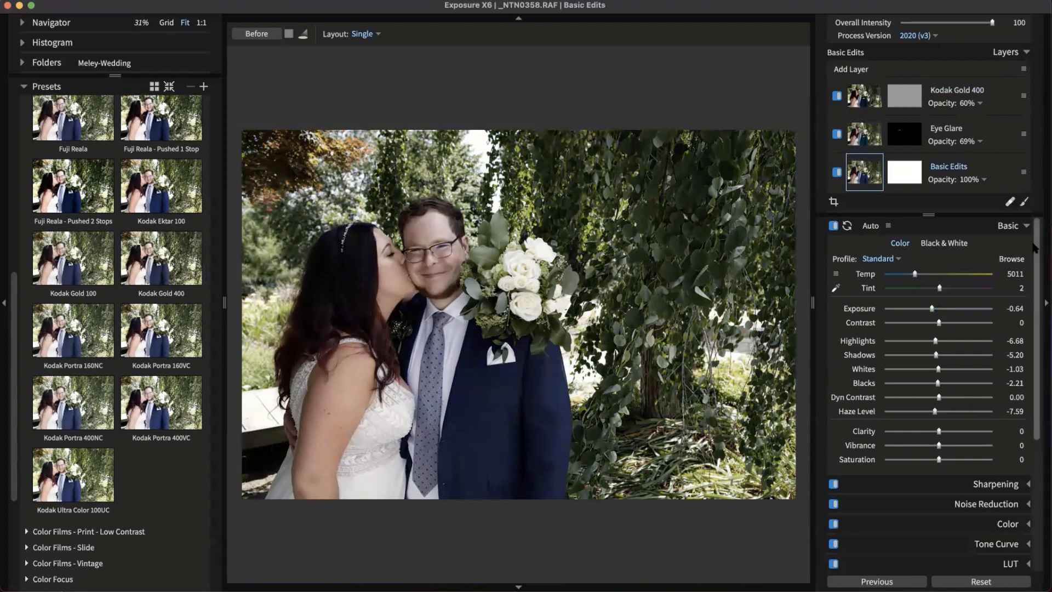
left_click(871, 71)
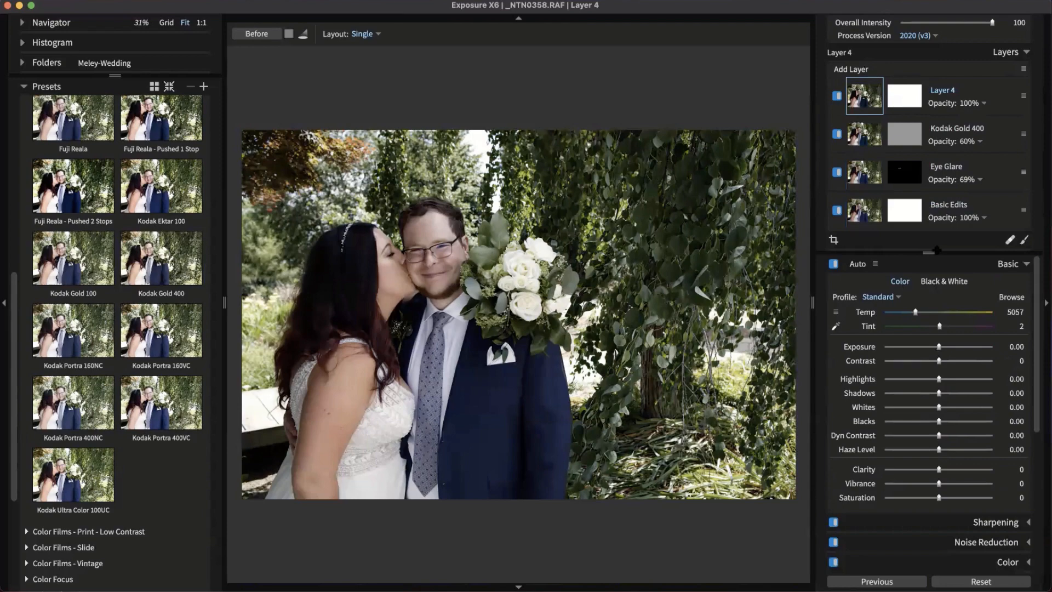
Set up a Dodge (Lighten) brush with flow 14 on the layer mask
left_click(909, 102)
left_click(955, 276)
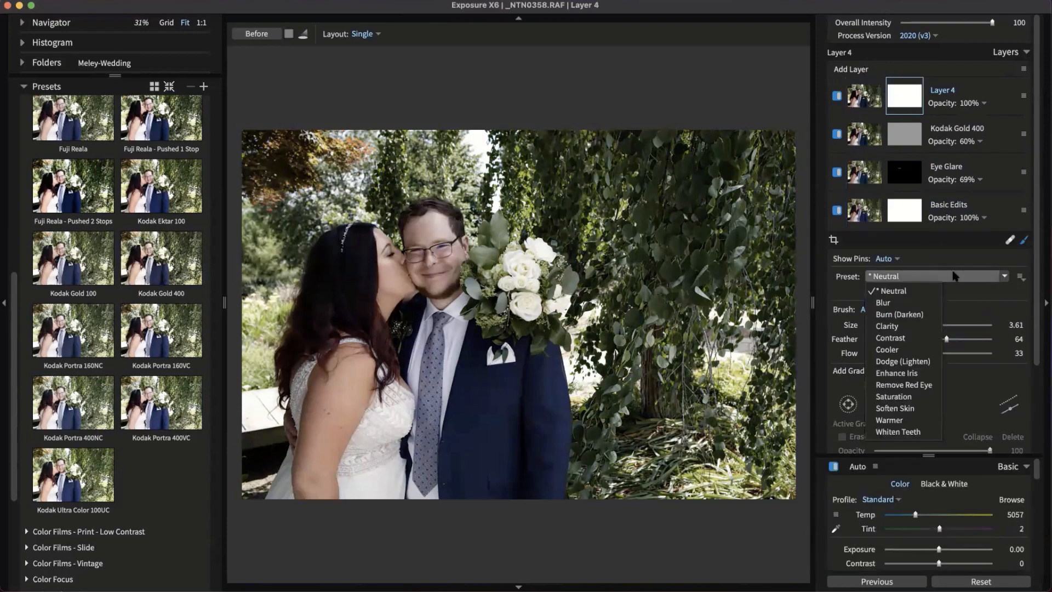
left_click(955, 275)
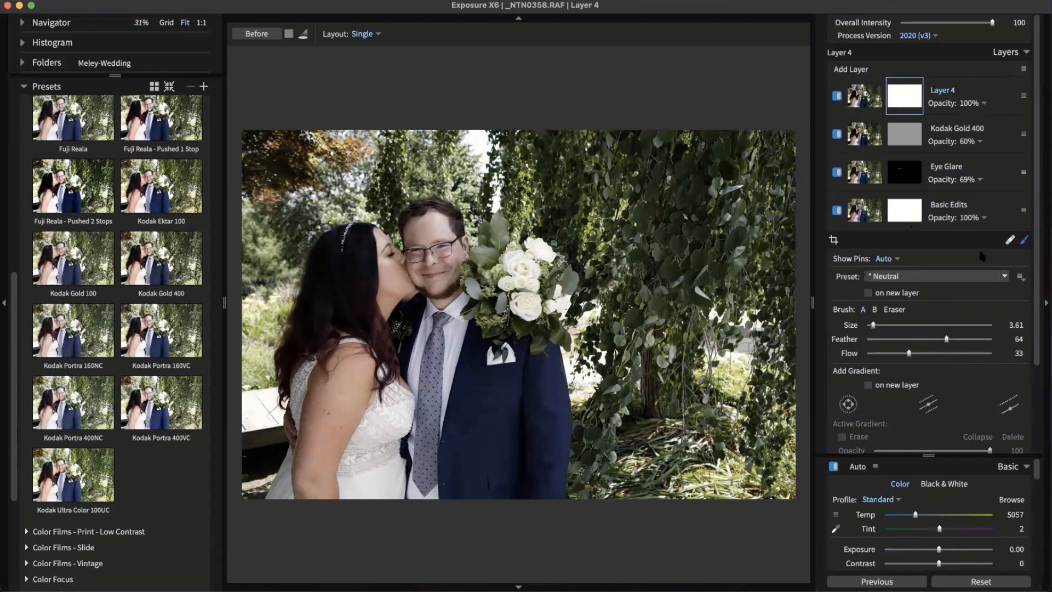
left_click(956, 275)
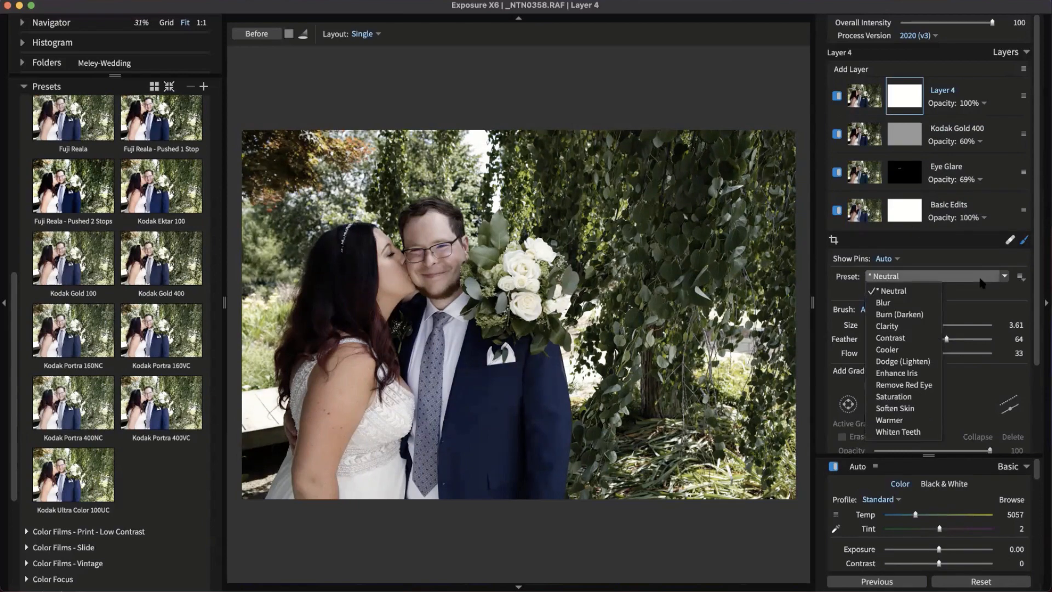
left_click(924, 361)
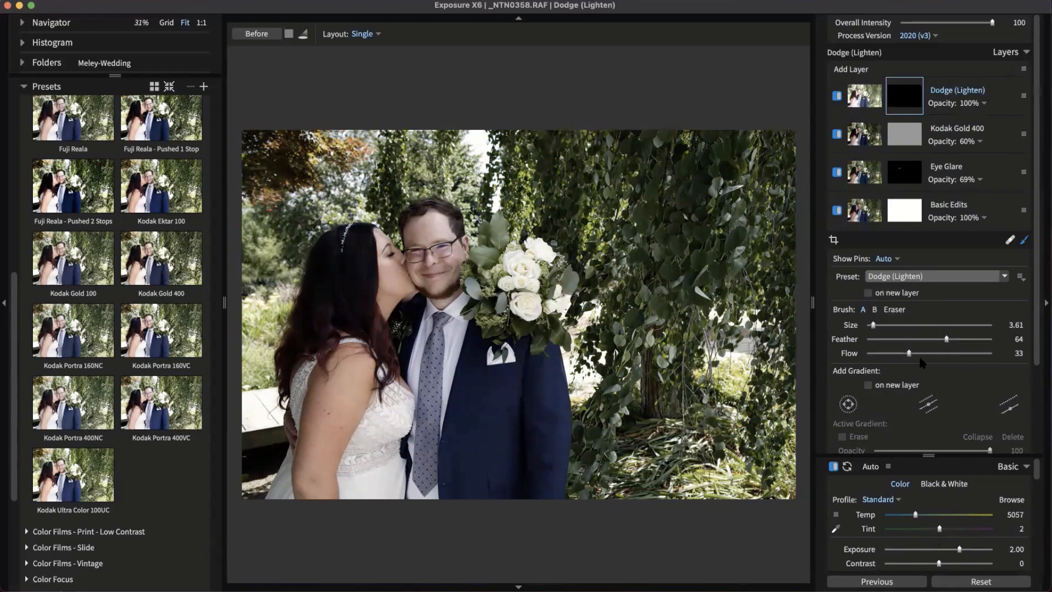
scroll(429, 340, "up", 8)
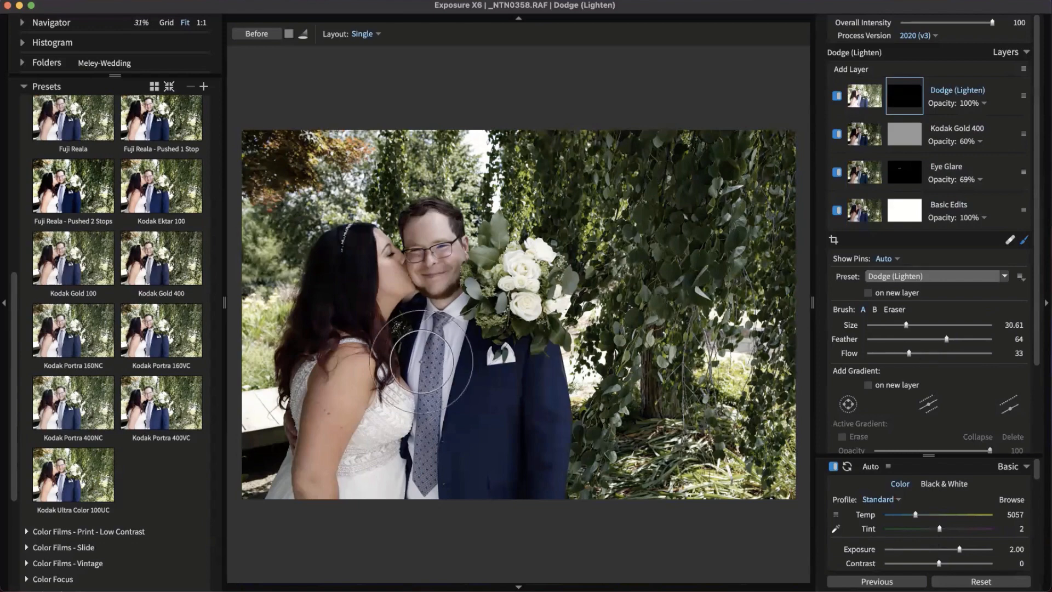
scroll(503, 378, "up", 5)
scroll(491, 366, "up", 5)
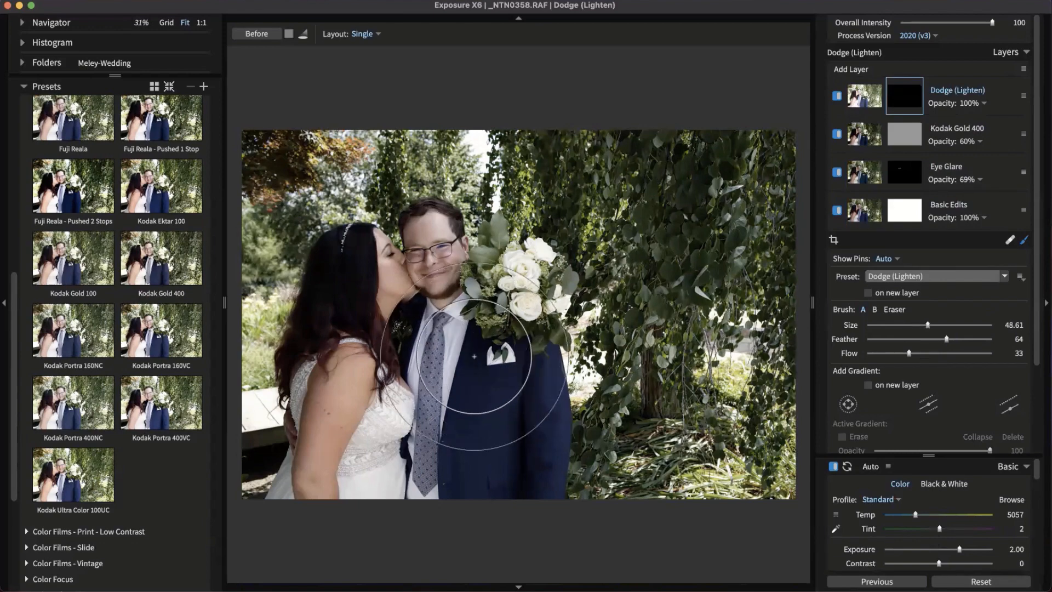
left_click_drag(909, 353, 886, 353)
Dodge the groom's chest toward the bride and lower the layer opacity to about 74%
scroll(411, 352, "down", 4)
mouse_move(449, 363)
left_mouse_down()
mouse_move(431, 327)
mouse_move(369, 357)
mouse_move(352, 288)
mouse_move(346, 311)
mouse_move(448, 360)
mouse_move(470, 283)
mouse_move(519, 413)
mouse_move(392, 443)
mouse_move(559, 284)
mouse_move(416, 277)
mouse_move(431, 273)
mouse_move(282, 378)
mouse_move(417, 416)
left_mouse_up()
scroll(365, 359, "down", 3)
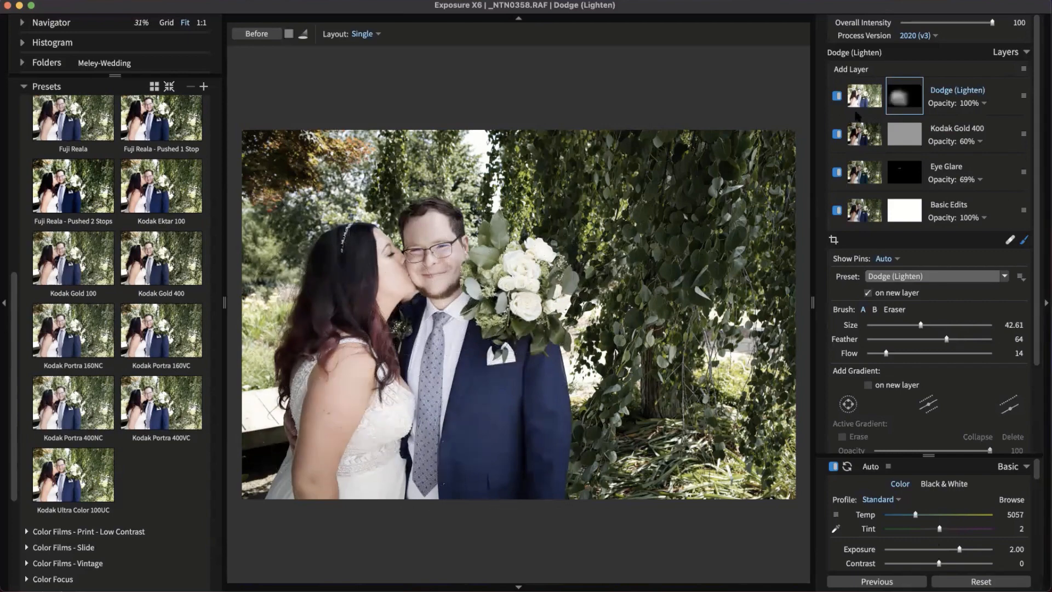
left_click(837, 96)
left_click(836, 96)
left_click(979, 103)
left_click_drag(992, 127, 963, 128)
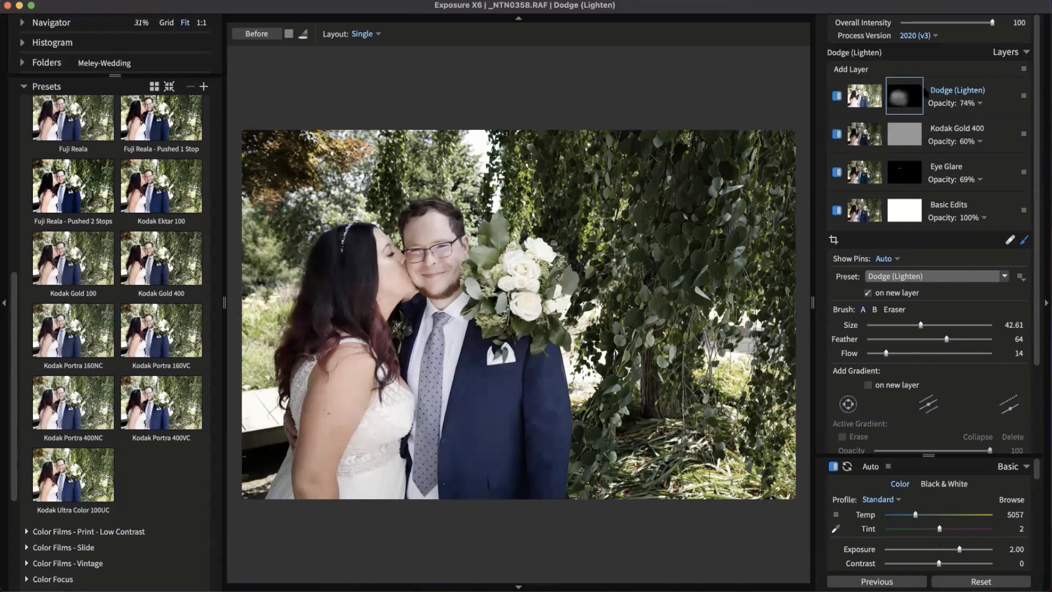
left_click(838, 96)
left_click(838, 96)
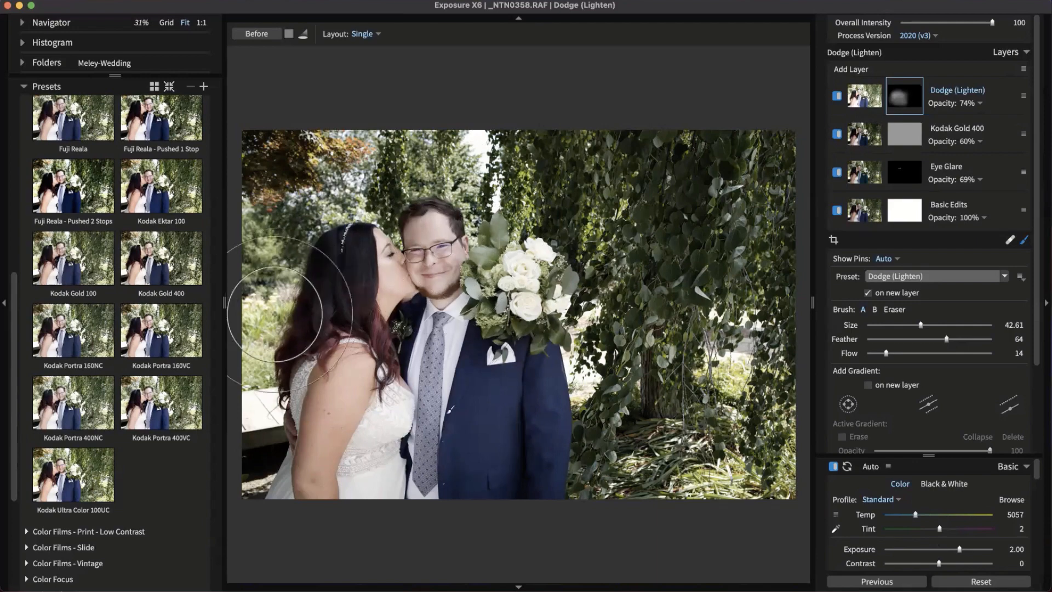
key("Tab")
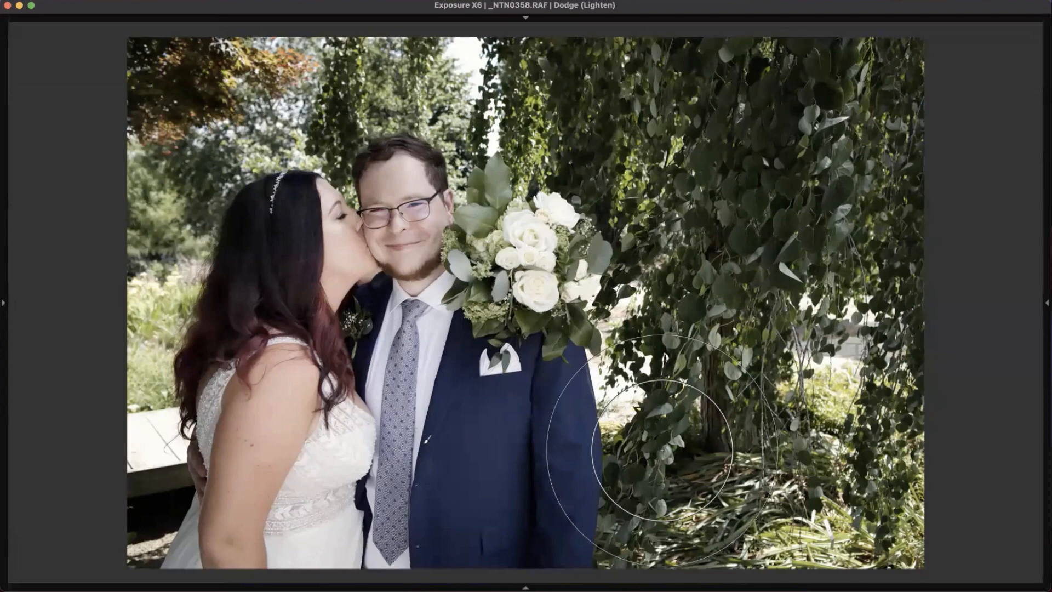
Select _NTN0358.RAF in the grid and expand History in the left panel
key("g")
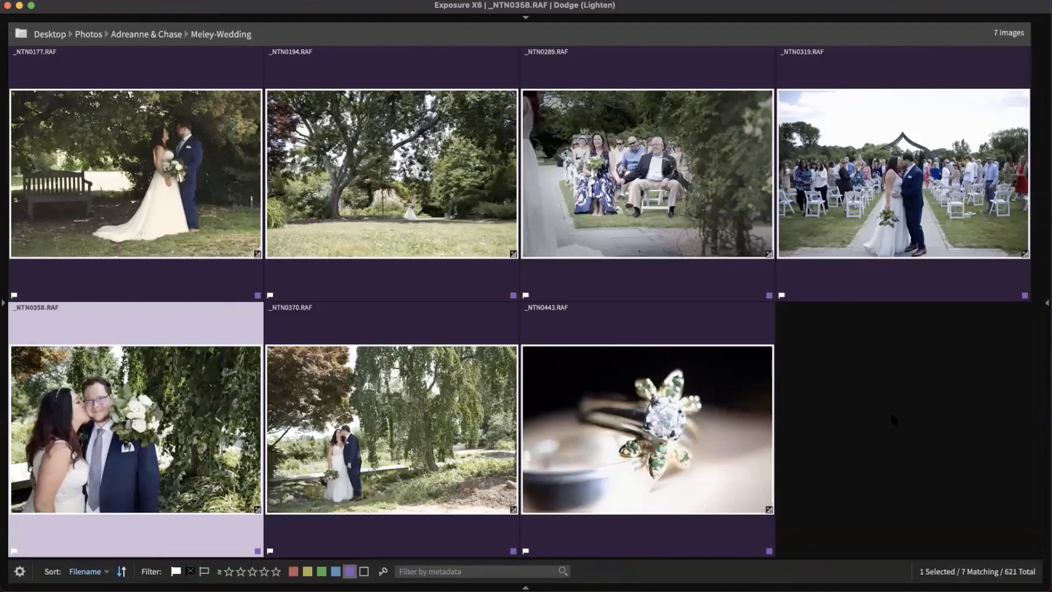
left_click(867, 410)
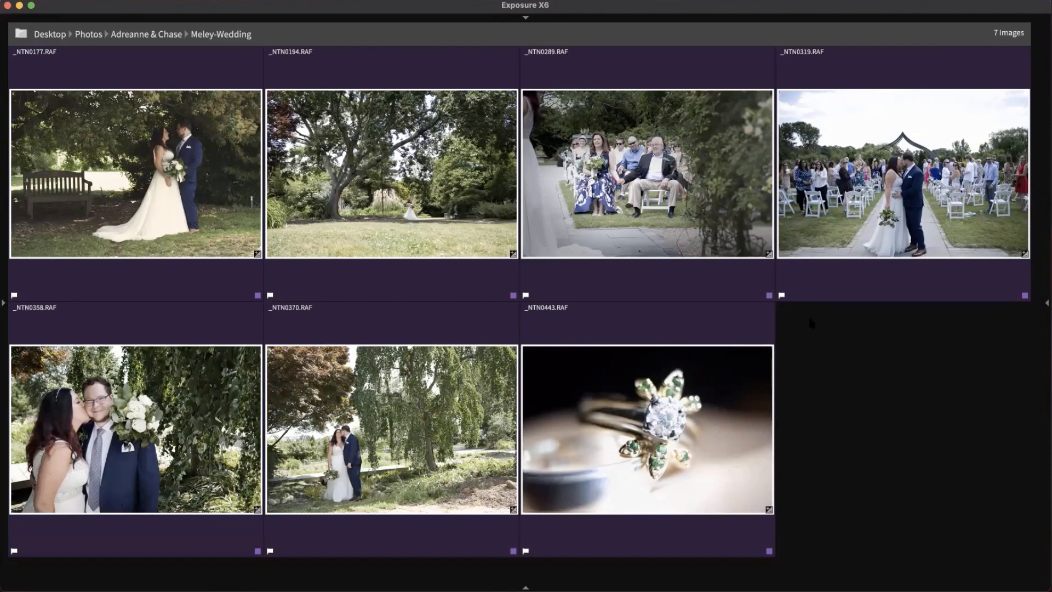
left_click(104, 445)
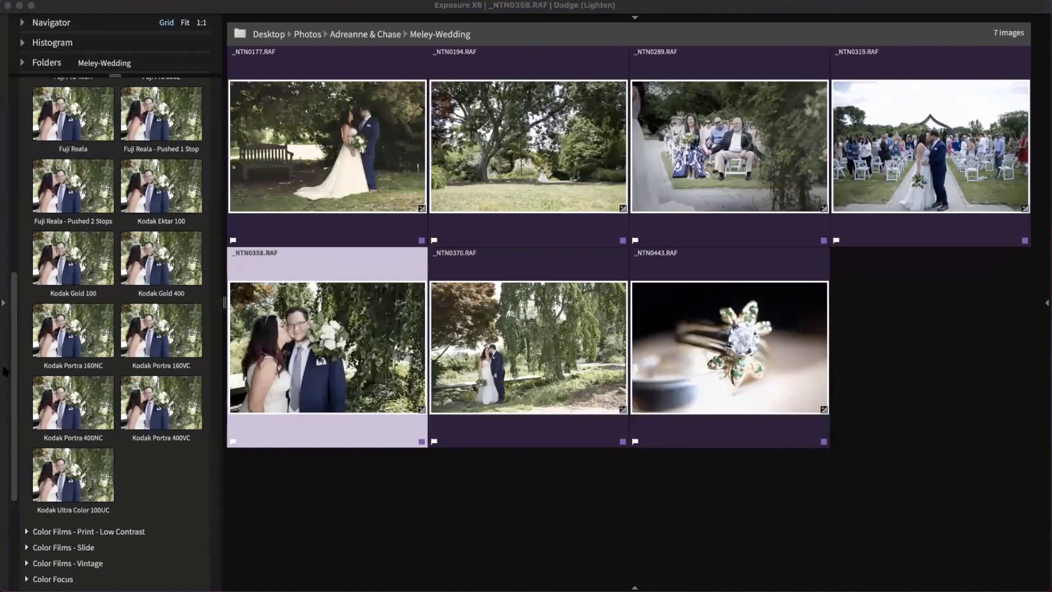
left_click(11, 376)
scroll(73, 269, "up", 2)
scroll(73, 269, "up", 6)
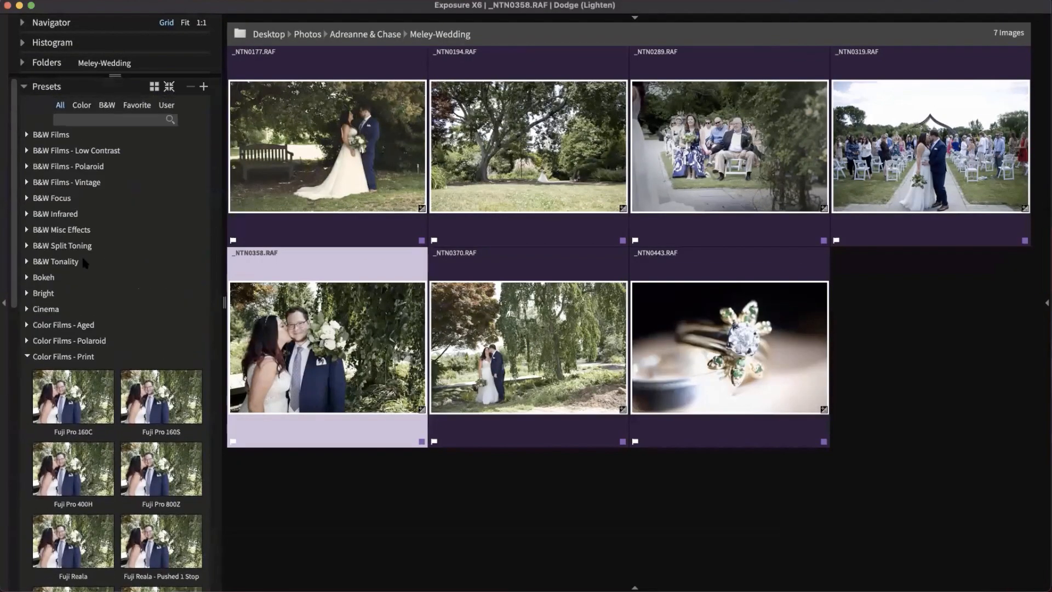
left_click(41, 89)
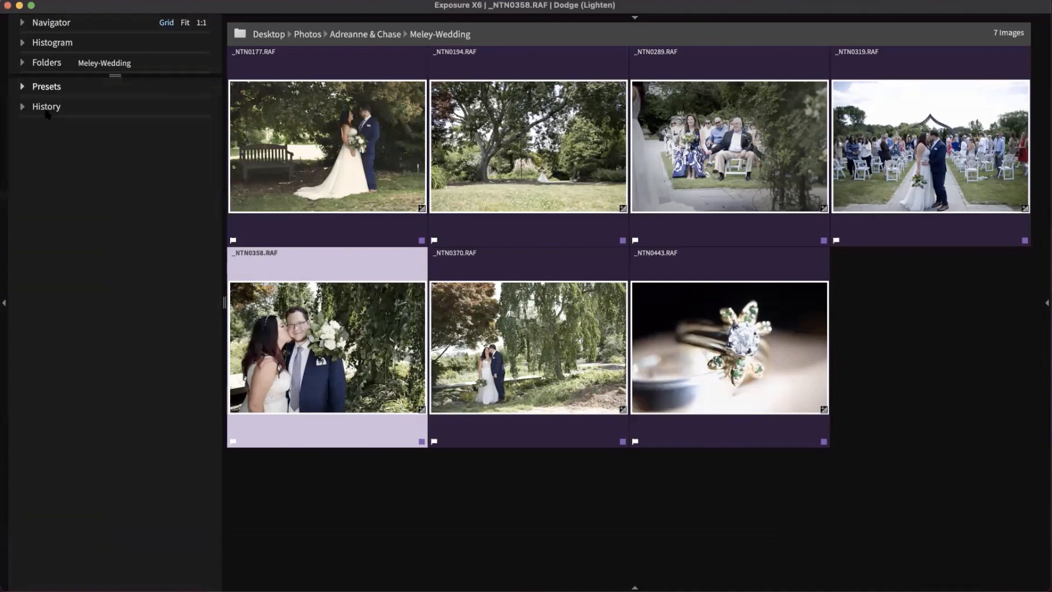
left_click(48, 106)
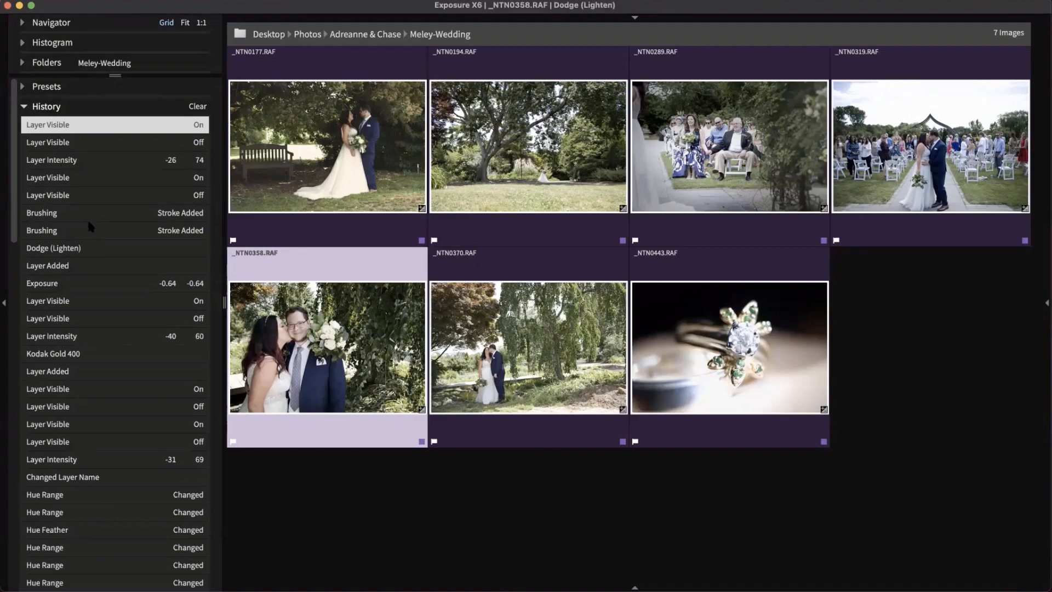
Open _NTN0358 in single-photo view and step back through history to an earlier hue range edit
double_click(337, 386)
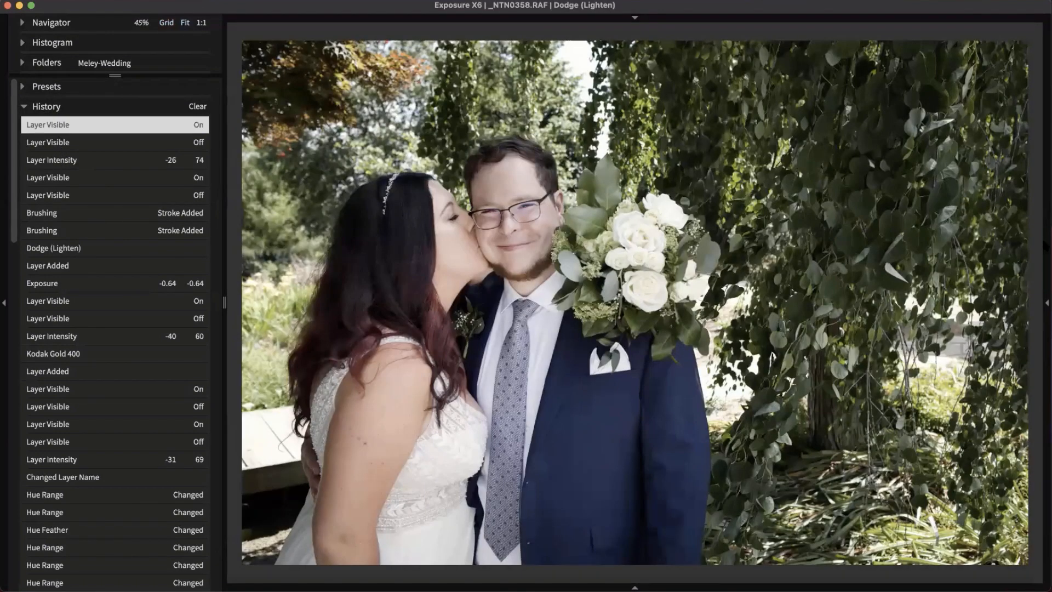
left_click(1046, 303)
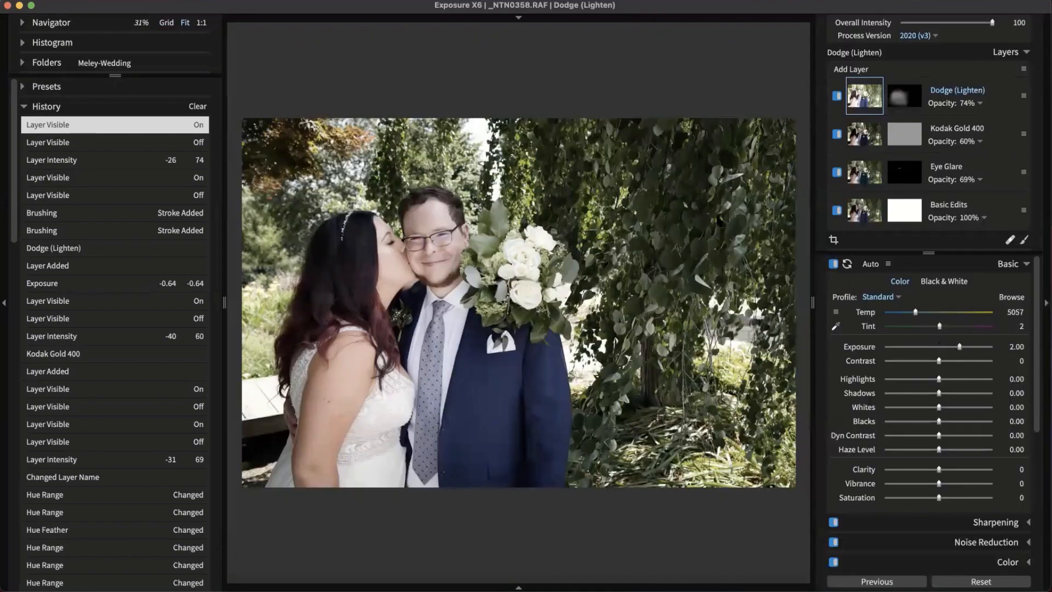
left_click(71, 159)
left_click(72, 177)
left_click(73, 195)
left_click(73, 213)
left_click(73, 231)
left_click(72, 248)
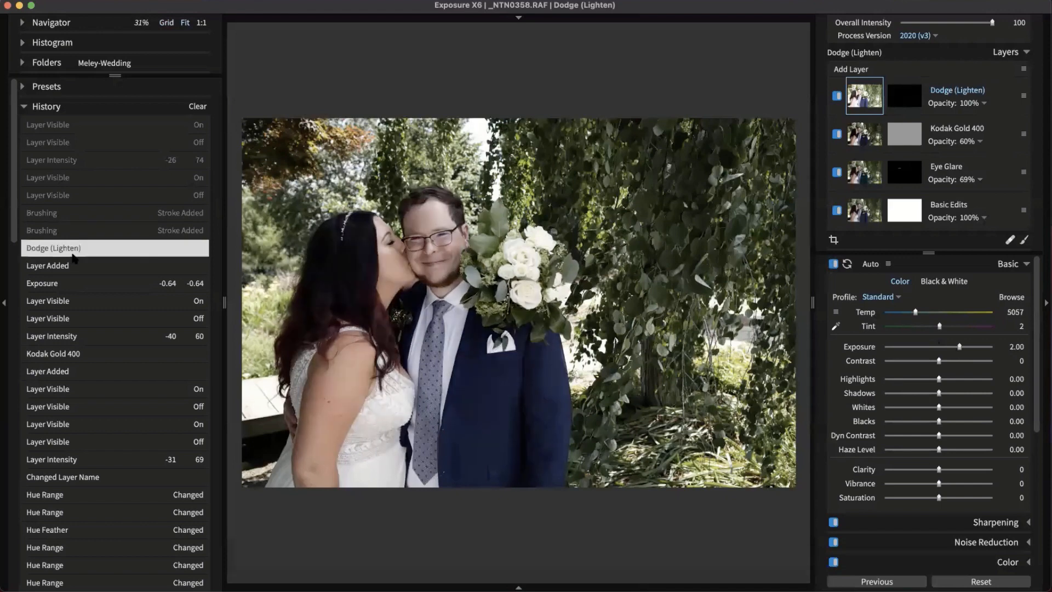
left_click(71, 265)
left_click(70, 283)
left_click(80, 321)
left_click(82, 336)
left_click(87, 353)
left_click(91, 371)
left_click(95, 389)
left_click(100, 406)
left_click(105, 441)
left_click(109, 459)
left_click(112, 476)
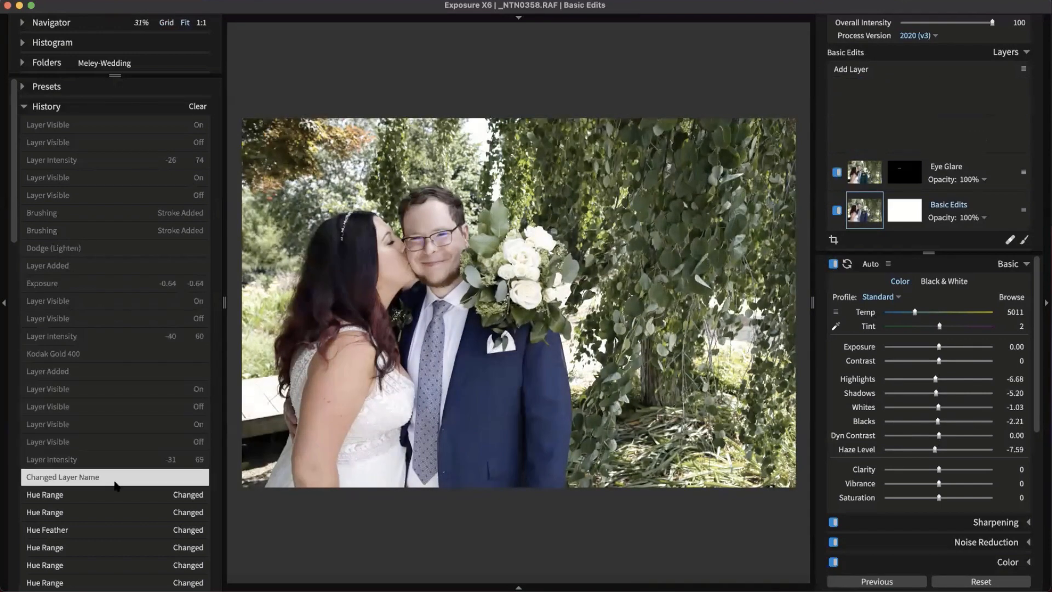
left_click(114, 512)
Step forward through history to the latest state with the Dodge (Lighten) layer
left_click(117, 494)
left_click(119, 477)
left_click(121, 459)
left_click(122, 442)
left_click(123, 353)
left_click(127, 283)
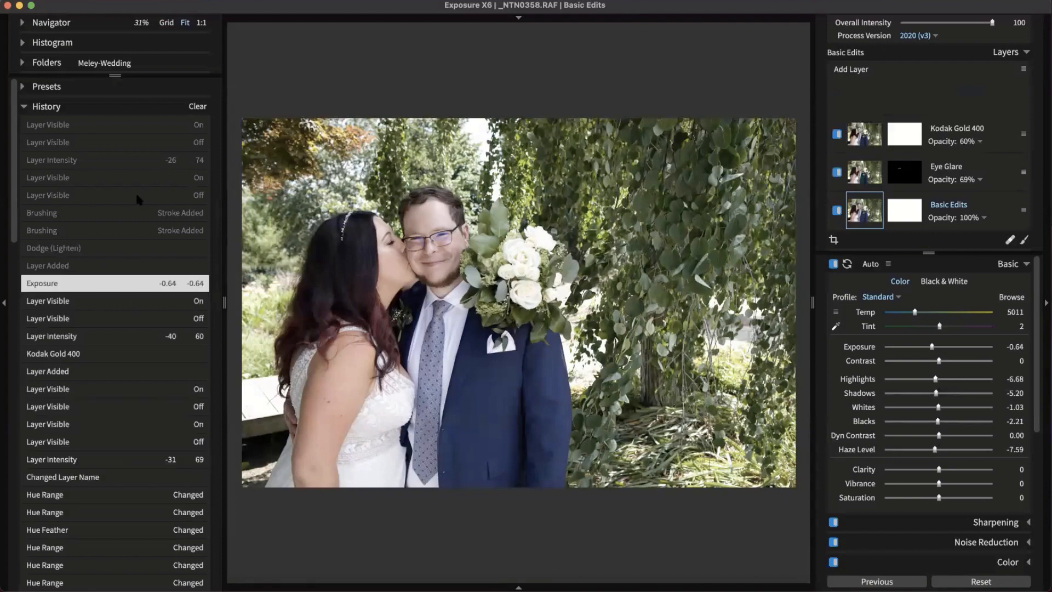
left_click(138, 177)
left_click(148, 125)
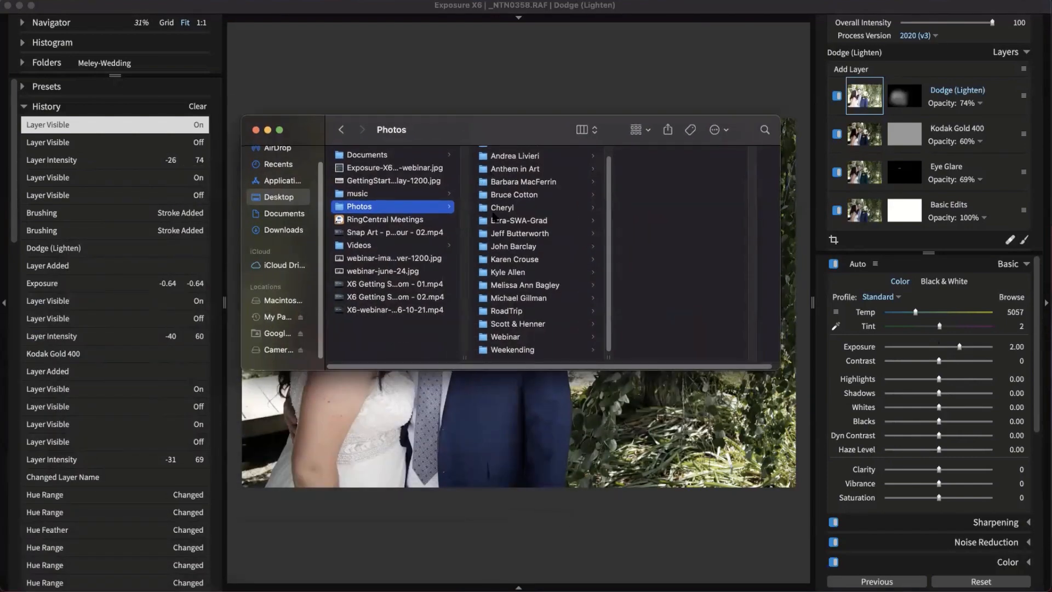
Browse client folders down to Exposure Software's .exposurex6 sidecar files
scroll(554, 327, "up", 1)
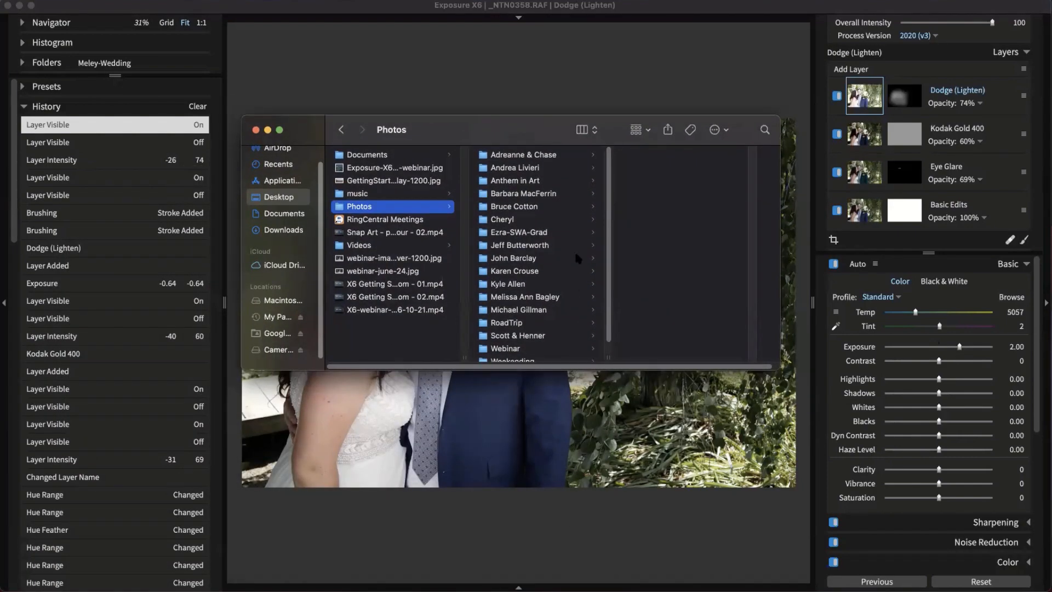
left_click(550, 165)
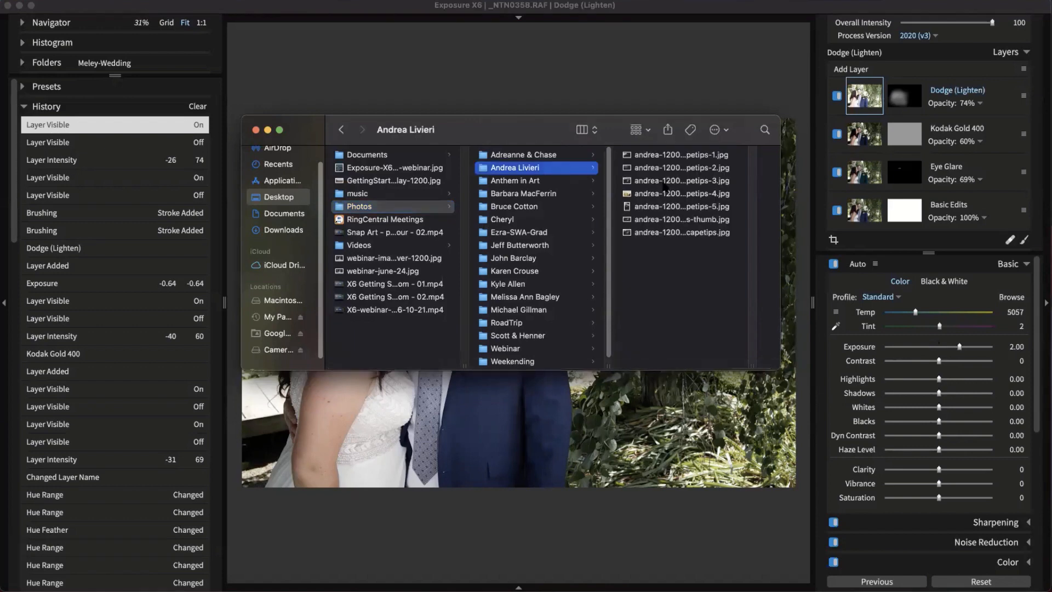
left_click(552, 183)
left_click(550, 208)
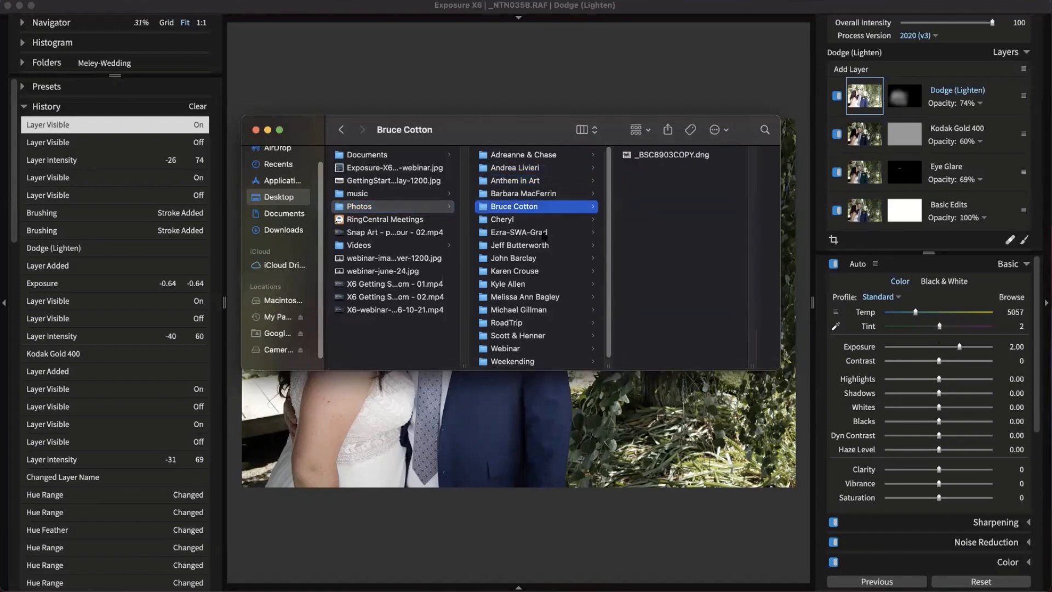
left_click(544, 233)
left_click(542, 259)
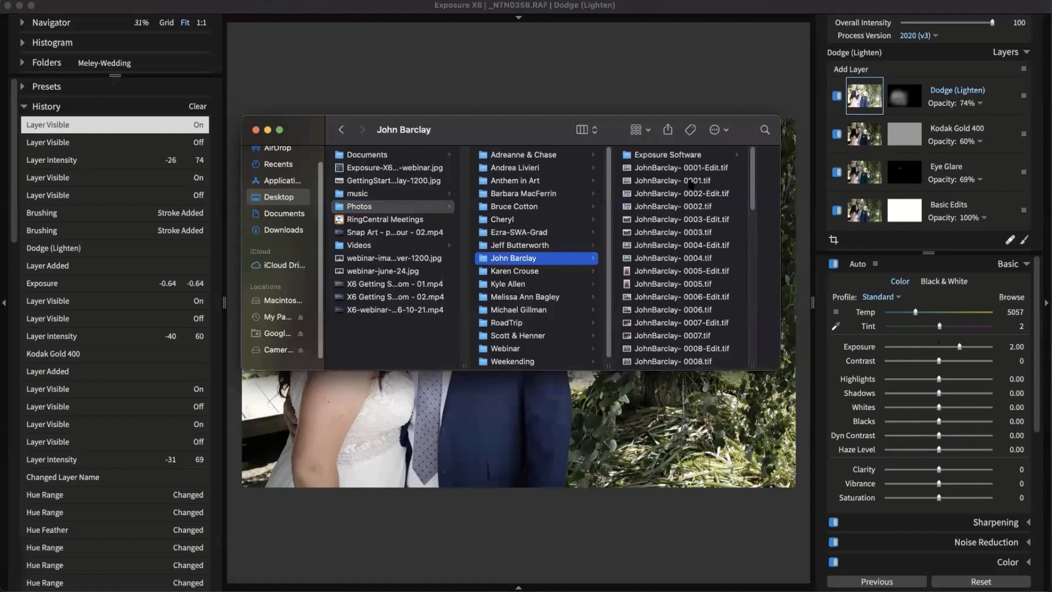
left_click(690, 155)
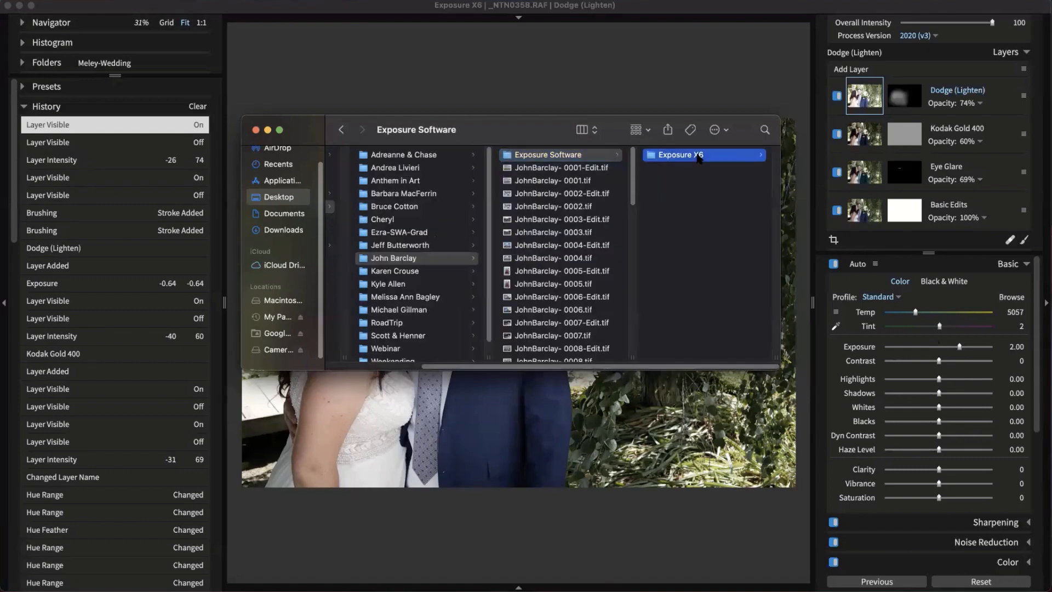
left_click(699, 157)
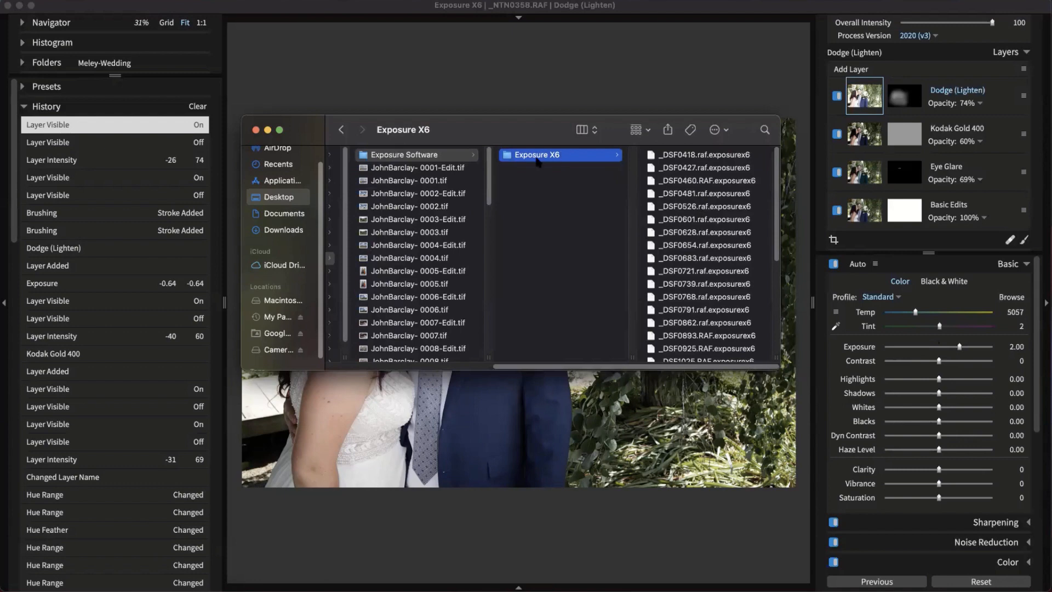
Drag the Finder window off screen, clear of the portrait
left_click_drag(562, 367, 387, 320)
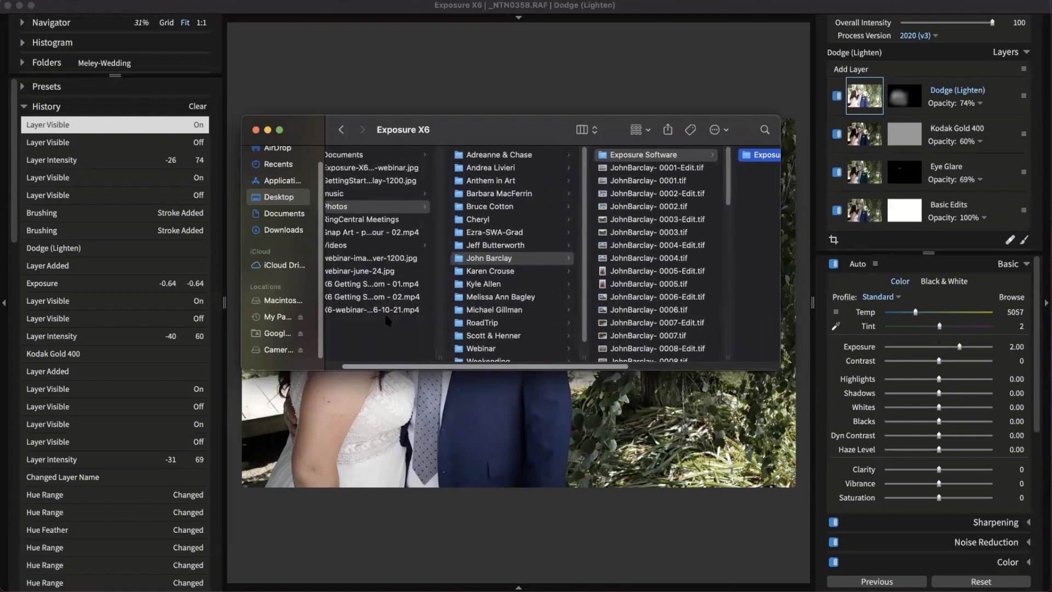
left_click_drag(509, 367, 502, 368)
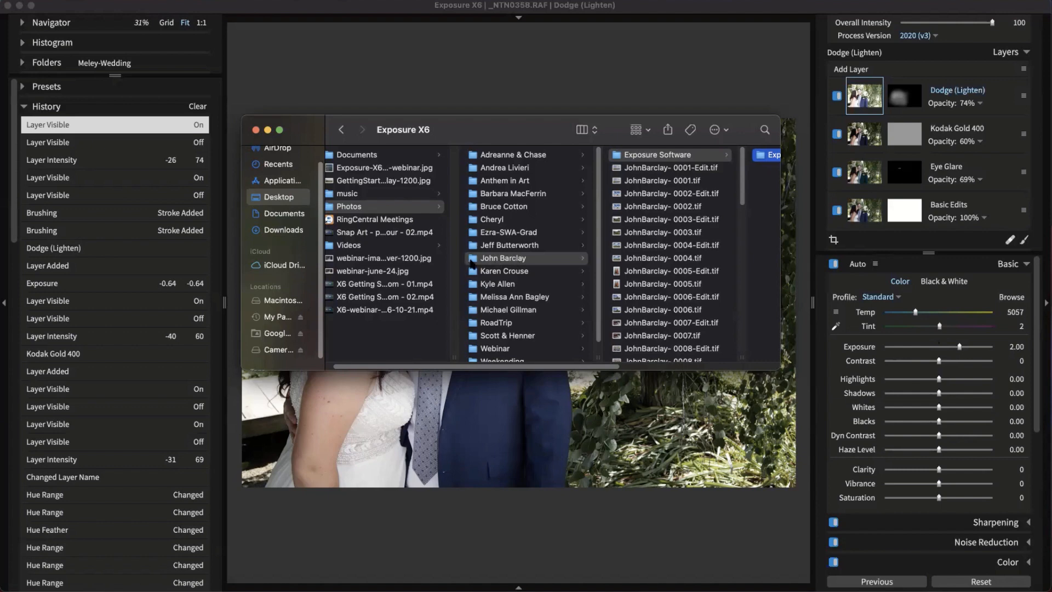
mouse_move(474, 261)
left_mouse_down()
mouse_move(509, 265)
mouse_move(491, 258)
left_mouse_up()
left_click_drag(545, 134, 304, 373)
left_click_drag(160, 459, 0, 591)
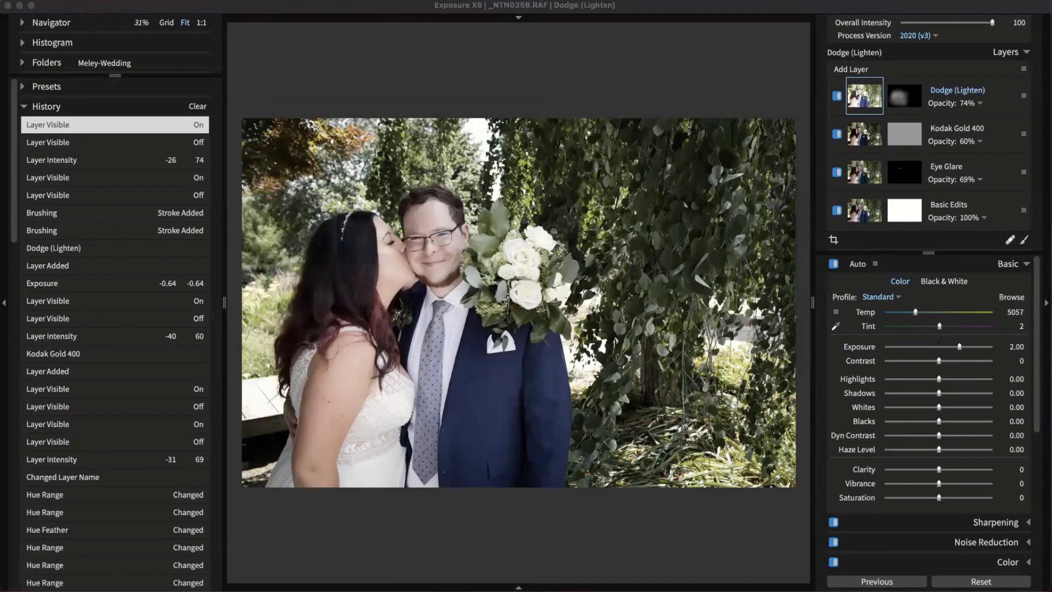
Select all seven wedding images in a full-width grid and open Export to Folder
left_click(668, 58)
key("g")
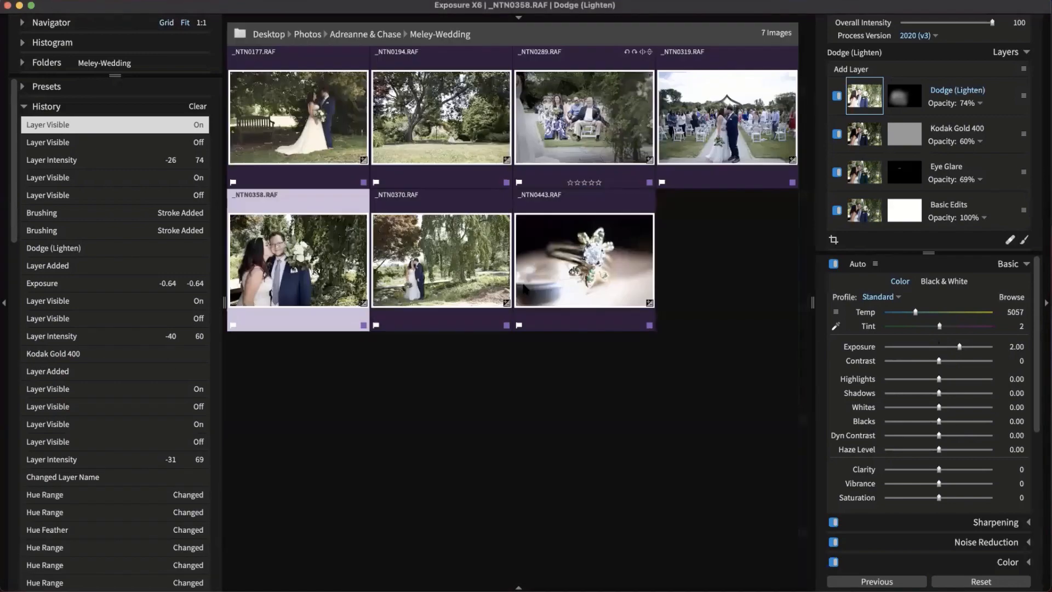
left_click(650, 437)
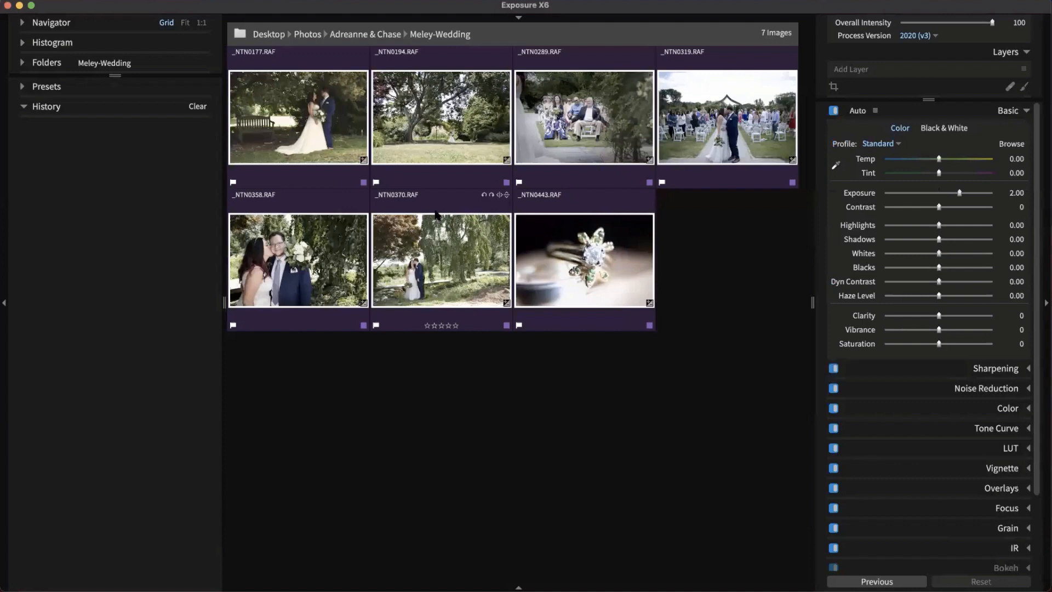
key("super+a")
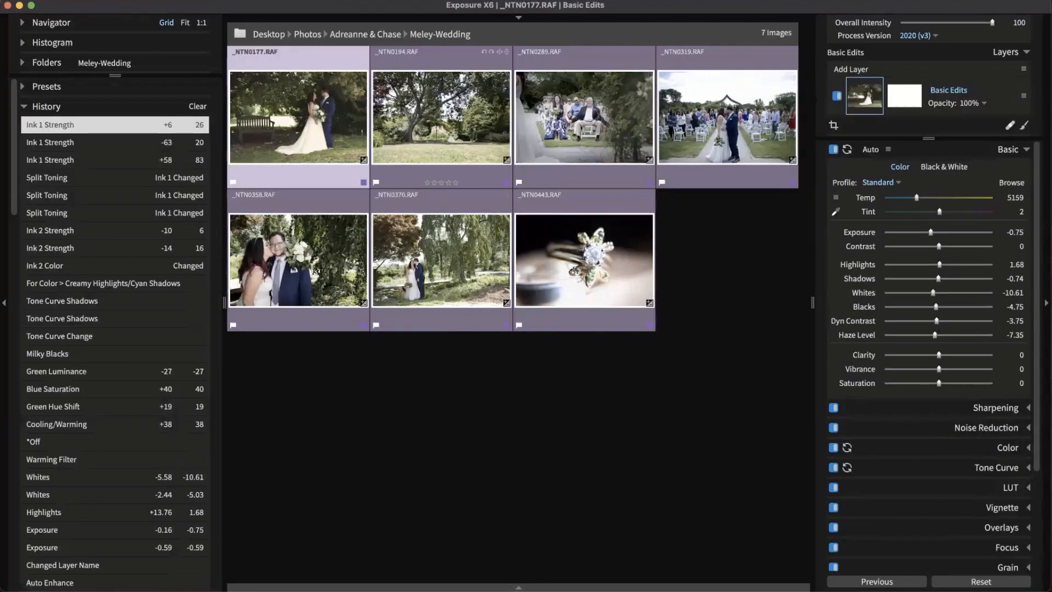
left_click(44, 110)
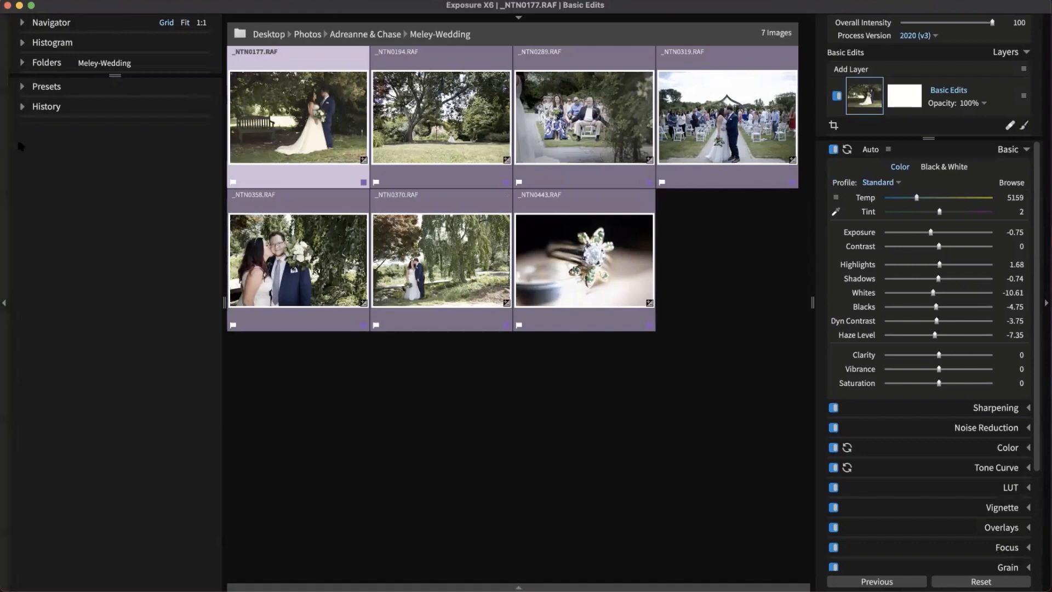
left_click(4, 138)
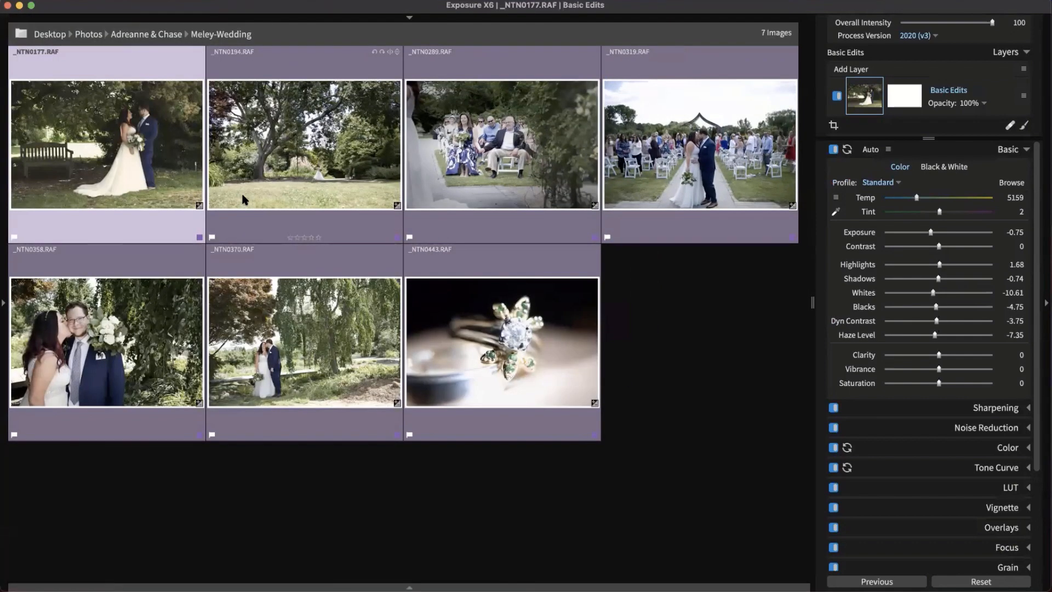
key("super+shift+e")
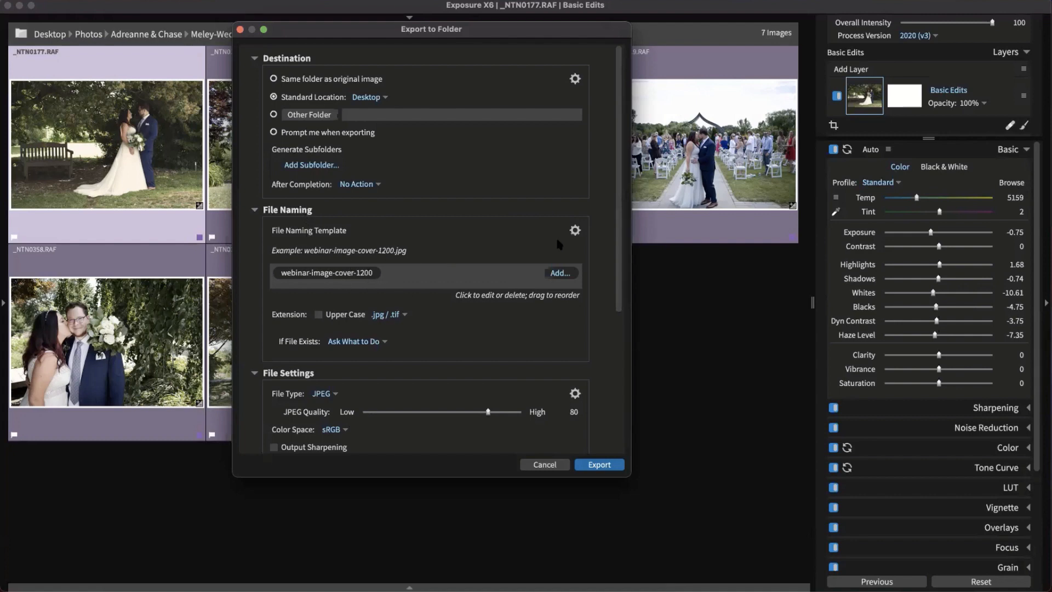
Confirm JPEG output with no watermark in Export to Folder, then close the dialog
left_click(575, 233)
left_click(598, 200)
scroll(430, 225, "down", 5)
scroll(340, 246, "down", 3)
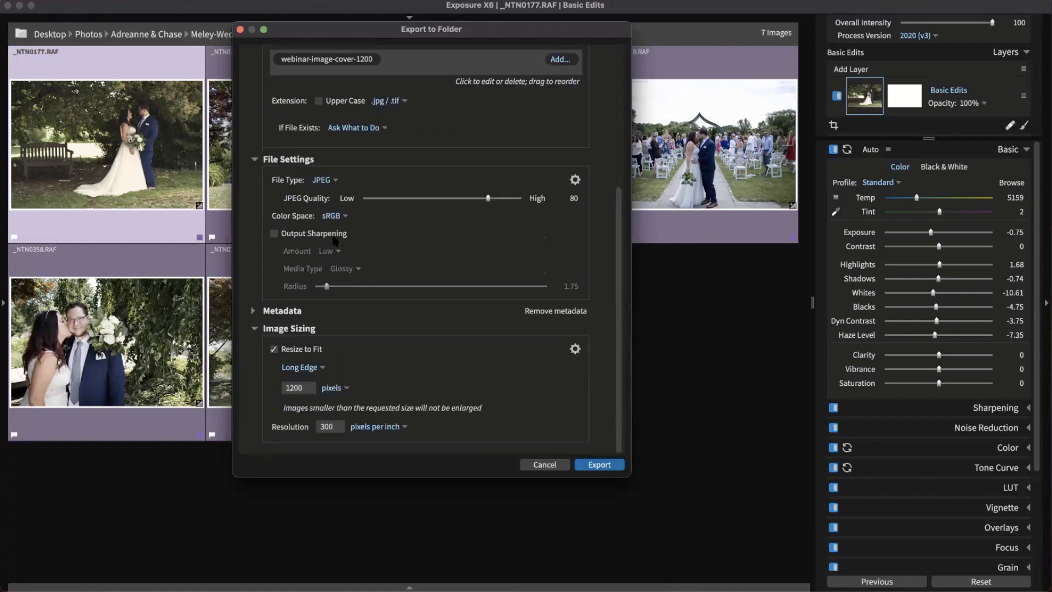
left_click(325, 184)
left_click(470, 211)
left_click(281, 310)
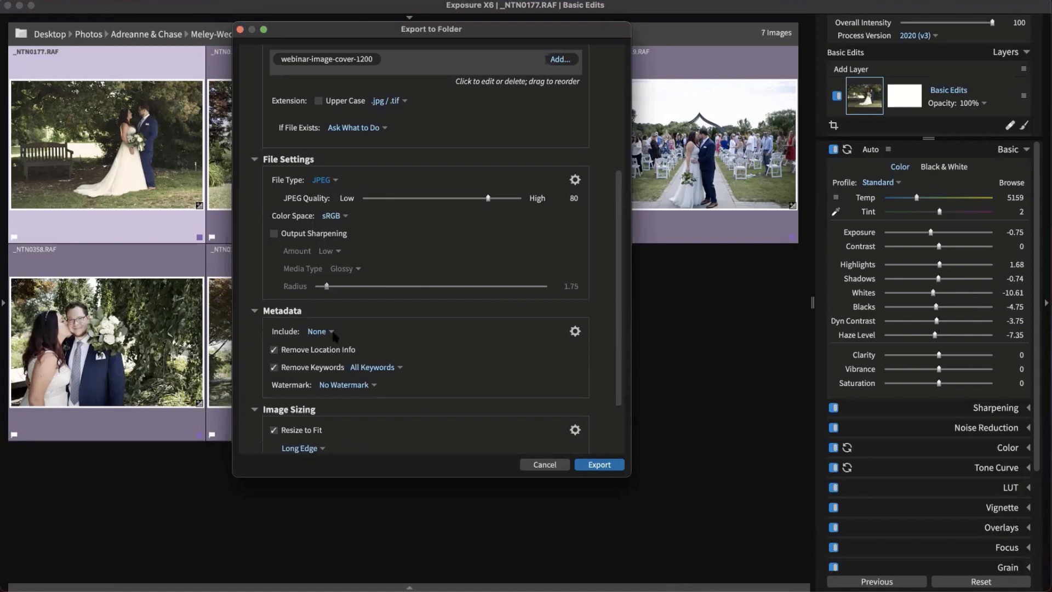
left_click(360, 386)
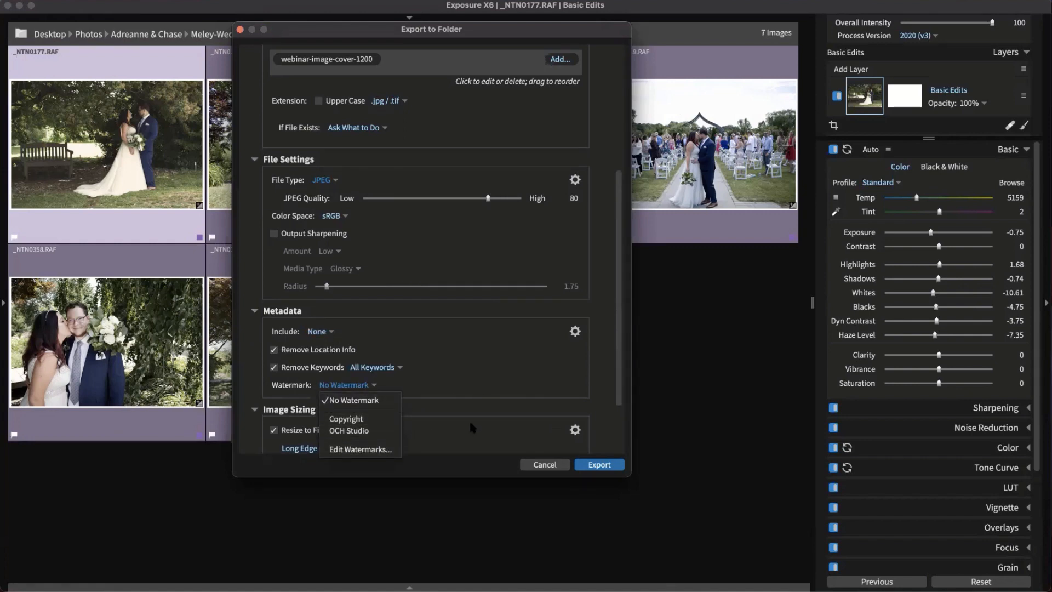
left_click(465, 388)
left_click(283, 310)
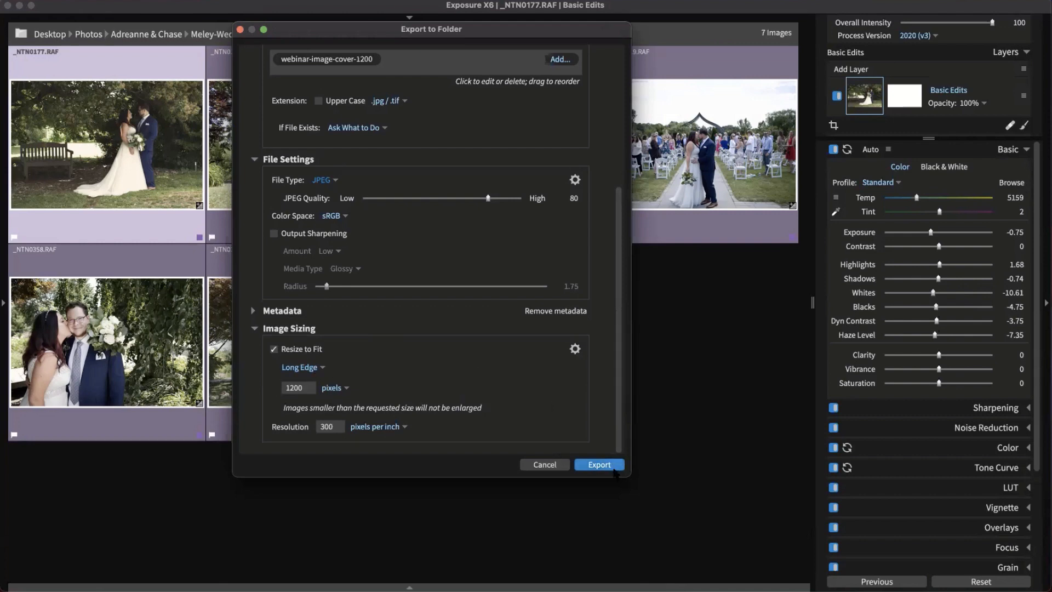
left_click(549, 465)
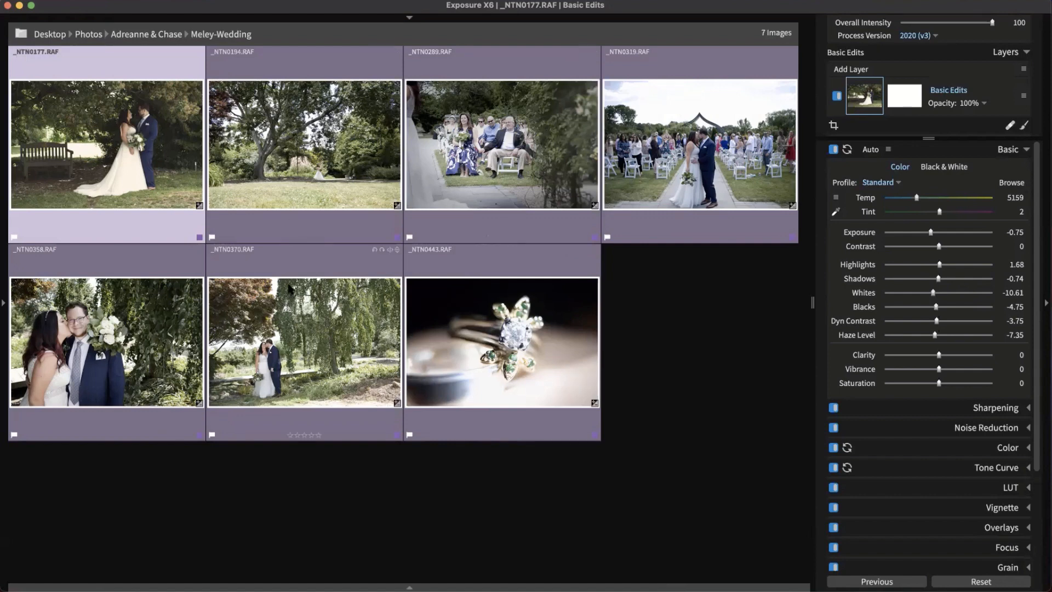
Choose File > Quick Export… for the seven selected images
left_click(97, 1)
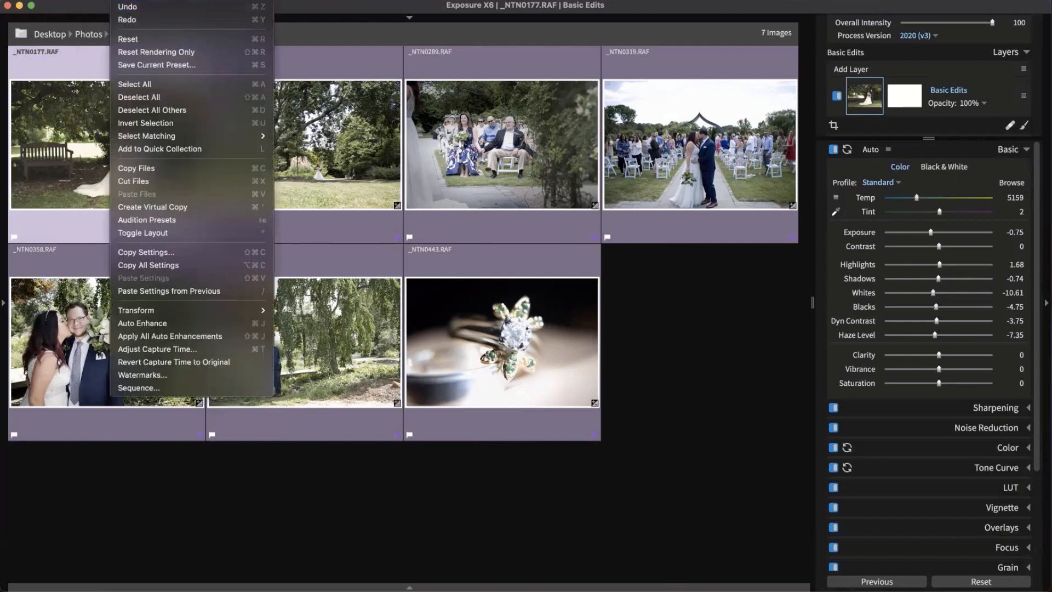
mouse_move(133, 34)
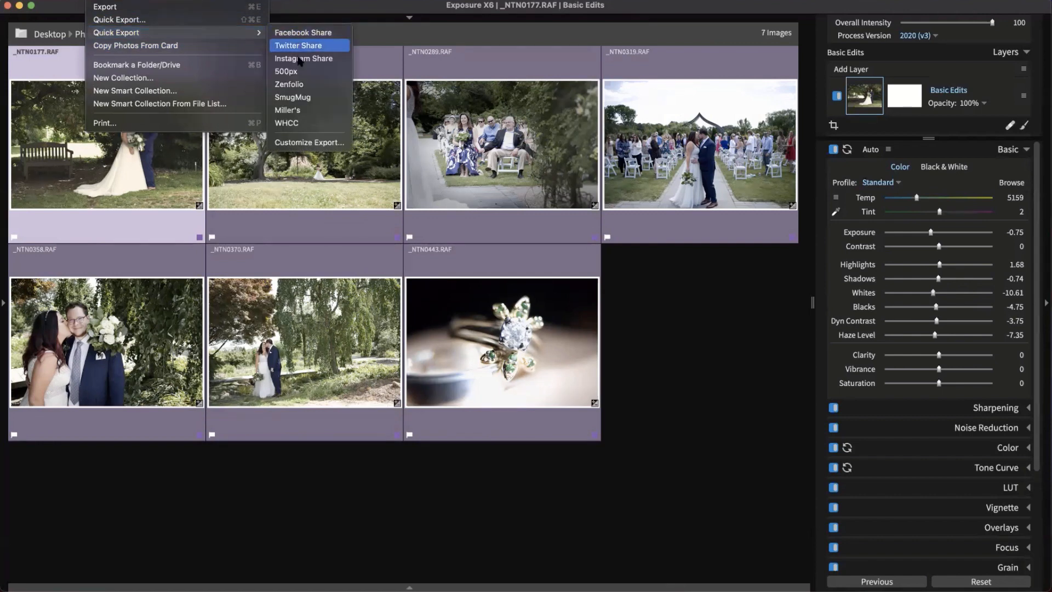
left_click(207, 24)
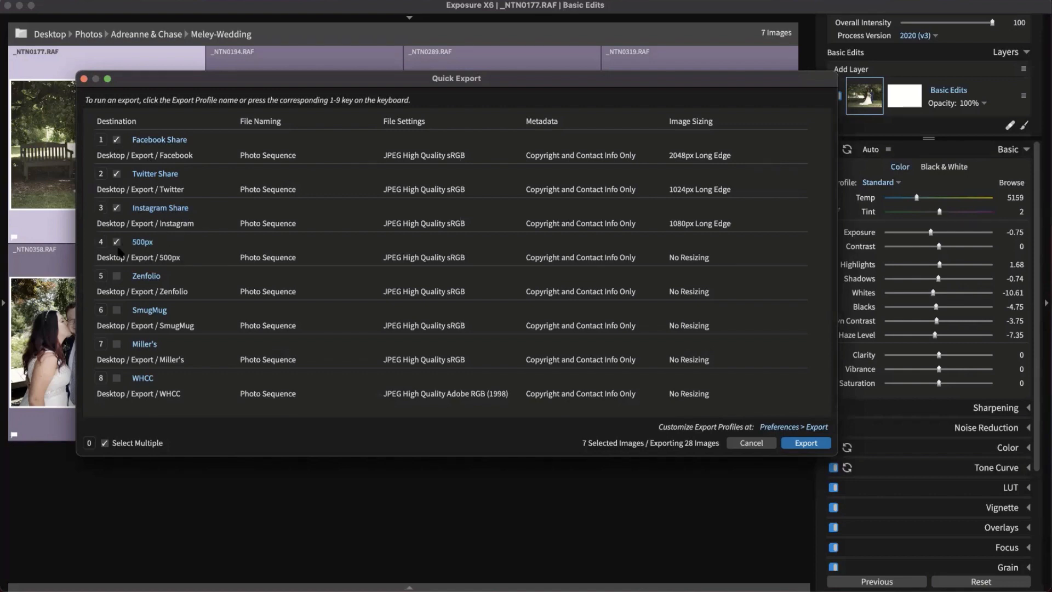
Keep Facebook, Twitter, Instagram and 500px profiles checked and export all 28 files
left_click(105, 443)
left_click(105, 445)
left_click_drag(621, 83, 667, 101)
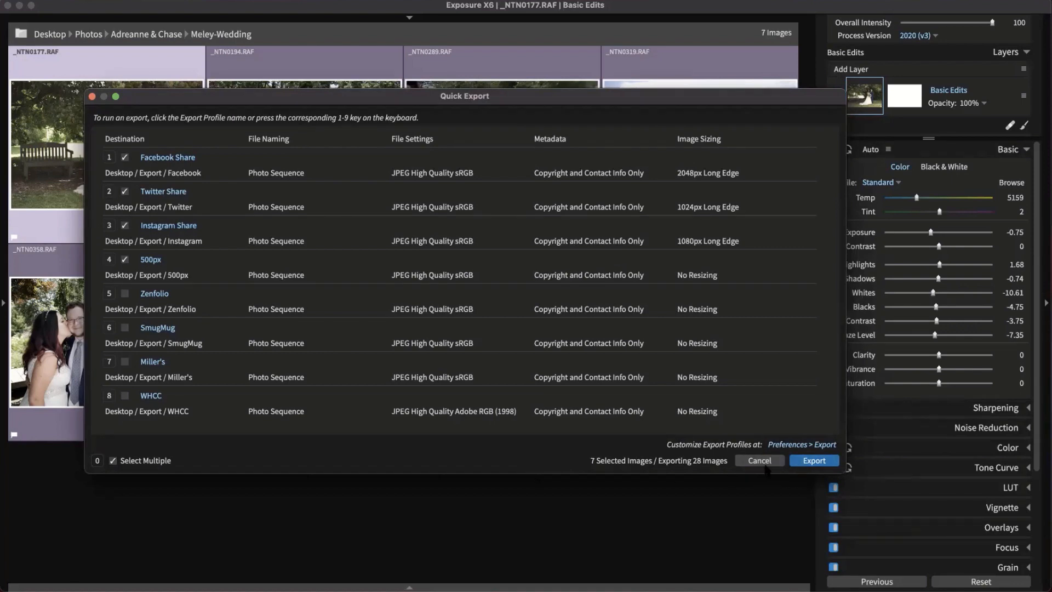
left_click(815, 463)
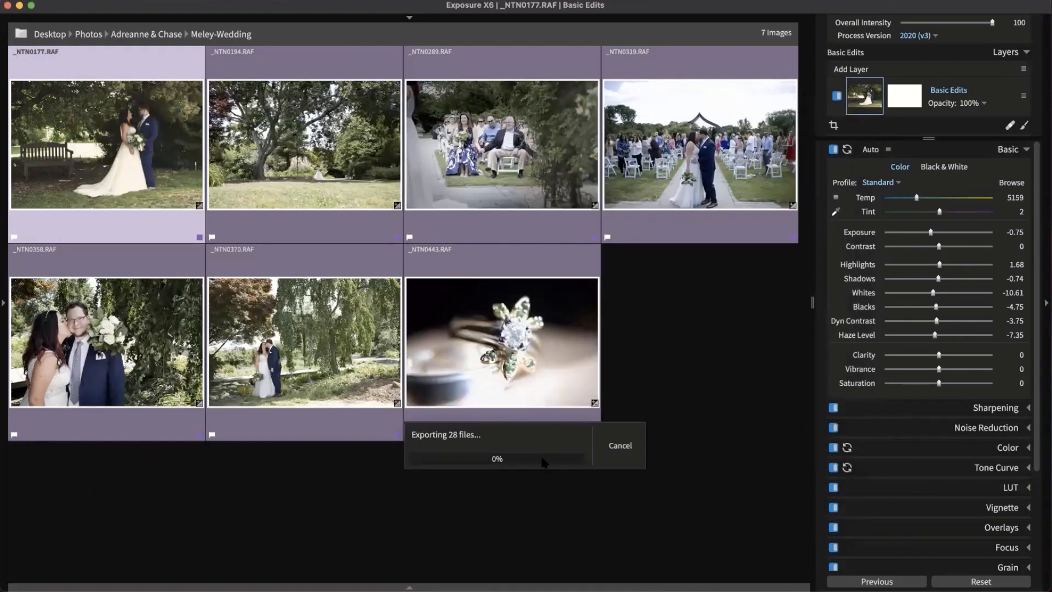